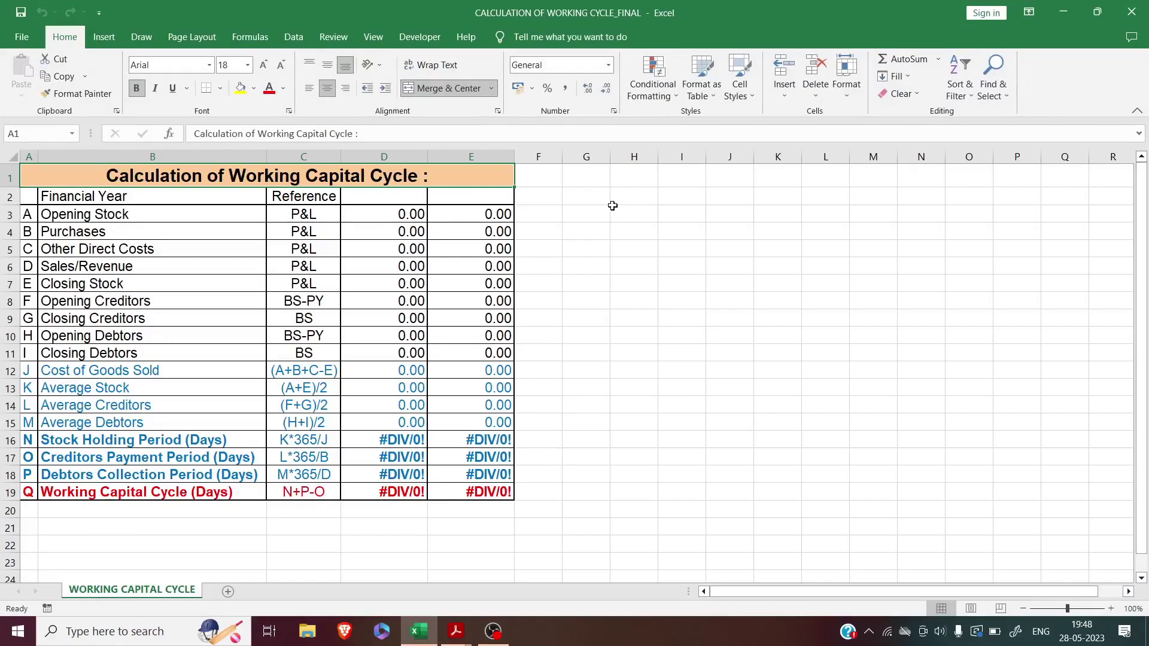
Glance at the 2023 balance sheet PDF, then return to the sheet's Opening Stock cells
{"action": "left_click", "coordinate": [455, 631]}
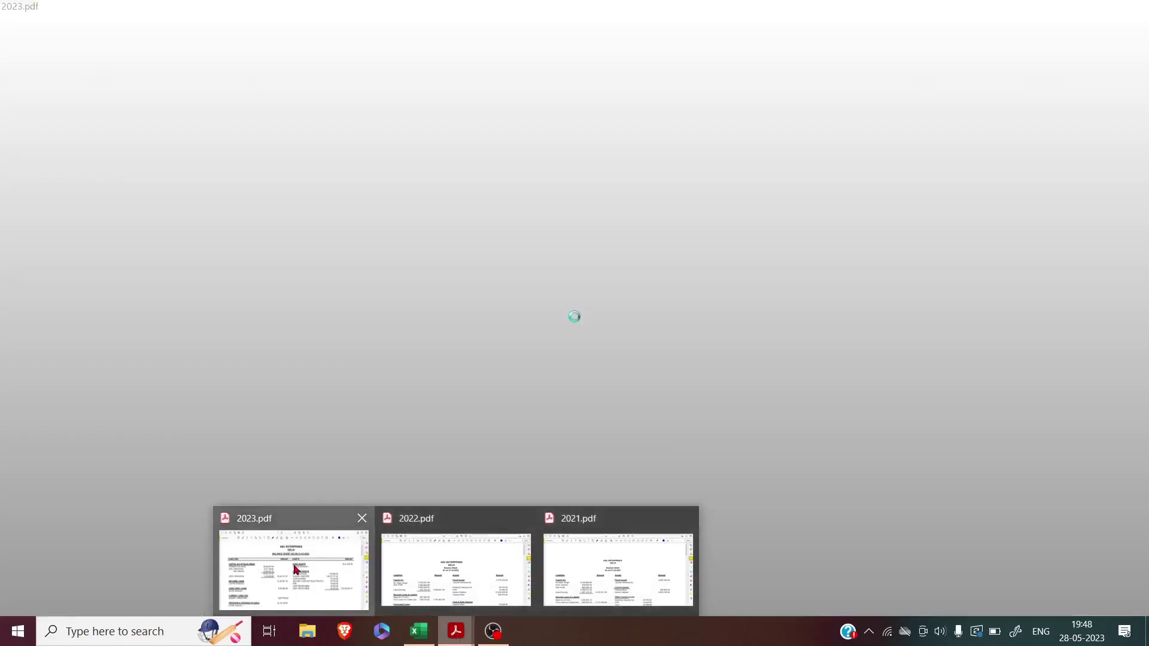
{"action": "left_click", "coordinate": [307, 567]}
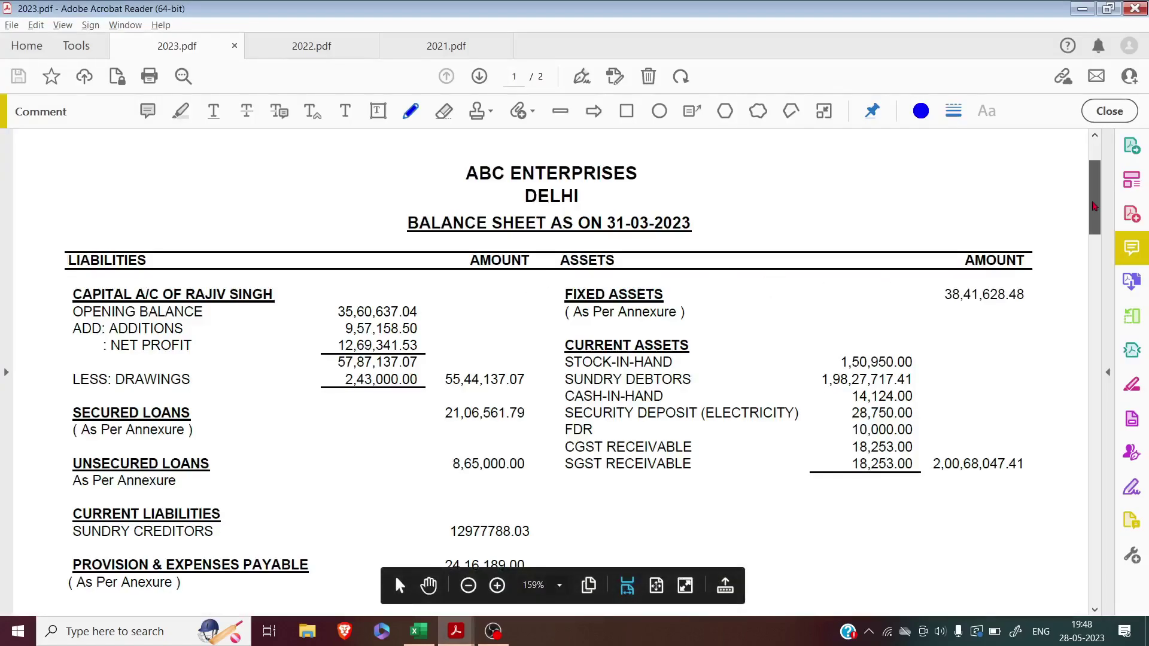
{"action": "left_click_drag", "start_coordinate": [1094, 211], "coordinate": [1093, 204]}
{"action": "key", "text": "alt+Tab"}
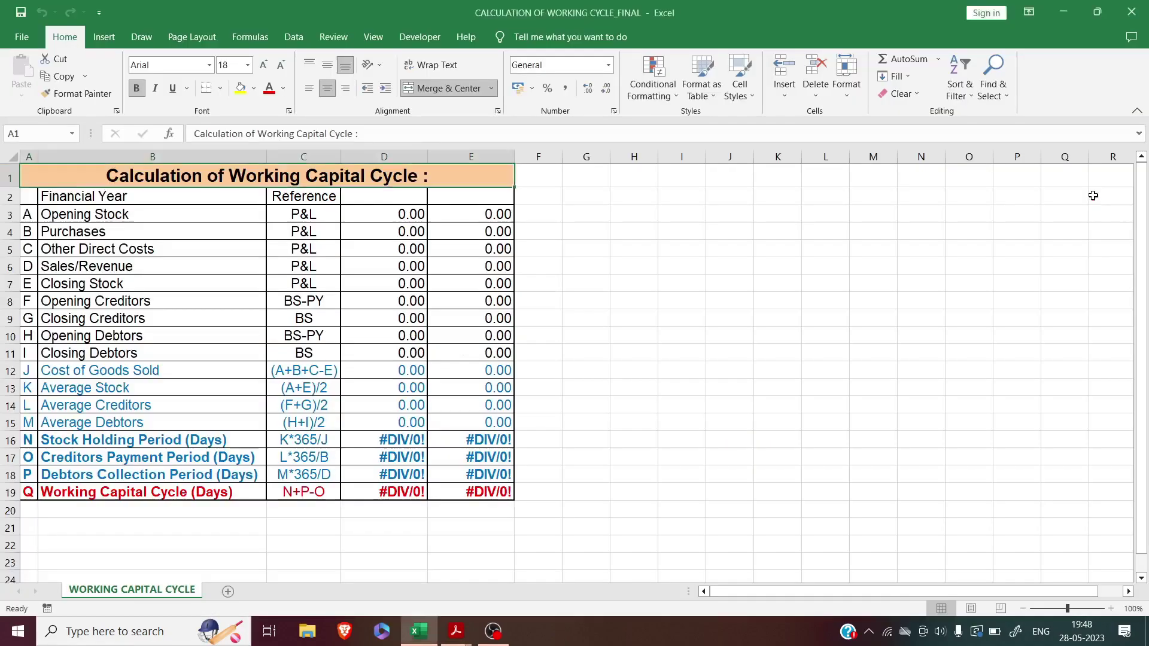
{"action": "left_click", "coordinate": [382, 214]}
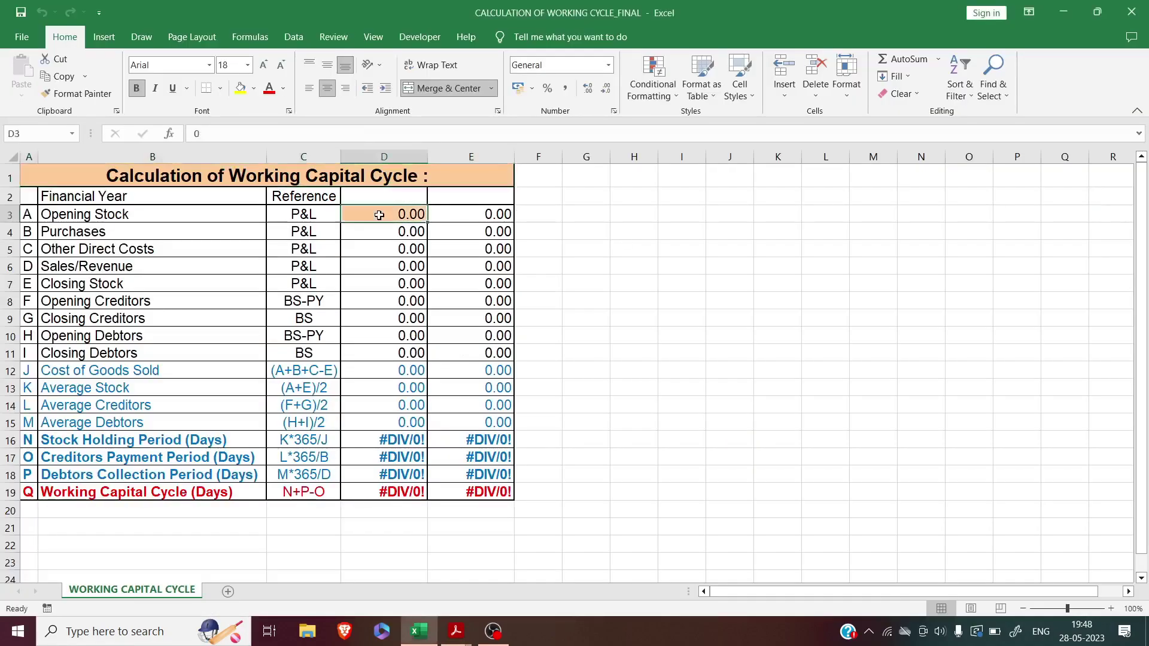
{"action": "left_click", "coordinate": [461, 215]}
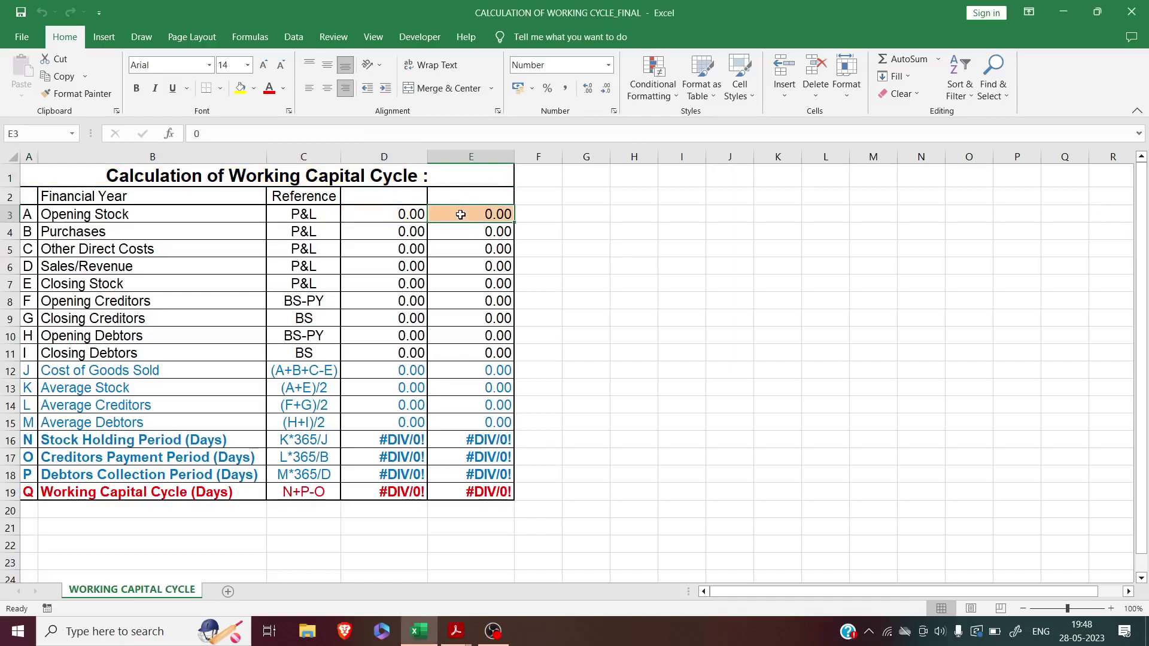
{"action": "left_click", "coordinate": [550, 214]}
{"action": "left_click", "coordinate": [692, 235]}
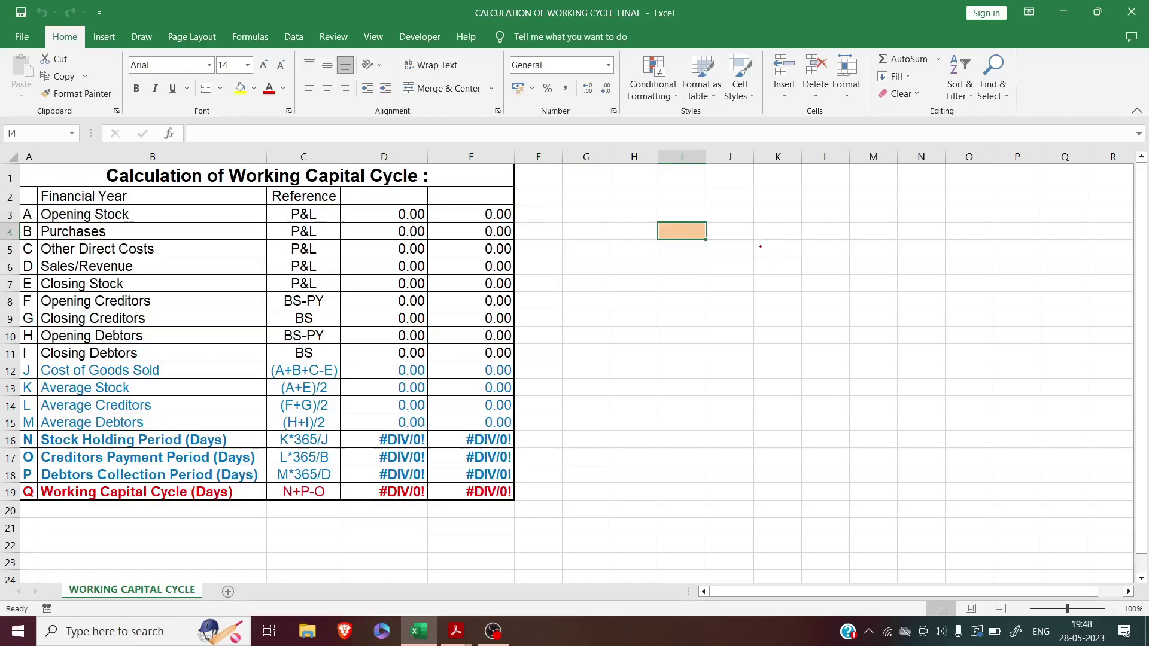
Handwrite 'Raw Material (Cash)' in red ink beside the table, with a down arrow
{"action": "mouse_move", "coordinate": [759, 245]}
{"action": "left_mouse_down"}
{"action": "mouse_move", "coordinate": [753, 280]}
{"action": "mouse_move", "coordinate": [836, 251]}
{"action": "mouse_move", "coordinate": [900, 276]}
{"action": "mouse_move", "coordinate": [943, 264]}
{"action": "left_mouse_up"}
{"action": "mouse_move", "coordinate": [925, 242]}
{"action": "left_mouse_down"}
{"action": "mouse_move", "coordinate": [998, 254]}
{"action": "mouse_move", "coordinate": [1041, 239]}
{"action": "left_mouse_up"}
{"action": "mouse_move", "coordinate": [847, 253]}
{"action": "left_mouse_down"}
{"action": "mouse_move", "coordinate": [808, 317]}
{"action": "mouse_move", "coordinate": [837, 350]}
{"action": "left_mouse_up"}
{"action": "mouse_move", "coordinate": [882, 286]}
{"action": "left_mouse_down"}
{"action": "mouse_move", "coordinate": [880, 335]}
{"action": "mouse_move", "coordinate": [915, 316]}
{"action": "left_mouse_up"}
{"action": "mouse_move", "coordinate": [936, 282]}
{"action": "left_mouse_down"}
{"action": "mouse_move", "coordinate": [955, 306]}
{"action": "mouse_move", "coordinate": [944, 324]}
{"action": "left_mouse_up"}
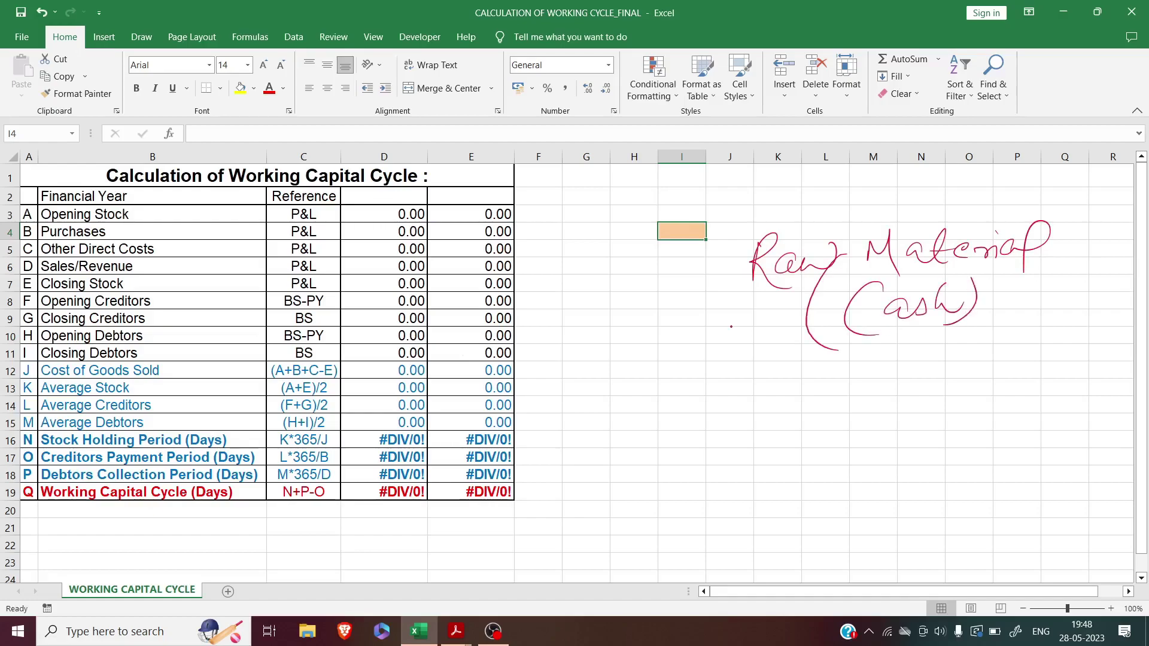
{"action": "mouse_move", "coordinate": [731, 290]}
{"action": "left_mouse_down"}
{"action": "mouse_move", "coordinate": [718, 382]}
{"action": "mouse_move", "coordinate": [731, 362]}
{"action": "mouse_move", "coordinate": [766, 371]}
{"action": "mouse_move", "coordinate": [748, 405]}
{"action": "left_mouse_up"}
Continue the ink cycle with SIP, FG and Sales, bracketing Sales back left
{"action": "mouse_move", "coordinate": [784, 382]}
{"action": "left_mouse_down"}
{"action": "mouse_move", "coordinate": [782, 406]}
{"action": "mouse_move", "coordinate": [805, 383]}
{"action": "left_mouse_up"}
{"action": "mouse_move", "coordinate": [703, 425]}
{"action": "left_mouse_down"}
{"action": "mouse_move", "coordinate": [694, 471]}
{"action": "mouse_move", "coordinate": [703, 456]}
{"action": "mouse_move", "coordinate": [722, 502]}
{"action": "mouse_move", "coordinate": [752, 483]}
{"action": "left_mouse_up"}
{"action": "mouse_move", "coordinate": [770, 457]}
{"action": "left_mouse_down"}
{"action": "mouse_move", "coordinate": [788, 495]}
{"action": "mouse_move", "coordinate": [865, 466]}
{"action": "mouse_move", "coordinate": [854, 484]}
{"action": "left_mouse_up"}
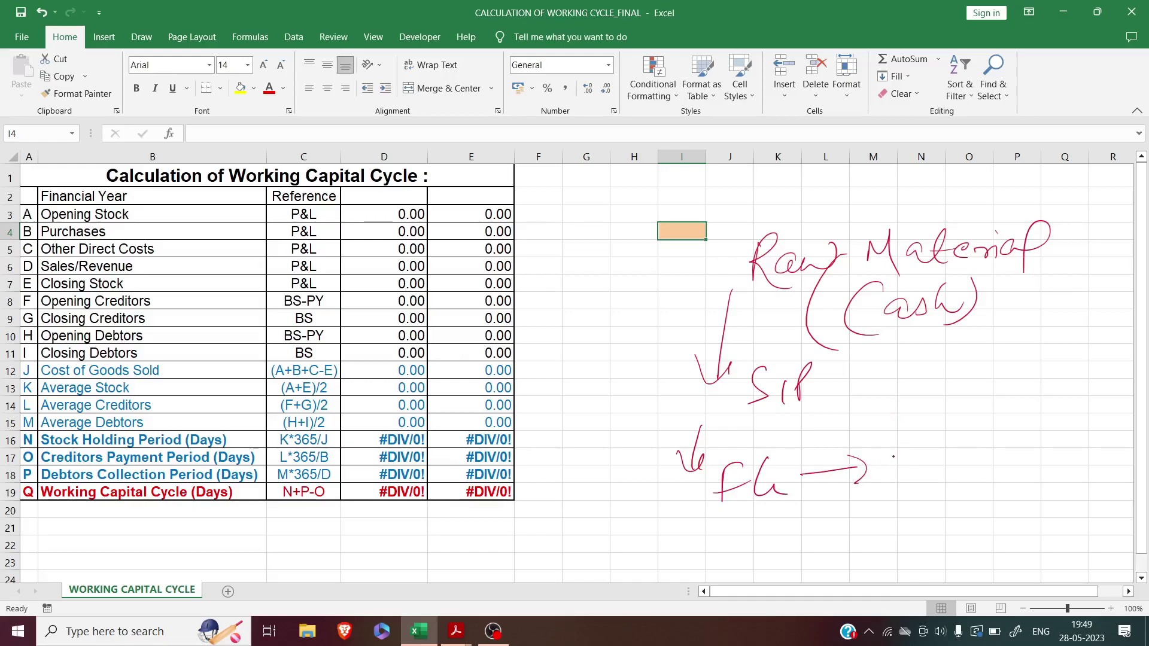
{"action": "mouse_move", "coordinate": [909, 437]}
{"action": "left_mouse_down"}
{"action": "mouse_move", "coordinate": [896, 477]}
{"action": "mouse_move", "coordinate": [973, 470]}
{"action": "left_mouse_up"}
{"action": "left_click_drag", "start_coordinate": [988, 451], "coordinate": [975, 473]}
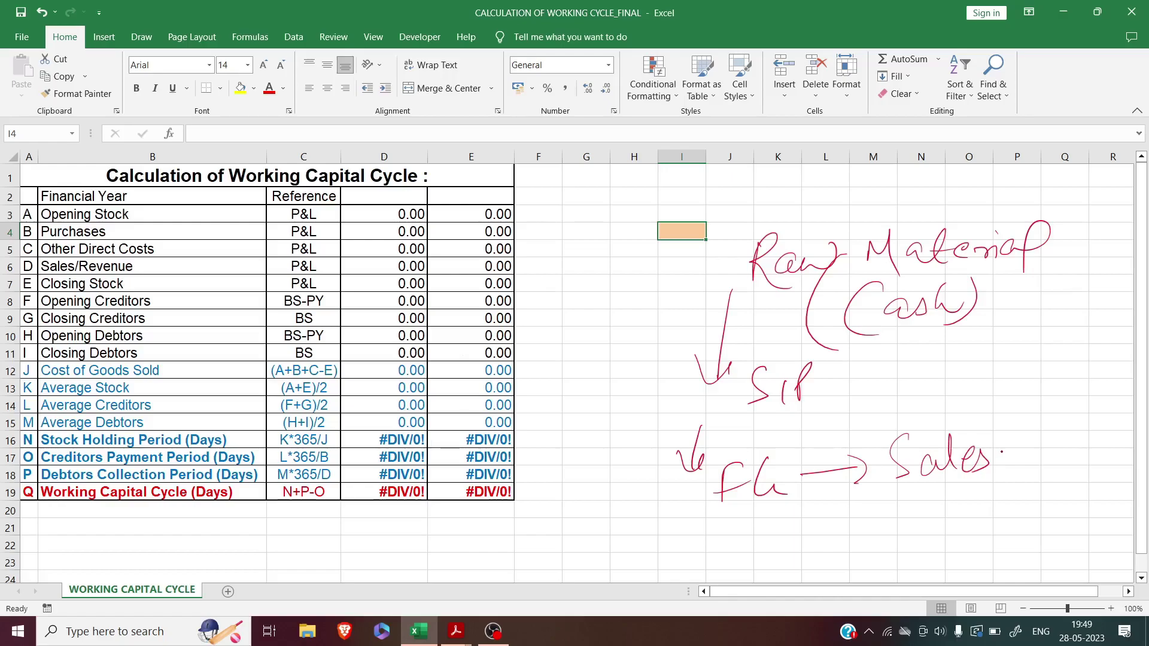
{"action": "mouse_move", "coordinate": [997, 447]}
{"action": "left_mouse_down"}
{"action": "mouse_move", "coordinate": [1027, 445]}
{"action": "mouse_move", "coordinate": [1050, 478]}
{"action": "mouse_move", "coordinate": [982, 524]}
{"action": "left_mouse_up"}
Write Receivables leading to Cash, add Cash at the cycle's start, and circle it
{"action": "mouse_move", "coordinate": [844, 518]}
{"action": "left_mouse_down"}
{"action": "mouse_move", "coordinate": [840, 554]}
{"action": "mouse_move", "coordinate": [881, 565]}
{"action": "mouse_move", "coordinate": [956, 508]}
{"action": "mouse_move", "coordinate": [976, 520]}
{"action": "mouse_move", "coordinate": [1003, 506]}
{"action": "left_mouse_up"}
{"action": "mouse_move", "coordinate": [735, 556]}
{"action": "left_mouse_down"}
{"action": "mouse_move", "coordinate": [796, 545]}
{"action": "mouse_move", "coordinate": [769, 569]}
{"action": "left_mouse_up"}
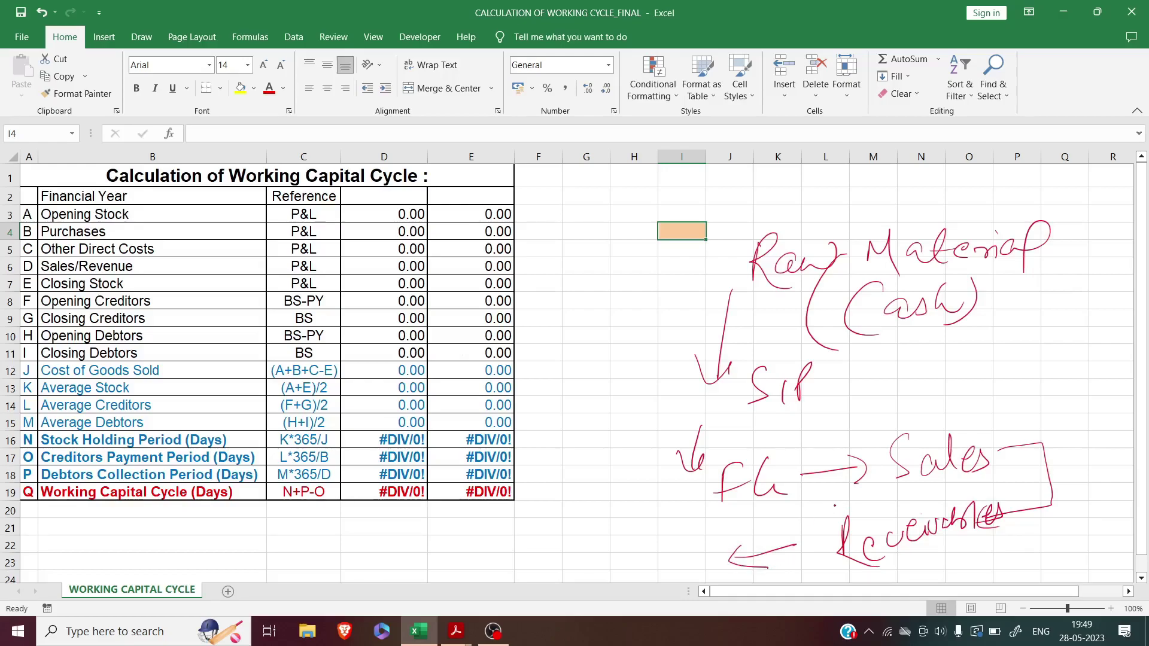
{"action": "mouse_move", "coordinate": [600, 534]}
{"action": "left_mouse_down"}
{"action": "mouse_move", "coordinate": [615, 568]}
{"action": "mouse_move", "coordinate": [703, 562]}
{"action": "left_mouse_up"}
{"action": "left_click_drag", "start_coordinate": [579, 282], "coordinate": [595, 323]}
{"action": "mouse_move", "coordinate": [626, 279]}
{"action": "left_mouse_down"}
{"action": "mouse_move", "coordinate": [625, 307]}
{"action": "mouse_move", "coordinate": [647, 312]}
{"action": "mouse_move", "coordinate": [718, 271]}
{"action": "left_mouse_up"}
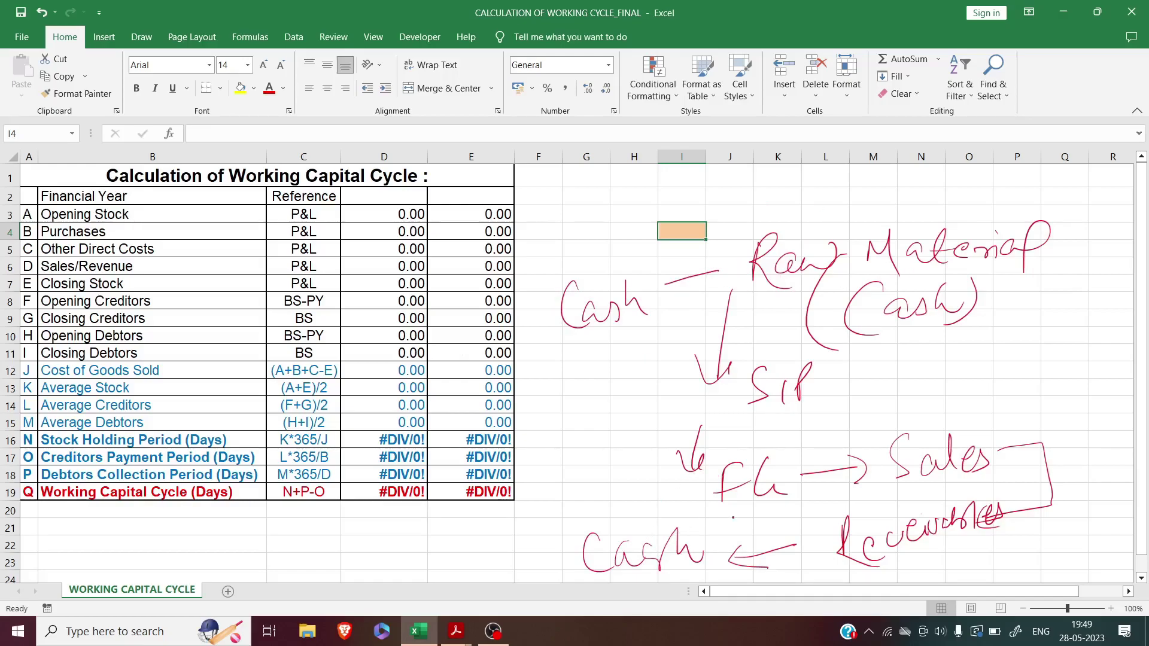
{"action": "mouse_move", "coordinate": [613, 253]}
{"action": "left_mouse_down"}
{"action": "mouse_move", "coordinate": [583, 251]}
{"action": "mouse_move", "coordinate": [648, 249]}
{"action": "mouse_move", "coordinate": [589, 356]}
{"action": "mouse_move", "coordinate": [606, 496]}
{"action": "mouse_move", "coordinate": [591, 580]}
{"action": "mouse_move", "coordinate": [710, 529]}
{"action": "mouse_move", "coordinate": [595, 507]}
{"action": "left_mouse_up"}
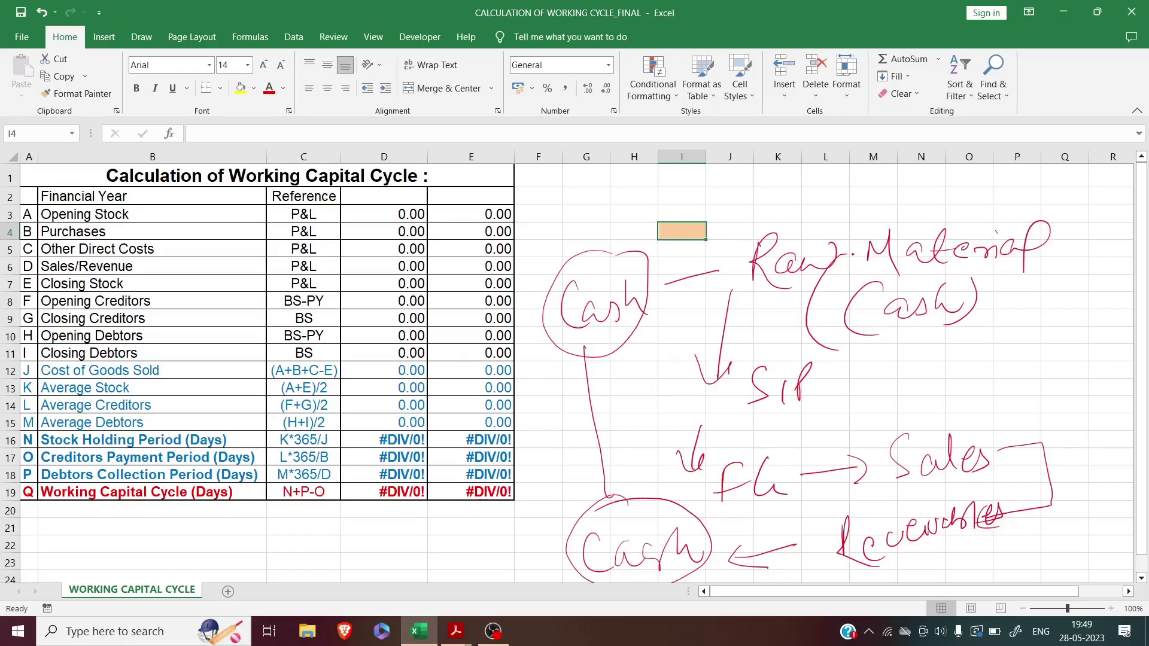
{"action": "key", "text": "Right"}
In the empty columns, ink RM + SIP + FG bracketed as 15 Days
{"action": "key", "text": "Right"}
{"action": "key", "text": "Right"}
{"action": "key", "text": "Right"}
{"action": "key", "text": "Right"}
{"action": "key", "text": "Right"}
{"action": "key", "text": "Right"}
{"action": "key", "text": "Right"}
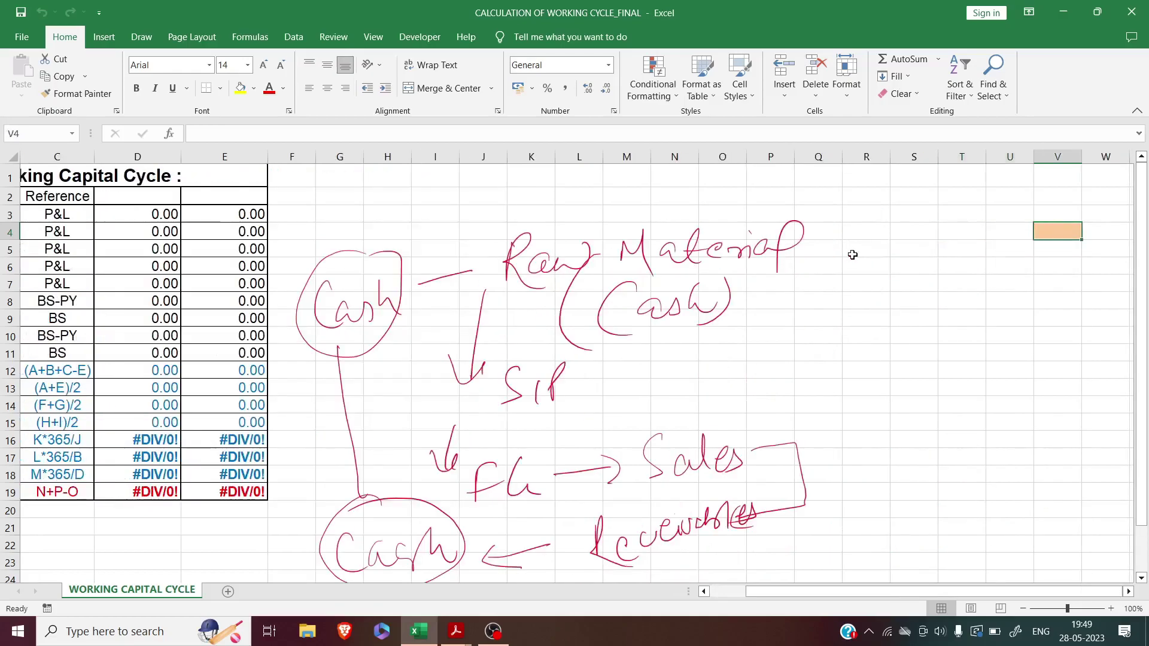
{"action": "key", "text": "Right"}
{"action": "key", "text": "Right"}
{"action": "key", "text": "Right"}
{"action": "key", "text": "Right"}
{"action": "key", "text": "Right"}
{"action": "key", "text": "Right"}
{"action": "key", "text": "Right"}
{"action": "key", "text": "Right"}
{"action": "key", "text": "Right"}
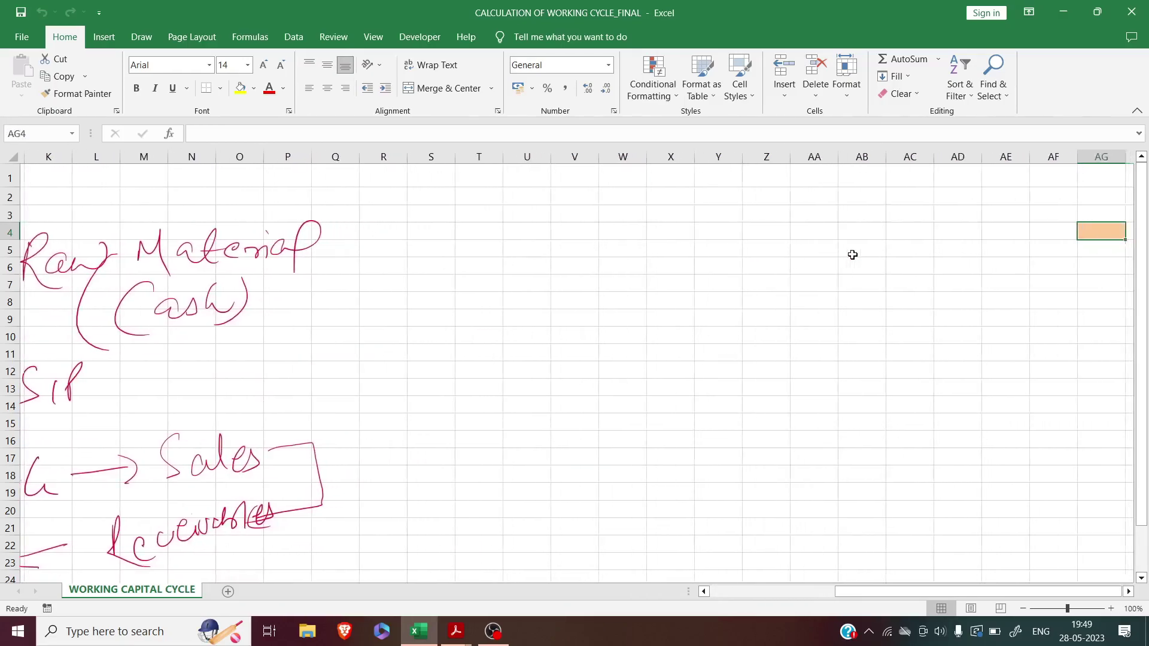
{"action": "key", "text": "Right"}
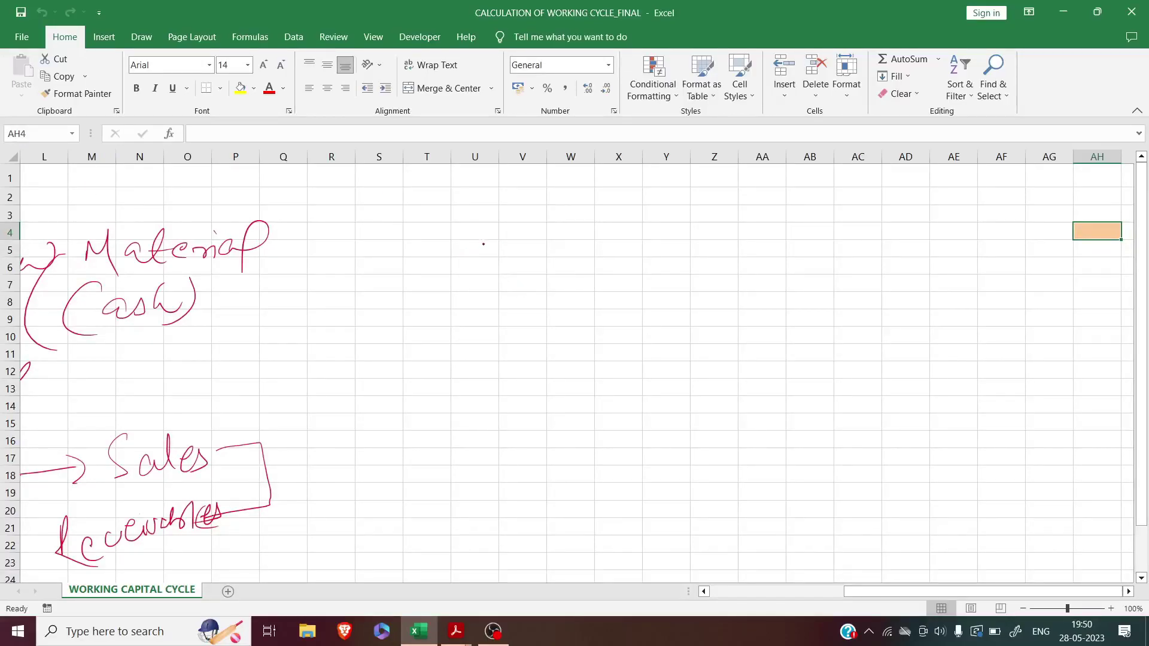
{"action": "mouse_move", "coordinate": [501, 219]}
{"action": "left_mouse_down"}
{"action": "mouse_move", "coordinate": [497, 254]}
{"action": "mouse_move", "coordinate": [549, 252]}
{"action": "mouse_move", "coordinate": [515, 290]}
{"action": "mouse_move", "coordinate": [534, 304]}
{"action": "left_mouse_up"}
{"action": "mouse_move", "coordinate": [514, 324]}
{"action": "left_mouse_down"}
{"action": "mouse_move", "coordinate": [498, 367]}
{"action": "mouse_move", "coordinate": [562, 326]}
{"action": "left_mouse_up"}
{"action": "mouse_move", "coordinate": [551, 366]}
{"action": "left_mouse_down"}
{"action": "mouse_move", "coordinate": [551, 407]}
{"action": "mouse_move", "coordinate": [566, 392]}
{"action": "left_mouse_up"}
{"action": "mouse_move", "coordinate": [562, 376]}
{"action": "left_mouse_down"}
{"action": "mouse_move", "coordinate": [558, 432]}
{"action": "mouse_move", "coordinate": [605, 444]}
{"action": "left_mouse_up"}
{"action": "mouse_move", "coordinate": [583, 194]}
{"action": "left_mouse_down"}
{"action": "mouse_move", "coordinate": [637, 357]}
{"action": "mouse_move", "coordinate": [608, 443]}
{"action": "left_mouse_up"}
{"action": "mouse_move", "coordinate": [683, 250]}
{"action": "left_mouse_down"}
{"action": "mouse_move", "coordinate": [686, 290]}
{"action": "mouse_move", "coordinate": [737, 235]}
{"action": "left_mouse_up"}
{"action": "mouse_move", "coordinate": [761, 259]}
{"action": "left_mouse_down"}
{"action": "mouse_move", "coordinate": [779, 236]}
{"action": "mouse_move", "coordinate": [769, 261]}
{"action": "left_mouse_up"}
{"action": "mouse_move", "coordinate": [814, 248]}
{"action": "left_mouse_down"}
{"action": "mouse_move", "coordinate": [840, 230]}
{"action": "mouse_move", "coordinate": [844, 287]}
{"action": "mouse_move", "coordinate": [867, 254]}
{"action": "left_mouse_up"}
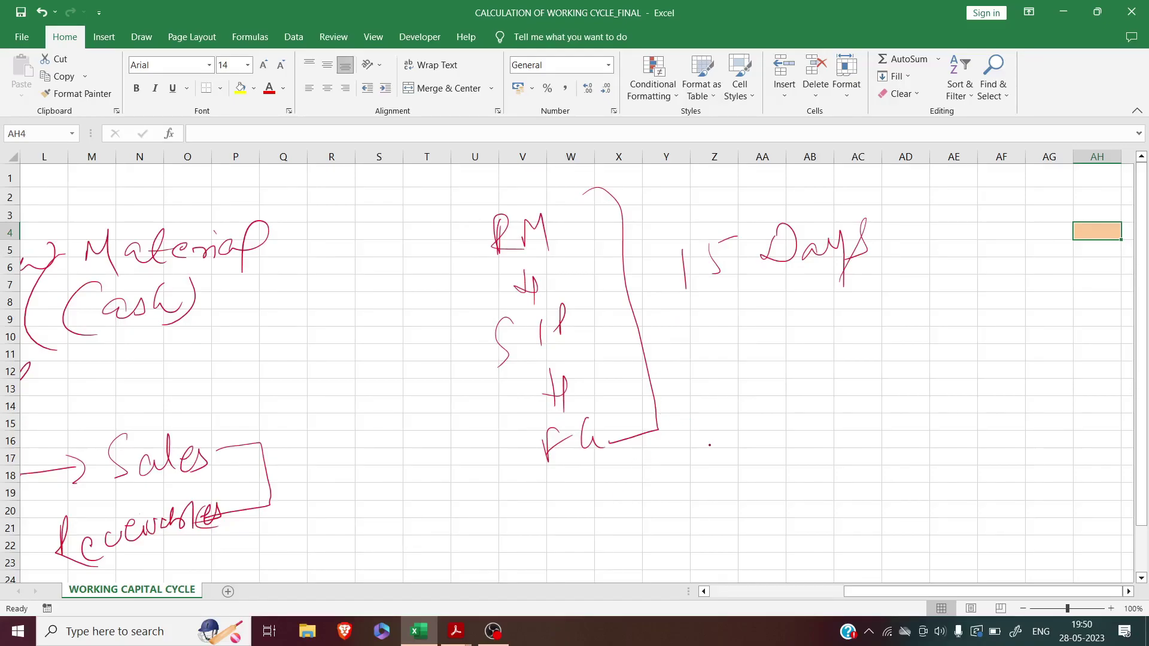
Ink 2 days, 17 days and 30 days beneath, underlining the figures
{"action": "mouse_move", "coordinate": [709, 438]}
{"action": "left_mouse_down"}
{"action": "mouse_move", "coordinate": [743, 455]}
{"action": "mouse_move", "coordinate": [790, 421]}
{"action": "mouse_move", "coordinate": [854, 407]}
{"action": "mouse_move", "coordinate": [702, 493]}
{"action": "mouse_move", "coordinate": [748, 541]}
{"action": "left_mouse_up"}
{"action": "mouse_move", "coordinate": [748, 497]}
{"action": "left_mouse_down"}
{"action": "mouse_move", "coordinate": [785, 524]}
{"action": "mouse_move", "coordinate": [799, 505]}
{"action": "left_mouse_up"}
{"action": "mouse_move", "coordinate": [821, 484]}
{"action": "left_mouse_down"}
{"action": "mouse_move", "coordinate": [845, 480]}
{"action": "mouse_move", "coordinate": [870, 528]}
{"action": "left_mouse_up"}
{"action": "mouse_move", "coordinate": [872, 473]}
{"action": "left_mouse_down"}
{"action": "mouse_move", "coordinate": [890, 479]}
{"action": "mouse_move", "coordinate": [975, 438]}
{"action": "mouse_move", "coordinate": [977, 458]}
{"action": "left_mouse_up"}
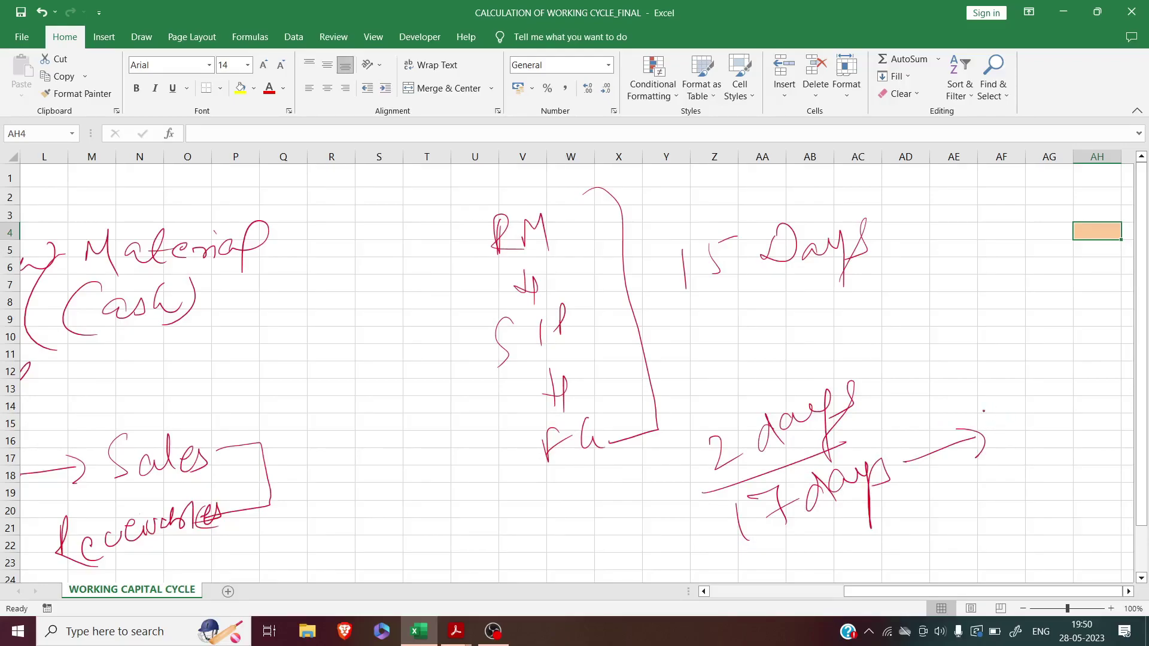
{"action": "mouse_move", "coordinate": [979, 407]}
{"action": "left_mouse_down"}
{"action": "mouse_move", "coordinate": [993, 442]}
{"action": "mouse_move", "coordinate": [1059, 383]}
{"action": "mouse_move", "coordinate": [1094, 388]}
{"action": "mouse_move", "coordinate": [1093, 445]}
{"action": "left_mouse_up"}
{"action": "left_click_drag", "start_coordinate": [1116, 380], "coordinate": [1090, 446]}
{"action": "left_click_drag", "start_coordinate": [807, 544], "coordinate": [869, 519]}
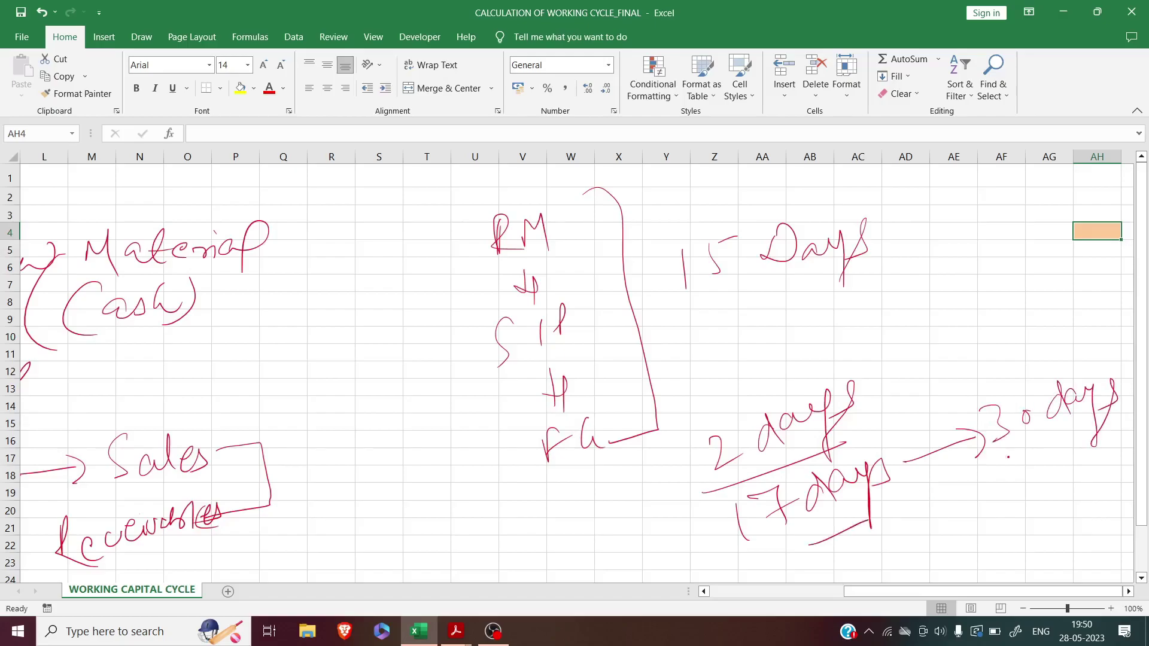
{"action": "left_click_drag", "start_coordinate": [995, 461], "coordinate": [1094, 417]}
Write 47 days beside 15 Days and circle the total
{"action": "mouse_move", "coordinate": [965, 248]}
{"action": "left_mouse_down"}
{"action": "mouse_move", "coordinate": [974, 293]}
{"action": "mouse_move", "coordinate": [1001, 293]}
{"action": "left_mouse_up"}
{"action": "mouse_move", "coordinate": [987, 274]}
{"action": "left_mouse_down"}
{"action": "mouse_move", "coordinate": [1014, 270]}
{"action": "mouse_move", "coordinate": [1041, 286]}
{"action": "mouse_move", "coordinate": [1078, 275]}
{"action": "mouse_move", "coordinate": [1066, 326]}
{"action": "left_mouse_up"}
{"action": "left_click_drag", "start_coordinate": [1099, 260], "coordinate": [1062, 311]}
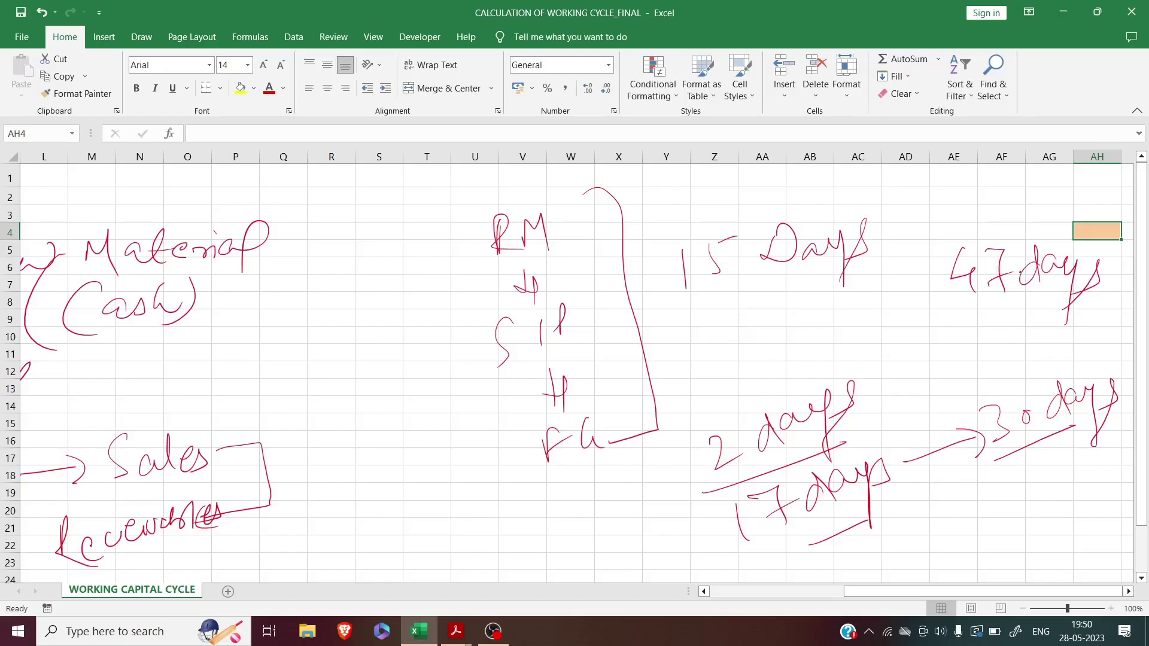
{"action": "left_click_drag", "start_coordinate": [1041, 231], "coordinate": [989, 206]}
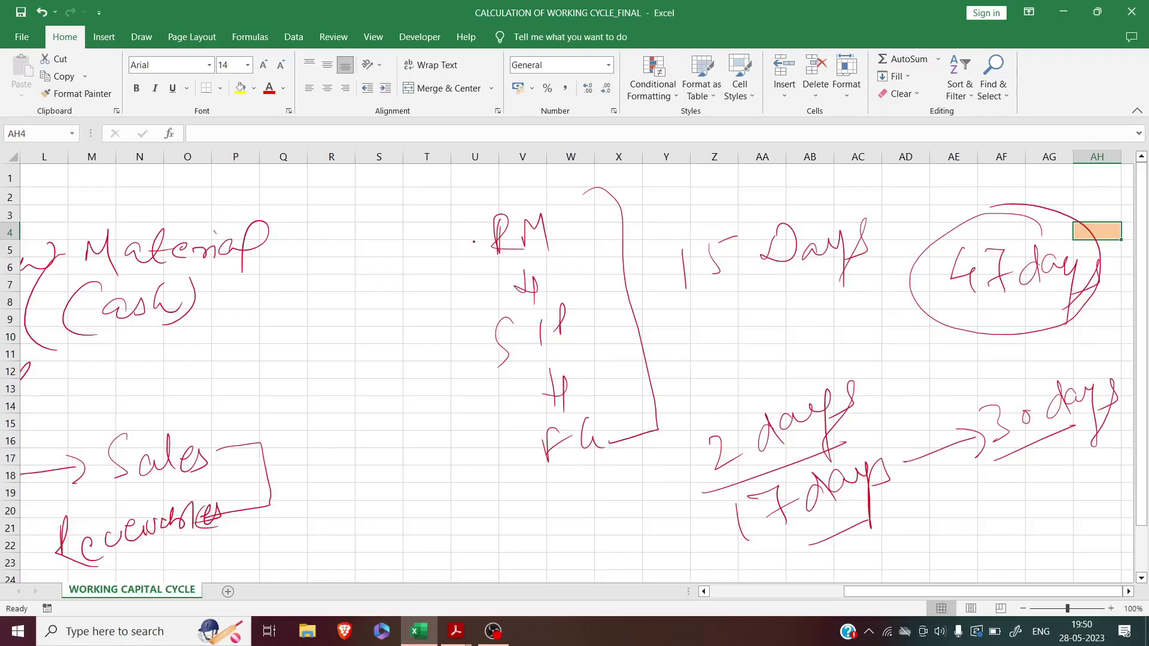
Circle RM and add an arrow labelled with a circled 15 days
{"action": "left_click_drag", "start_coordinate": [524, 195], "coordinate": [502, 207]}
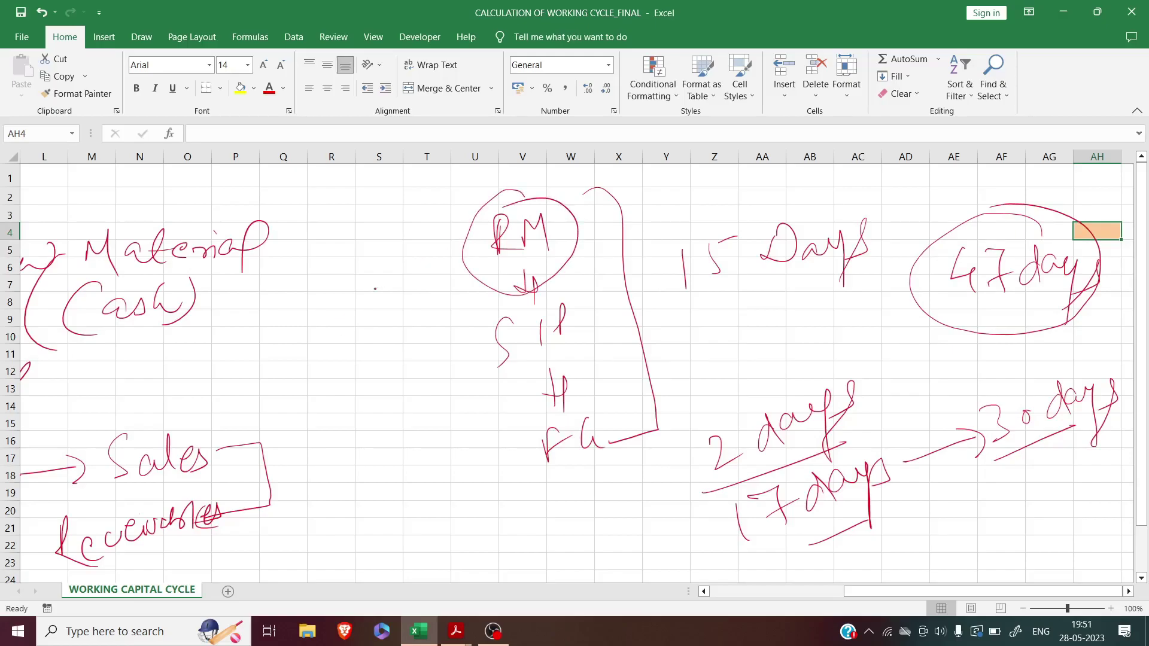
{"action": "mouse_move", "coordinate": [335, 325]}
{"action": "left_mouse_down"}
{"action": "mouse_move", "coordinate": [445, 279]}
{"action": "mouse_move", "coordinate": [453, 307]}
{"action": "left_mouse_up"}
{"action": "left_click_drag", "start_coordinate": [319, 235], "coordinate": [326, 268]}
{"action": "left_click_drag", "start_coordinate": [334, 227], "coordinate": [344, 264]}
{"action": "mouse_move", "coordinate": [346, 219]}
{"action": "left_mouse_down"}
{"action": "mouse_move", "coordinate": [402, 200]}
{"action": "mouse_move", "coordinate": [421, 206]}
{"action": "mouse_move", "coordinate": [448, 248]}
{"action": "left_mouse_up"}
{"action": "left_click_drag", "start_coordinate": [453, 190], "coordinate": [472, 209]}
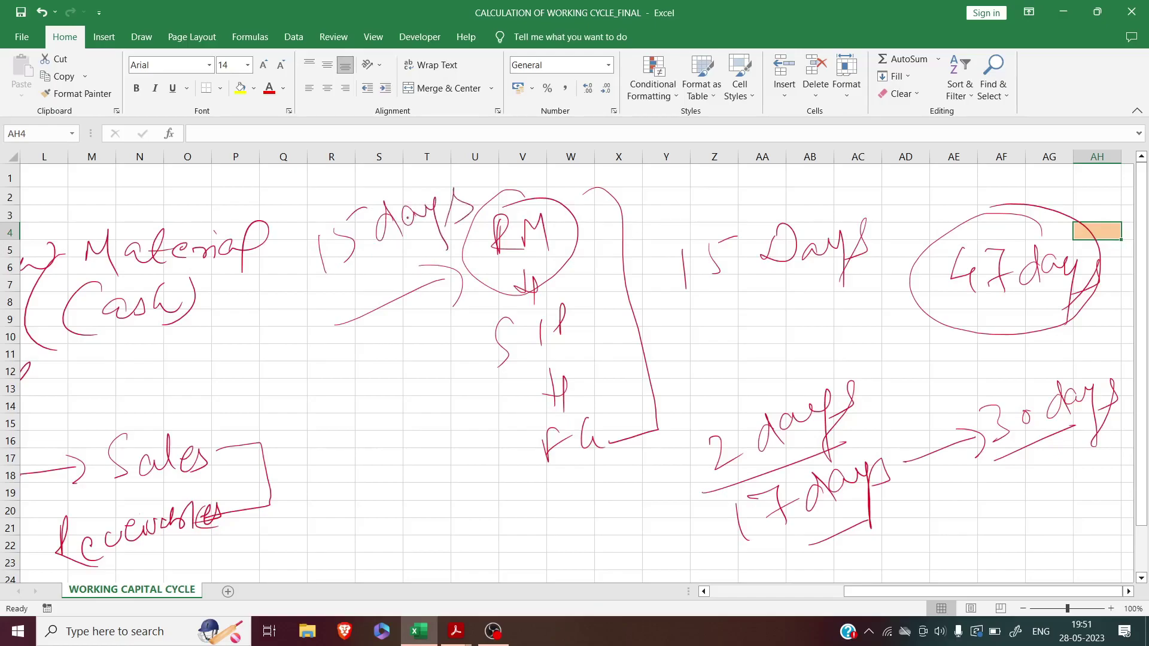
{"action": "mouse_move", "coordinate": [393, 184]}
{"action": "left_mouse_down"}
{"action": "mouse_move", "coordinate": [293, 251]}
{"action": "mouse_move", "coordinate": [419, 171]}
{"action": "left_mouse_up"}
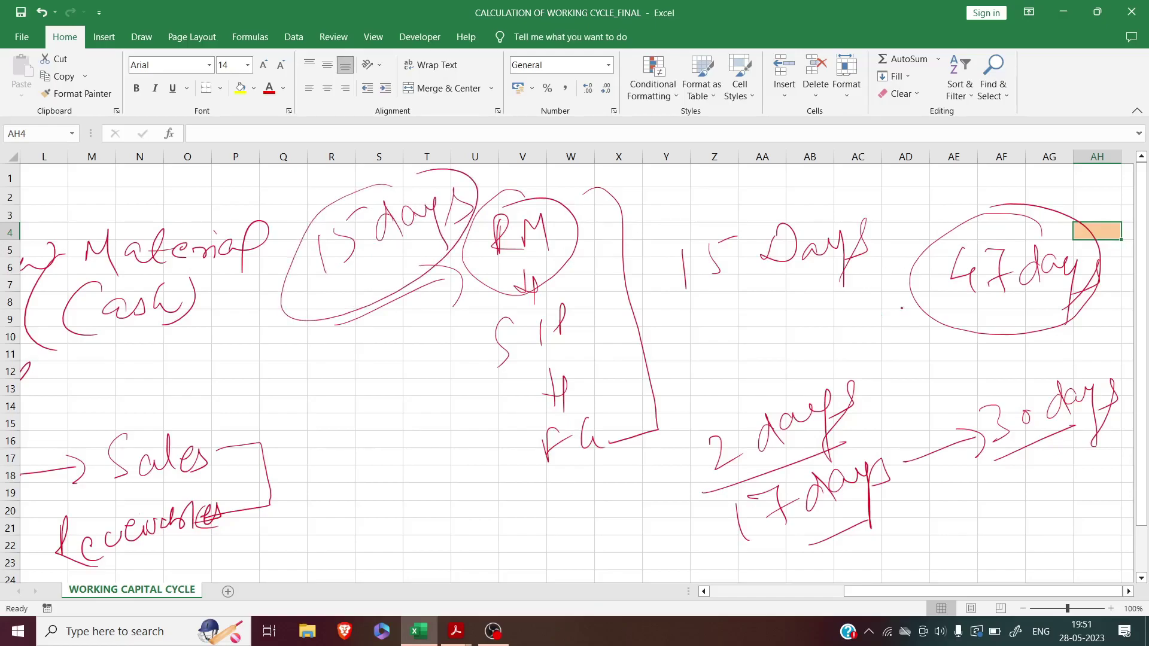
Subtract 15 days under 47 days and write the circled result, 32 days
{"action": "left_click_drag", "start_coordinate": [911, 312], "coordinate": [1066, 321]}
{"action": "mouse_move", "coordinate": [917, 350]}
{"action": "left_mouse_down"}
{"action": "mouse_move", "coordinate": [914, 380]}
{"action": "mouse_move", "coordinate": [953, 368]}
{"action": "mouse_move", "coordinate": [983, 343]}
{"action": "left_mouse_up"}
{"action": "left_click_drag", "start_coordinate": [1011, 345], "coordinate": [993, 367]}
{"action": "mouse_move", "coordinate": [1013, 326]}
{"action": "left_mouse_down"}
{"action": "mouse_move", "coordinate": [1022, 366]}
{"action": "mouse_move", "coordinate": [1052, 350]}
{"action": "mouse_move", "coordinate": [1038, 383]}
{"action": "left_mouse_up"}
{"action": "left_click_drag", "start_coordinate": [1074, 317], "coordinate": [1041, 363]}
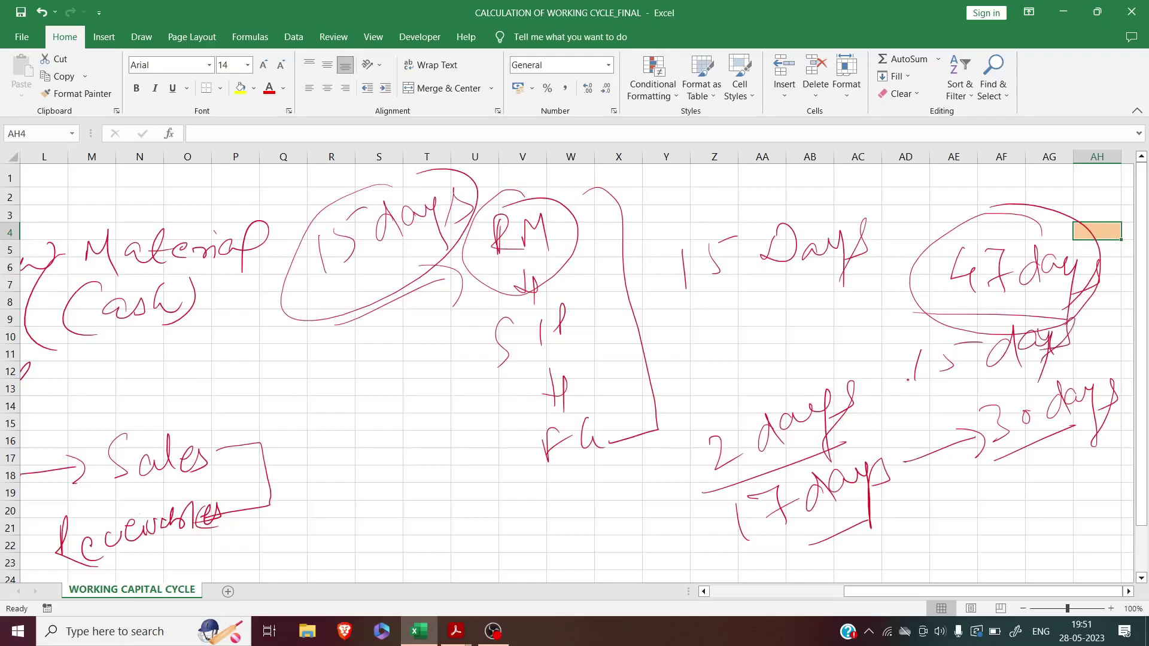
{"action": "left_click_drag", "start_coordinate": [866, 392], "coordinate": [1077, 368]}
{"action": "left_click_drag", "start_coordinate": [692, 351], "coordinate": [700, 381]}
{"action": "mouse_move", "coordinate": [734, 337]}
{"action": "left_mouse_down"}
{"action": "mouse_move", "coordinate": [766, 352]}
{"action": "mouse_move", "coordinate": [874, 300]}
{"action": "left_mouse_up"}
{"action": "left_click_drag", "start_coordinate": [813, 278], "coordinate": [663, 299]}
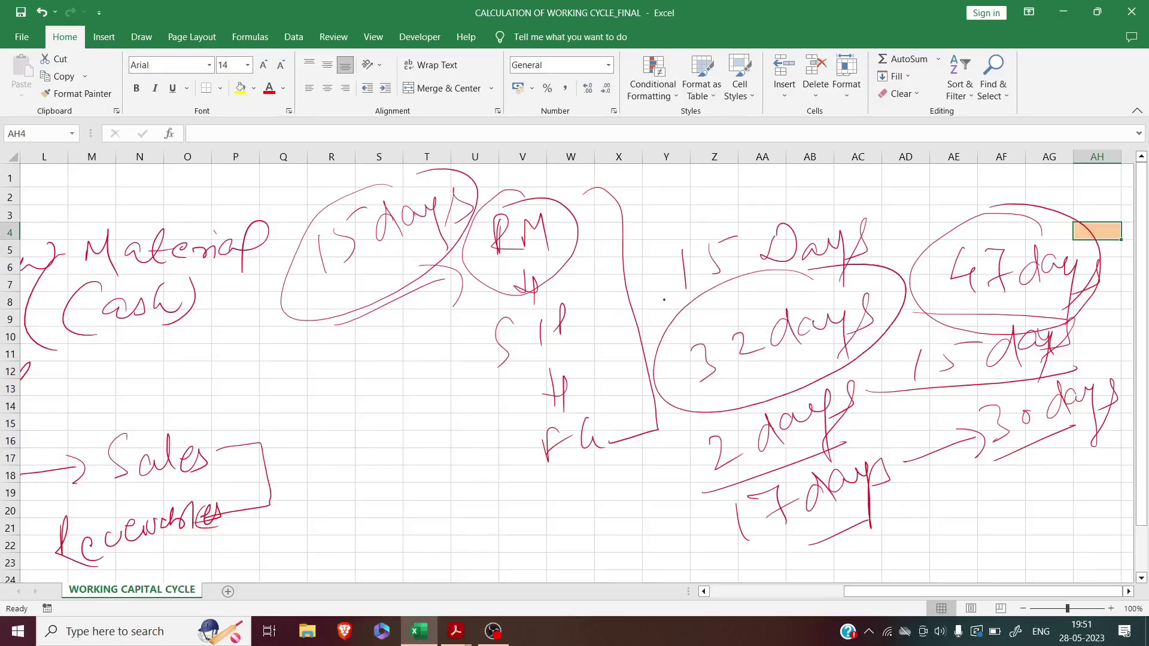
{"action": "key", "text": "Left"}
{"action": "key", "text": "Left"}
{"action": "key", "text": "Left"}
{"action": "key", "text": "Left"}
{"action": "key", "text": "Left"}
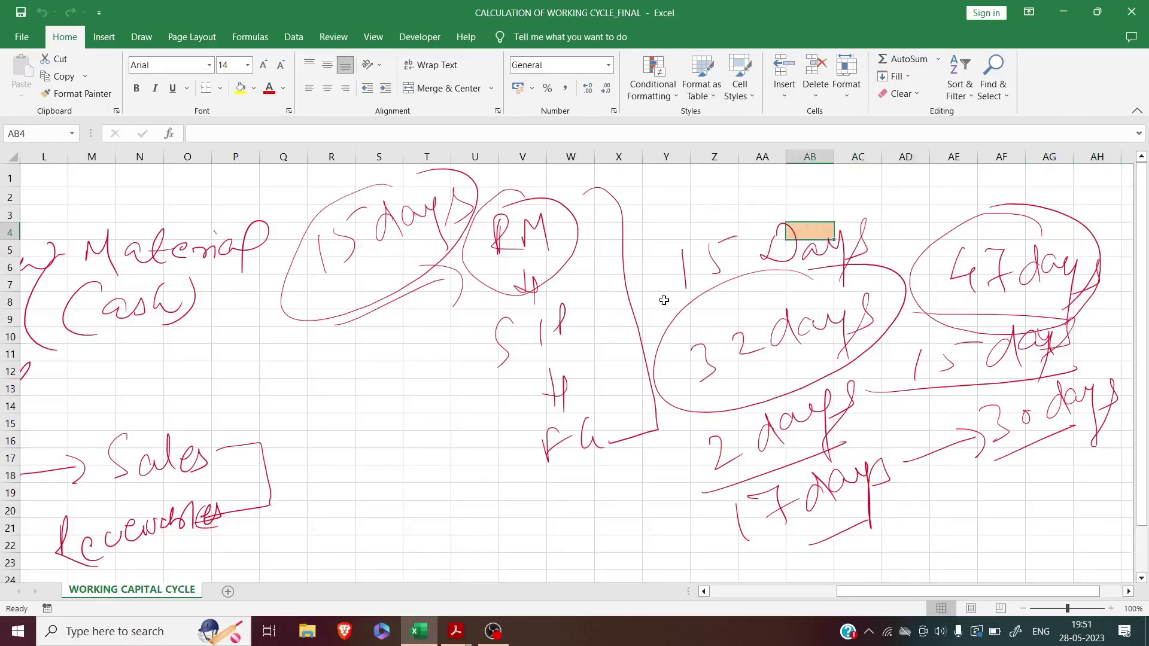
{"action": "key", "text": "Left"}
{"action": "key", "text": "Left"}
{"action": "key", "text": "Left"}
{"action": "key", "text": "Left"}
{"action": "key", "text": "Left"}
{"action": "key", "text": "Left"}
{"action": "key", "text": "Left"}
{"action": "key", "text": "Left"}
{"action": "key", "text": "Left"}
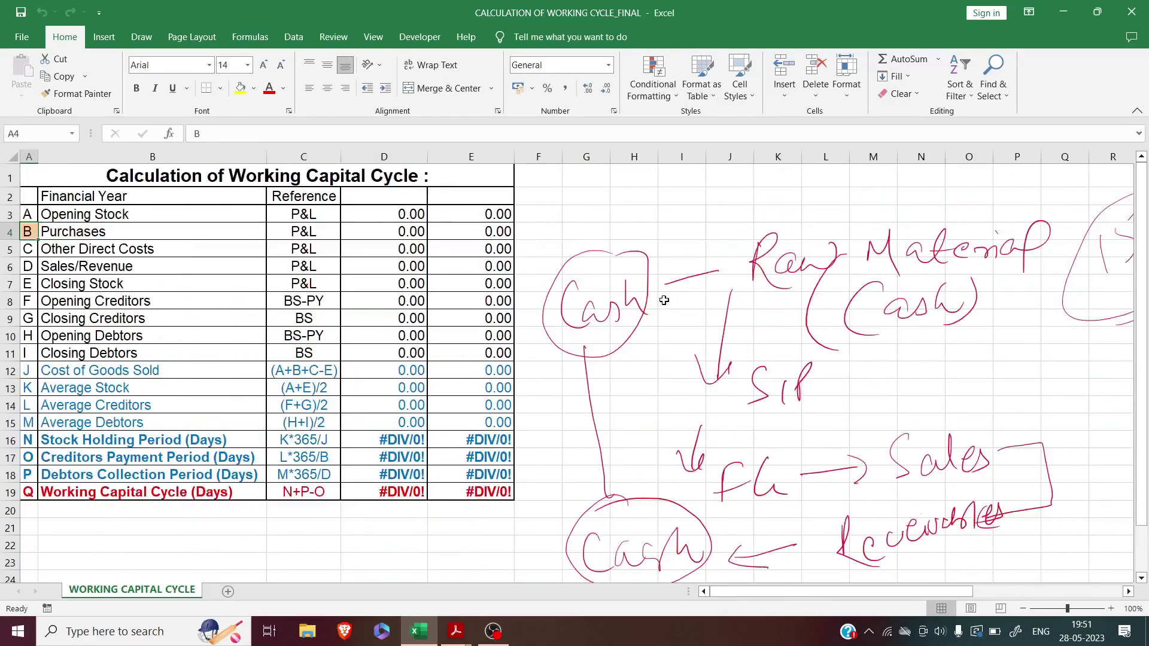
{"action": "key", "text": "Up"}
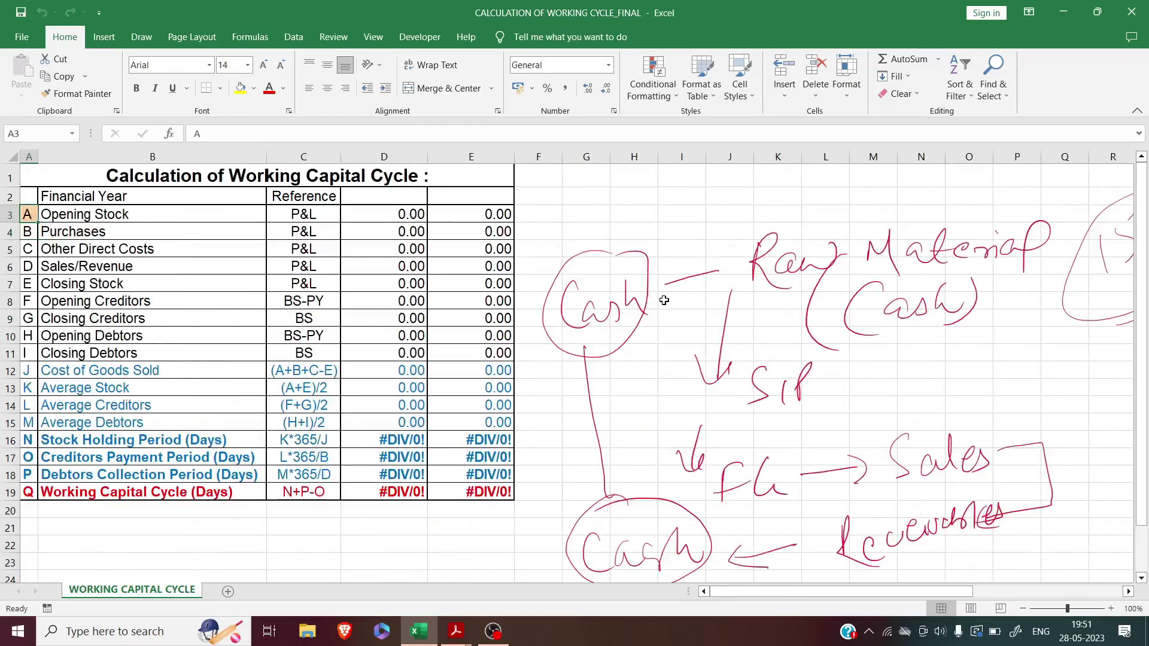
{"action": "key", "text": "Right"}
{"action": "key", "text": "Right"}
{"action": "key", "text": "Right"}
{"action": "key", "text": "Right"}
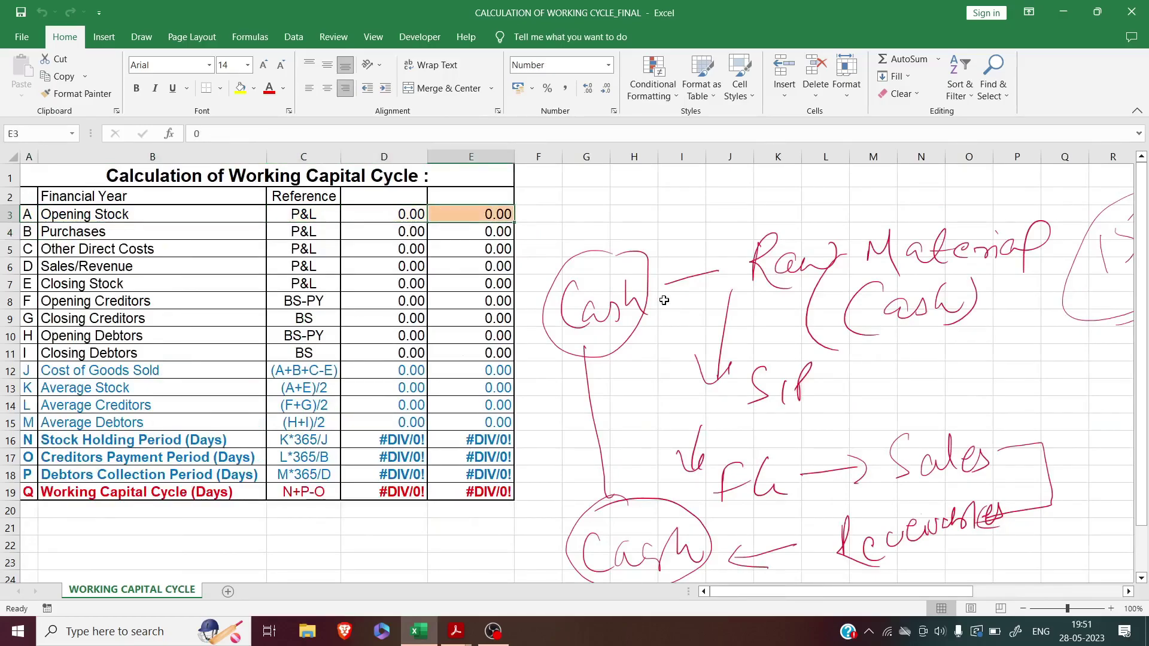
{"action": "key", "text": "Down"}
{"action": "key", "text": "Down"}
{"action": "key", "text": "Down"}
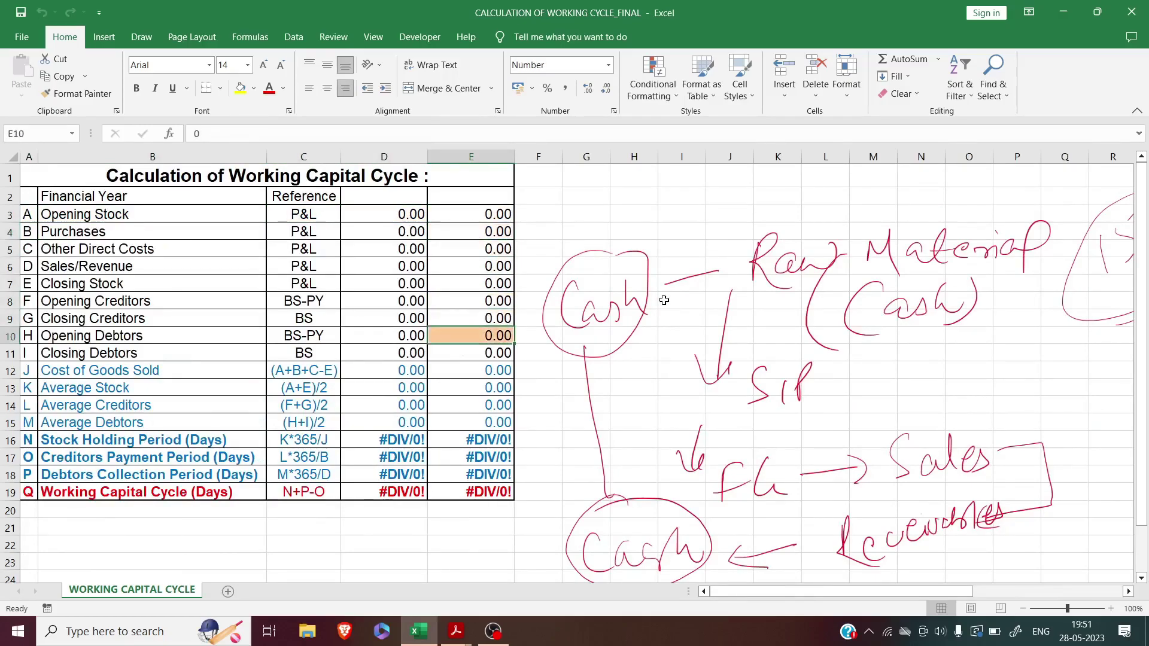
{"action": "key", "text": "Down"}
{"action": "key", "text": "Left"}
{"action": "key", "text": "Left"}
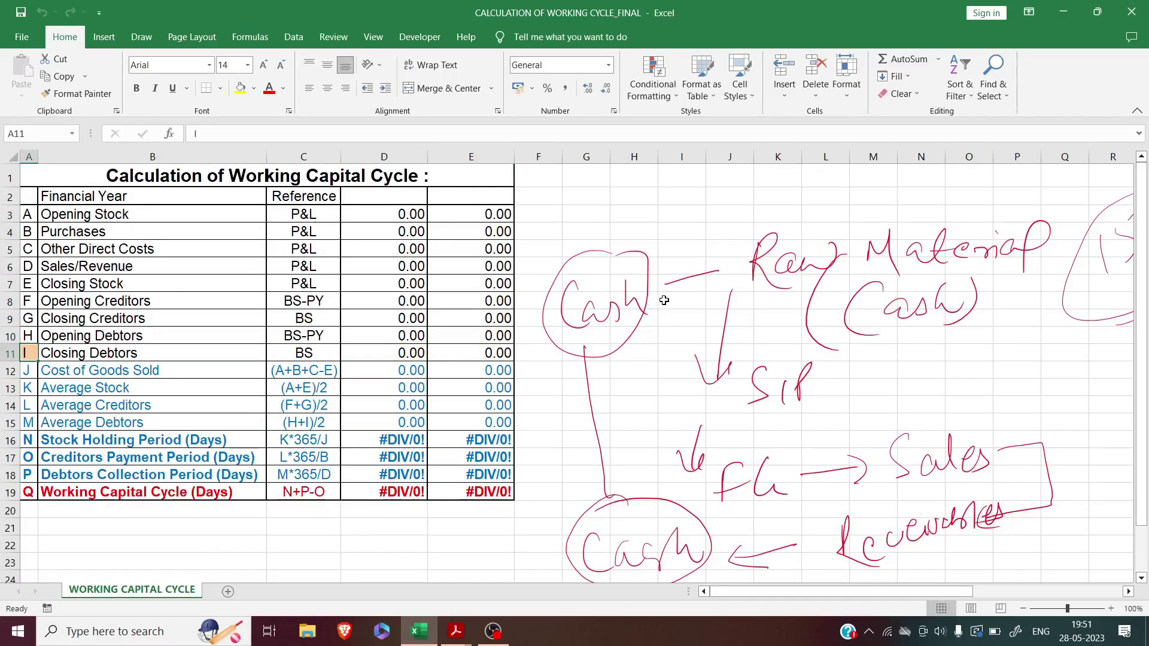
{"action": "key", "text": "Left"}
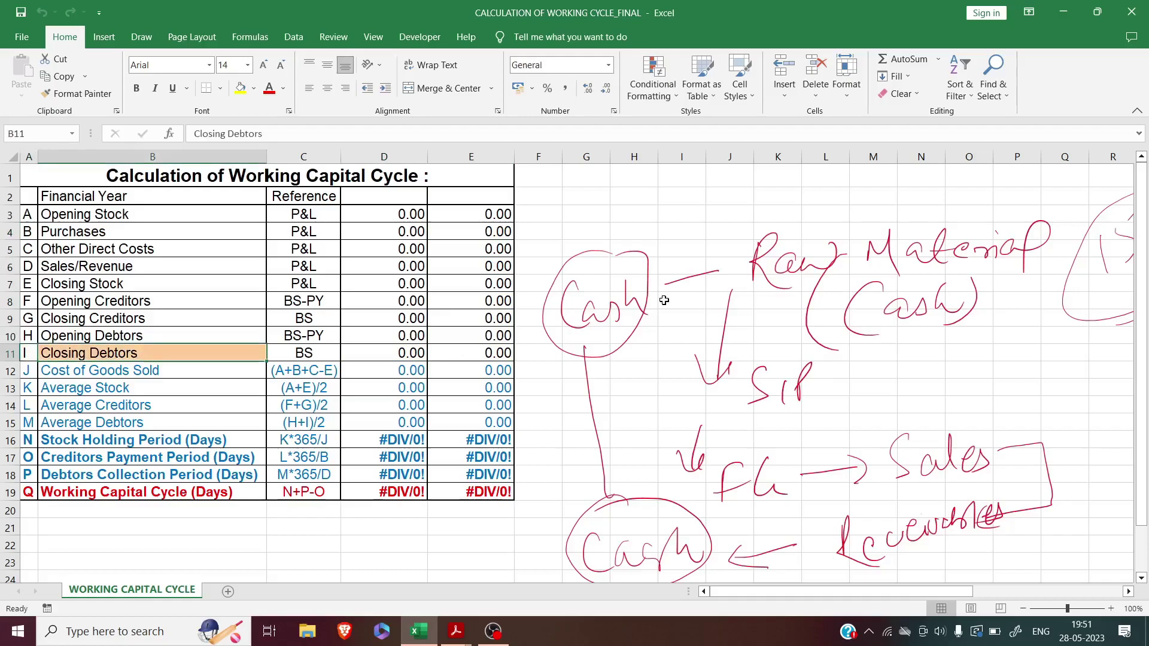
{"action": "key", "text": "Right"}
{"action": "key", "text": "Right"}
{"action": "key", "text": "Right"}
{"action": "key", "text": "Down"}
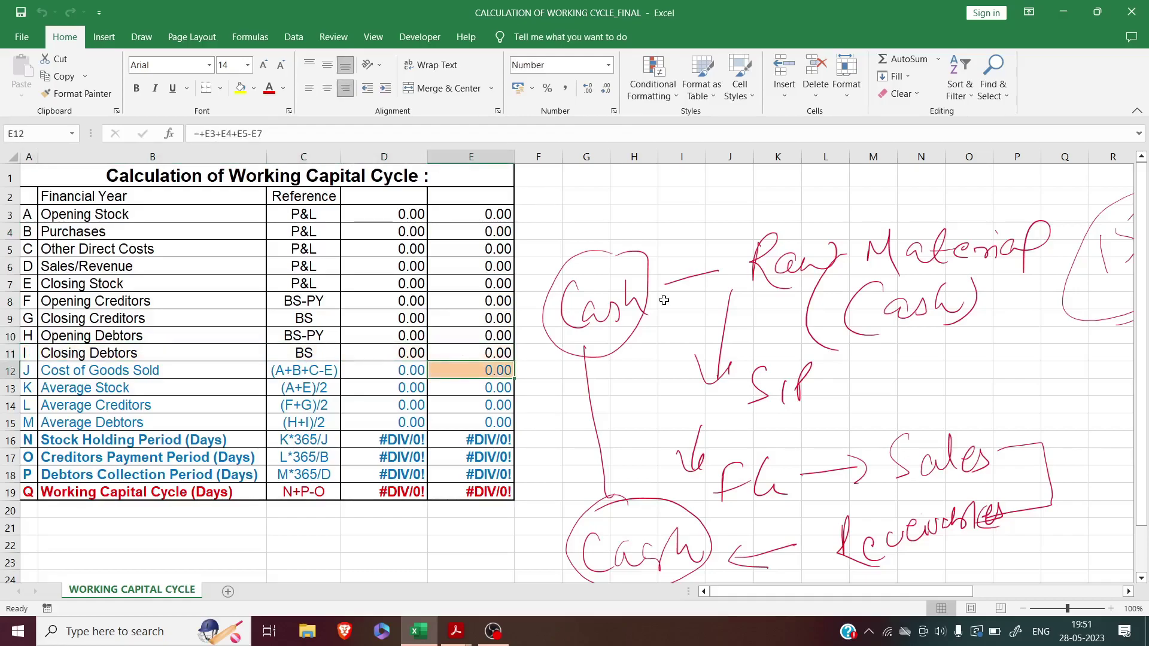
{"action": "key", "text": "Up"}
{"action": "key", "text": "Down"}
{"action": "key", "text": "Up"}
{"action": "key", "text": "Left"}
{"action": "key", "text": "Down"}
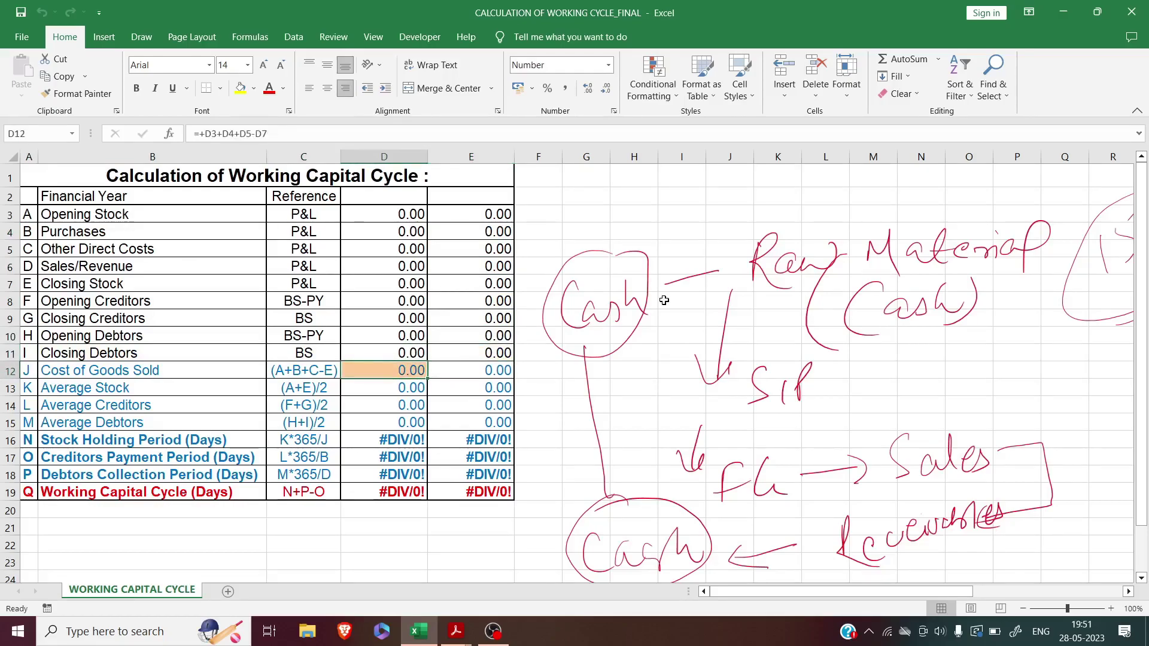
{"action": "key", "text": "Left"}
{"action": "key", "text": "Left"}
{"action": "key", "text": "Left"}
{"action": "key", "text": "Right"}
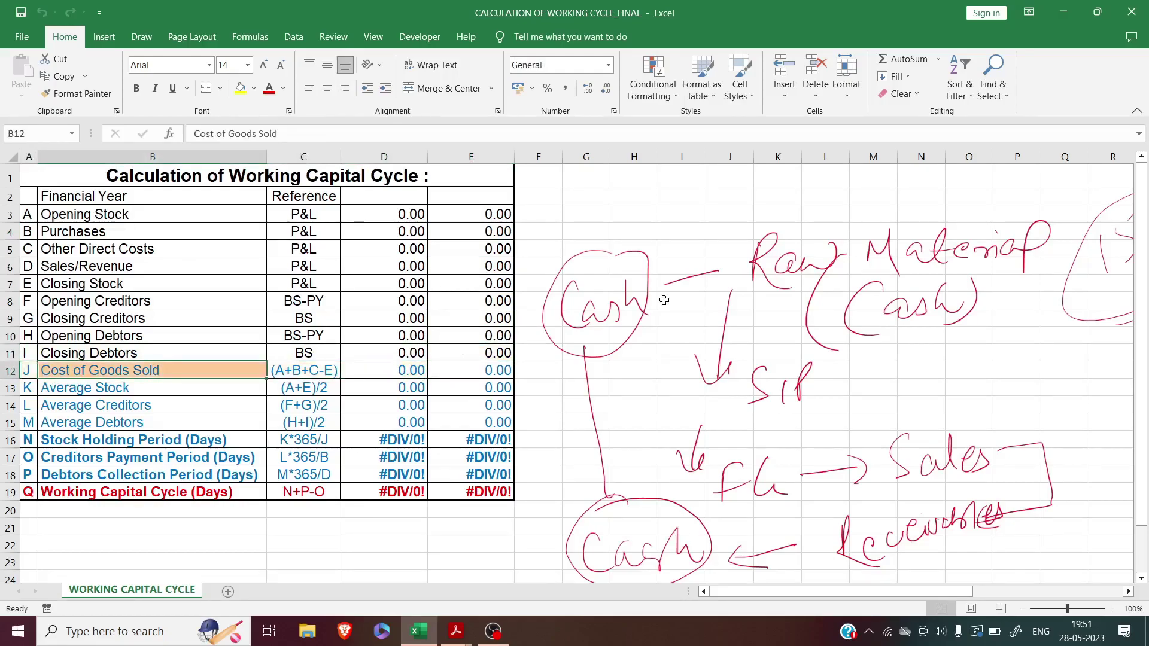
{"action": "key", "text": "Down"}
{"action": "key", "text": "Down"}
{"action": "key", "text": "Down"}
{"action": "key", "text": "Down"}
{"action": "key", "text": "Down"}
{"action": "key", "text": "Down"}
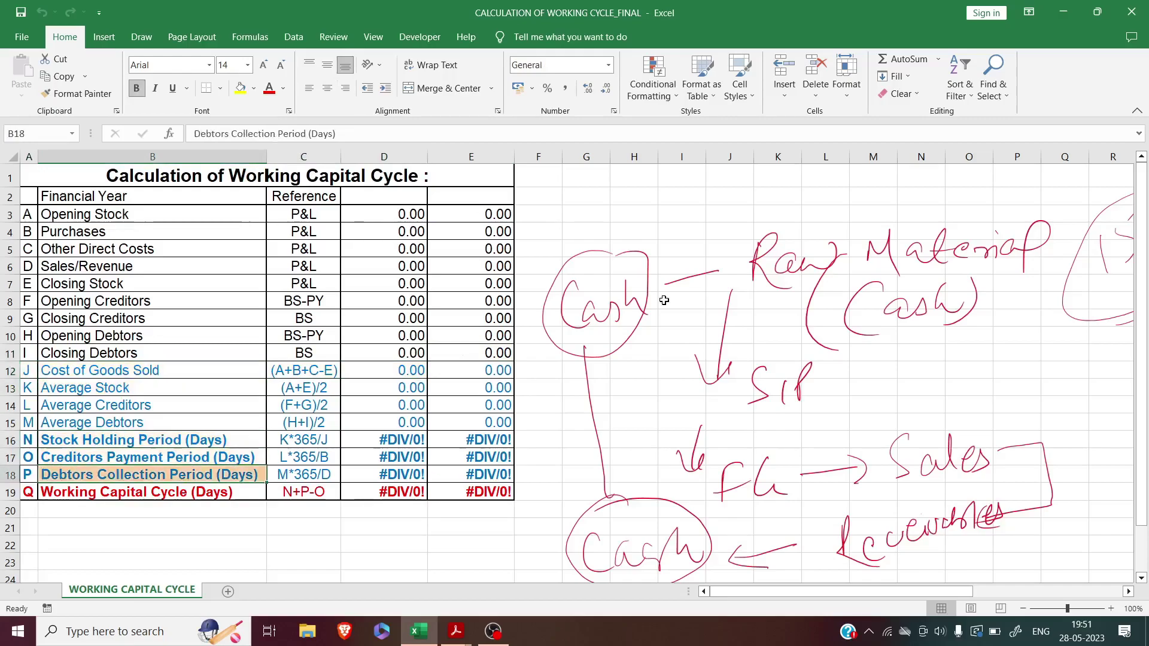
{"action": "key", "text": "Down"}
{"action": "key", "text": "Right"}
{"action": "key", "text": "Right"}
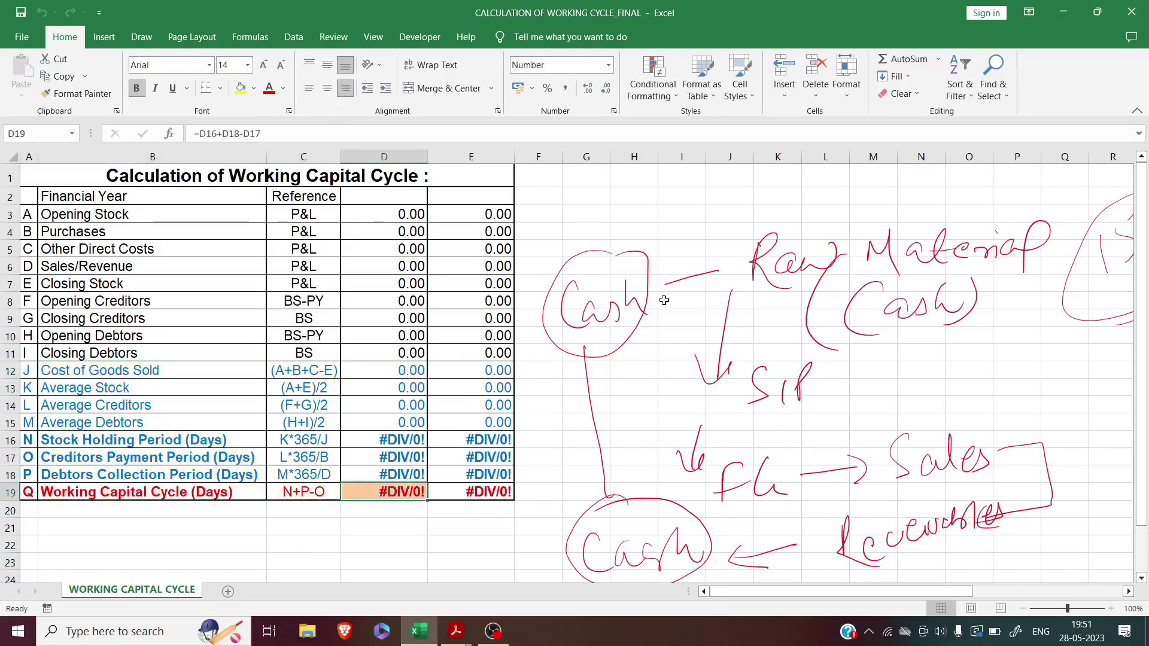
{"action": "key", "text": "Right"}
{"action": "key", "text": "Up"}
{"action": "key", "text": "Up"}
{"action": "key", "text": "Up"}
{"action": "key", "text": "Up"}
{"action": "key", "text": "Up"}
{"action": "key", "text": "Up"}
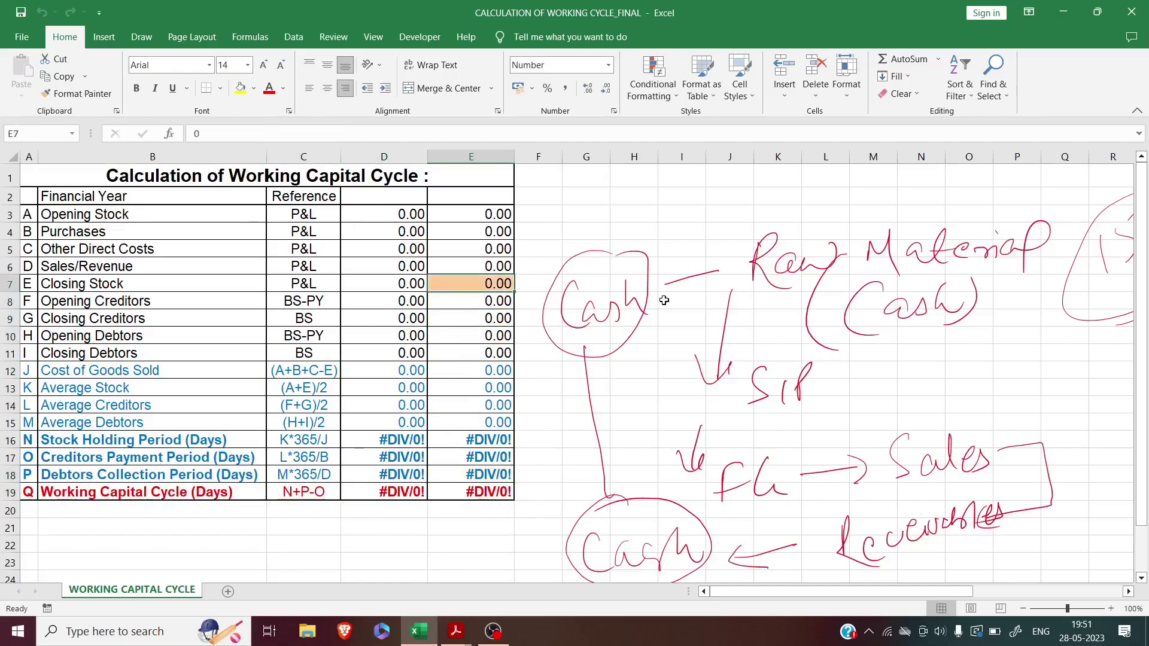
{"action": "key", "text": "Up"}
{"action": "key", "text": "Up"}
{"action": "key", "text": "Up"}
{"action": "key", "text": "Left"}
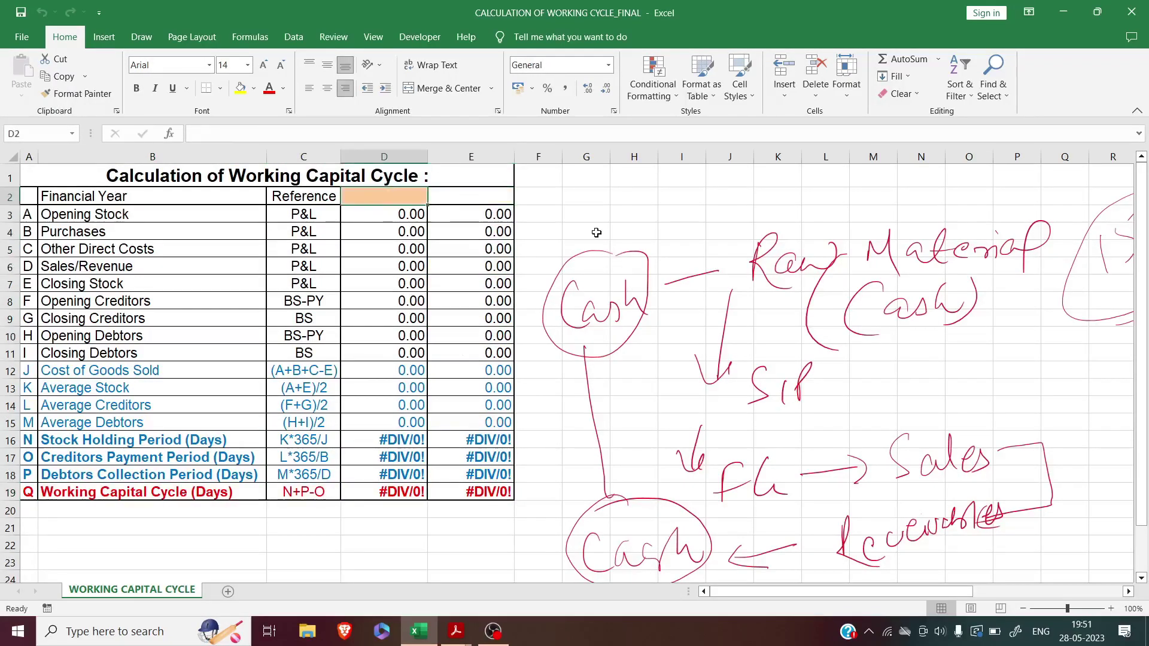
{"action": "left_click", "coordinate": [295, 195]}
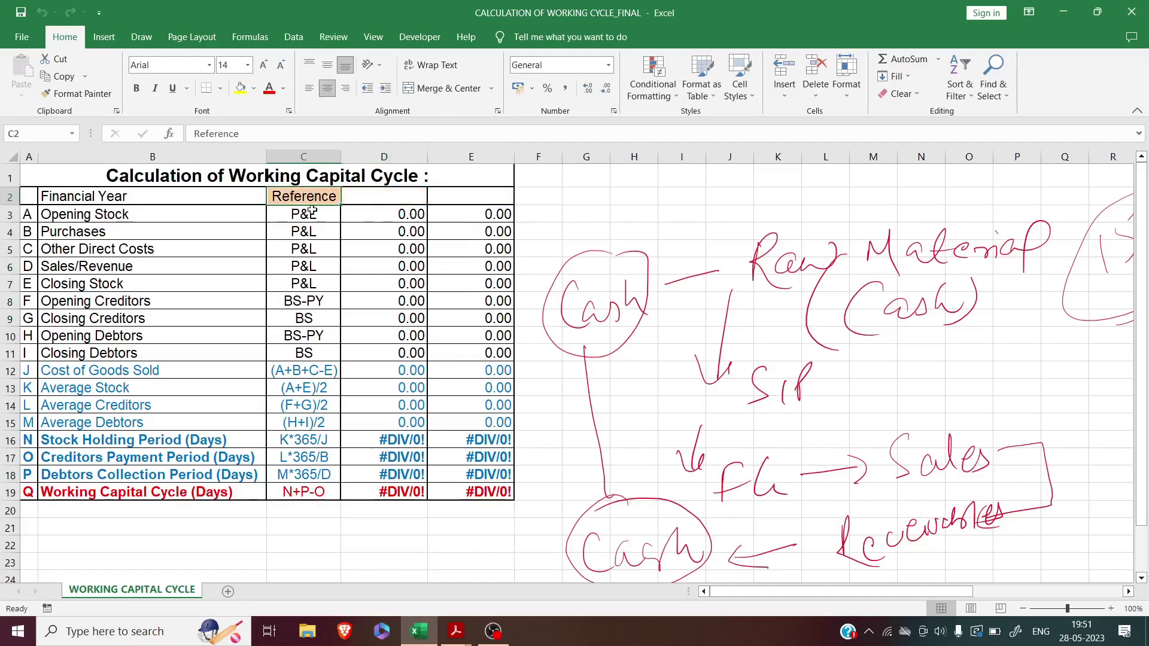
{"action": "left_click", "coordinate": [312, 213]}
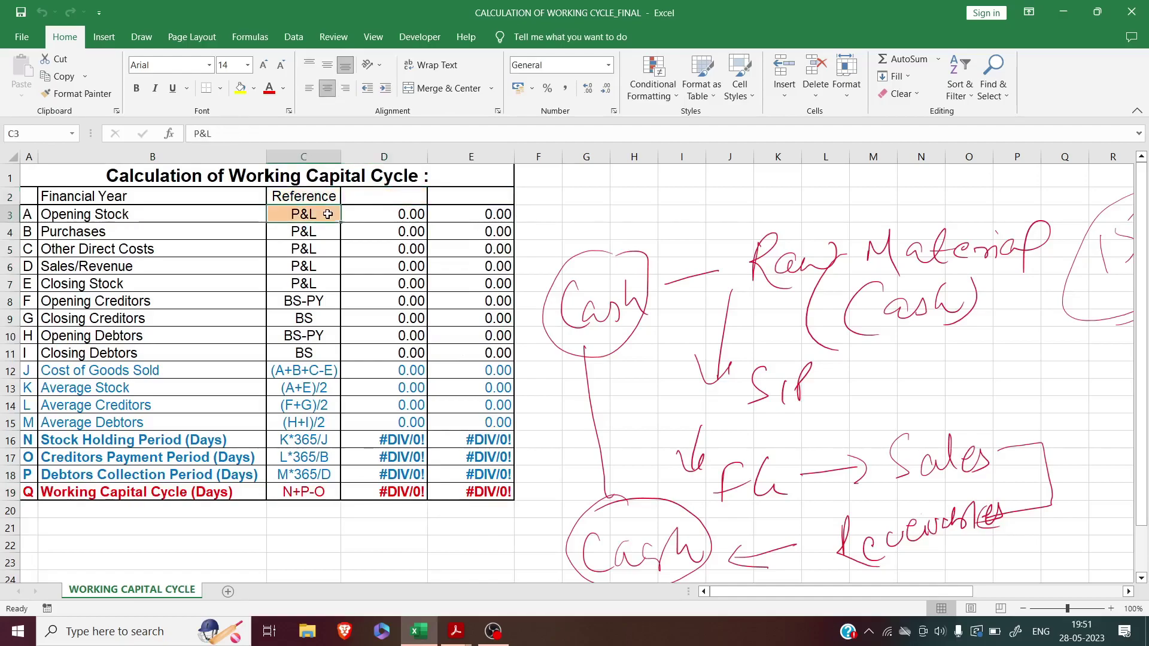
Enter 2021-22 in D2 and 2022-23 in E2 as the year headings
{"action": "left_click", "coordinate": [158, 214]}
{"action": "left_click", "coordinate": [314, 214]}
{"action": "left_click", "coordinate": [386, 196]}
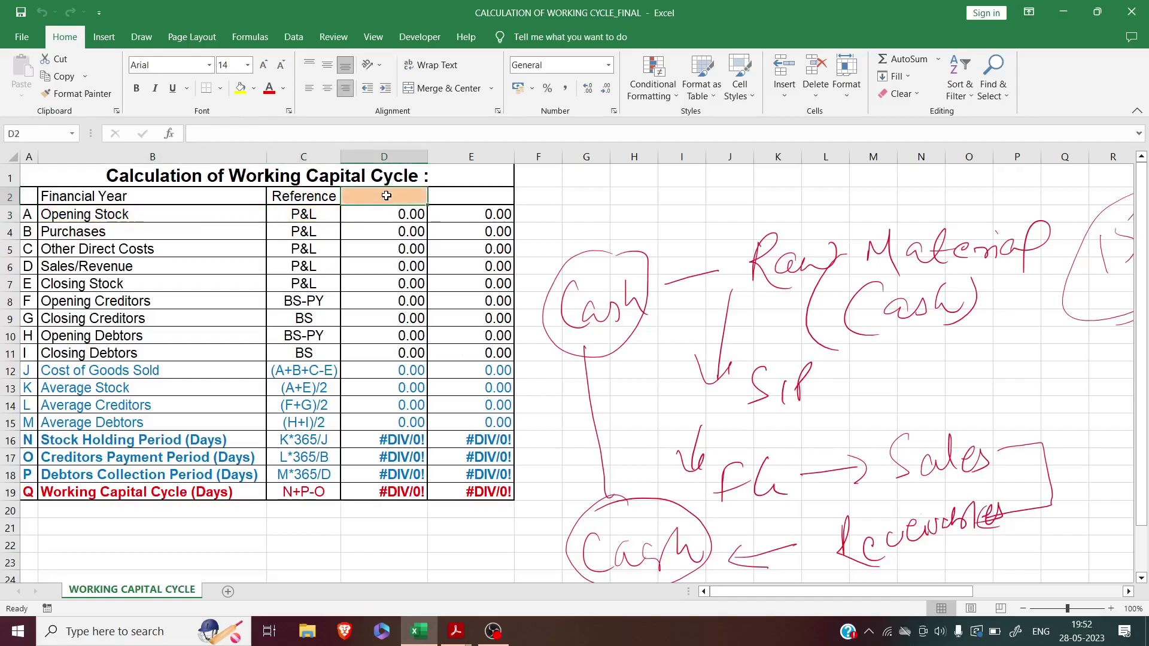
{"action": "type", "text": "2021"}
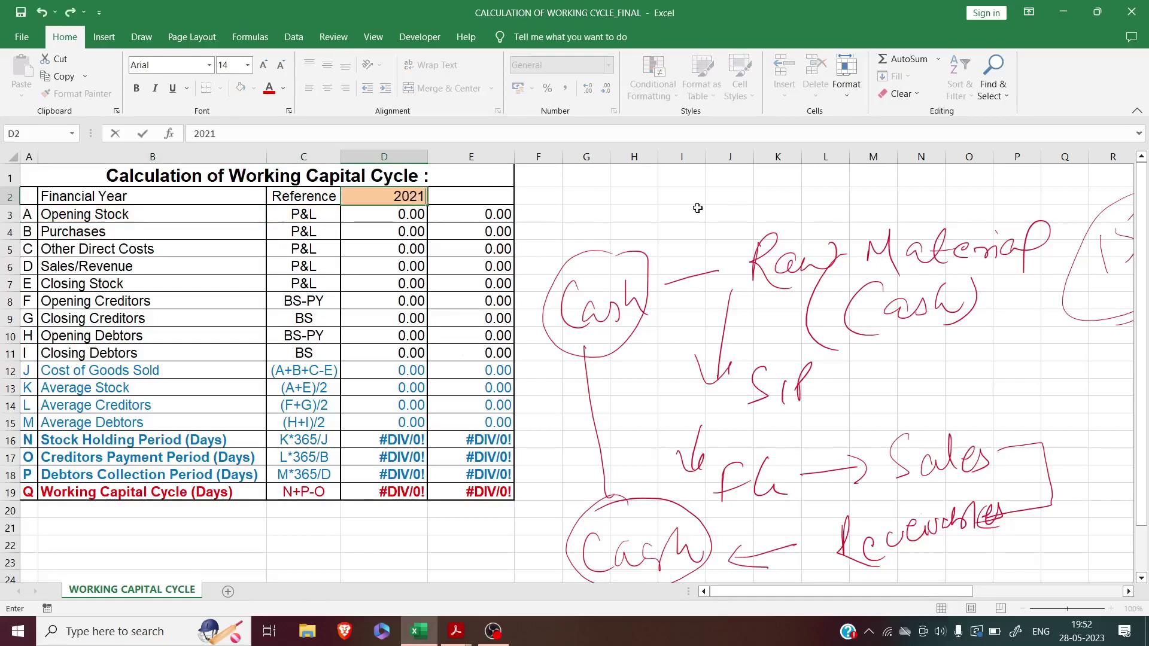
{"action": "type", "text": "-22"}
{"action": "key", "text": "Tab"}
{"action": "type", "text": "202"}
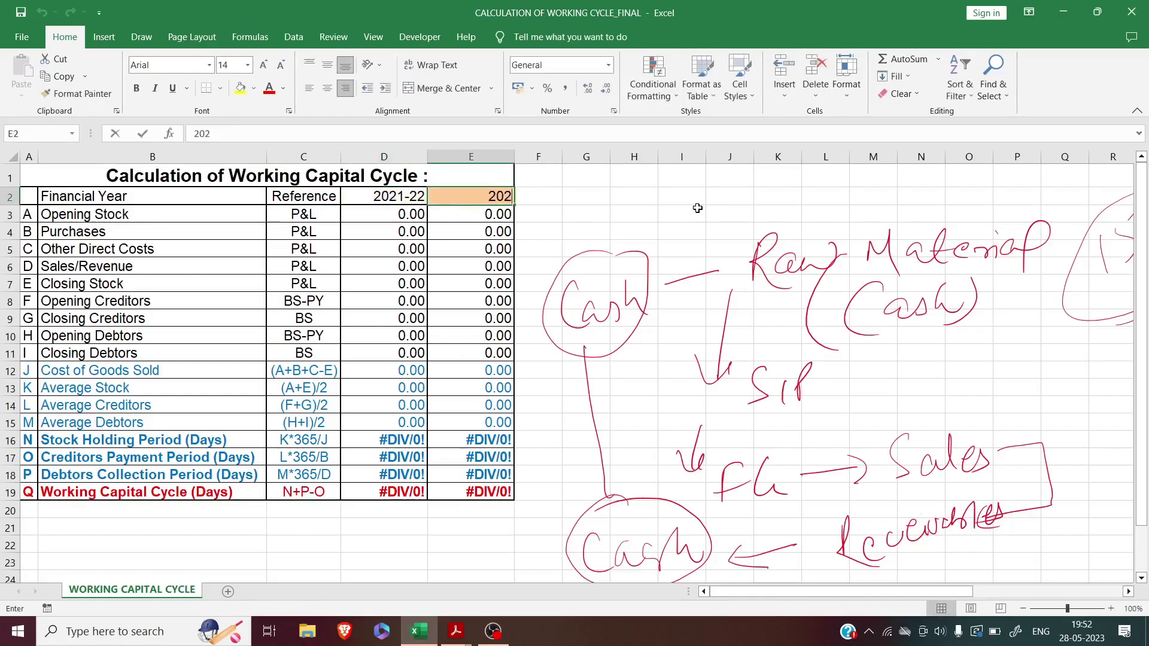
{"action": "type", "text": "2-23"}
{"action": "key", "text": "Return"}
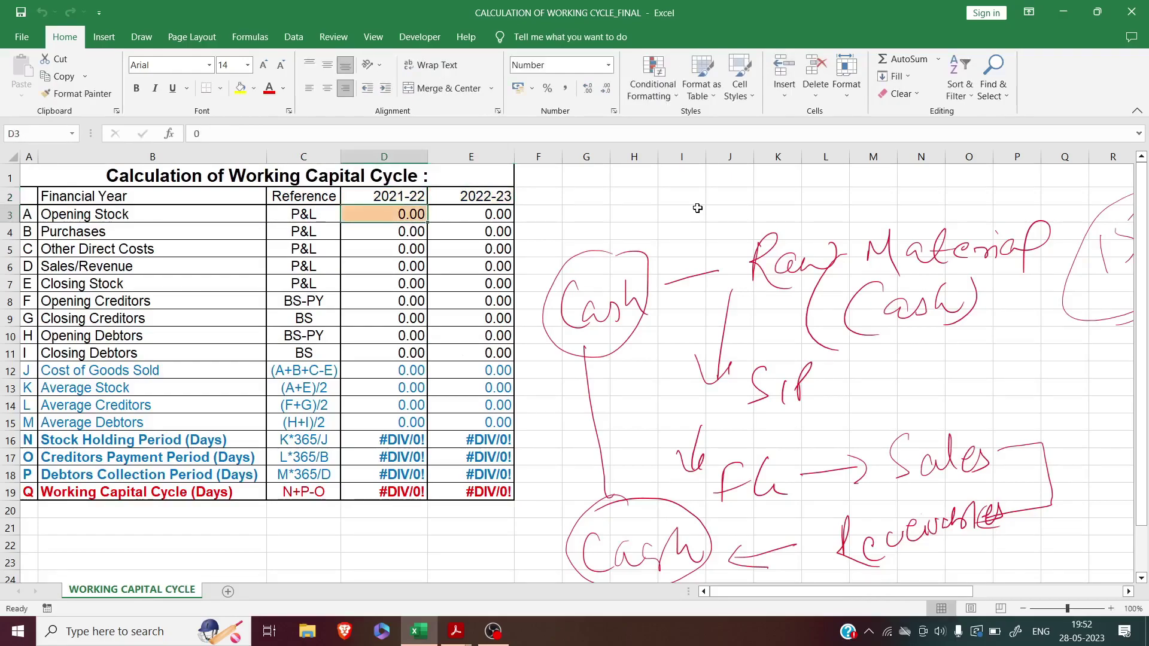
{"action": "key", "text": "Left"}
{"action": "key", "text": "Left"}
{"action": "key", "text": "Left"}
{"action": "key", "text": "Right"}
{"action": "key", "text": "Right"}
{"action": "key", "text": "Right"}
{"action": "key", "text": "Up"}
{"action": "key", "text": "Down"}
{"action": "key", "text": "Left"}
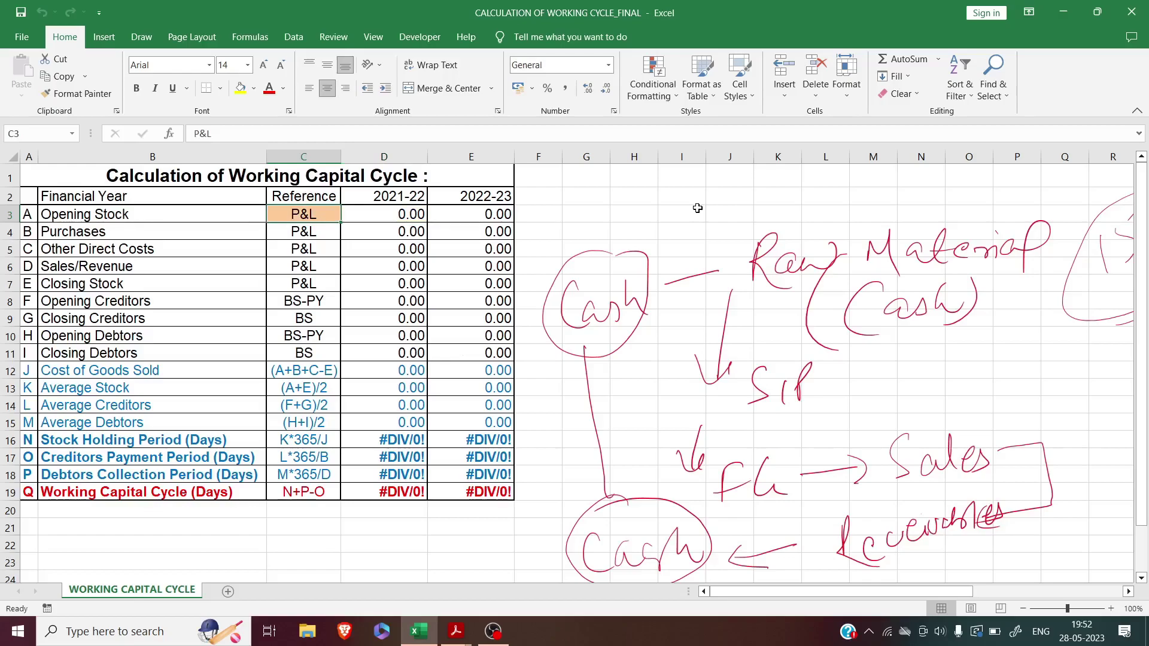
{"action": "key", "text": "Down"}
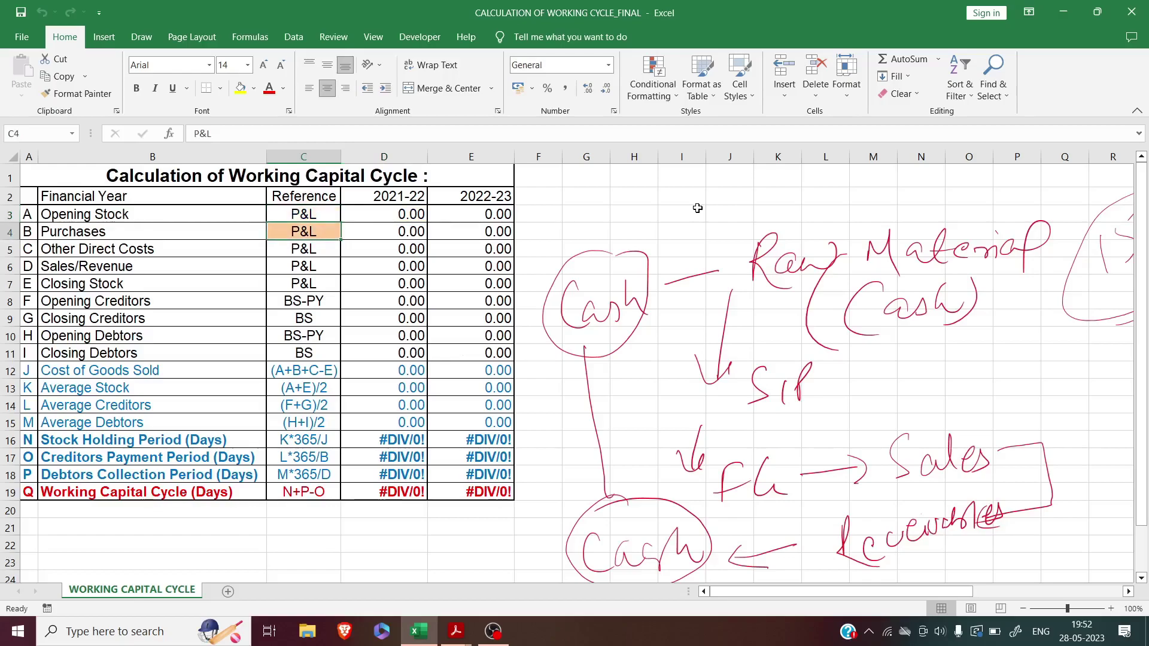
{"action": "key", "text": "Down"}
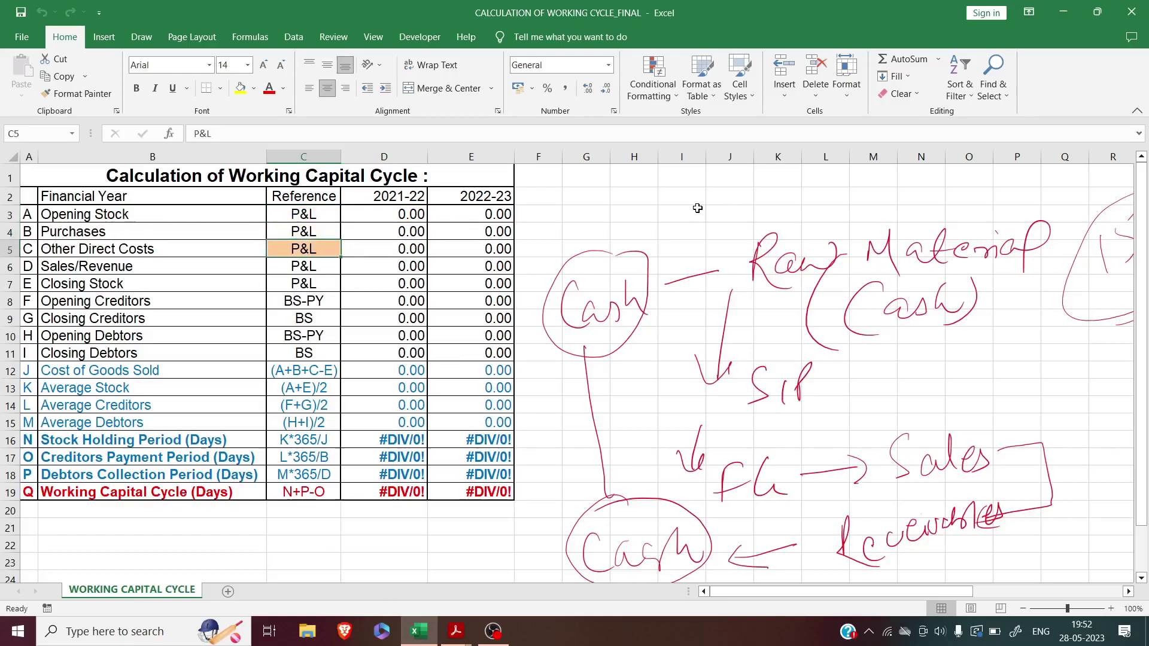
{"action": "key", "text": "Down"}
{"action": "key", "text": "Down"}
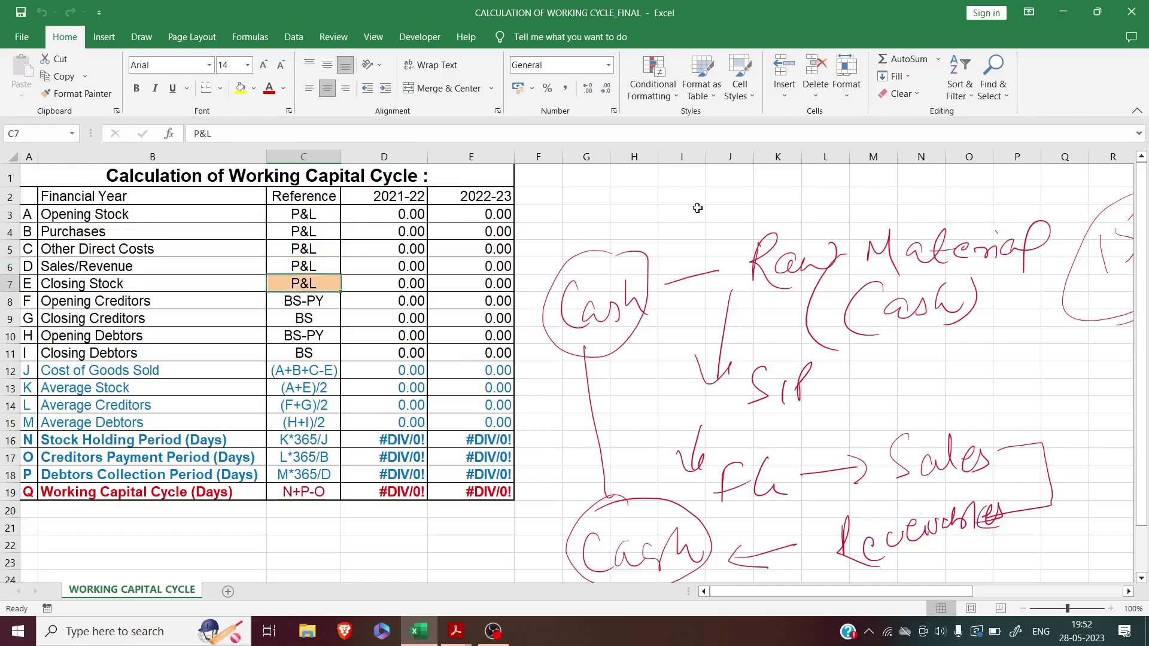
{"action": "key", "text": "Up"}
{"action": "key", "text": "Up"}
{"action": "key", "text": "Up"}
{"action": "key", "text": "Up"}
{"action": "key", "text": "Down"}
{"action": "key", "text": "Down"}
{"action": "key", "text": "Down"}
{"action": "key", "text": "Down"}
{"action": "key", "text": "Down"}
{"action": "key", "text": "Down"}
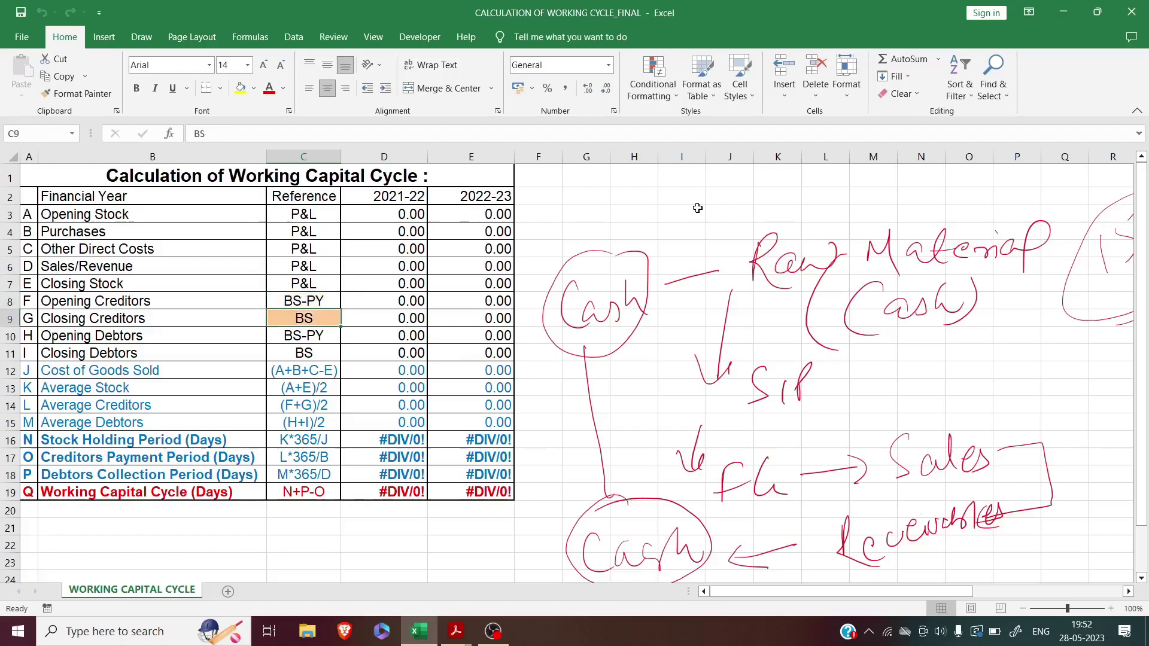
{"action": "key", "text": "Down"}
{"action": "key", "text": "Down"}
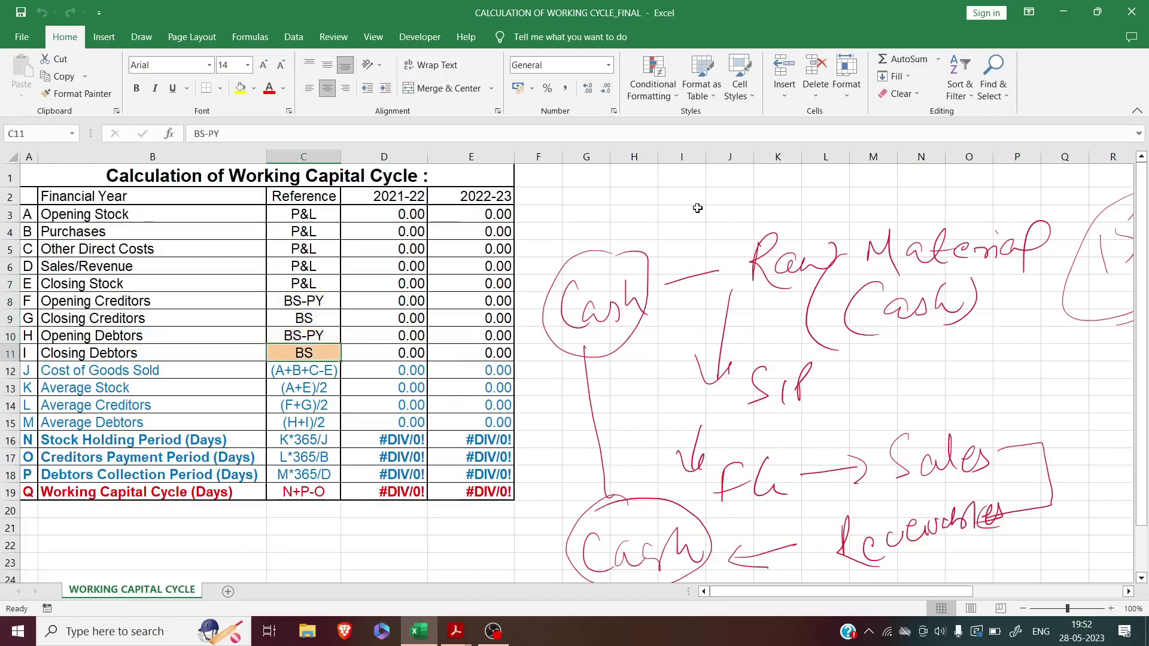
{"action": "key", "text": "Up"}
{"action": "key", "text": "Up"}
{"action": "key", "text": "Up"}
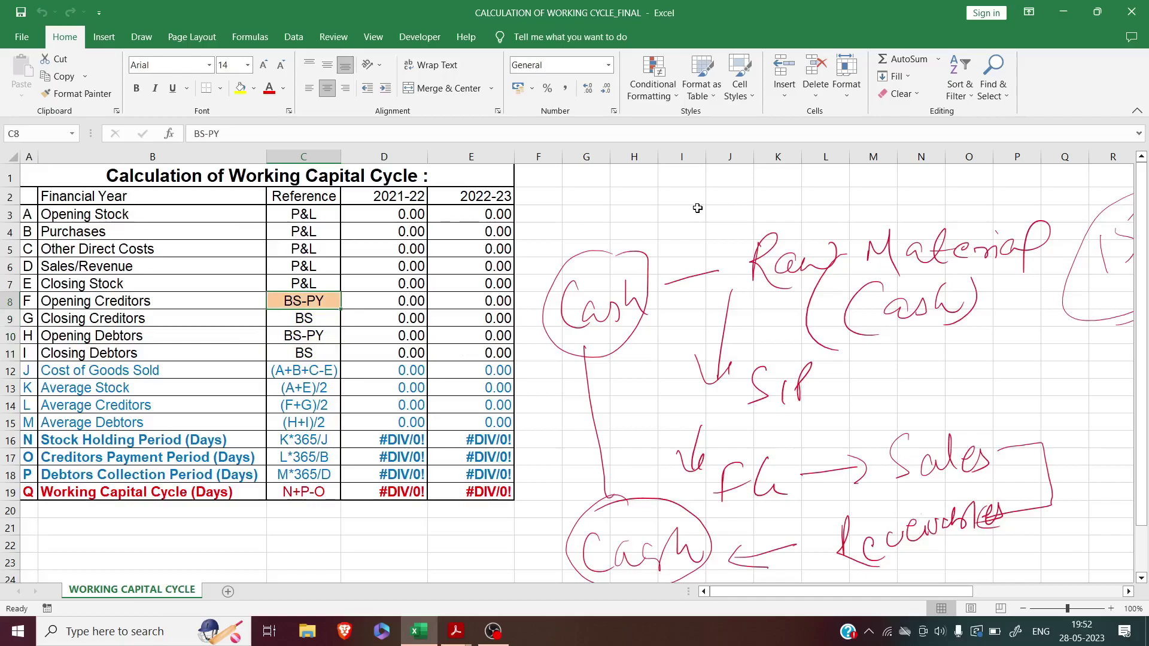
{"action": "key", "text": "Down"}
{"action": "key", "text": "Down"}
{"action": "key", "text": "Down"}
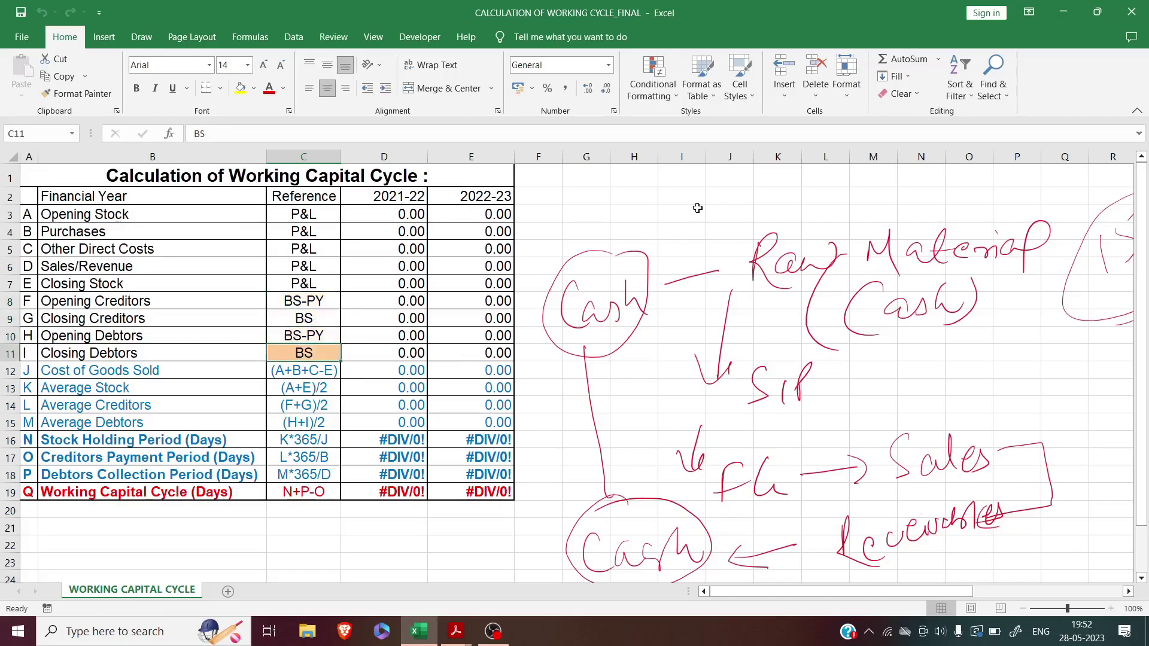
{"action": "key", "text": "Up"}
{"action": "key", "text": "Left"}
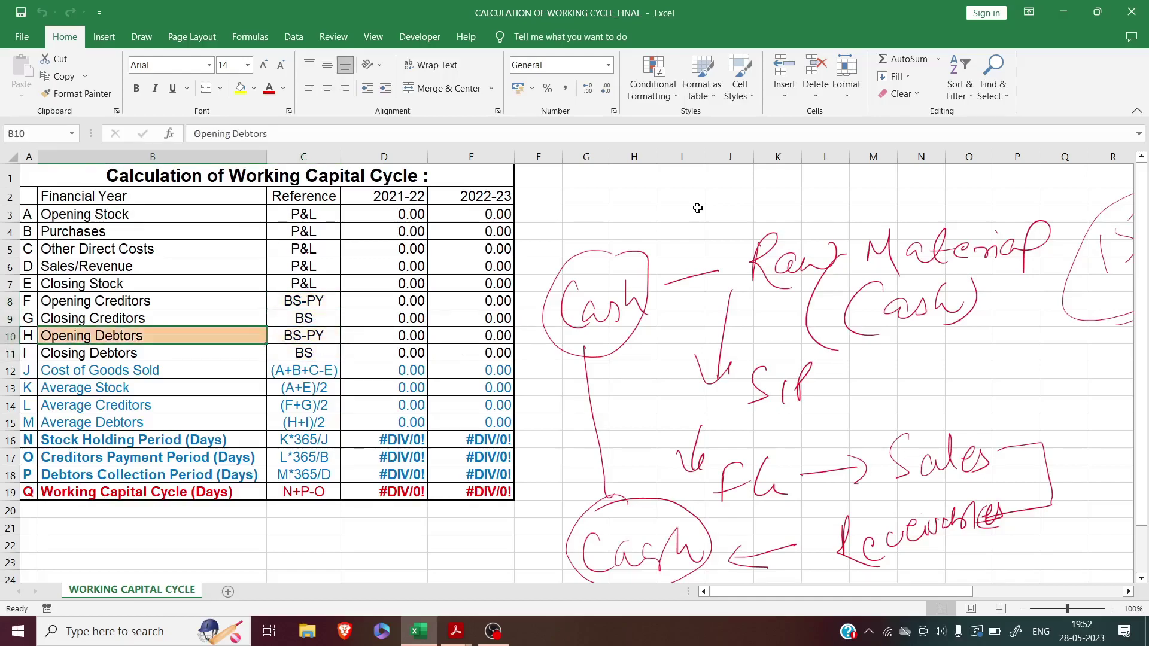
{"action": "key", "text": "Right"}
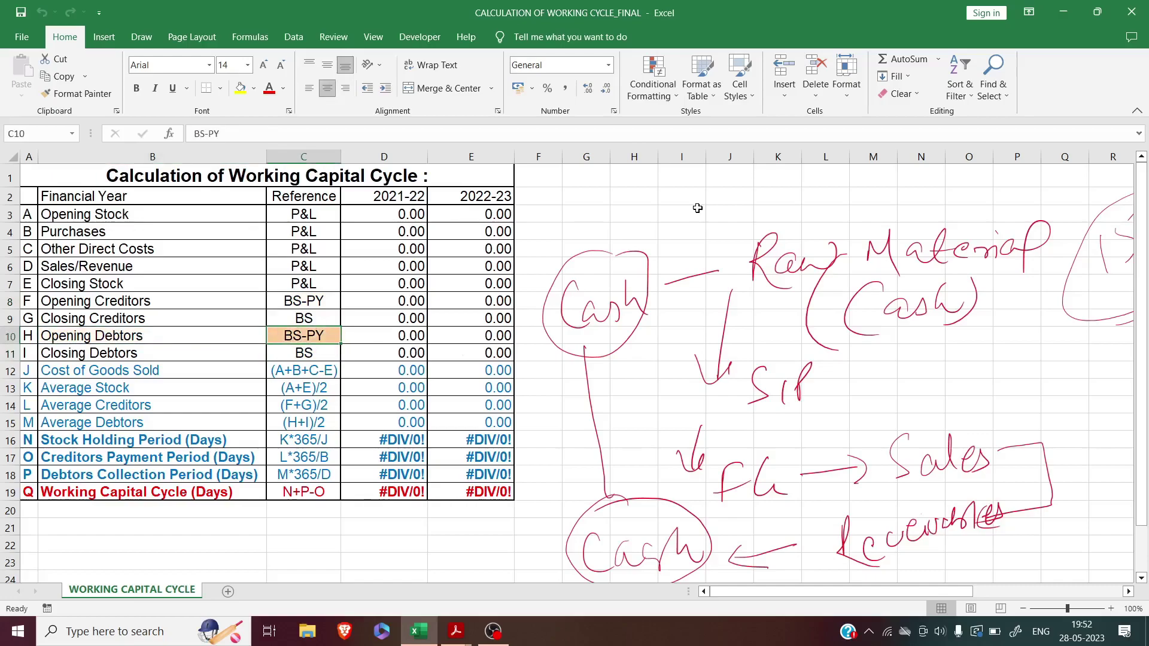
{"action": "key", "text": "Up"}
{"action": "key", "text": "Up"}
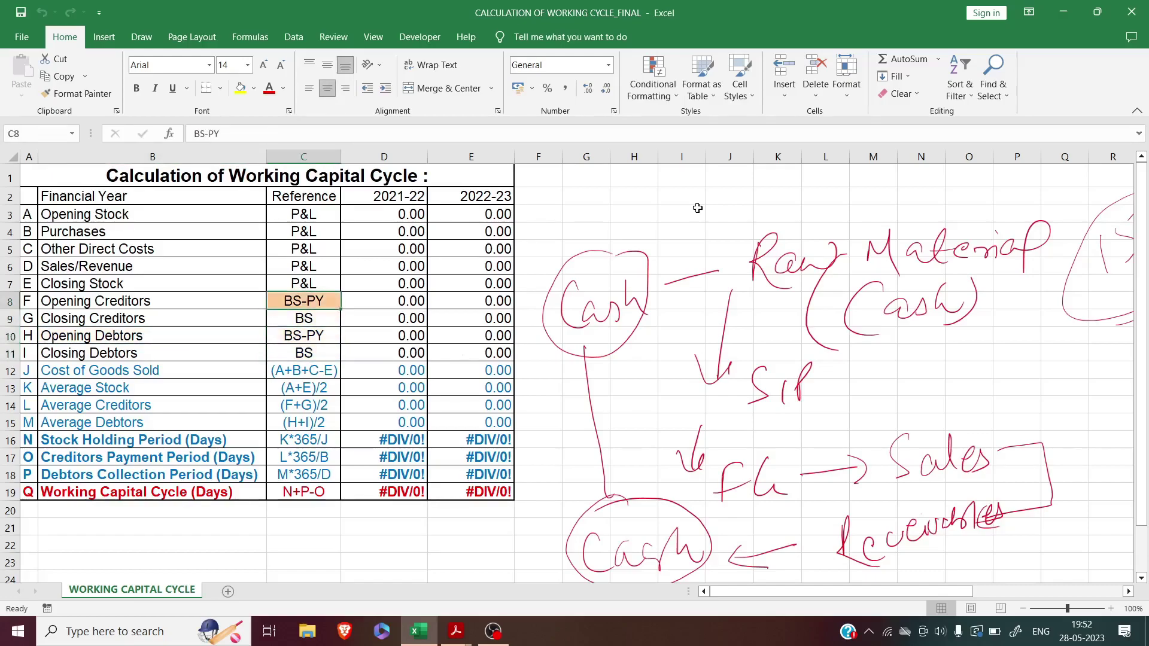
{"action": "key", "text": "Left"}
{"action": "key", "text": "Right"}
{"action": "key", "text": "Left"}
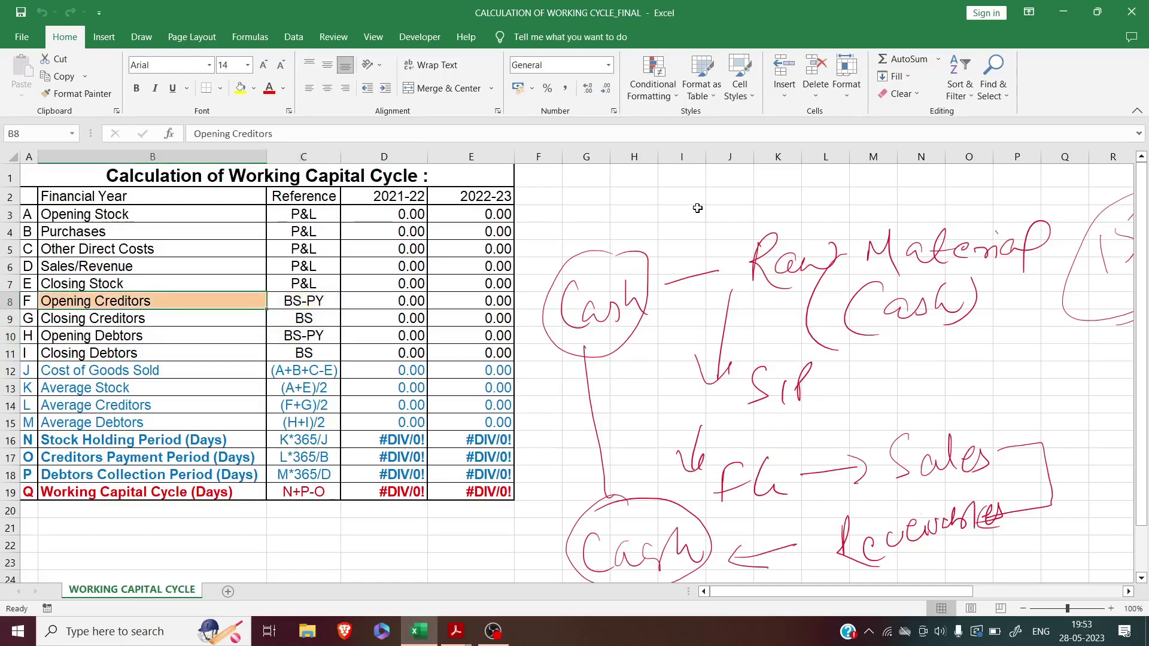
{"action": "key", "text": "Right"}
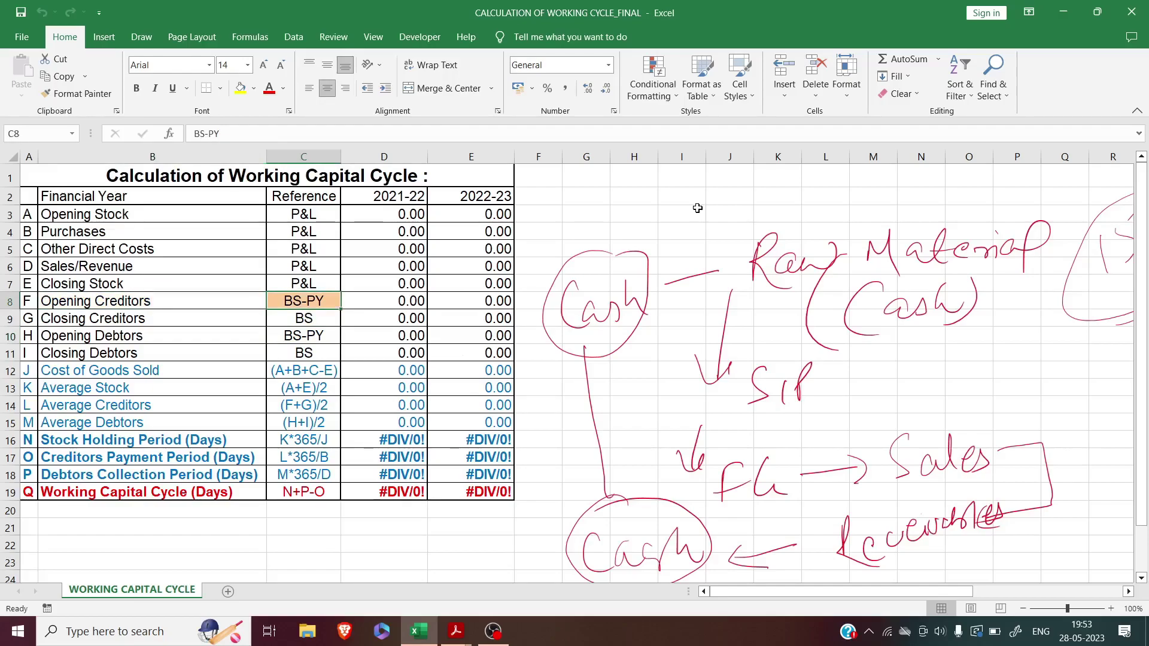
{"action": "key", "text": "Right"}
{"action": "key", "text": "Up"}
{"action": "key", "text": "Up"}
{"action": "key", "text": "Up"}
{"action": "key", "text": "Up"}
{"action": "key", "text": "Up"}
{"action": "key", "text": "Up"}
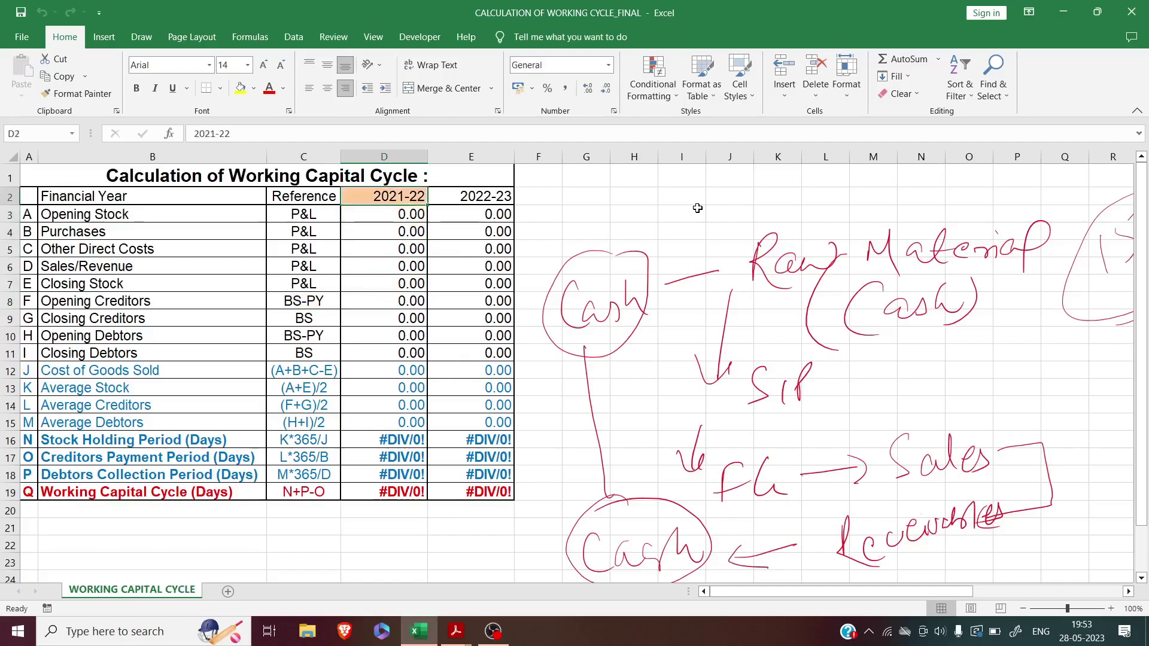
{"action": "key", "text": "Down"}
{"action": "key", "text": "Down"}
{"action": "key", "text": "Down"}
{"action": "key", "text": "Down"}
{"action": "key", "text": "Down"}
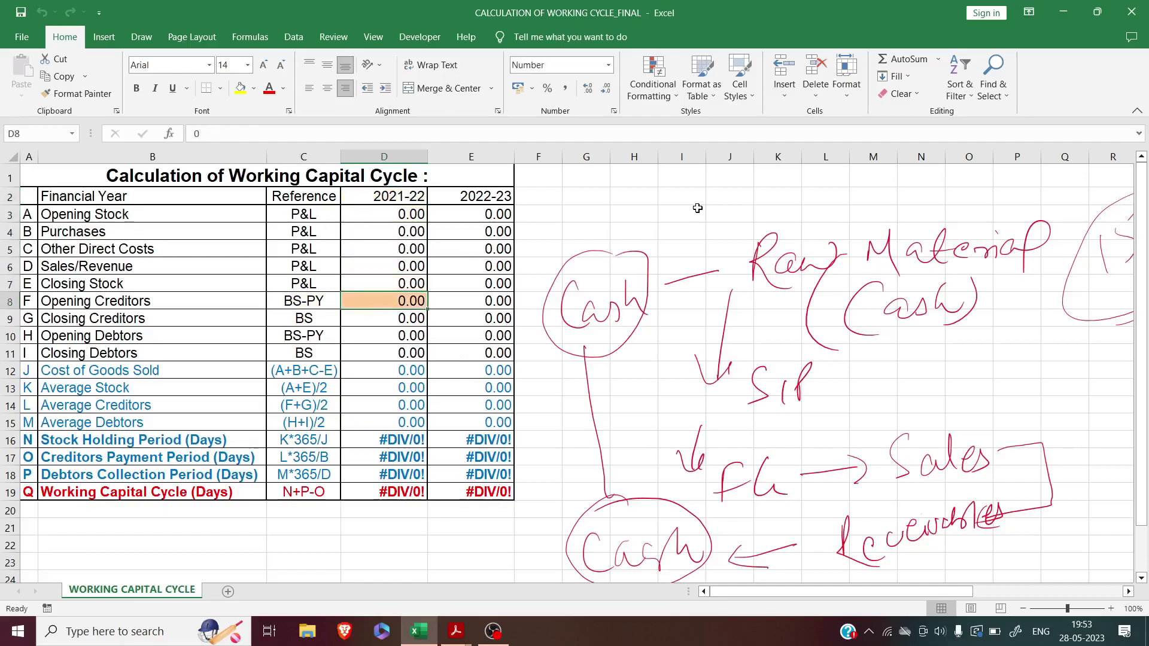
{"action": "key", "text": "Left"}
{"action": "key", "text": "Right"}
{"action": "key", "text": "Left"}
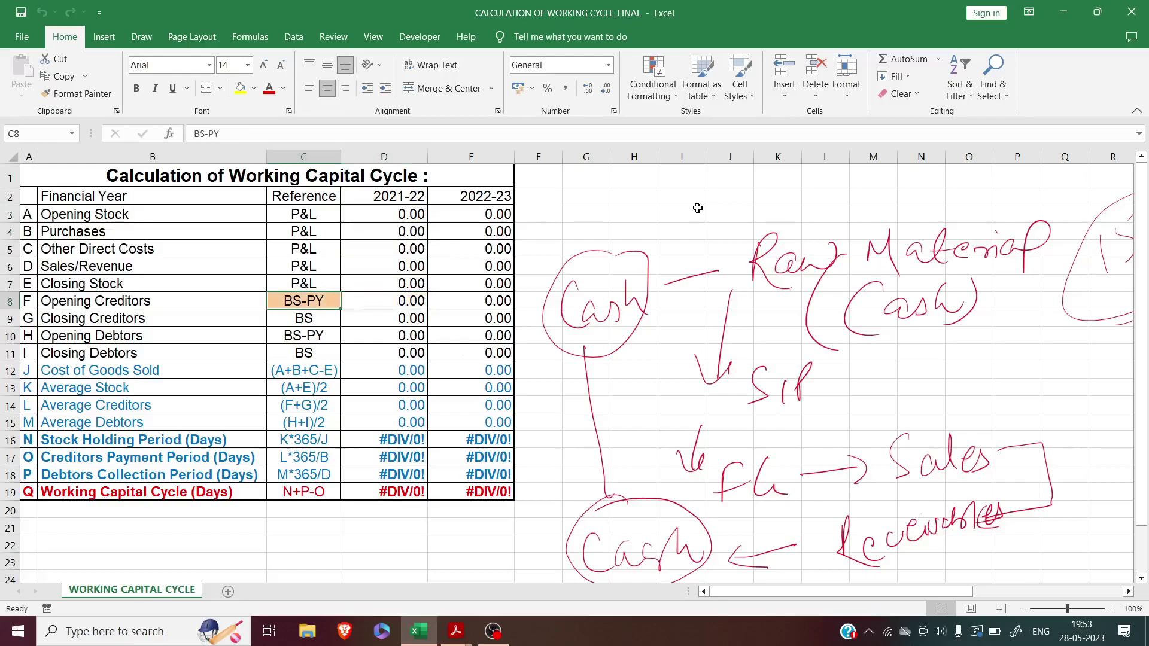
{"action": "key", "text": "Right"}
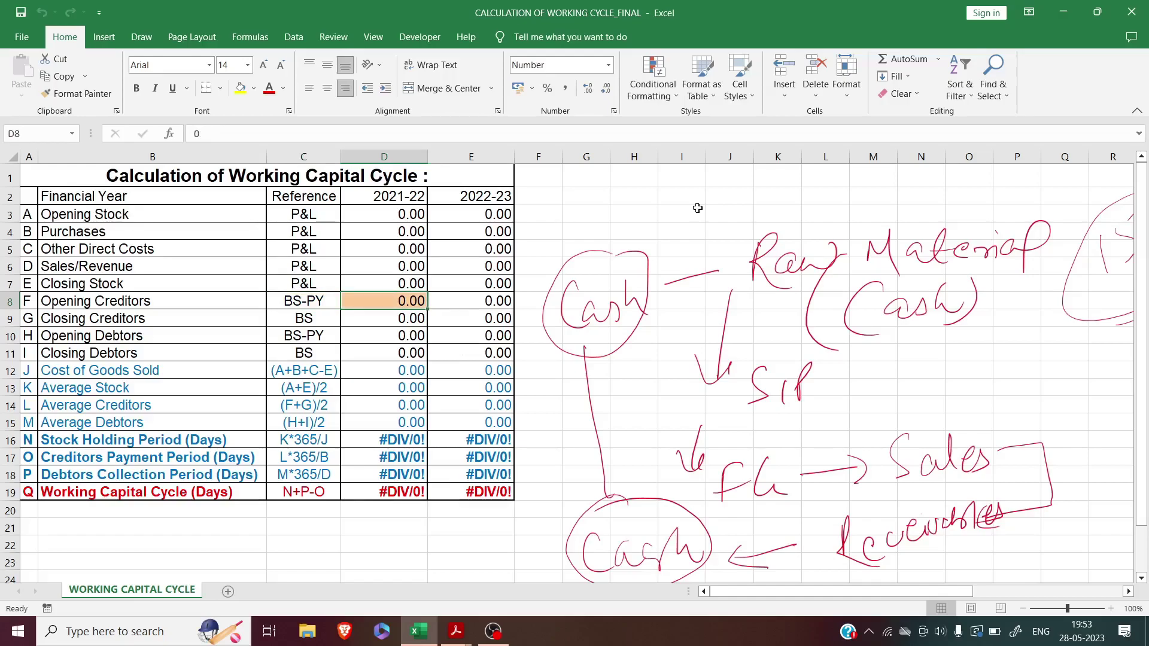
{"action": "key", "text": "Down"}
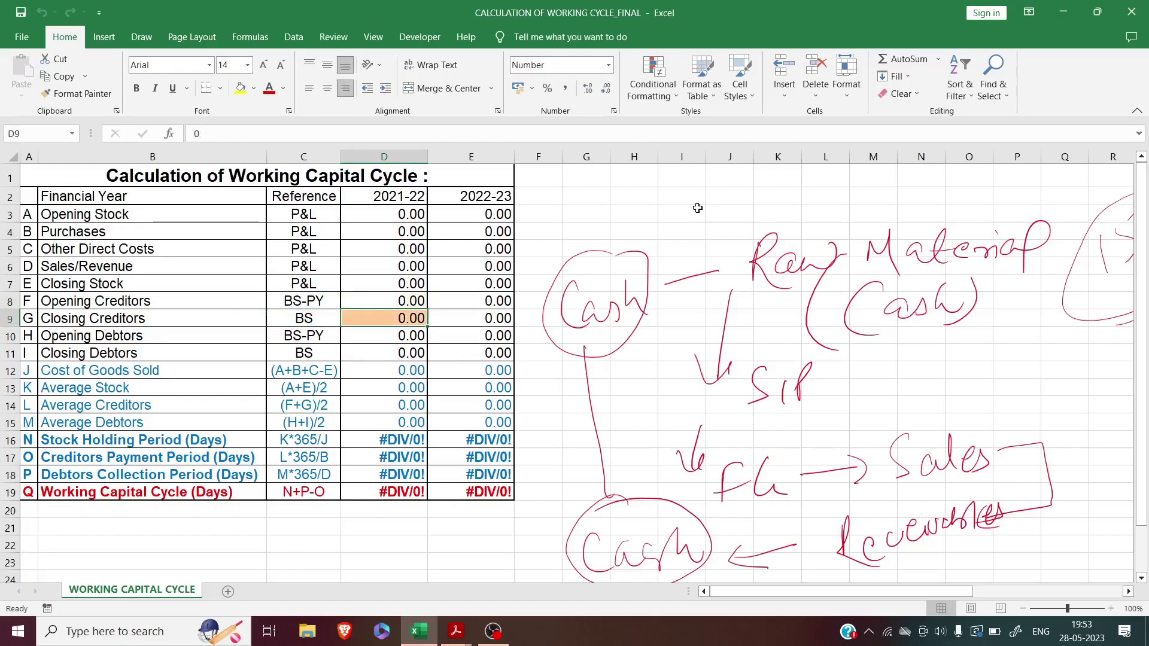
{"action": "key", "text": "Down"}
{"action": "key", "text": "Left"}
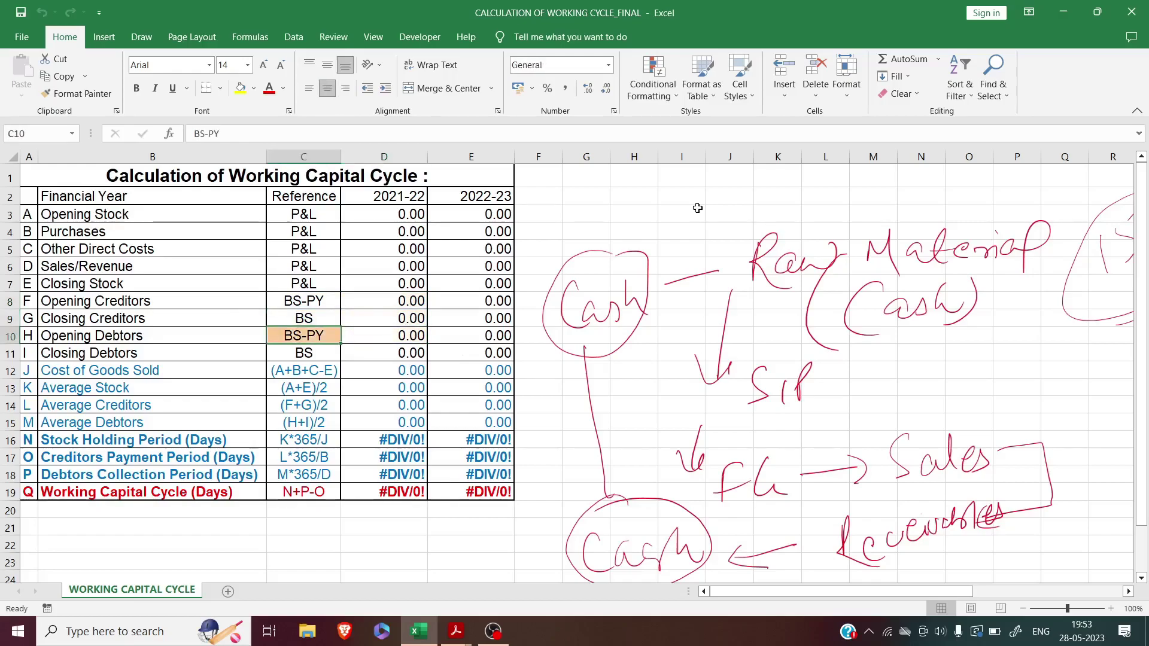
{"action": "key", "text": "Right"}
{"action": "key", "text": "Left"}
{"action": "key", "text": "Right"}
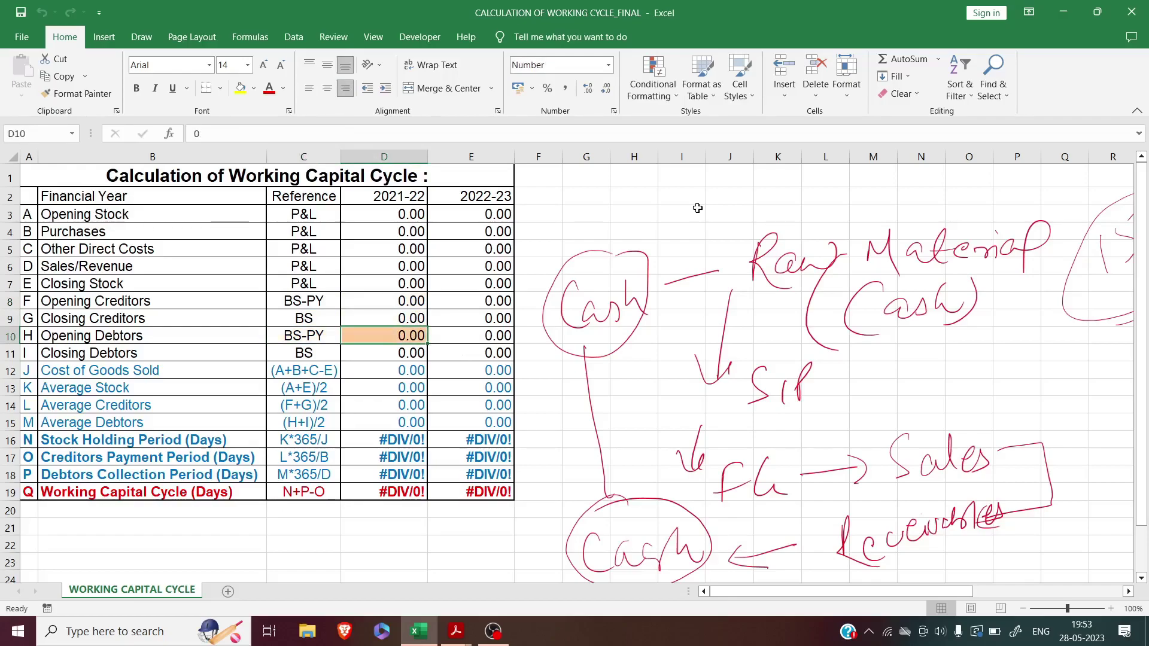
{"action": "key", "text": "Left"}
{"action": "key", "text": "Right"}
{"action": "key", "text": "Down"}
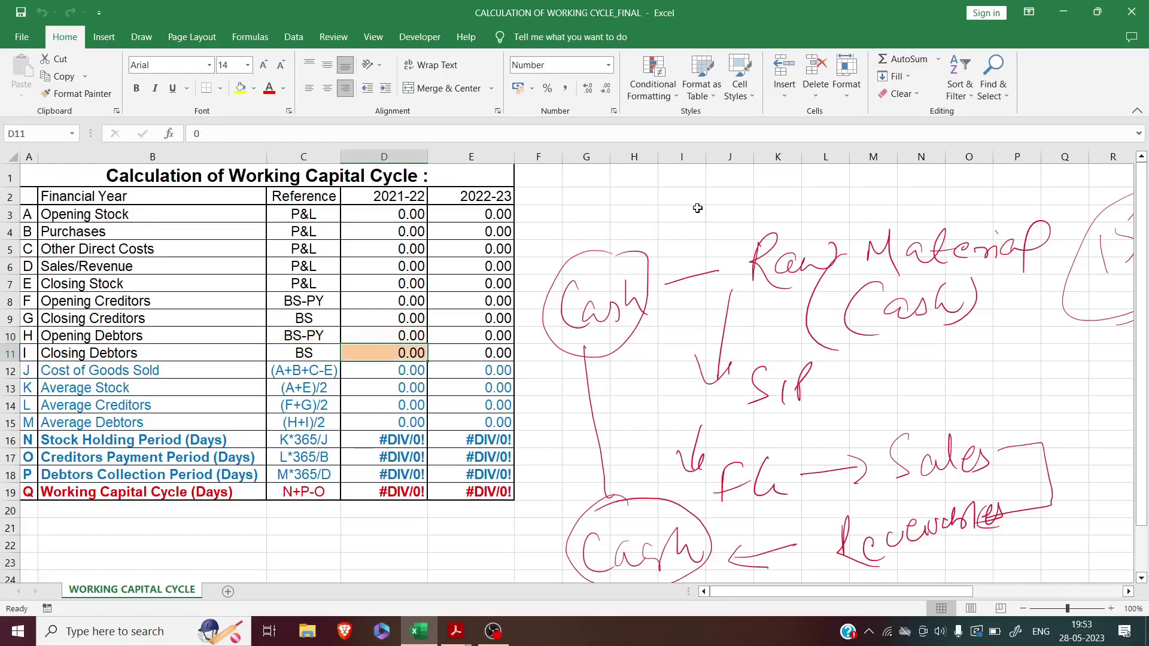
{"action": "key", "text": "Left"}
{"action": "key", "text": "Right"}
{"action": "key", "text": "Right"}
{"action": "key", "text": "Up"}
{"action": "key", "text": "Up"}
{"action": "key", "text": "Up"}
{"action": "key", "text": "Up"}
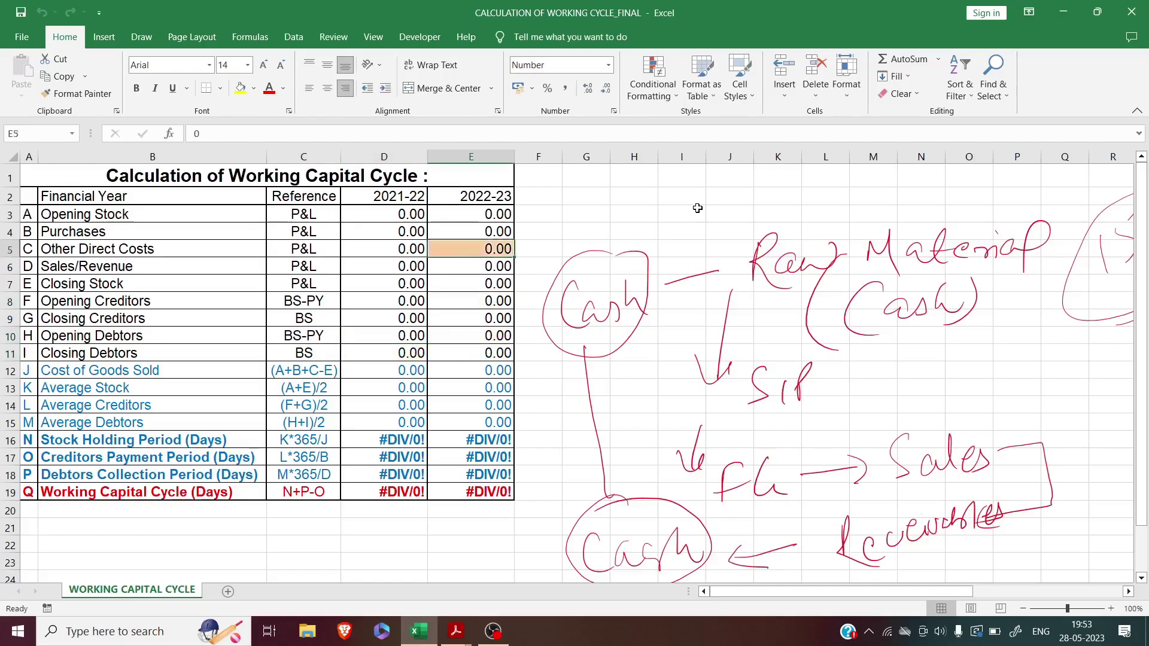
{"action": "key", "text": "Up"}
{"action": "key", "text": "Up"}
{"action": "key", "text": "Left"}
{"action": "key", "text": "Down"}
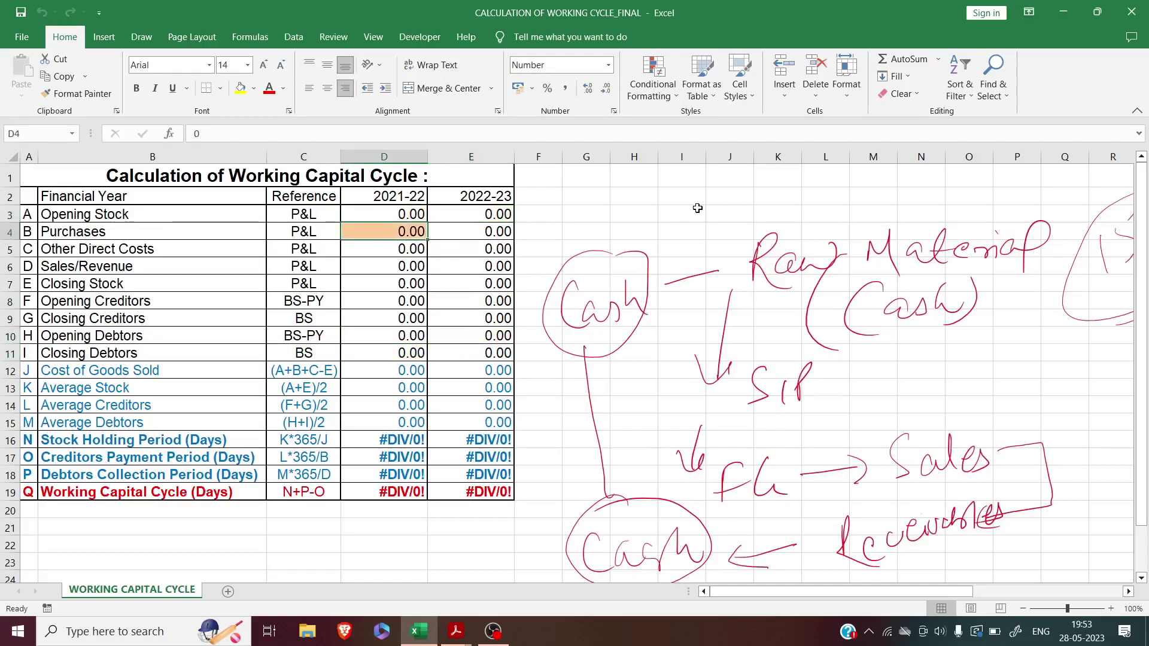
{"action": "key", "text": "Down"}
{"action": "key", "text": "Down"}
{"action": "key", "text": "Down"}
{"action": "key", "text": "Down"}
{"action": "key", "text": "Down"}
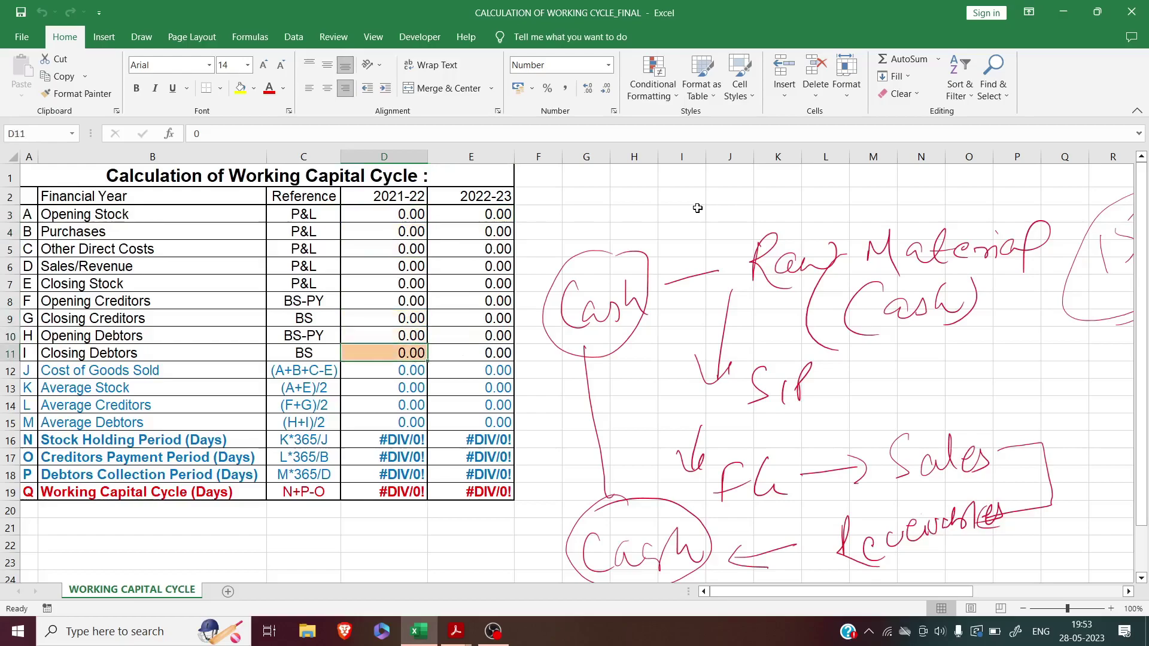
{"action": "key", "text": "Right"}
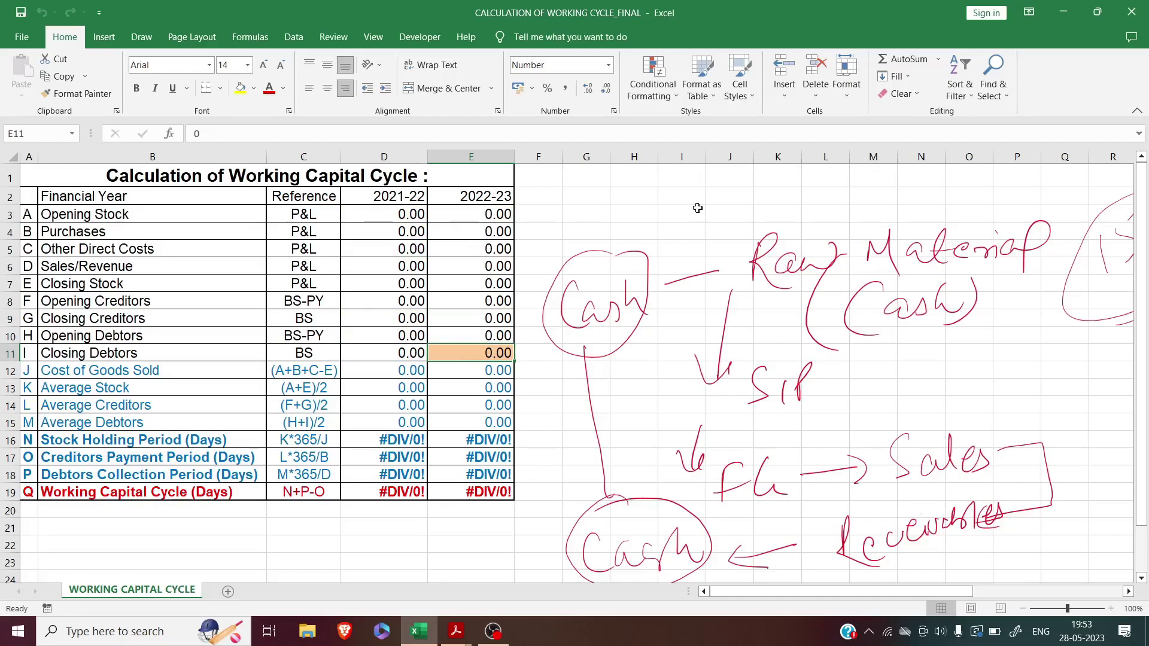
Handwrite and underline '2020-21' in red ink beside the year headings
{"action": "left_click", "coordinate": [390, 203]}
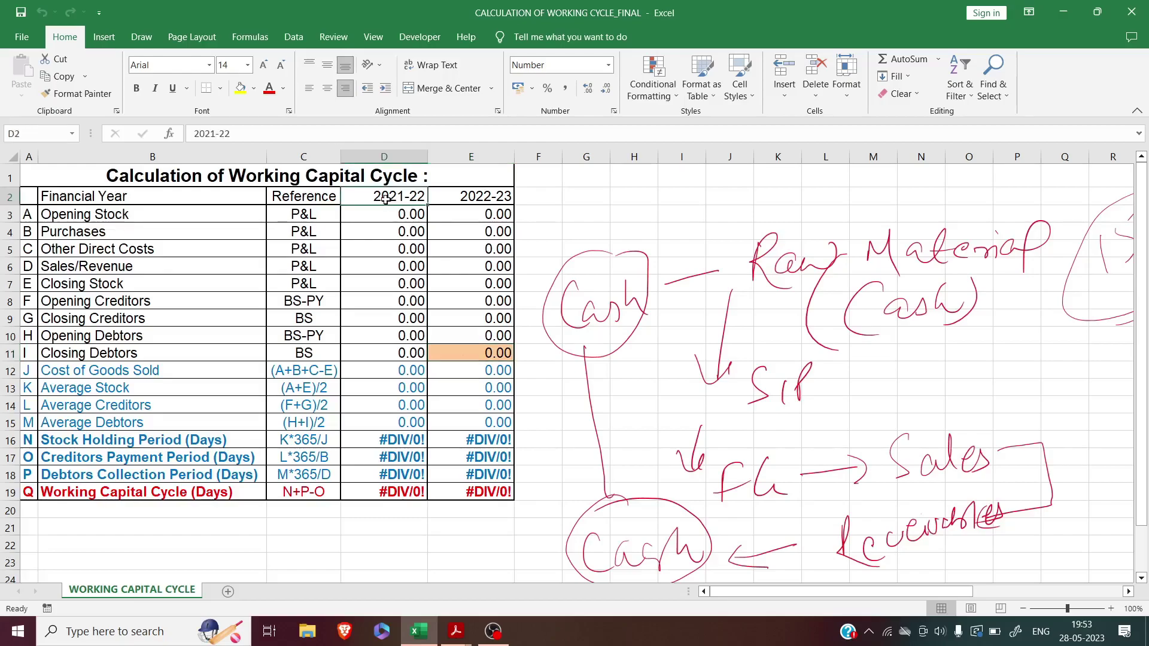
{"action": "key", "text": "Right"}
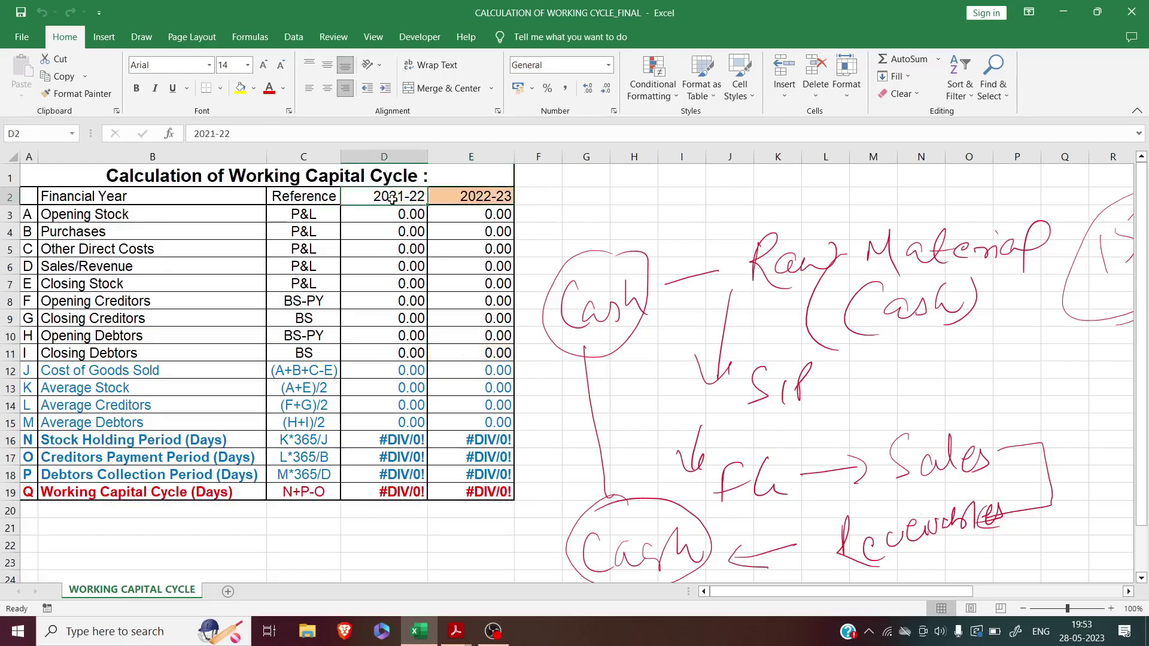
{"action": "left_click", "coordinate": [404, 202]}
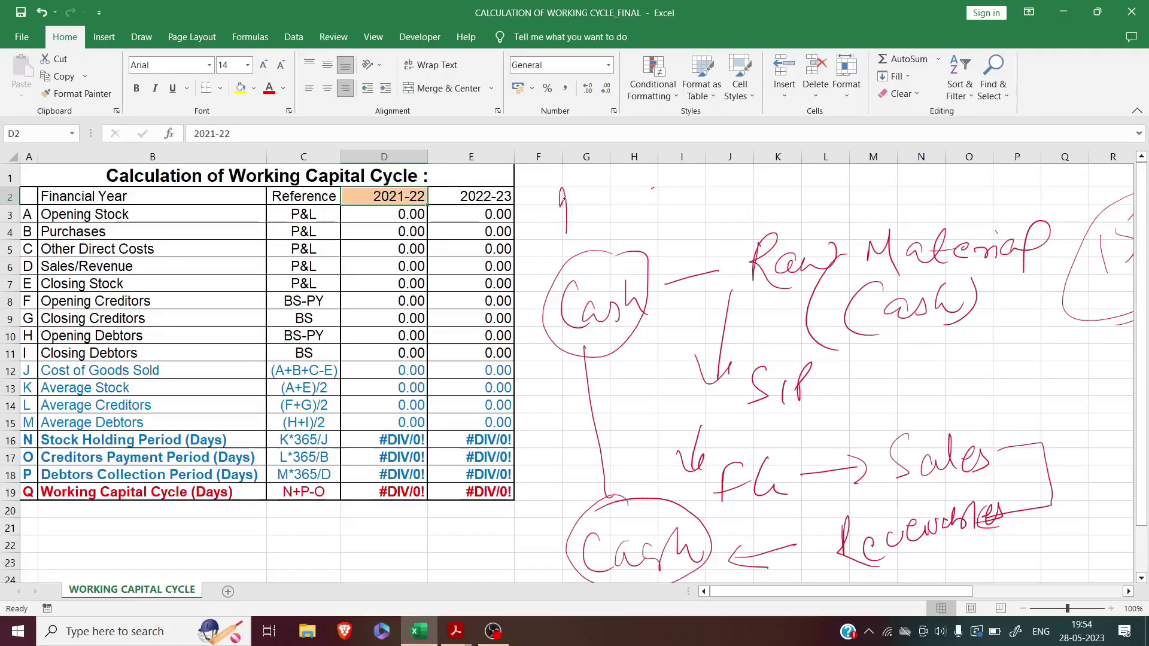
{"action": "left_click_drag", "start_coordinate": [563, 193], "coordinate": [591, 216]}
{"action": "left_click_drag", "start_coordinate": [602, 206], "coordinate": [633, 206]}
{"action": "mouse_move", "coordinate": [634, 193]}
{"action": "left_mouse_down"}
{"action": "mouse_move", "coordinate": [685, 199]}
{"action": "mouse_move", "coordinate": [695, 189]}
{"action": "left_mouse_up"}
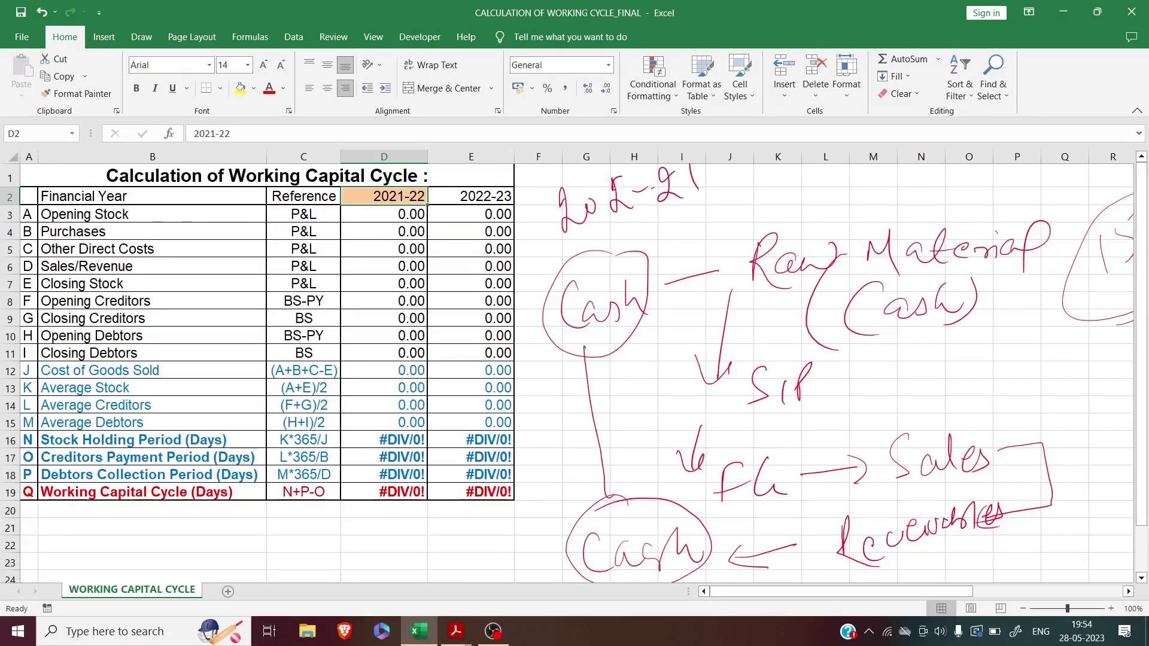
{"action": "left_click_drag", "start_coordinate": [616, 191], "coordinate": [633, 202]}
{"action": "left_click_drag", "start_coordinate": [544, 261], "coordinate": [699, 191]}
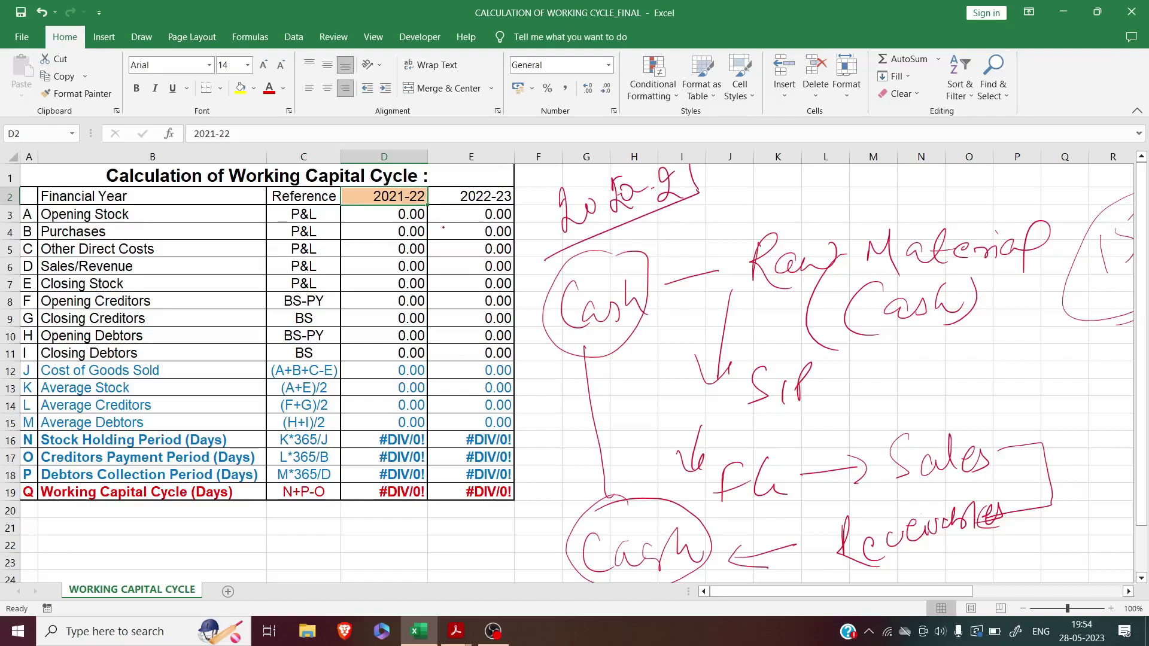
{"action": "left_click_drag", "start_coordinate": [444, 177], "coordinate": [446, 195]}
{"action": "left_click_drag", "start_coordinate": [535, 169], "coordinate": [524, 191]}
{"action": "left_click", "coordinate": [409, 485]}
{"action": "left_click", "coordinate": [483, 492]}
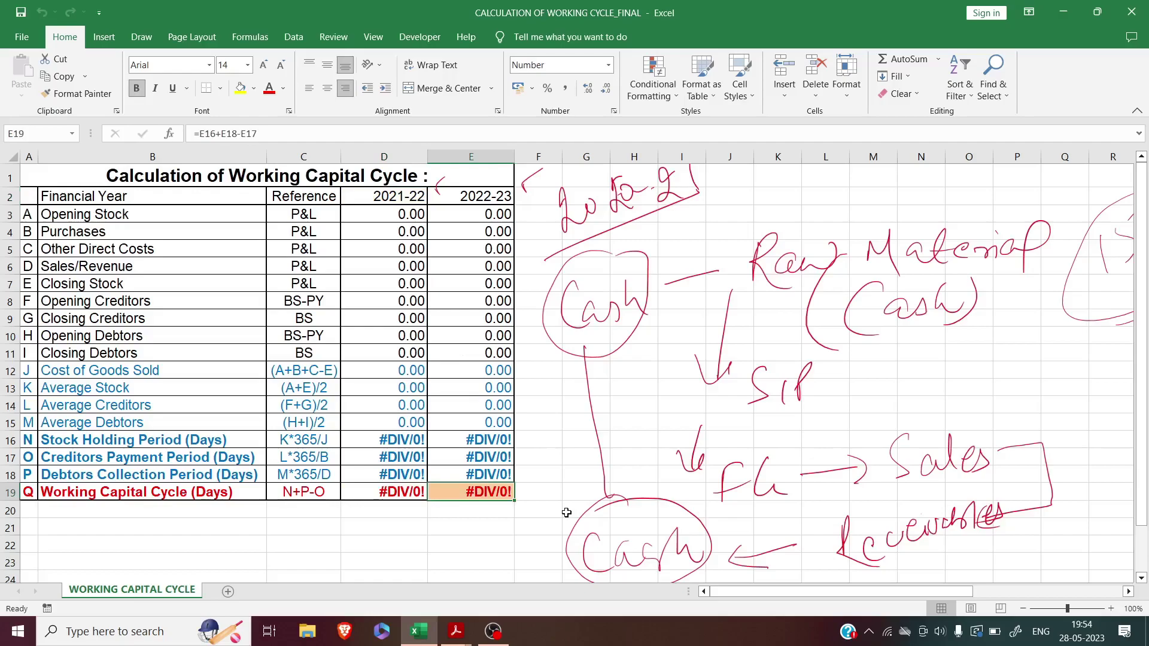
Open 2021.pdf, compare it against 2022.pdf and 2023.pdf, and return to 2021.pdf
{"action": "left_click", "coordinate": [456, 631]}
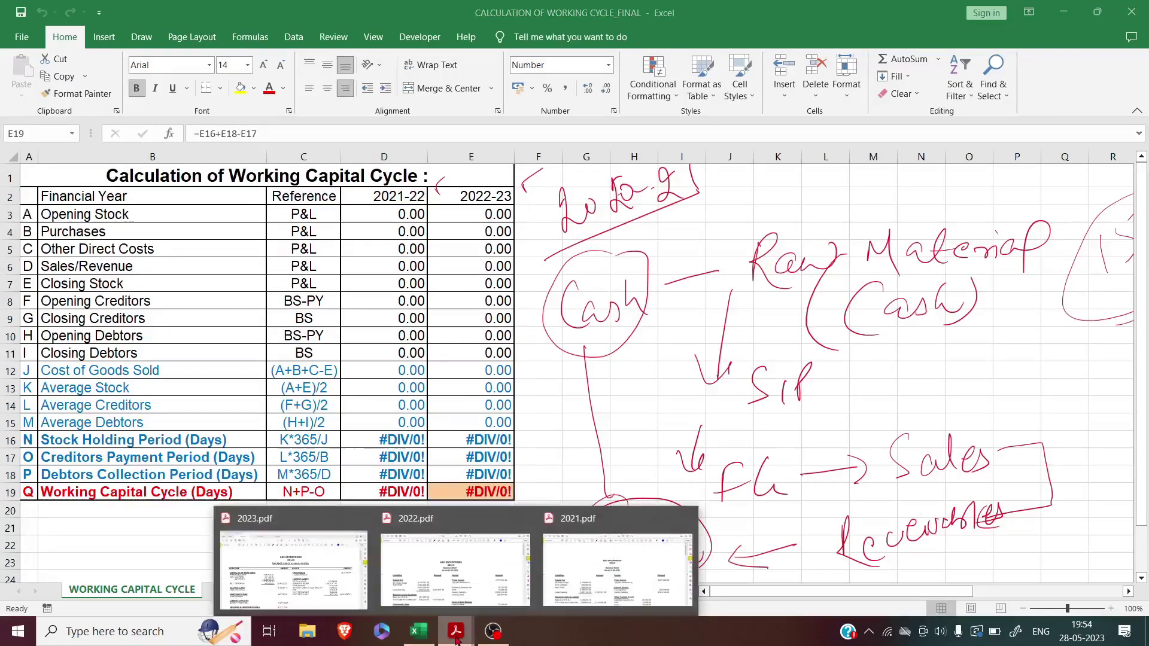
{"action": "left_click", "coordinate": [607, 567]}
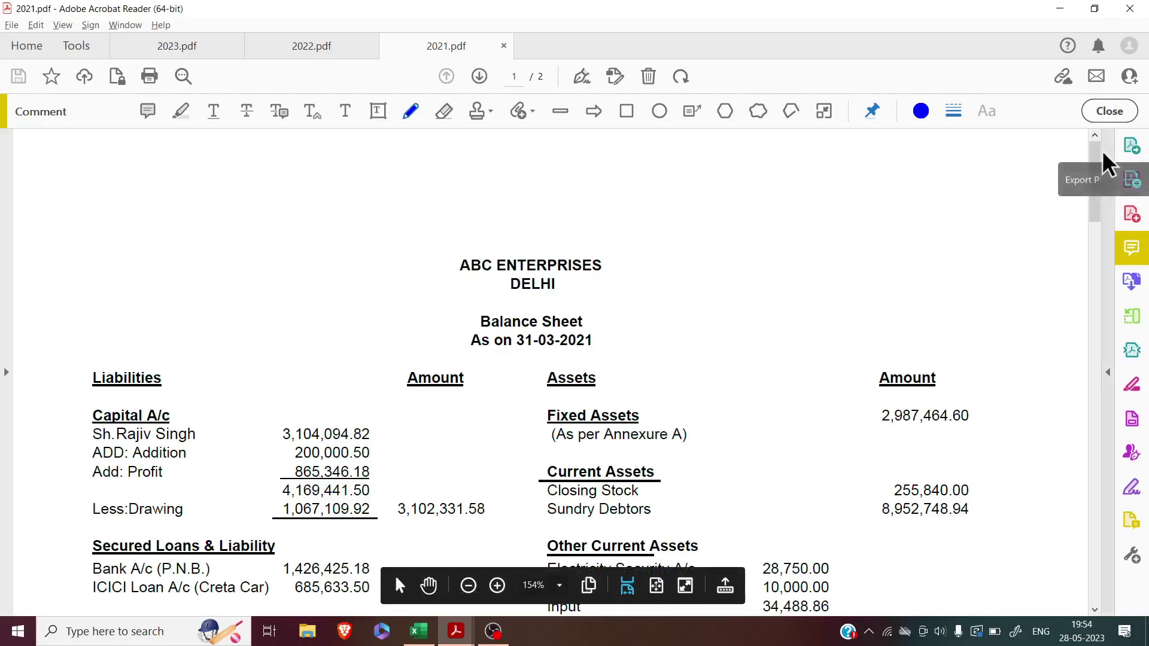
{"action": "mouse_move", "coordinate": [1100, 158]}
{"action": "left_mouse_down"}
{"action": "mouse_move", "coordinate": [1100, 413]}
{"action": "mouse_move", "coordinate": [1094, 129]}
{"action": "left_mouse_up"}
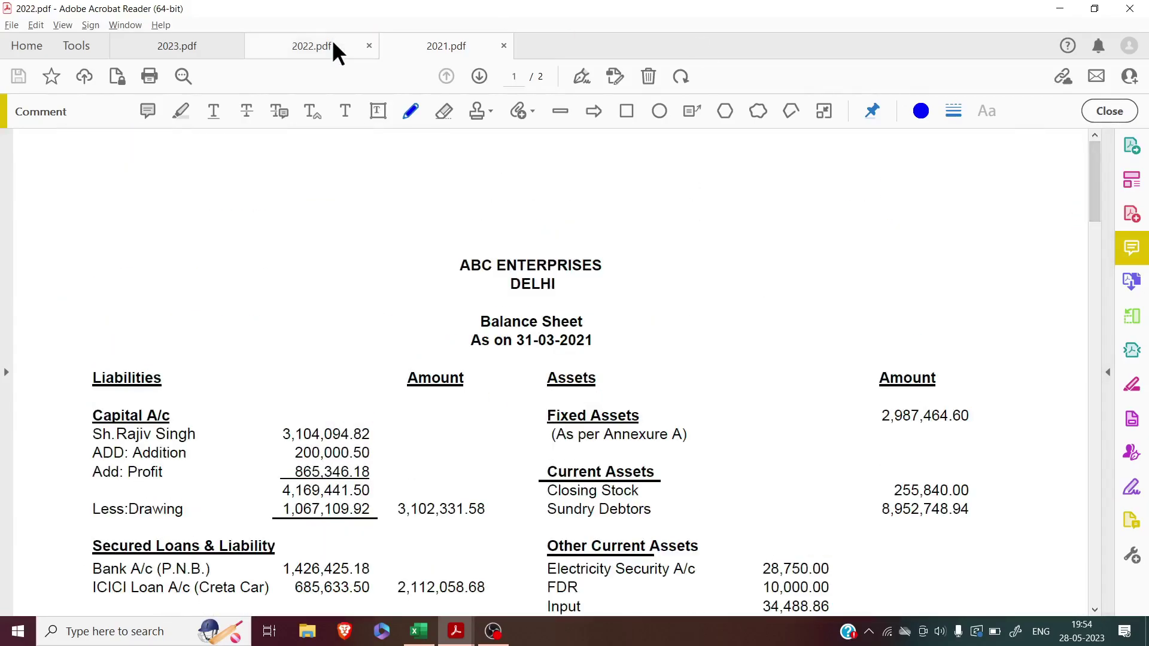
{"action": "left_click", "coordinate": [332, 45]}
{"action": "left_click", "coordinate": [189, 35]}
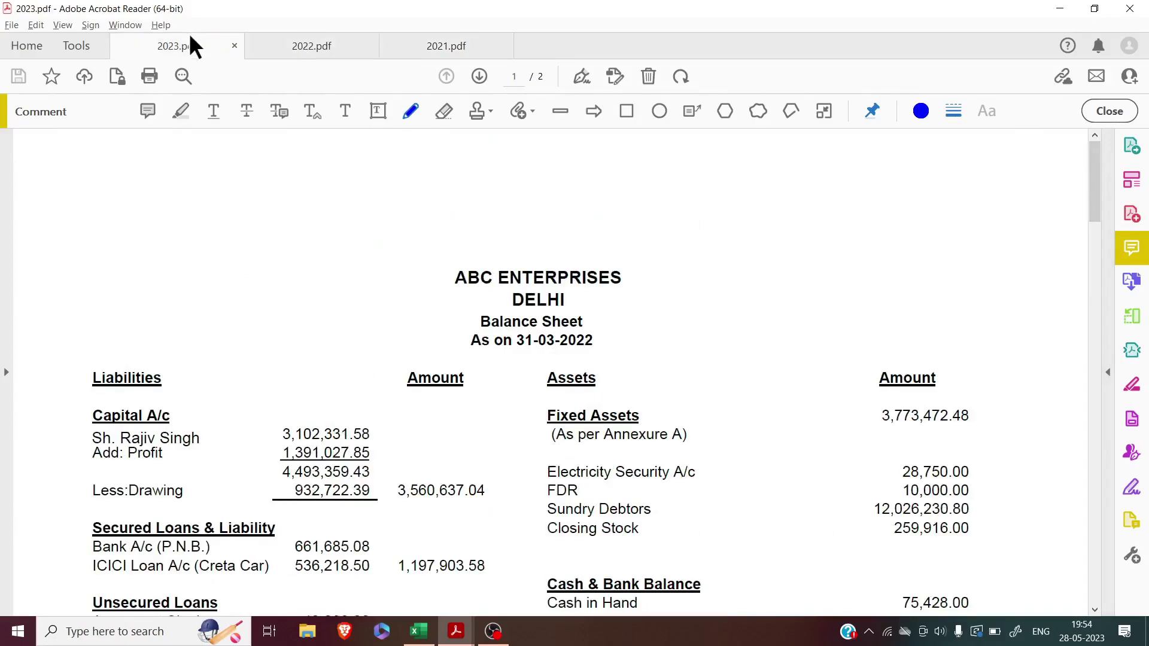
{"action": "mouse_move", "coordinate": [446, 45]}
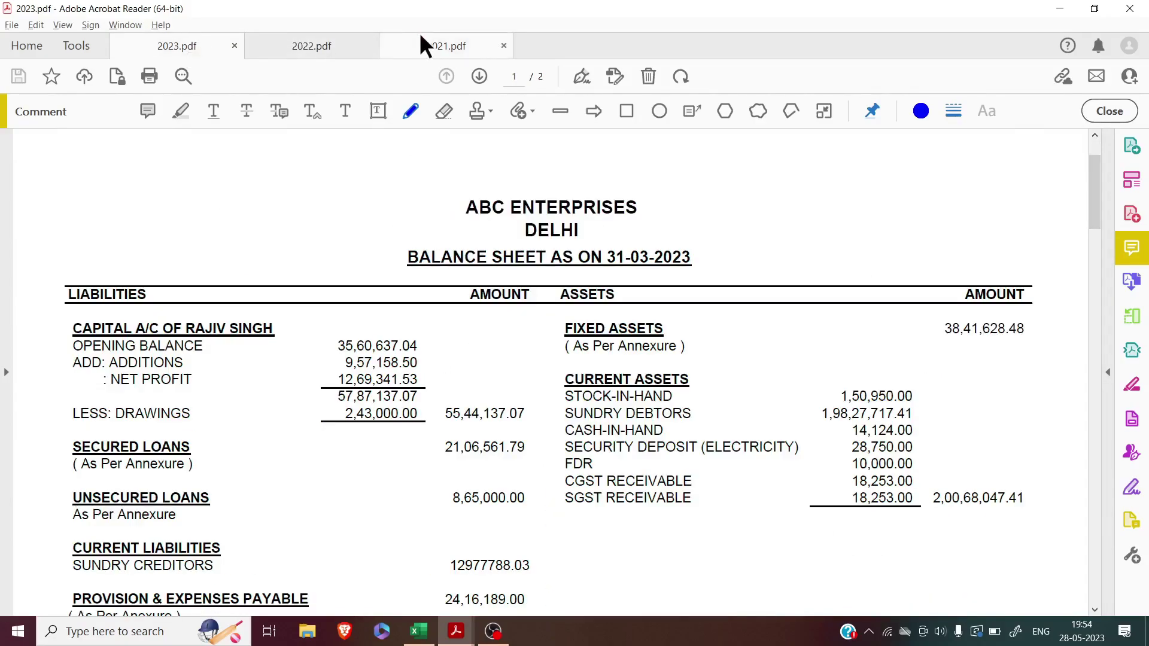
{"action": "left_click", "coordinate": [426, 34]}
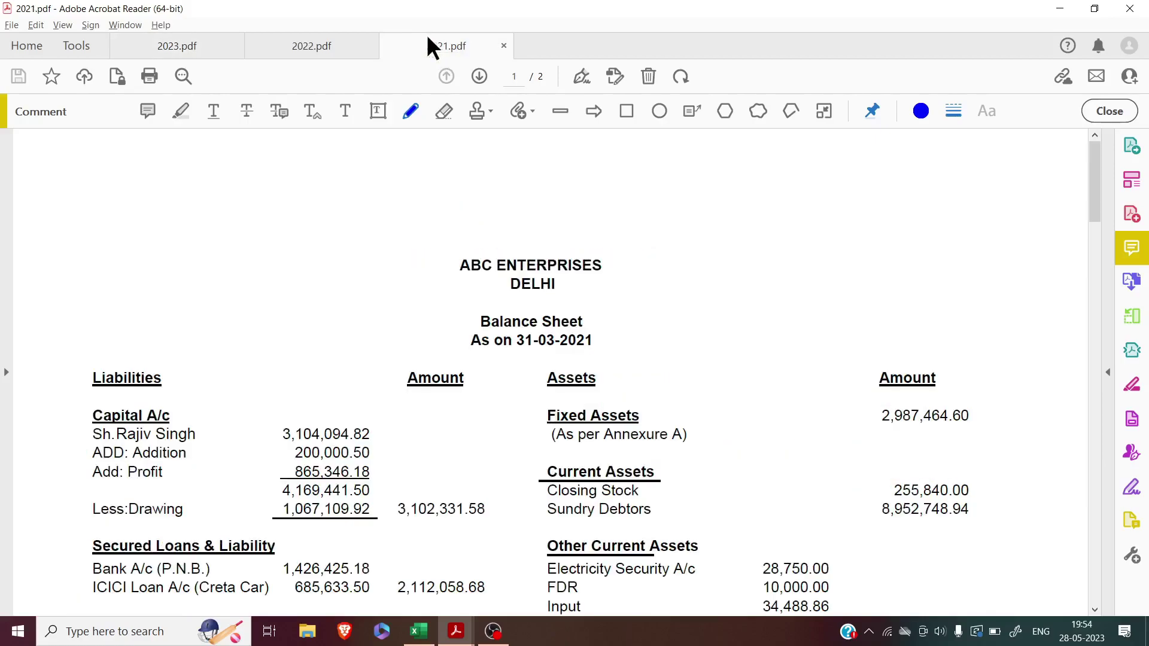
Locate the 2021-22 Opening Creditors cell in the working capital sheet
{"action": "key", "text": "alt+Tab"}
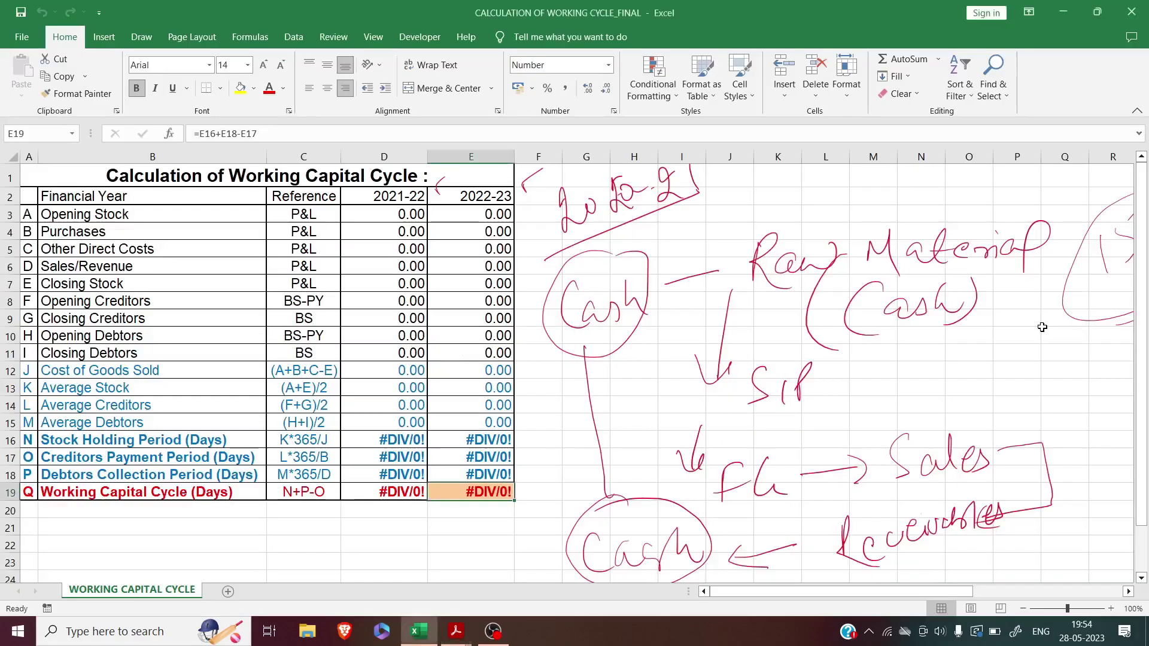
{"action": "left_click", "coordinate": [193, 299]}
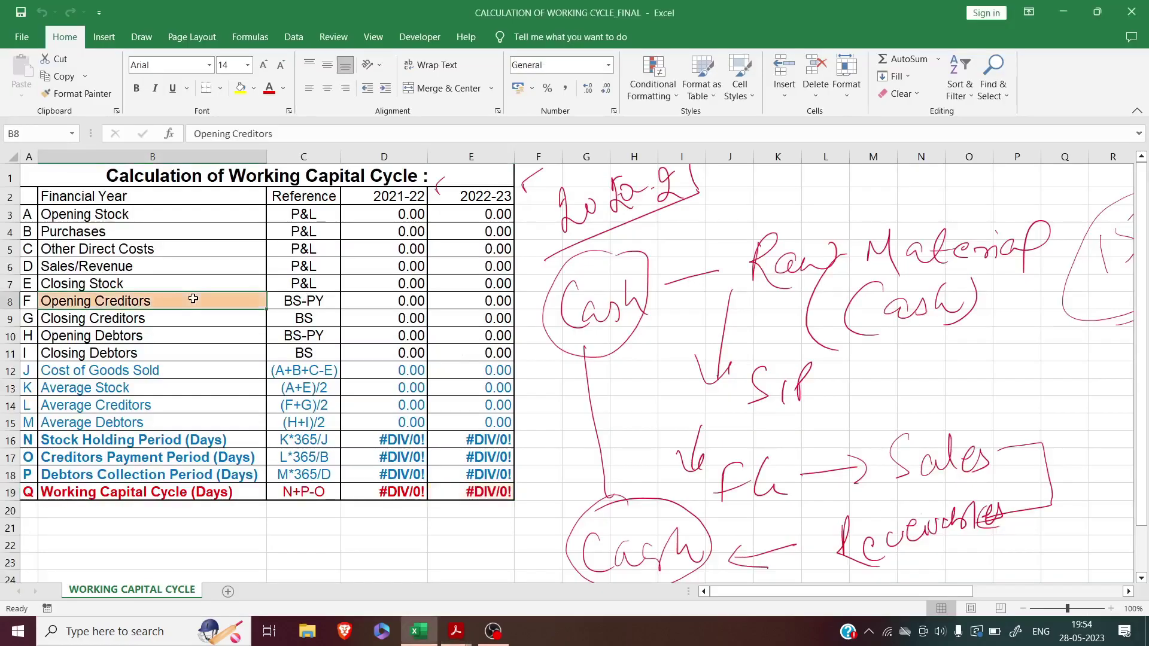
{"action": "left_click", "coordinate": [406, 301]}
{"action": "left_click", "coordinate": [397, 338]}
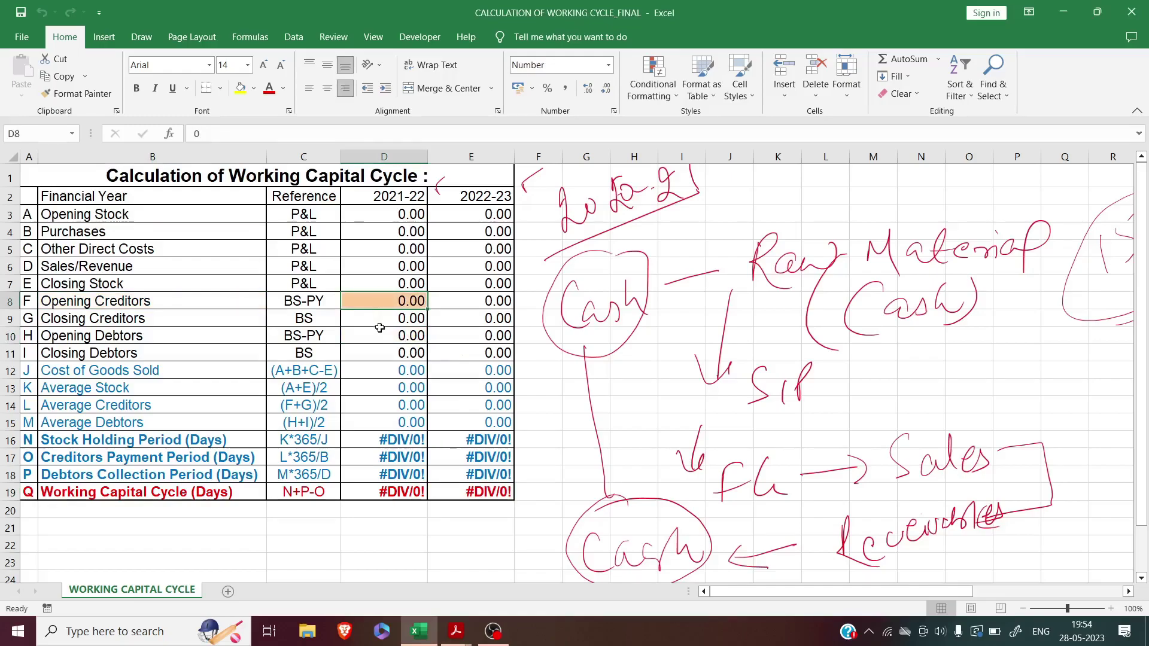
{"action": "left_click", "coordinate": [375, 299]}
Circle Sundry Creditors and its 5,501,243.48 amount on the 2021 balance sheet
{"action": "key", "text": "alt+Tab"}
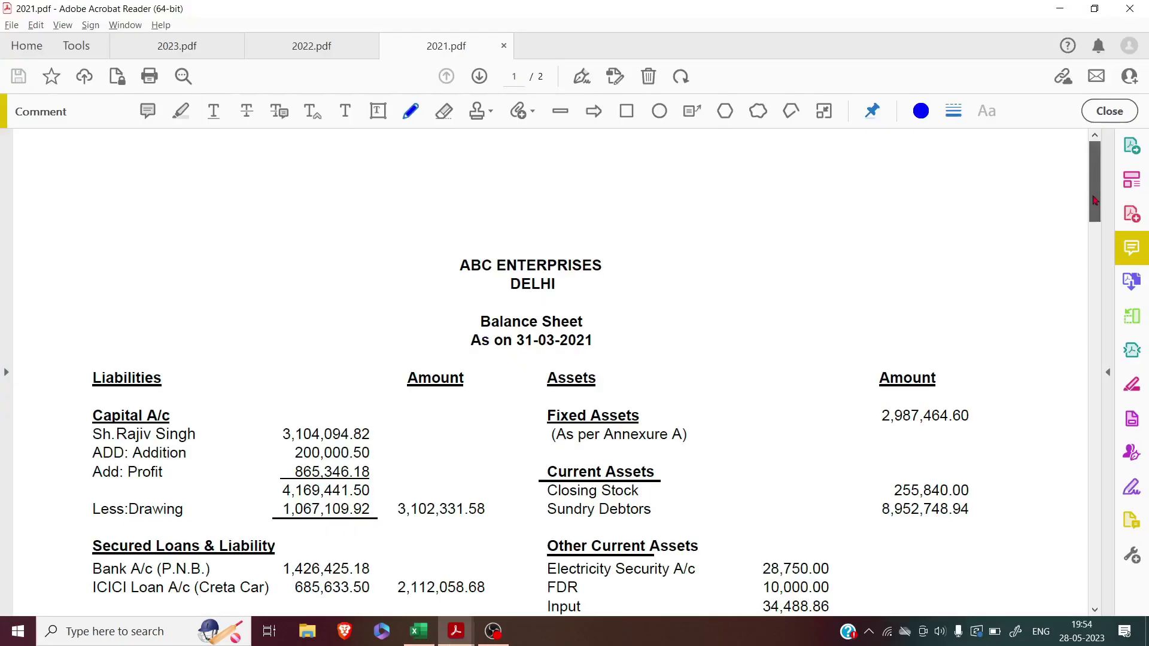
{"action": "left_click_drag", "start_coordinate": [1094, 202], "coordinate": [1113, 264]}
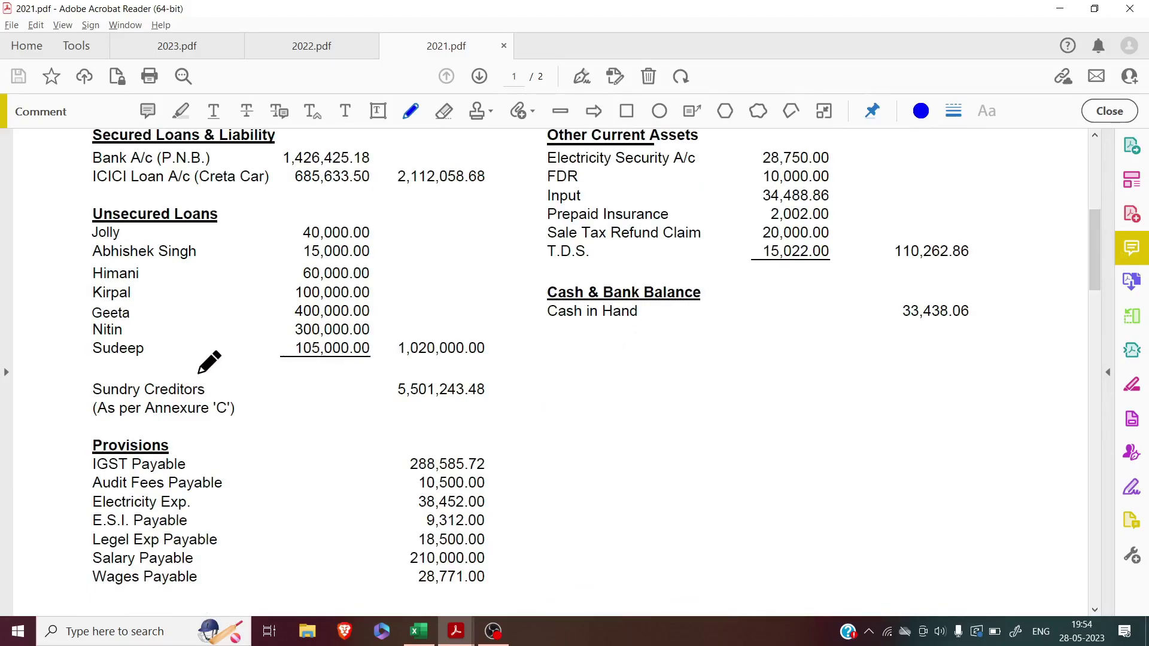
{"action": "left_click_drag", "start_coordinate": [198, 371], "coordinate": [206, 360]}
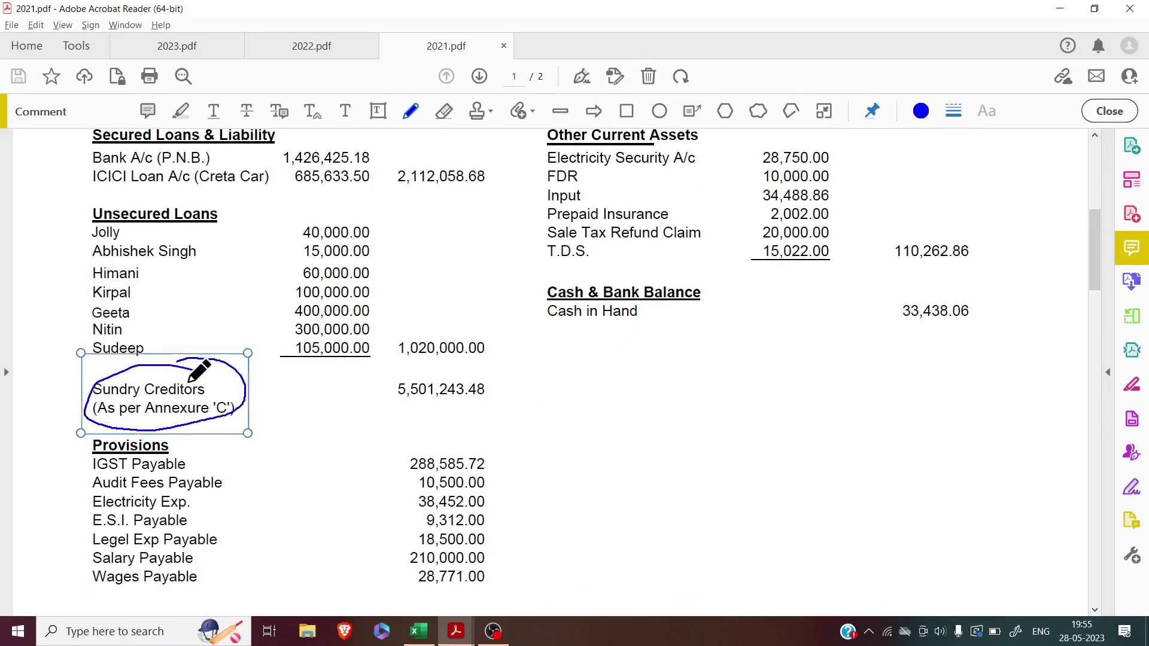
{"action": "left_click_drag", "start_coordinate": [459, 369], "coordinate": [485, 355]}
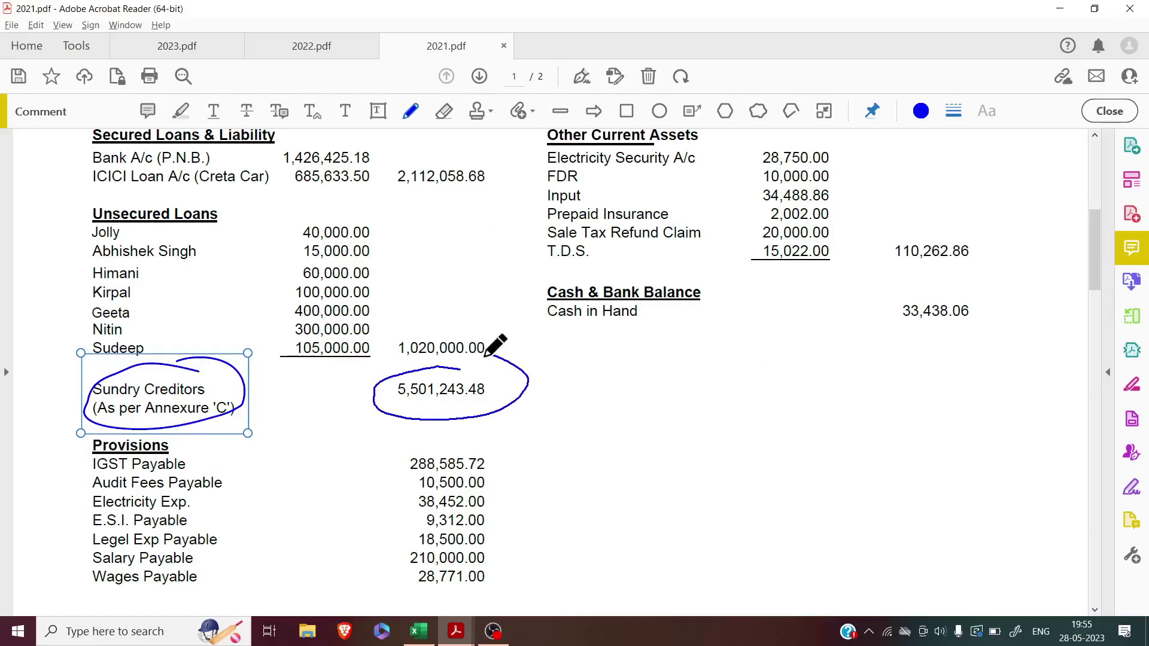
{"action": "mouse_move", "coordinate": [573, 369]}
{"action": "left_mouse_down"}
{"action": "mouse_move", "coordinate": [548, 387]}
{"action": "mouse_move", "coordinate": [563, 381]}
{"action": "left_mouse_up"}
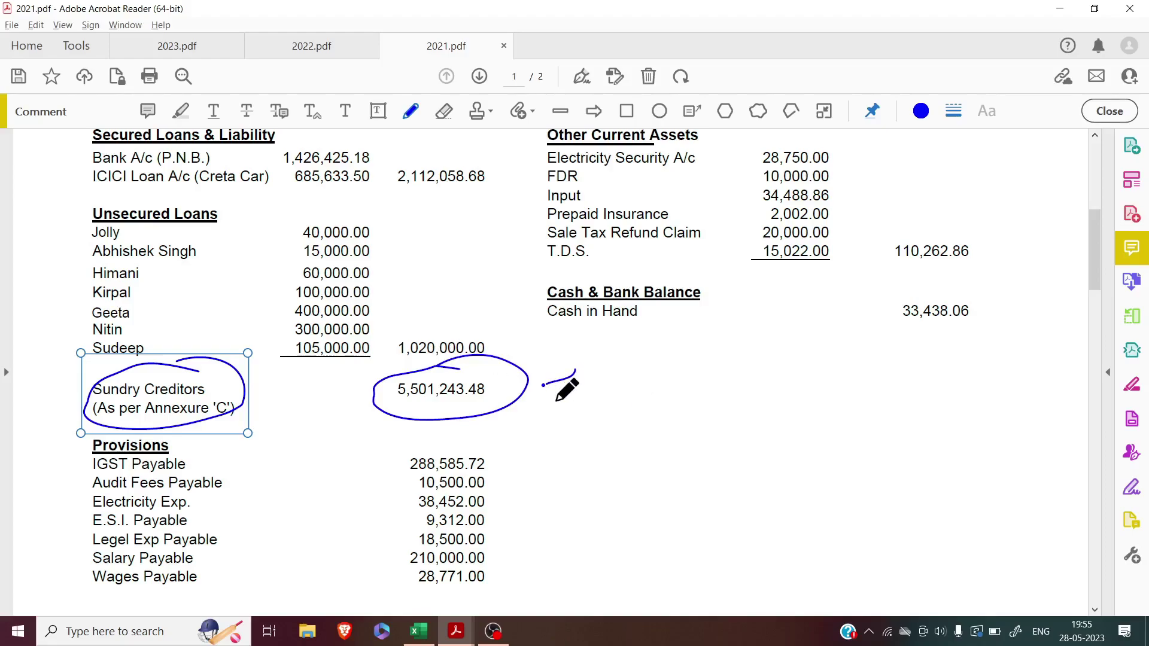
{"action": "key", "text": "alt+Tab"}
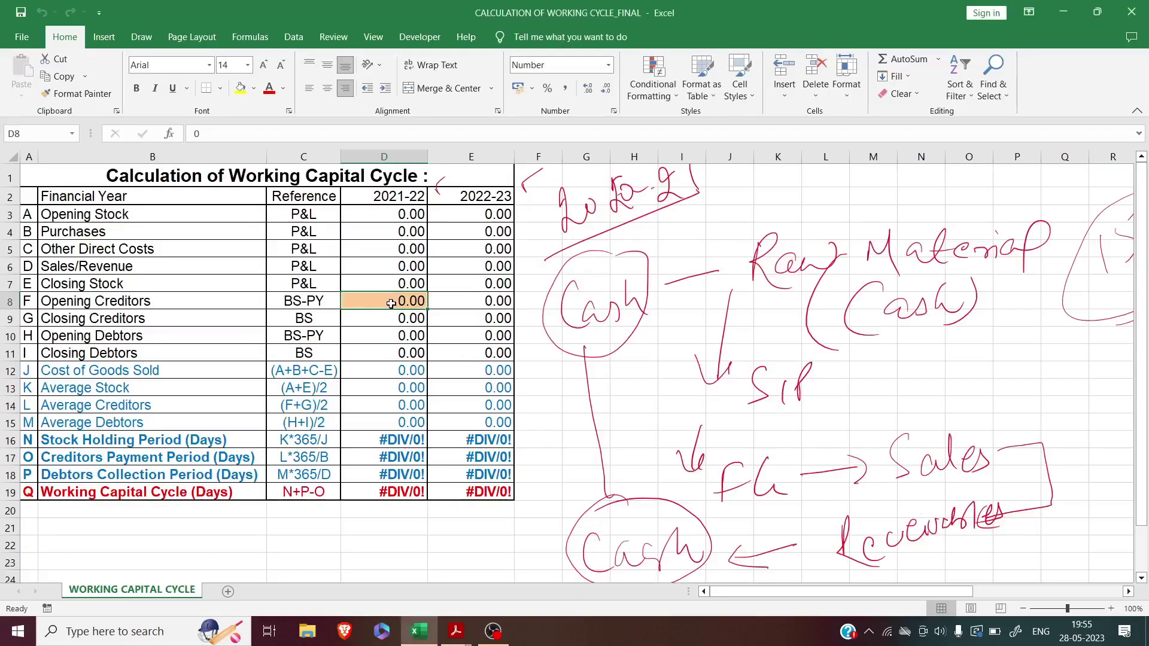
Record Opening Creditors 55.01, then circle Sundry Debtors' 8,952,748.94 on the 2021 balance sheet
{"action": "type", "text": "55"}
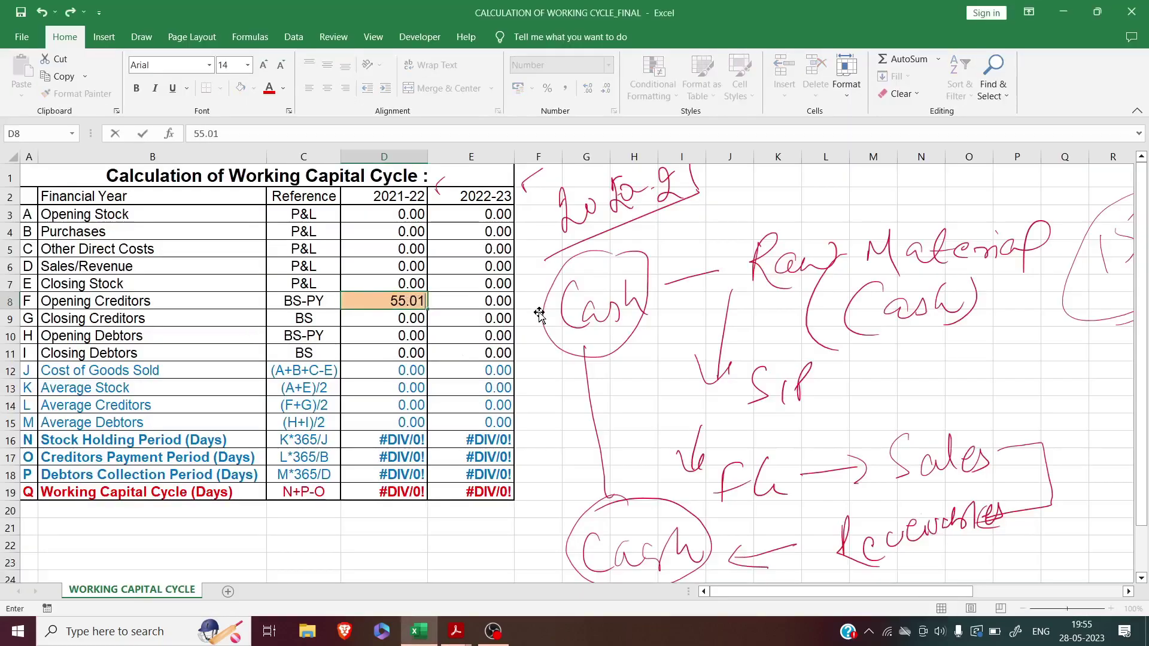
{"action": "key", "text": "Return"}
{"action": "key", "text": "Return"}
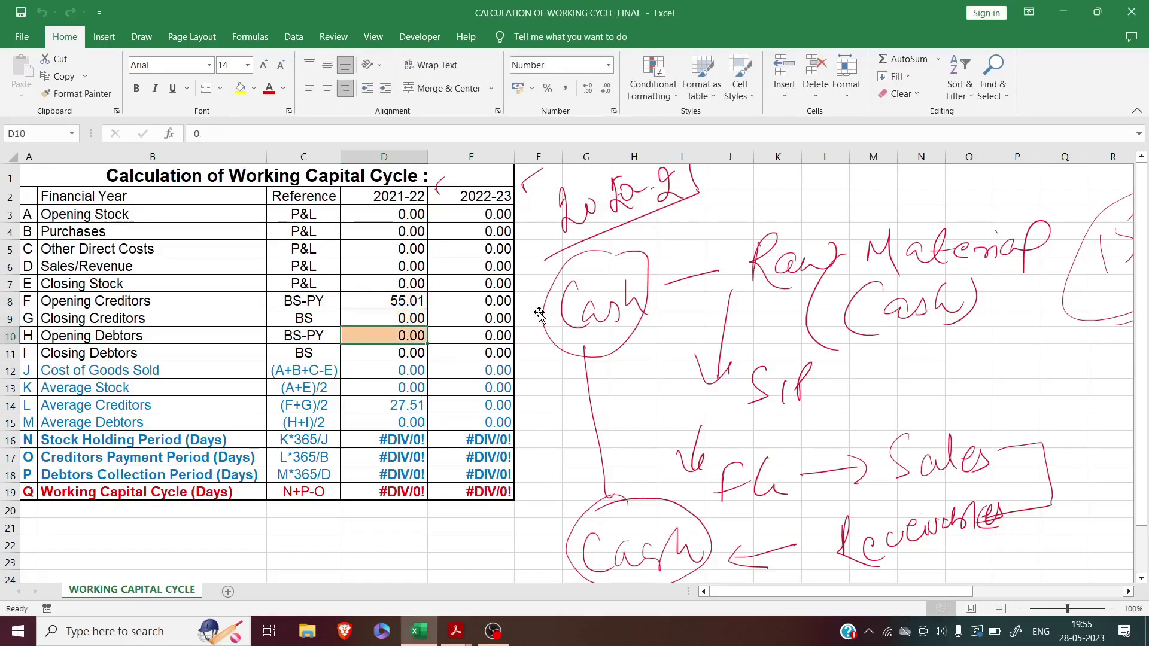
{"action": "key", "text": "alt+Tab"}
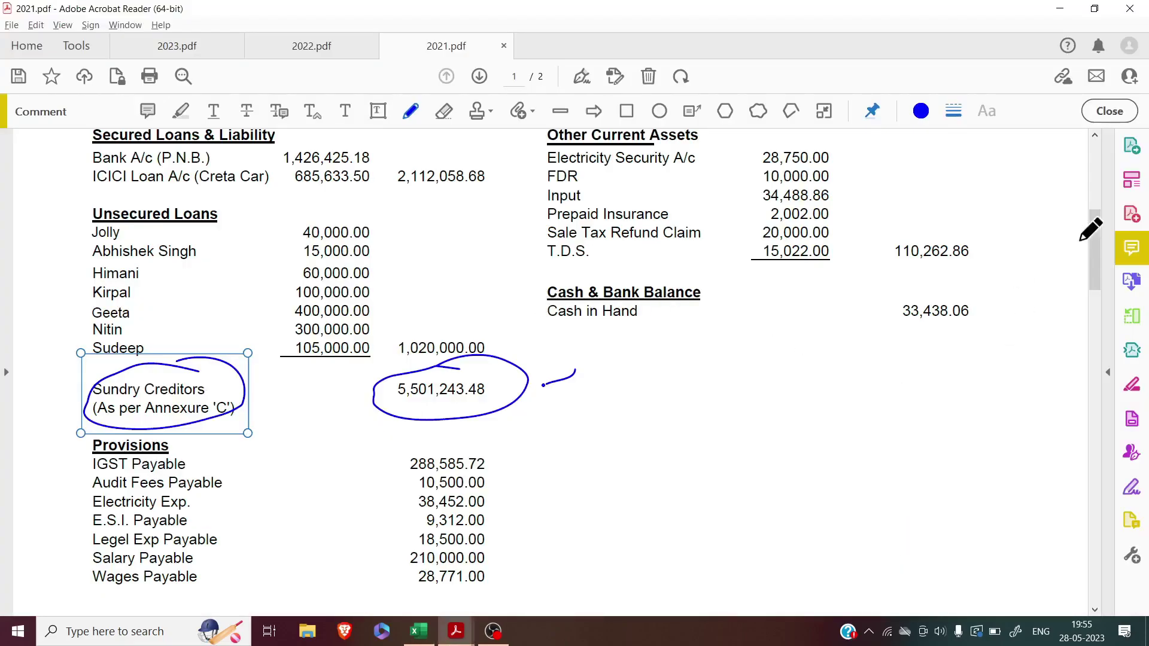
{"action": "left_click_drag", "start_coordinate": [1095, 250], "coordinate": [1093, 215]}
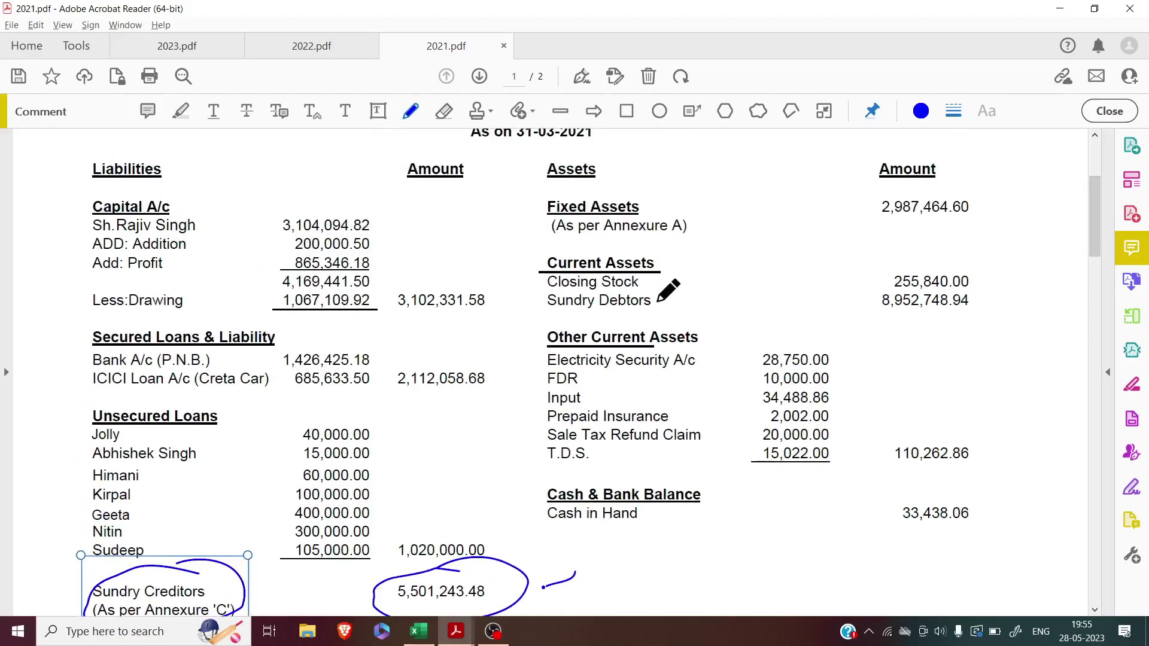
{"action": "left_click_drag", "start_coordinate": [658, 300], "coordinate": [696, 275]}
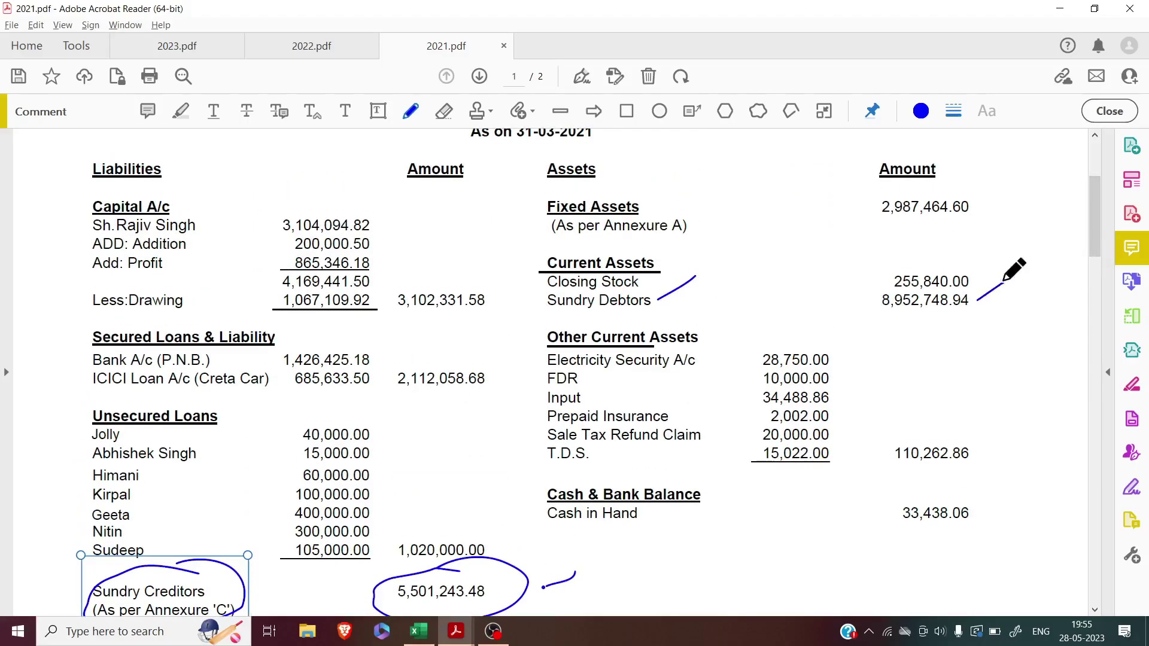
{"action": "mouse_move", "coordinate": [877, 323]}
{"action": "left_mouse_down"}
{"action": "mouse_move", "coordinate": [980, 302]}
{"action": "mouse_move", "coordinate": [1002, 283]}
{"action": "left_mouse_up"}
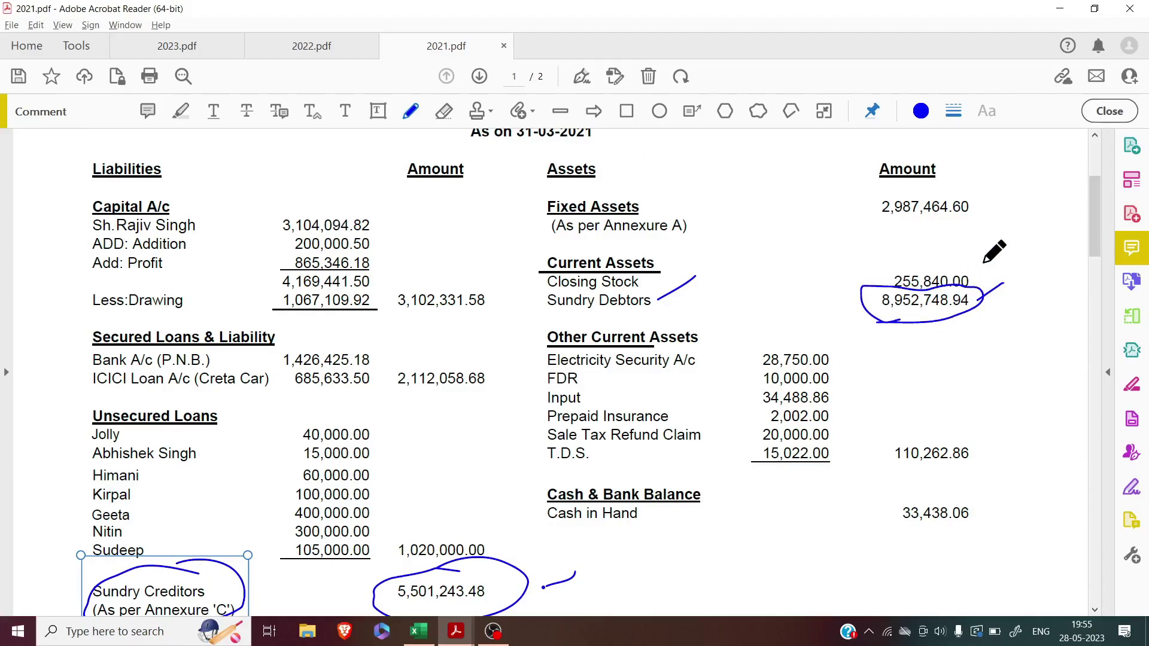
Enter 89.53 as the 2021-22 Opening Debtors in D10
{"action": "key", "text": "alt+Tab"}
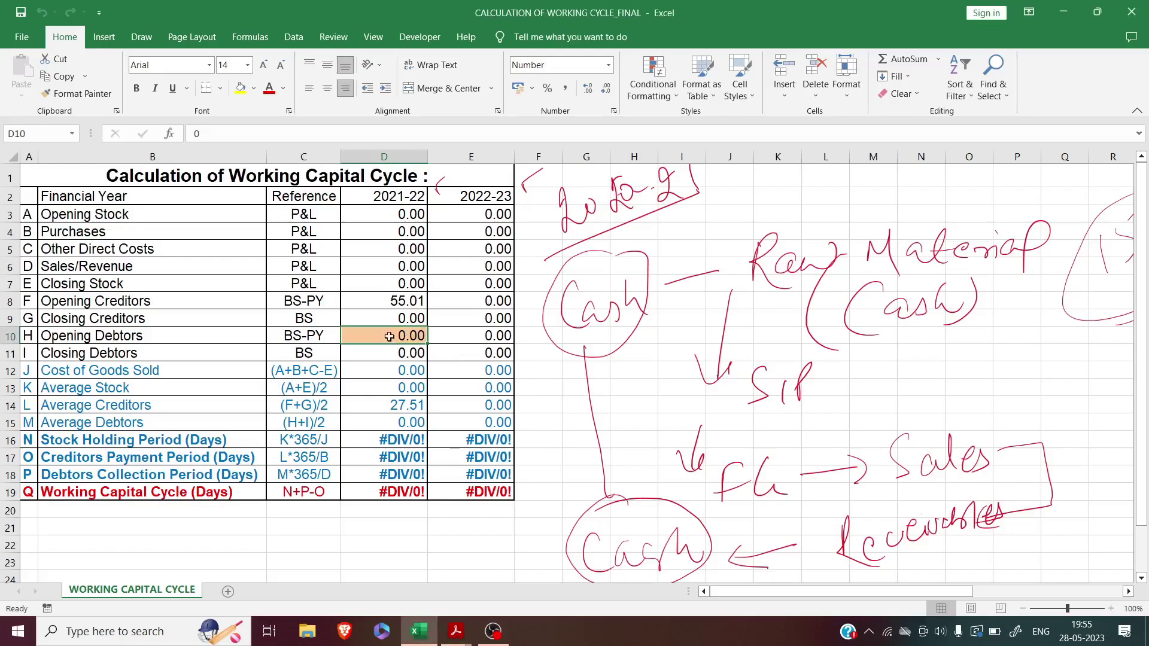
{"action": "type", "text": "89.53"}
{"action": "key", "text": "Return"}
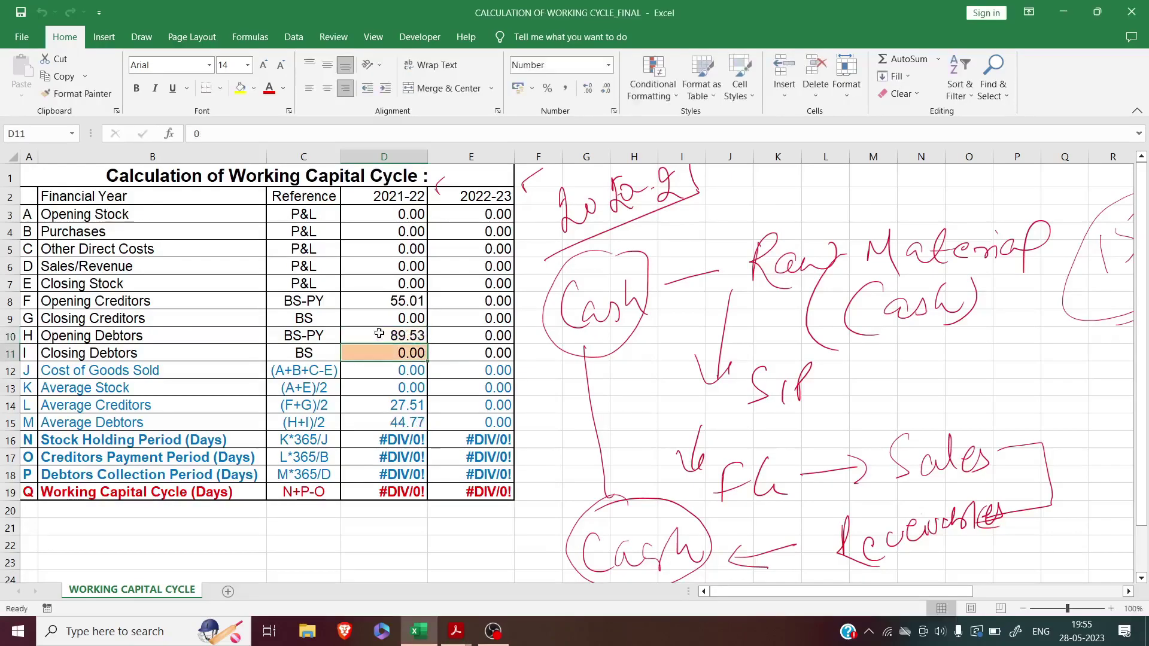
{"action": "key", "text": "Up"}
{"action": "key", "text": "Up"}
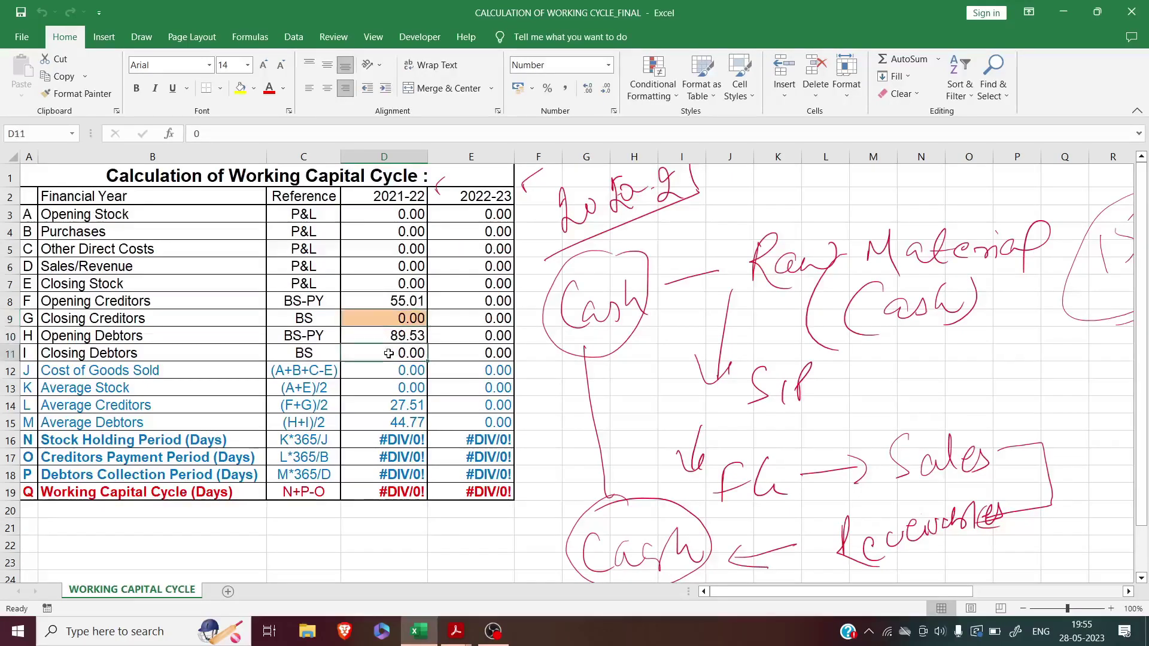
{"action": "key", "text": "alt+Tab"}
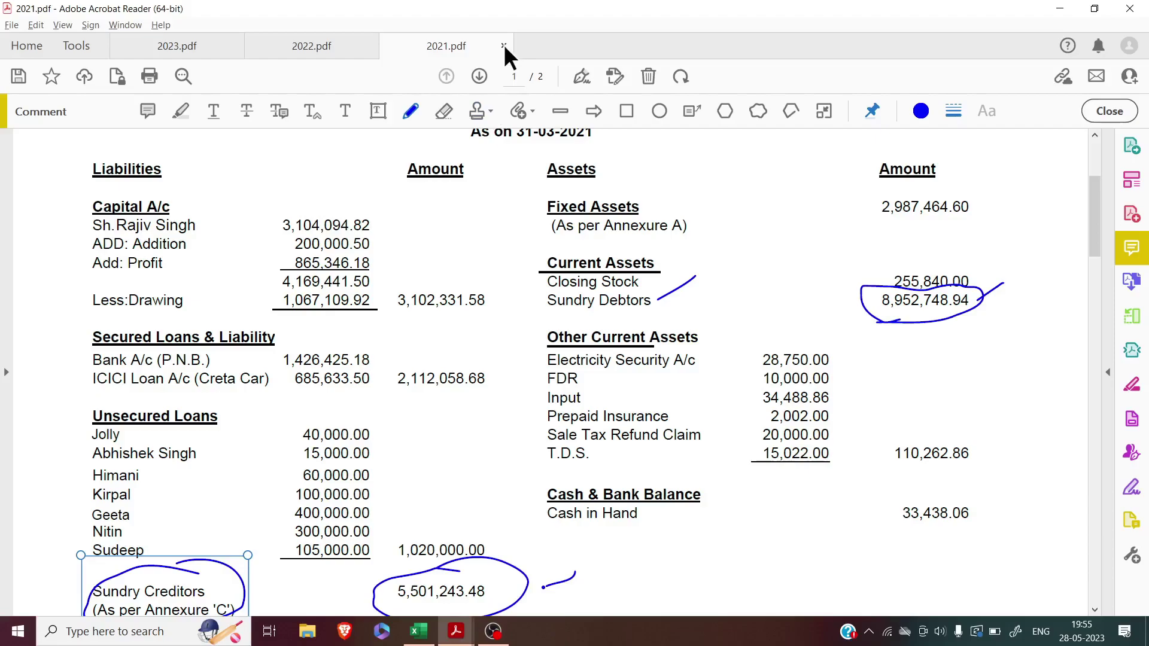
Close 2021.pdf without saving and scroll 2022.pdf to the 2021-22 Trading Account
{"action": "left_click", "coordinate": [504, 45]}
{"action": "key", "text": "n"}
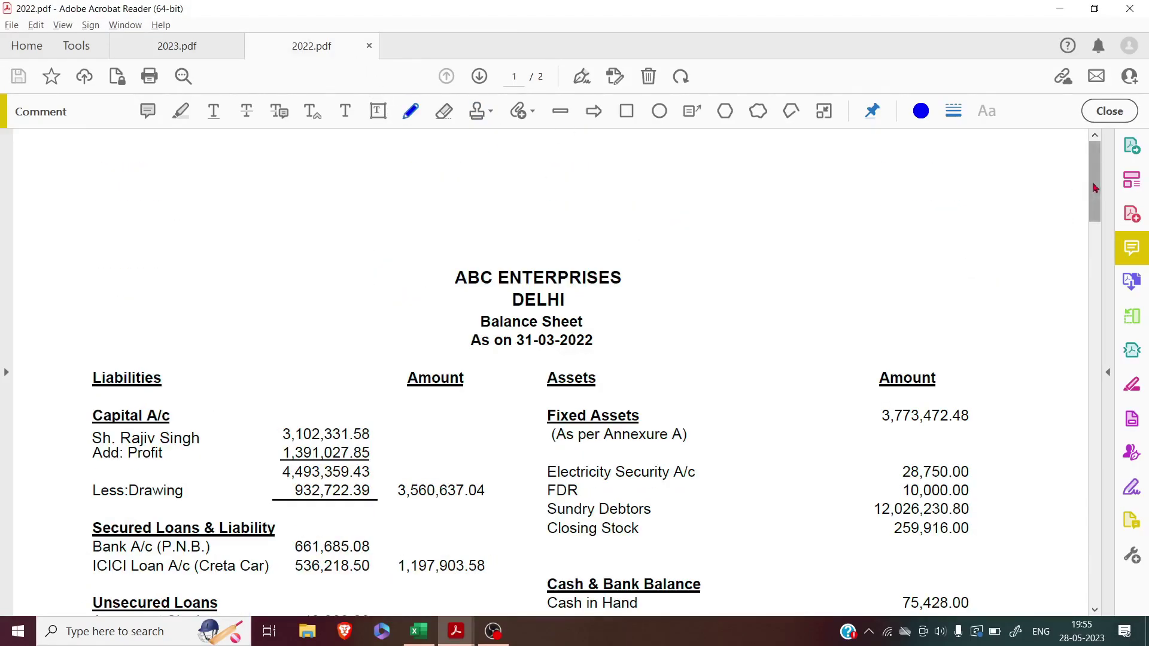
{"action": "left_click_drag", "start_coordinate": [1095, 183], "coordinate": [1098, 204]}
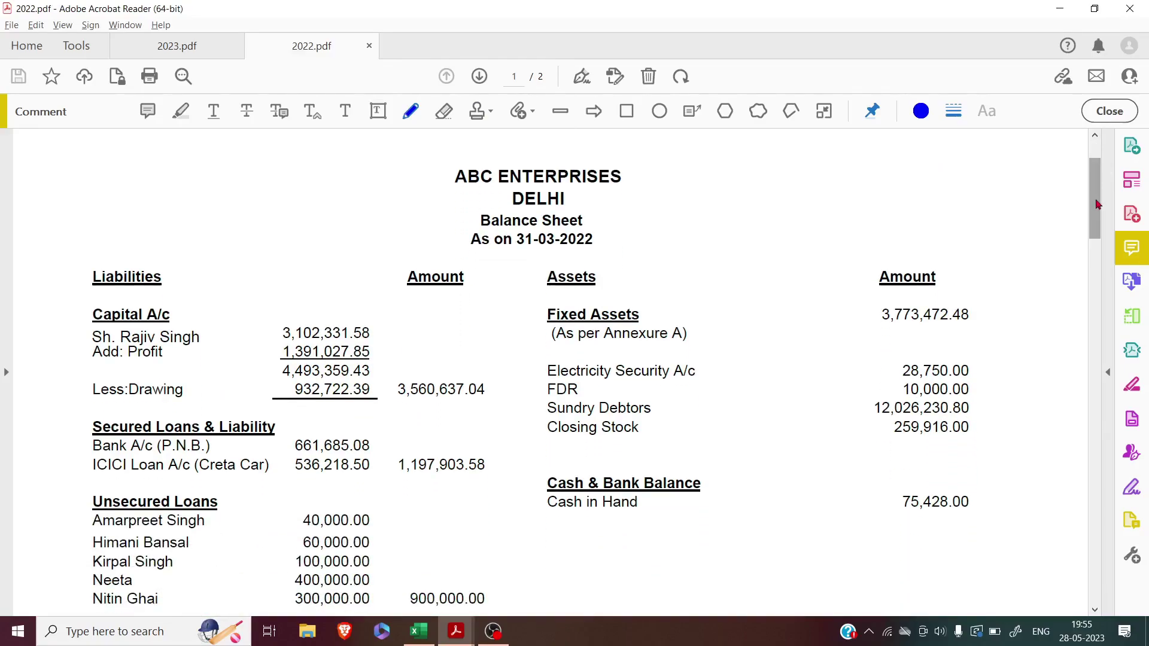
{"action": "key", "text": "alt+Tab"}
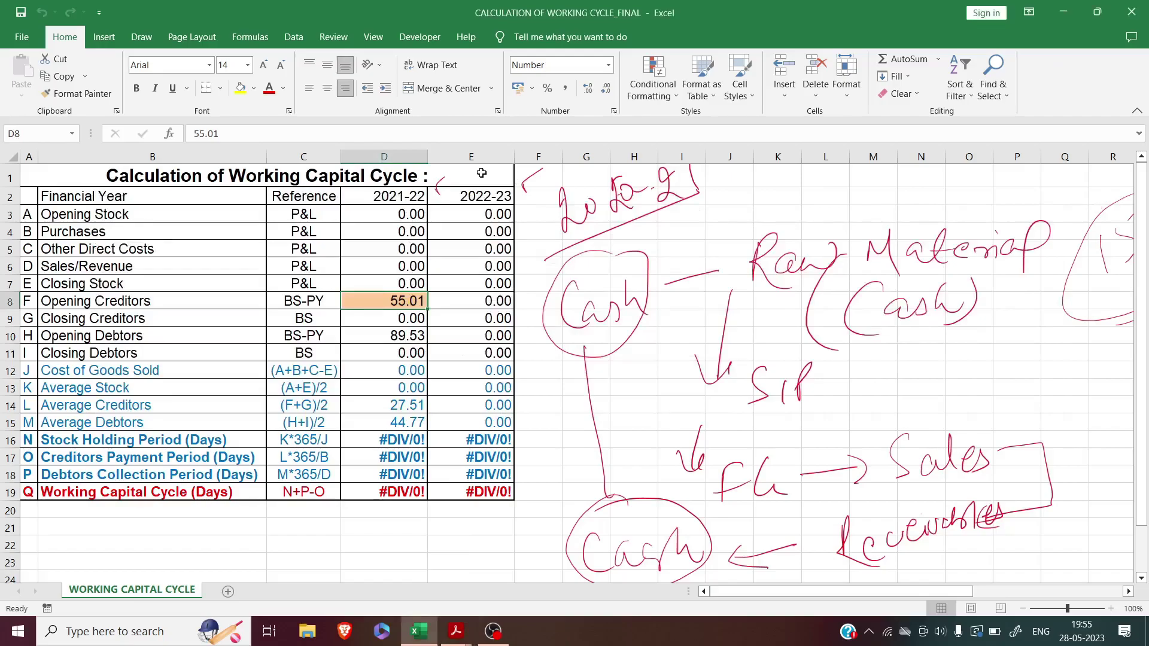
{"action": "left_click", "coordinate": [375, 216]}
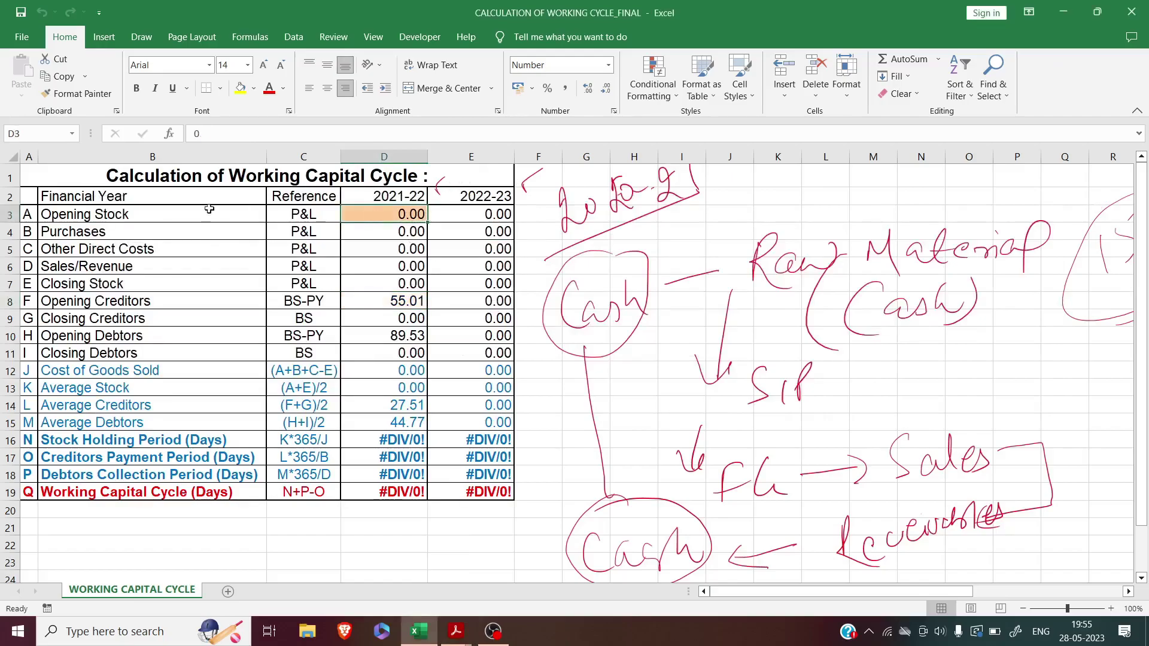
{"action": "key", "text": "alt+Tab"}
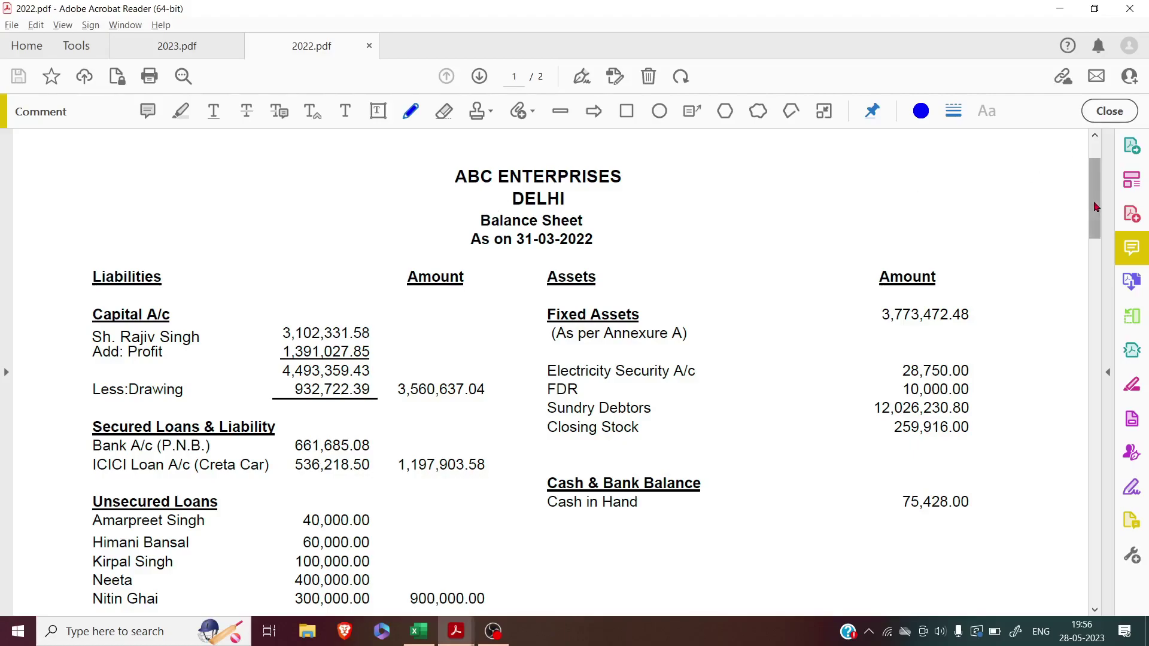
{"action": "left_click_drag", "start_coordinate": [1095, 207], "coordinate": [1098, 445]}
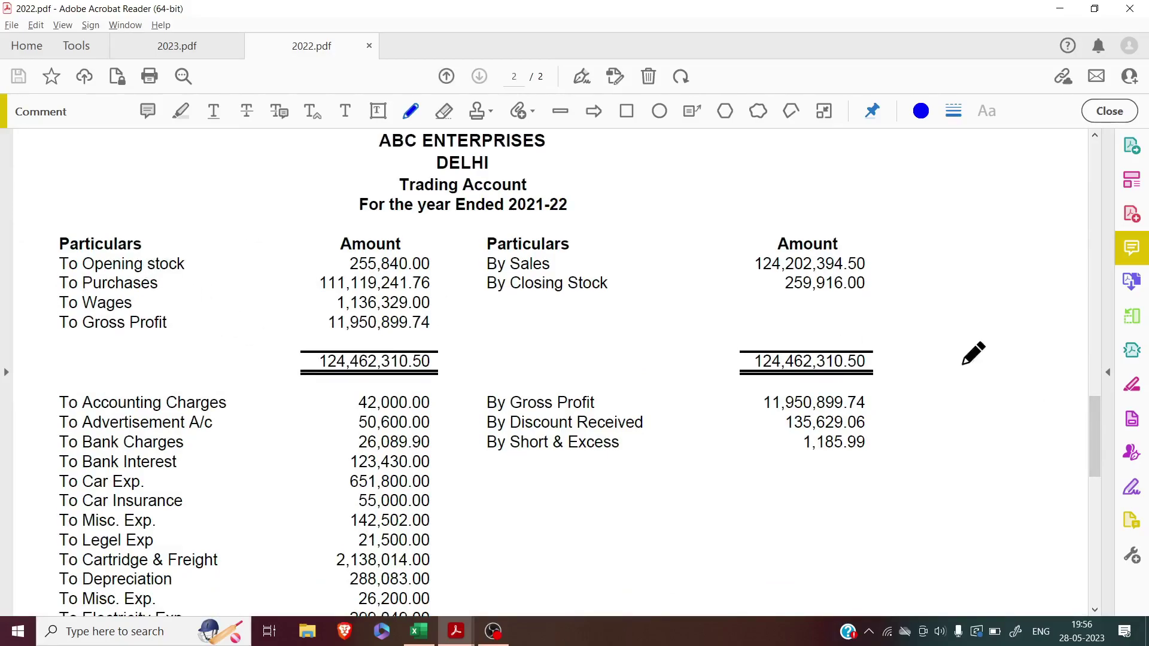
Circle opening stock 255,840.00 and purchases 111,119,241.76, entering 2.56 as 2021-22 Opening Stock
{"action": "mouse_move", "coordinate": [401, 248]}
{"action": "left_mouse_down"}
{"action": "mouse_move", "coordinate": [374, 238]}
{"action": "mouse_move", "coordinate": [479, 238]}
{"action": "left_mouse_up"}
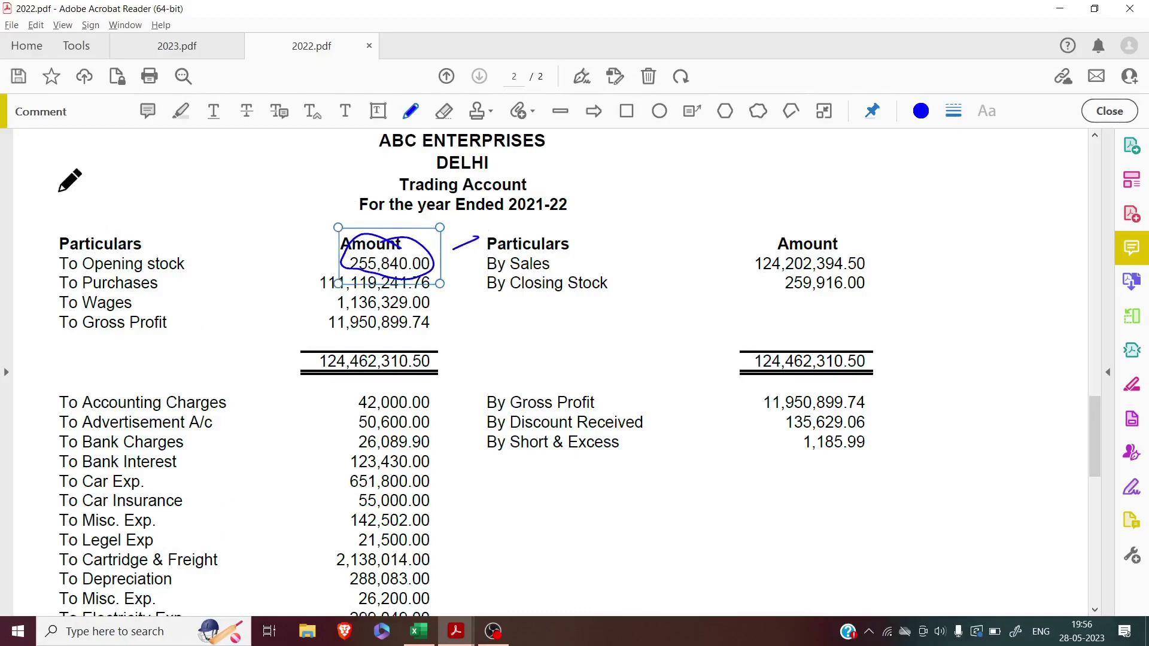
{"action": "left_click", "coordinate": [97, 164]}
{"action": "key", "text": "alt+Tab"}
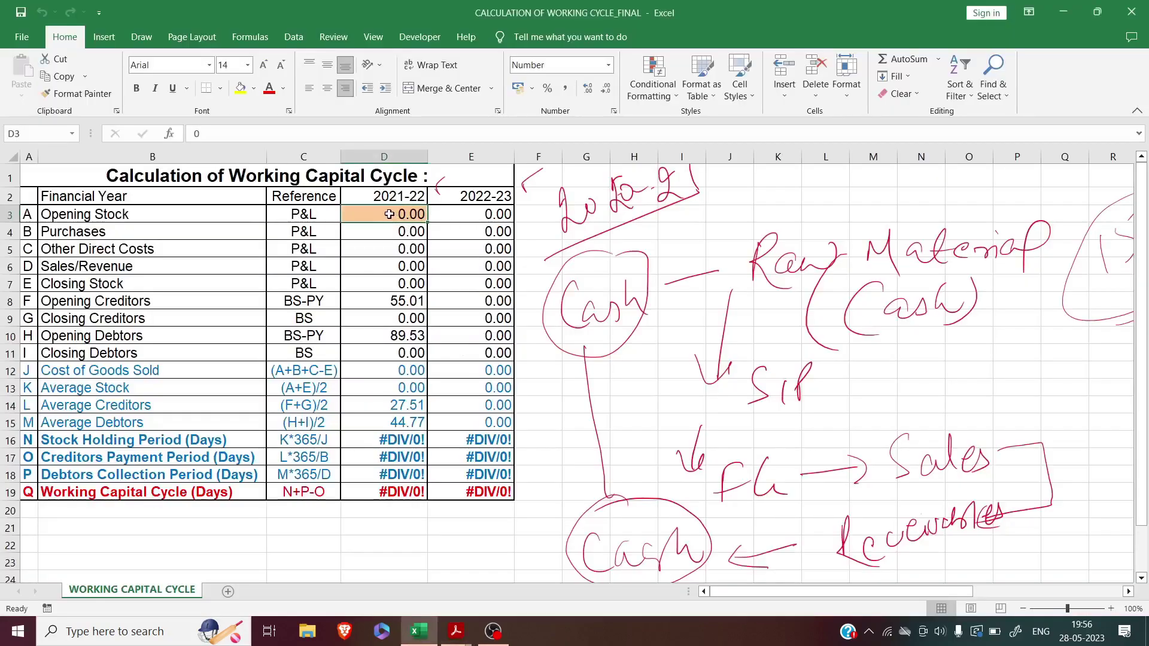
{"action": "type", "text": "2.56"}
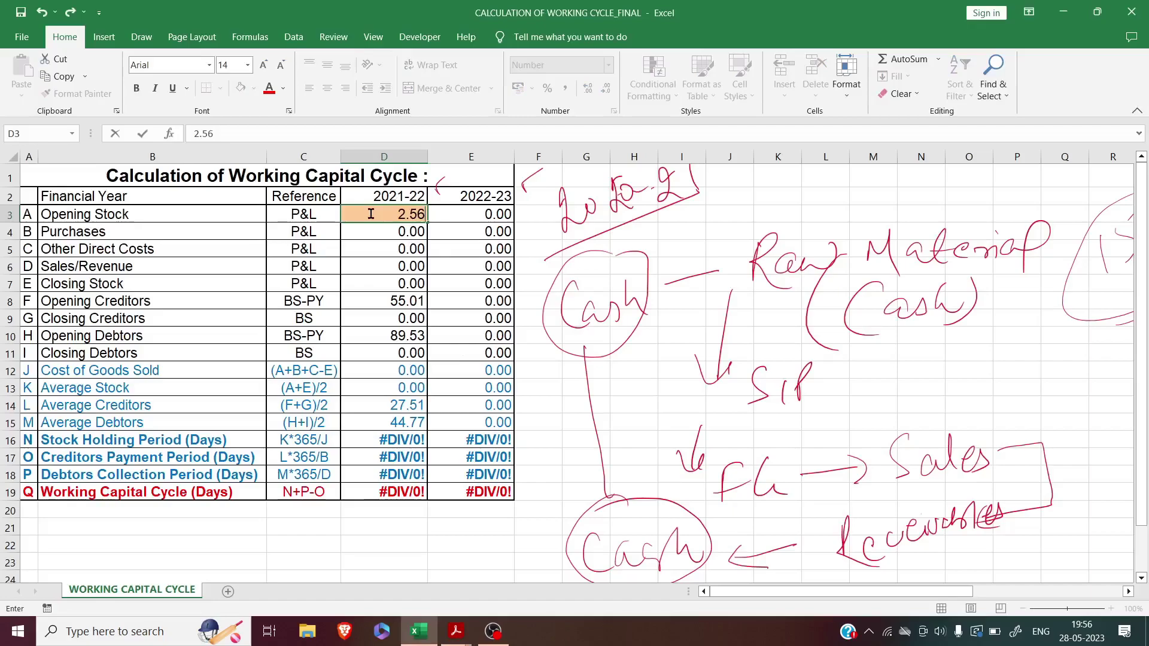
{"action": "key", "text": "Return"}
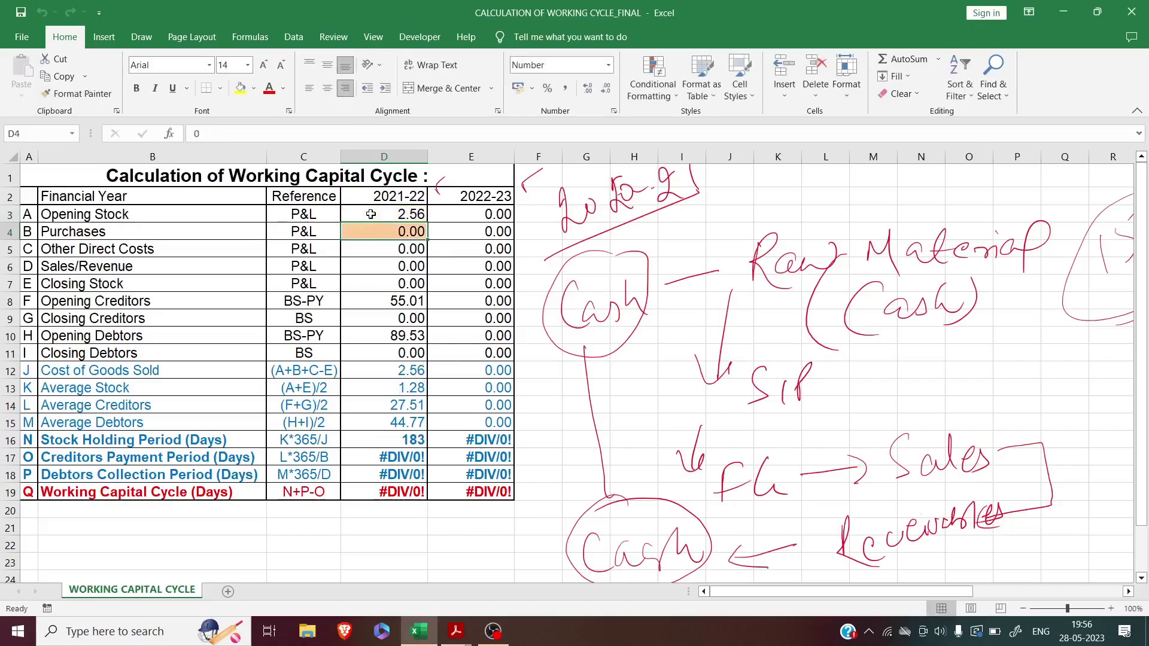
{"action": "key", "text": "alt+Tab"}
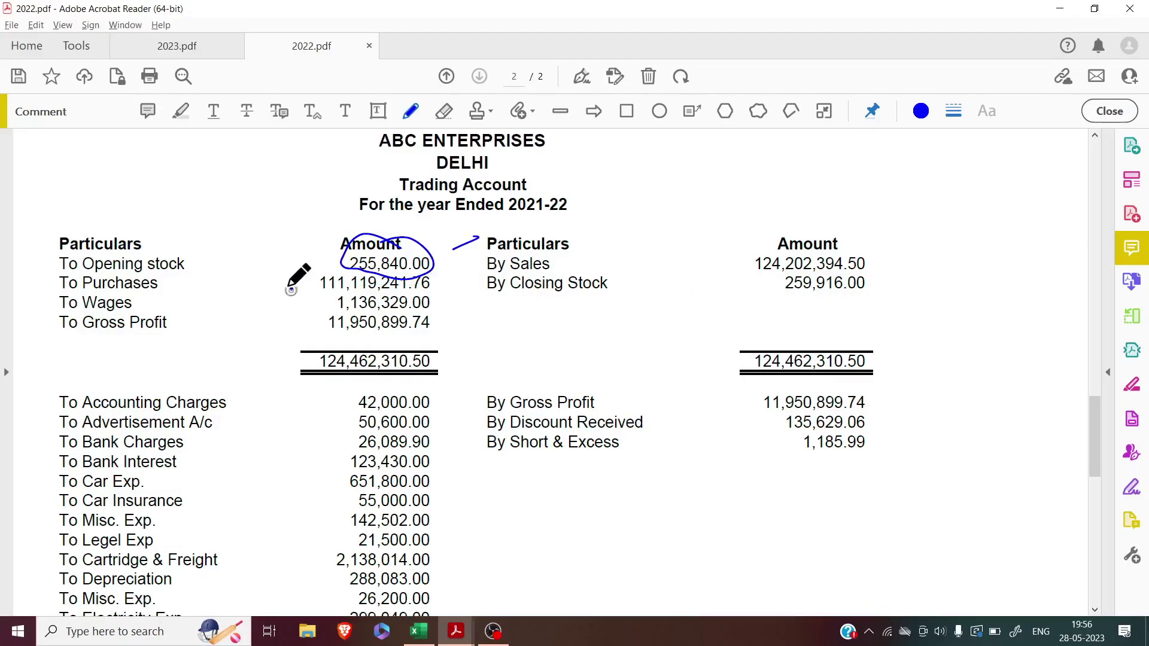
{"action": "left_click_drag", "start_coordinate": [291, 290], "coordinate": [309, 254]}
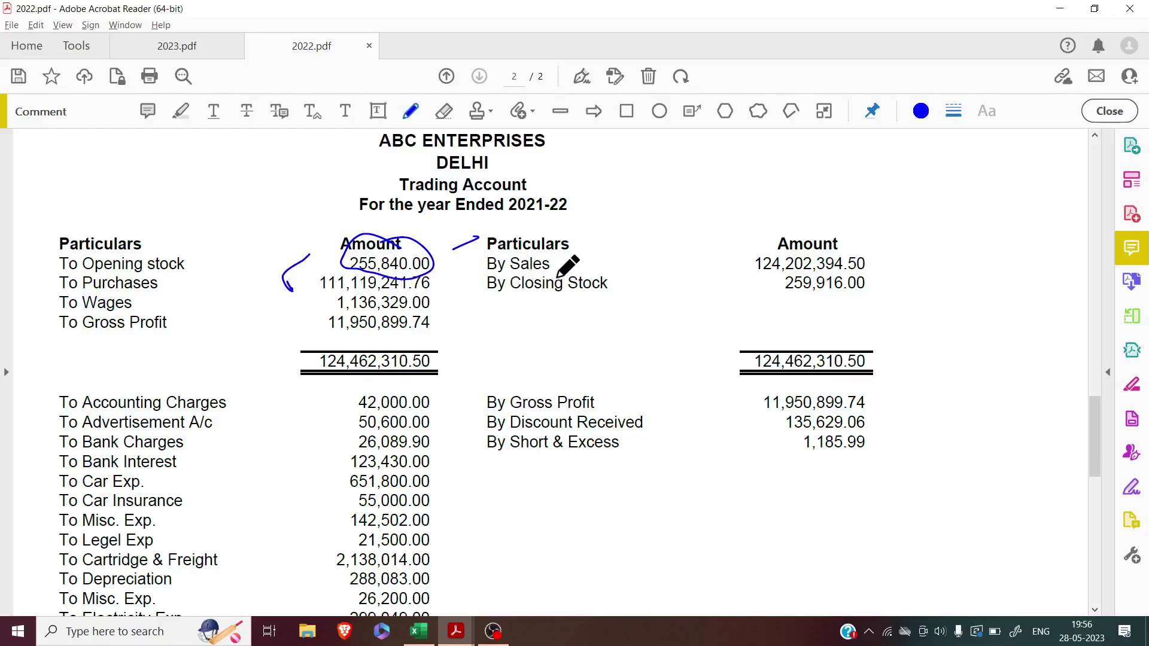
{"action": "key", "text": "alt+Tab"}
Confirm 1111.19 as 2021-22 purchases, then tick gross profit and circle wages 1,136,329.00 in the PDF
{"action": "type", "text": "1"}
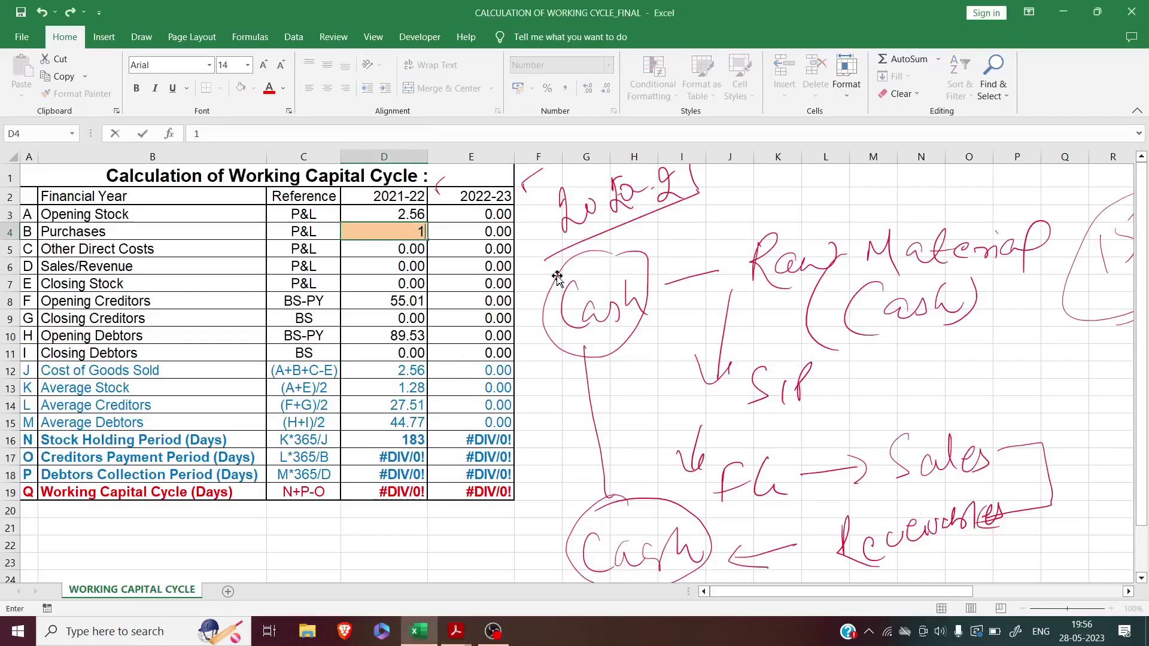
{"action": "key", "text": "Return"}
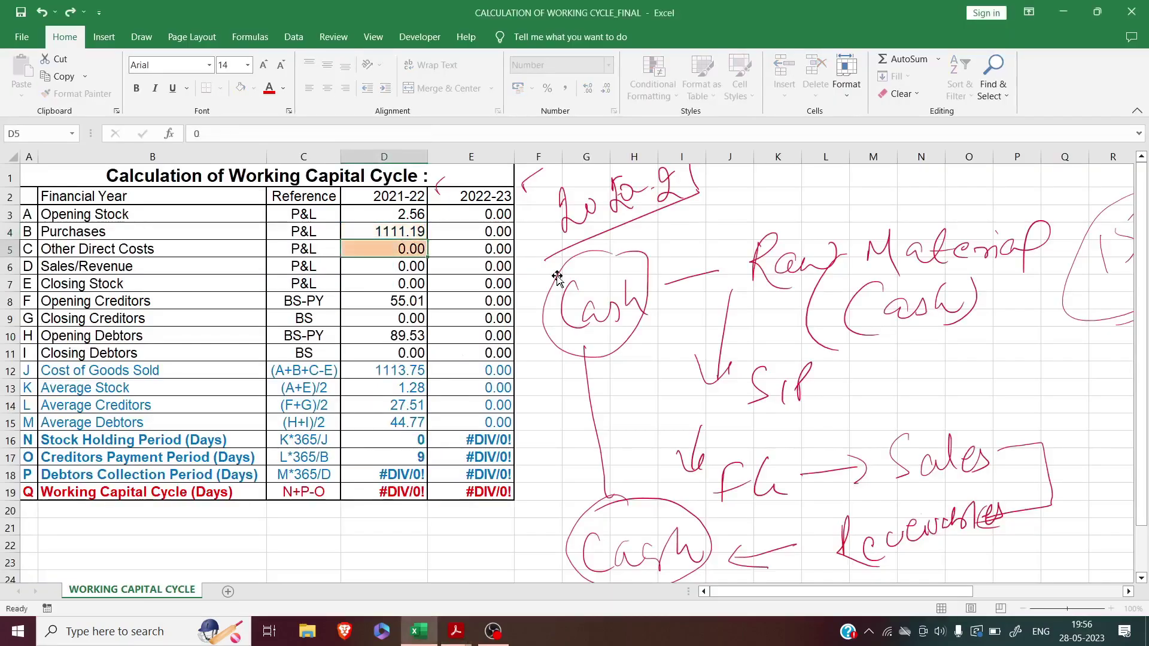
{"action": "key", "text": "alt+Tab"}
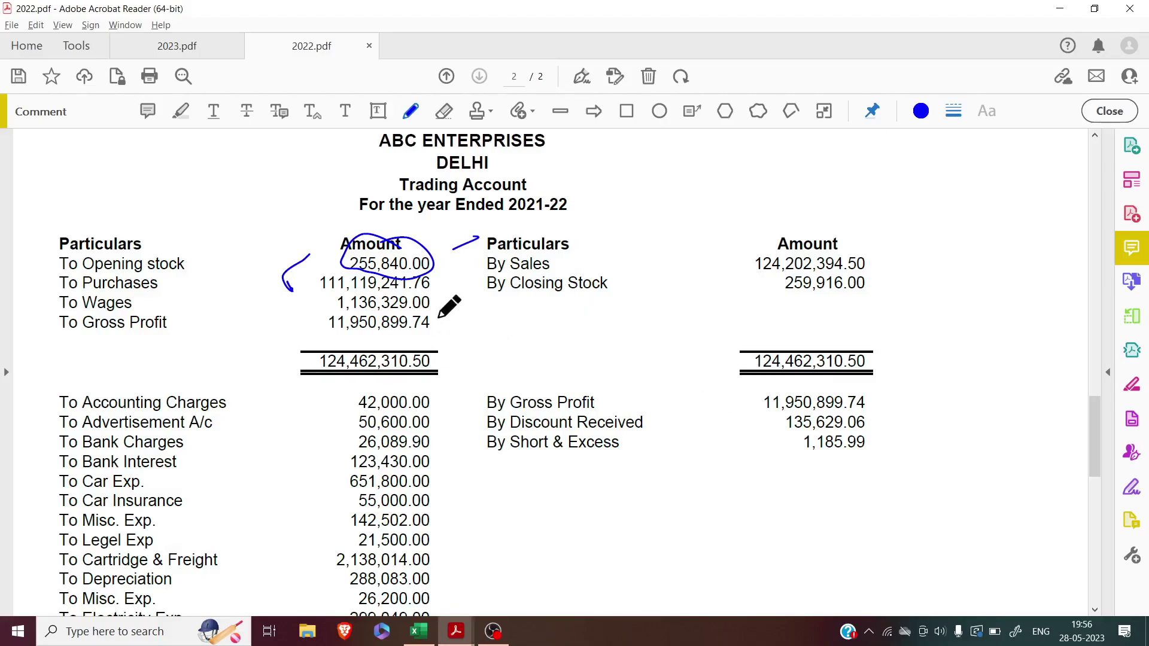
{"action": "left_click_drag", "start_coordinate": [441, 326], "coordinate": [461, 310]}
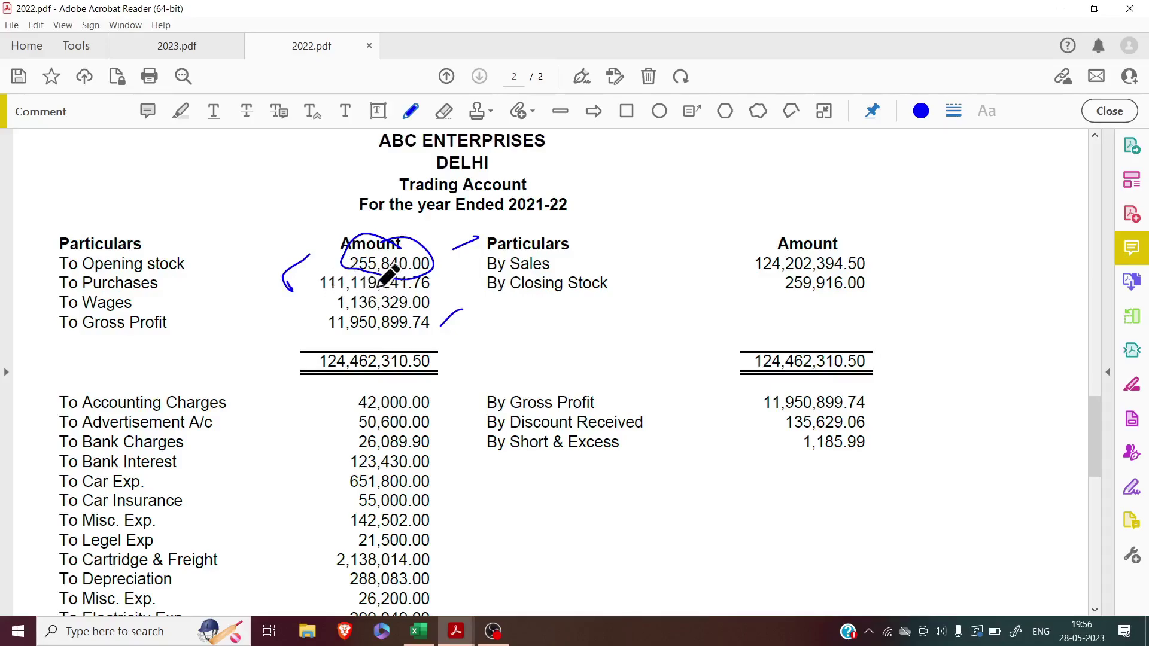
{"action": "left_click_drag", "start_coordinate": [376, 297], "coordinate": [424, 286]}
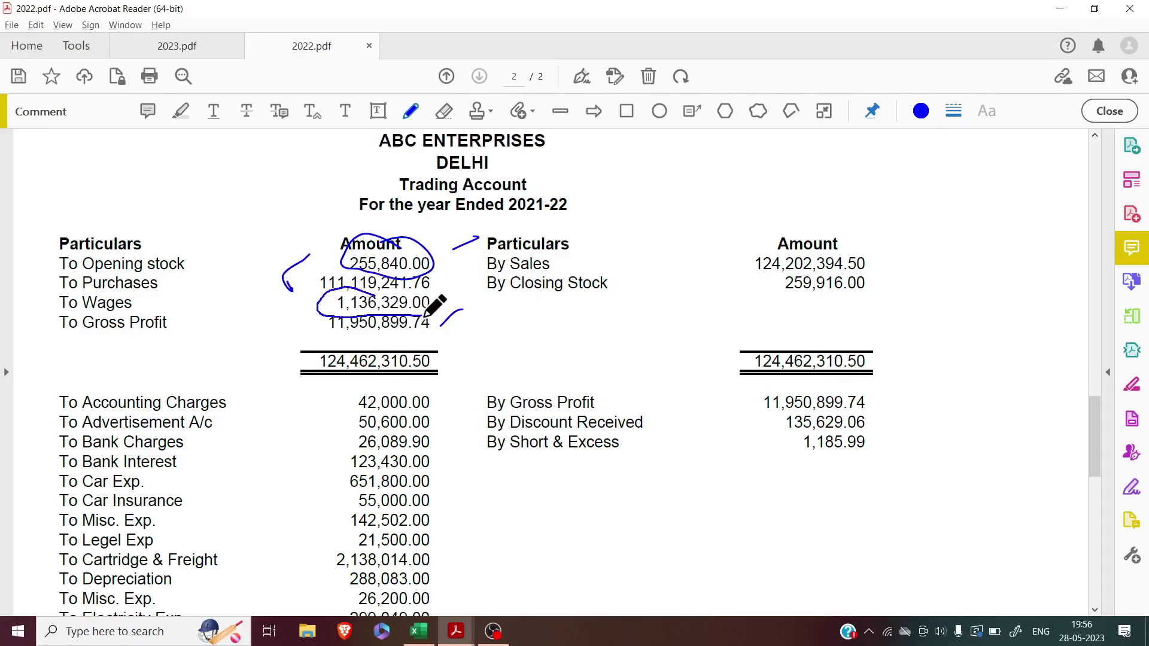
Tick the opening stock entry, mark the closing stock line and add a handwritten note top right
{"action": "right_click", "coordinate": [168, 285]}
{"action": "left_click", "coordinate": [200, 262]}
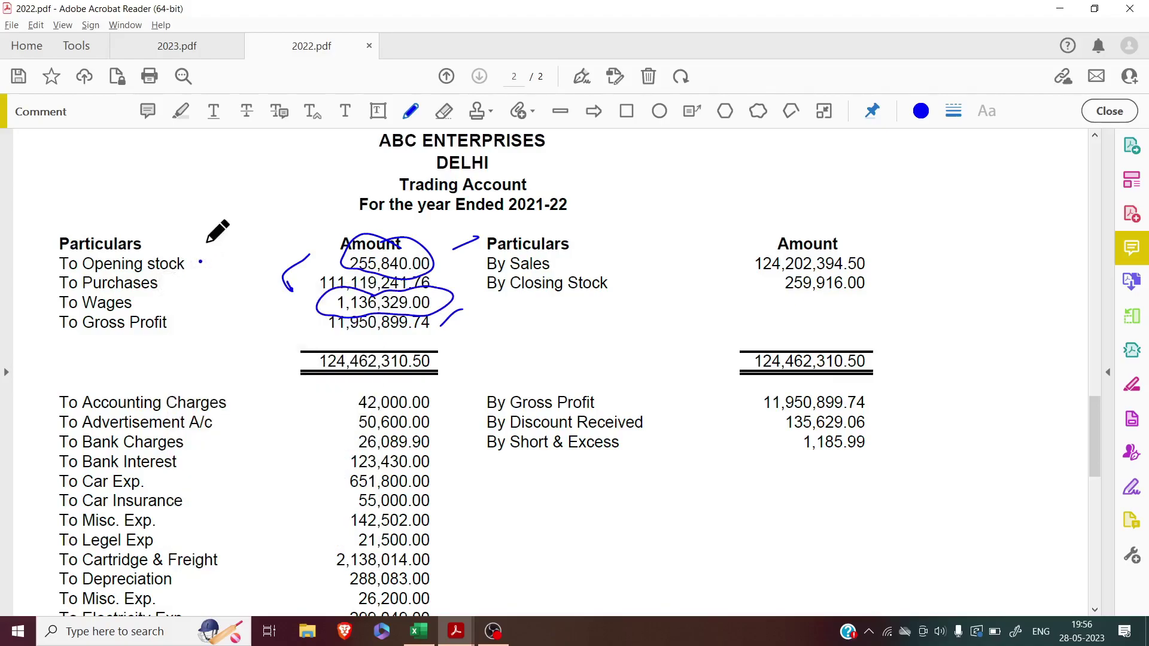
{"action": "left_click_drag", "start_coordinate": [227, 249], "coordinate": [245, 228]}
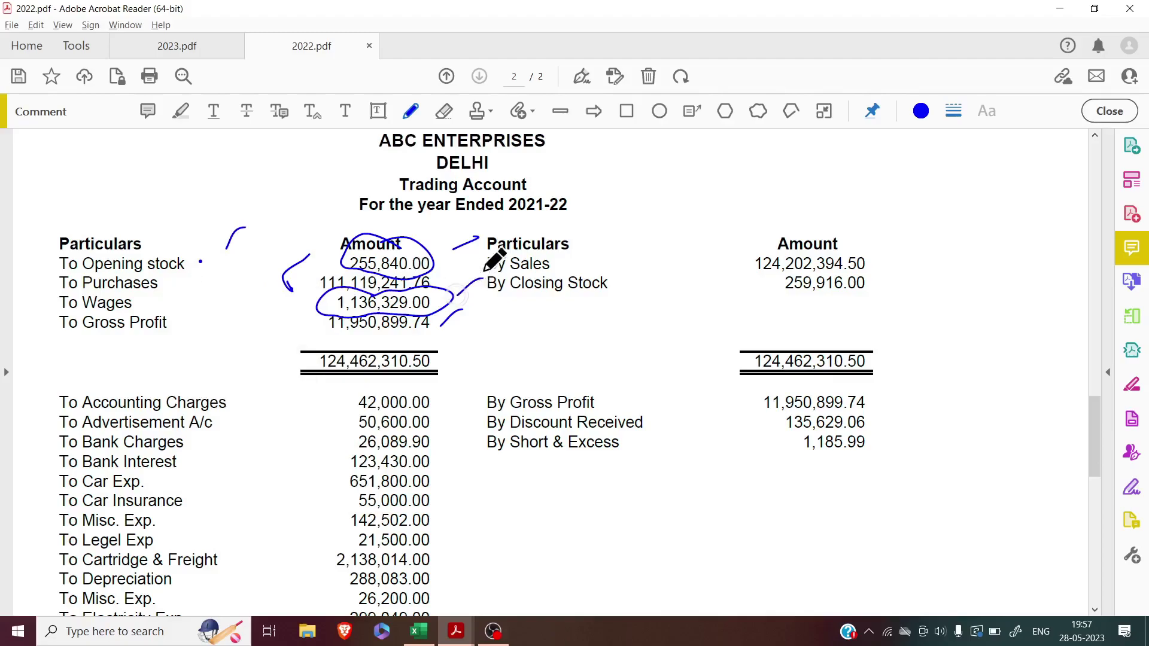
{"action": "left_click_drag", "start_coordinate": [458, 295], "coordinate": [482, 279]}
{"action": "left_click_drag", "start_coordinate": [891, 157], "coordinate": [920, 165]}
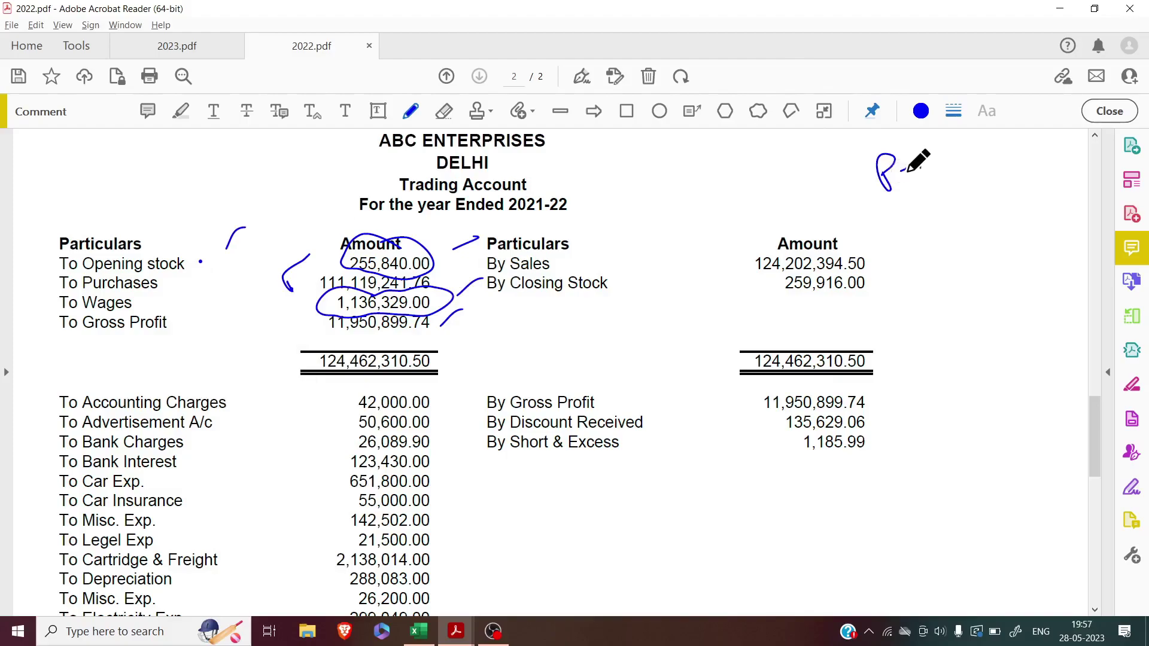
{"action": "left_click_drag", "start_coordinate": [908, 171], "coordinate": [998, 170]}
{"action": "left_click", "coordinate": [1012, 178]}
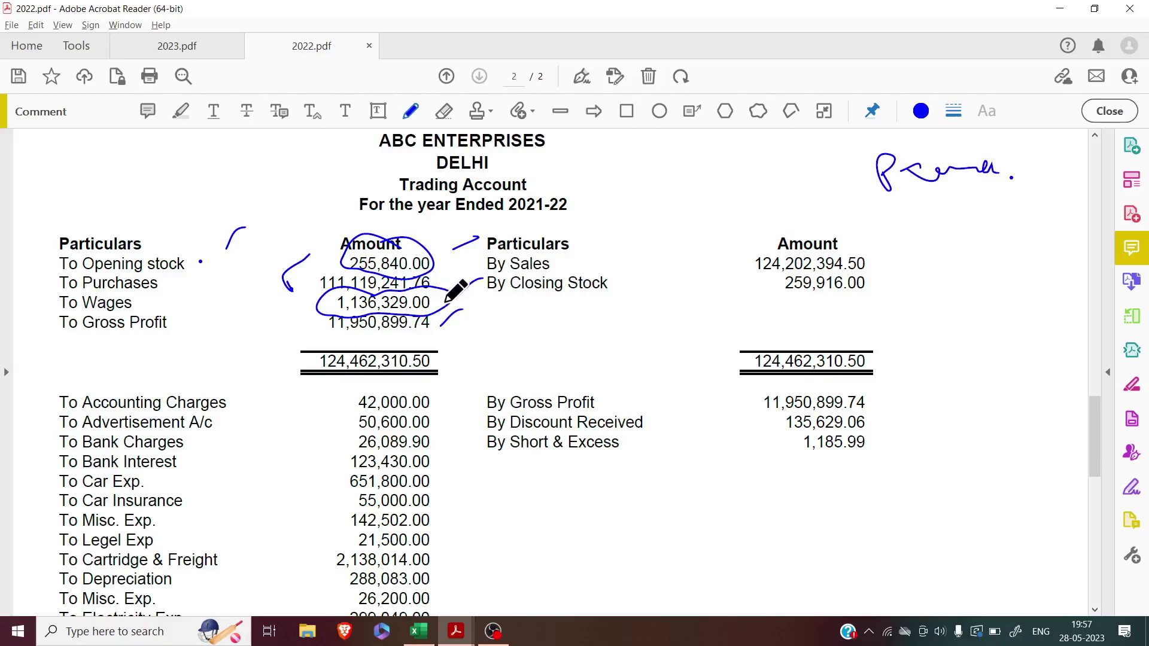
Enter 11.36 as the 2021-22 Other Direct Costs in the workbook
{"action": "key", "text": "alt+Tab"}
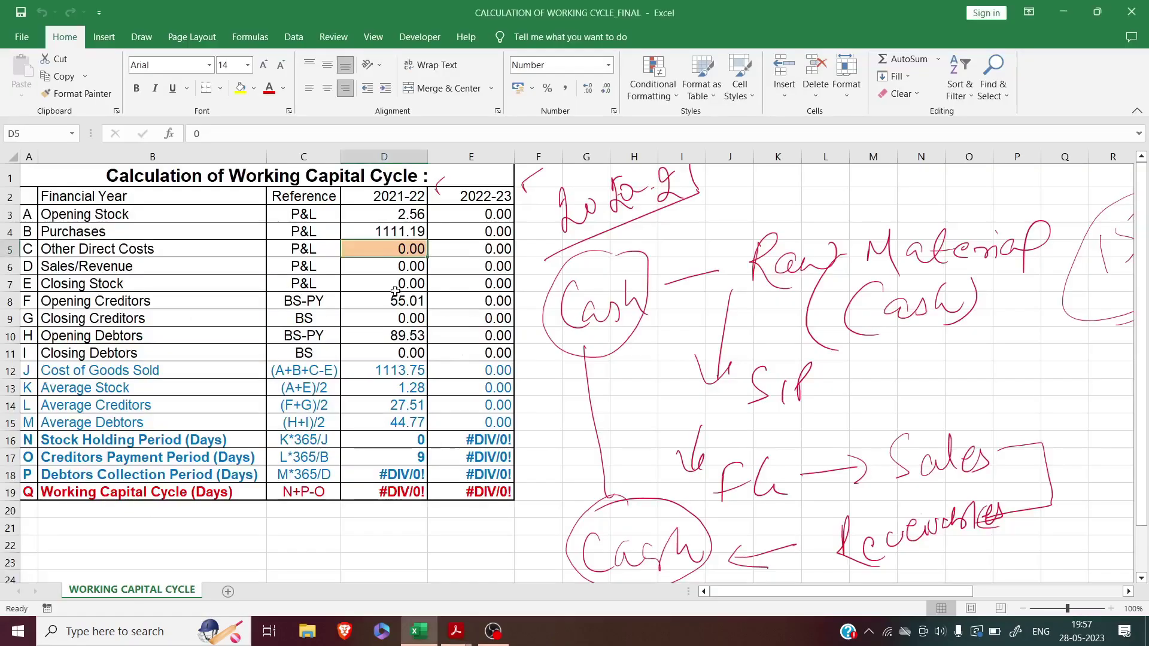
{"action": "type", "text": "11.36"}
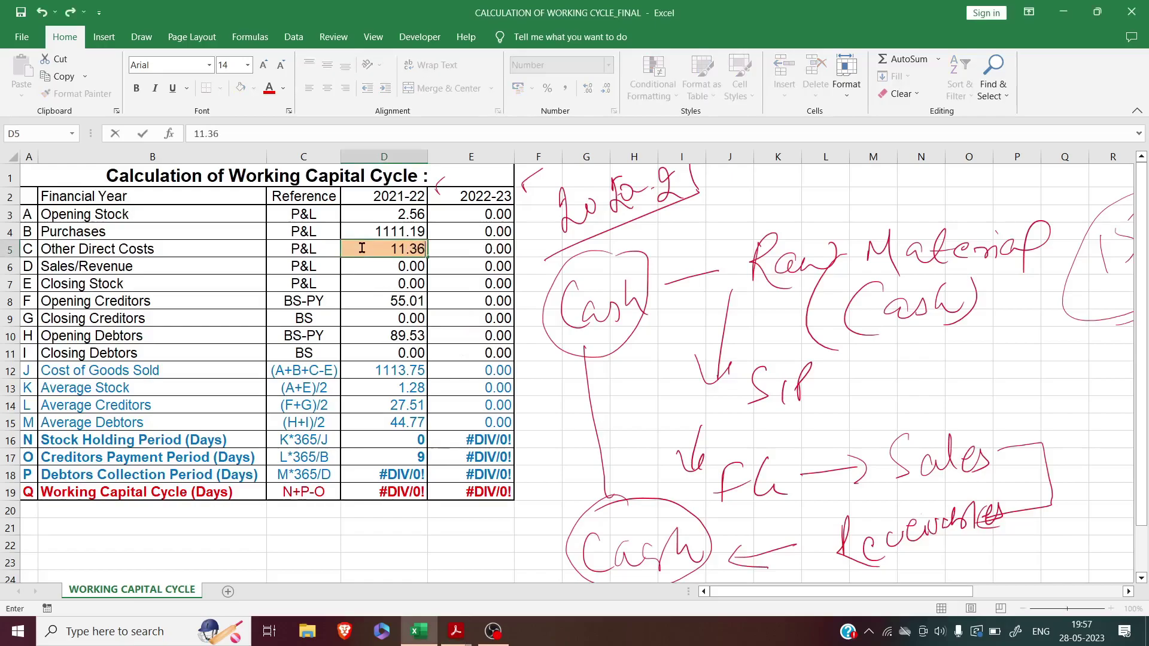
{"action": "key", "text": "Return"}
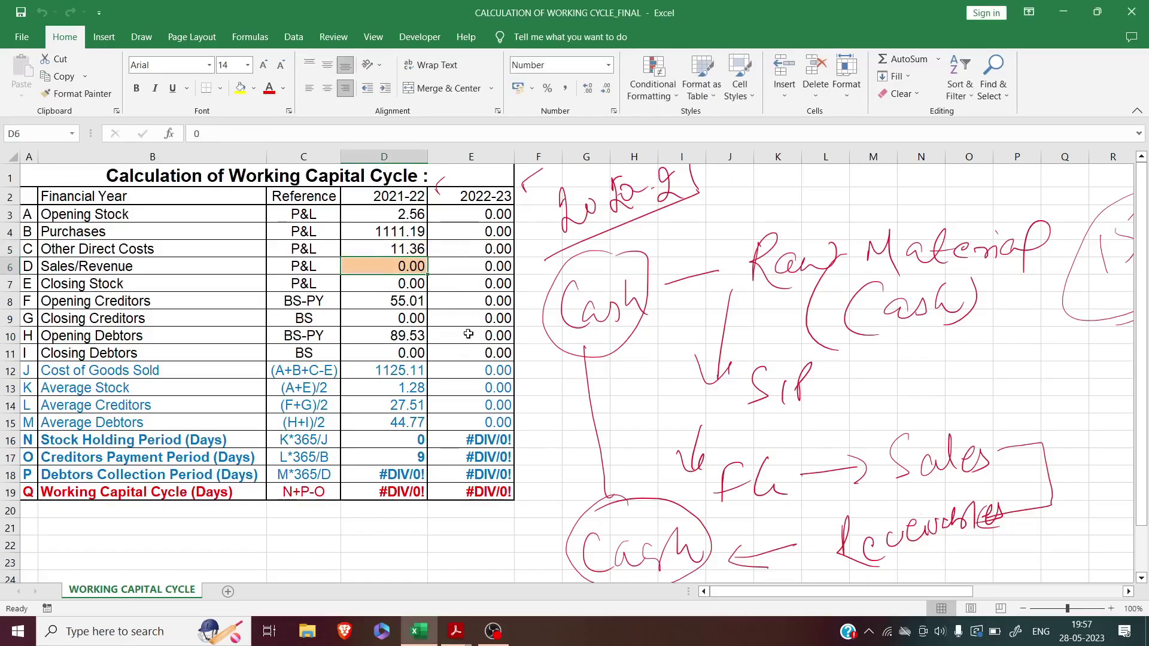
Circle the sales amount 124,202,394.50 in the PDF and enter 1242.02 as 2021-22 sales
{"action": "key", "text": "alt+Tab"}
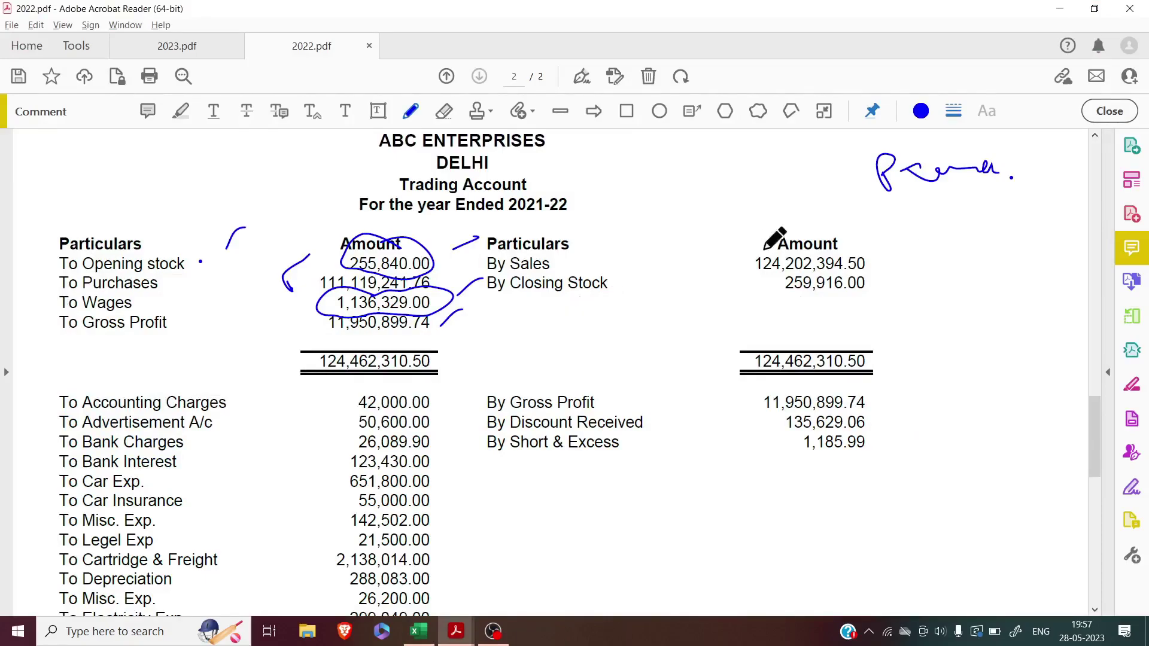
{"action": "mouse_move", "coordinate": [803, 252]}
{"action": "left_mouse_down"}
{"action": "mouse_move", "coordinate": [885, 268]}
{"action": "mouse_move", "coordinate": [802, 230]}
{"action": "mouse_move", "coordinate": [766, 230]}
{"action": "left_mouse_up"}
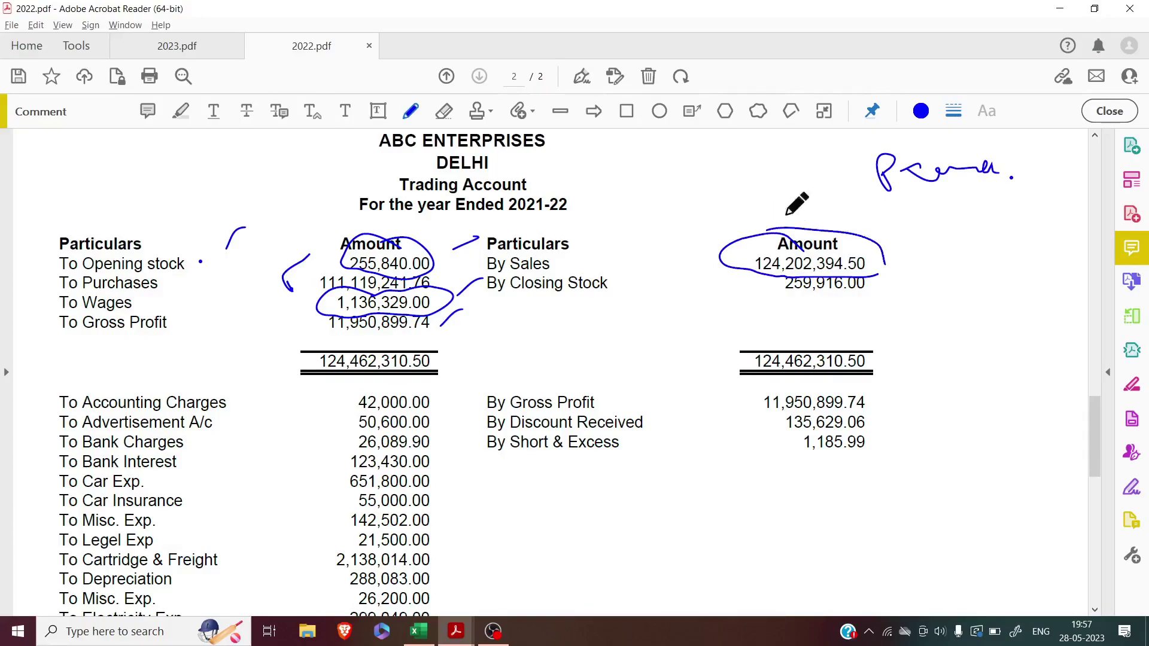
{"action": "left_click_drag", "start_coordinate": [886, 255], "coordinate": [939, 229]}
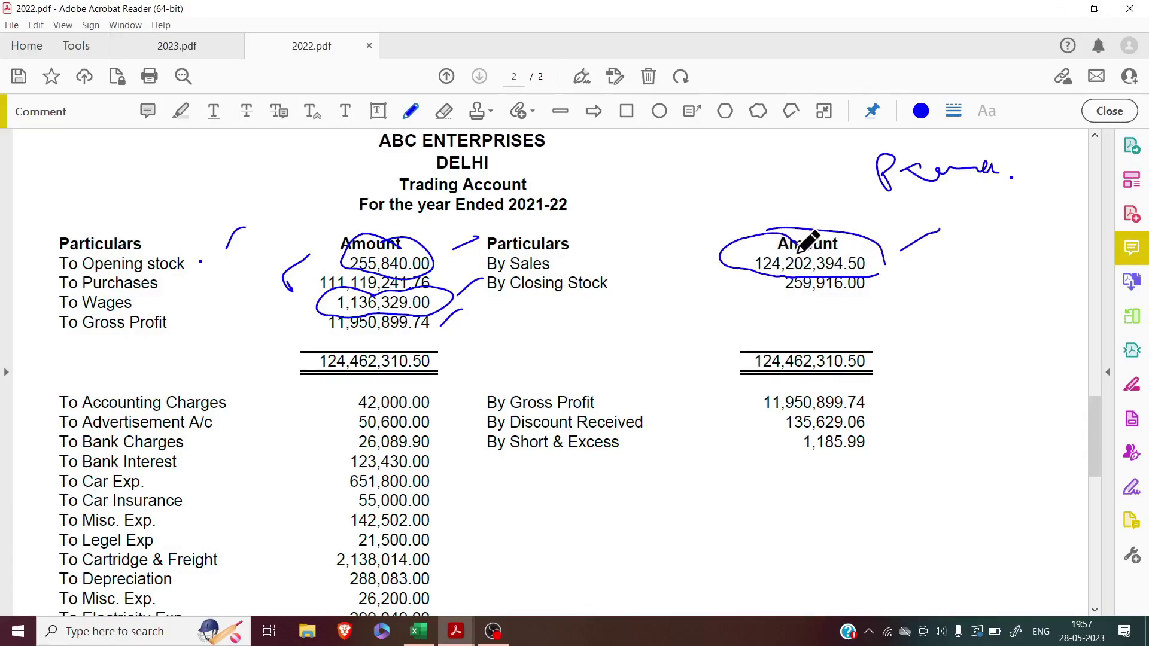
{"action": "key", "text": "alt+Tab"}
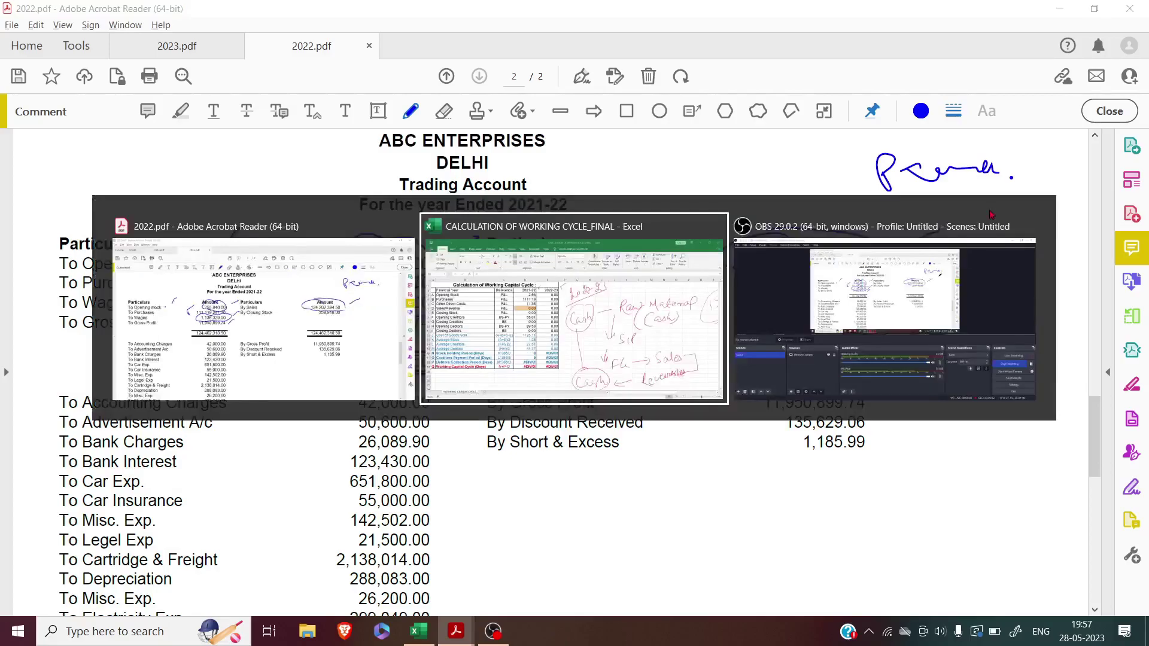
{"action": "type", "text": "1242.02"}
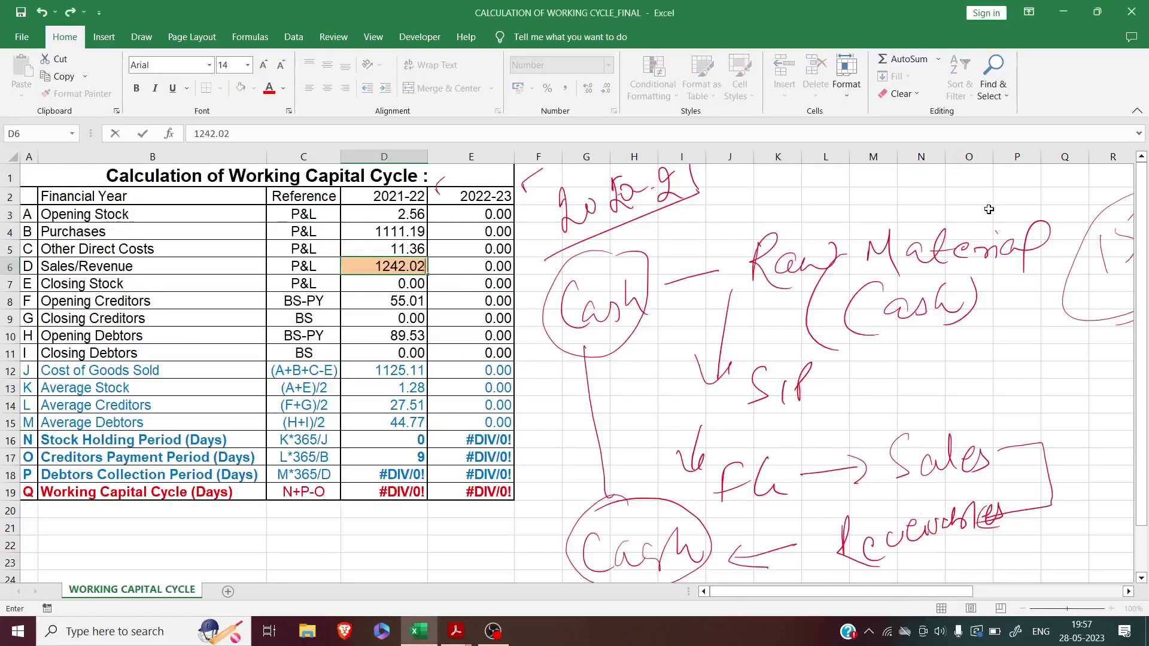
{"action": "key", "text": "Return"}
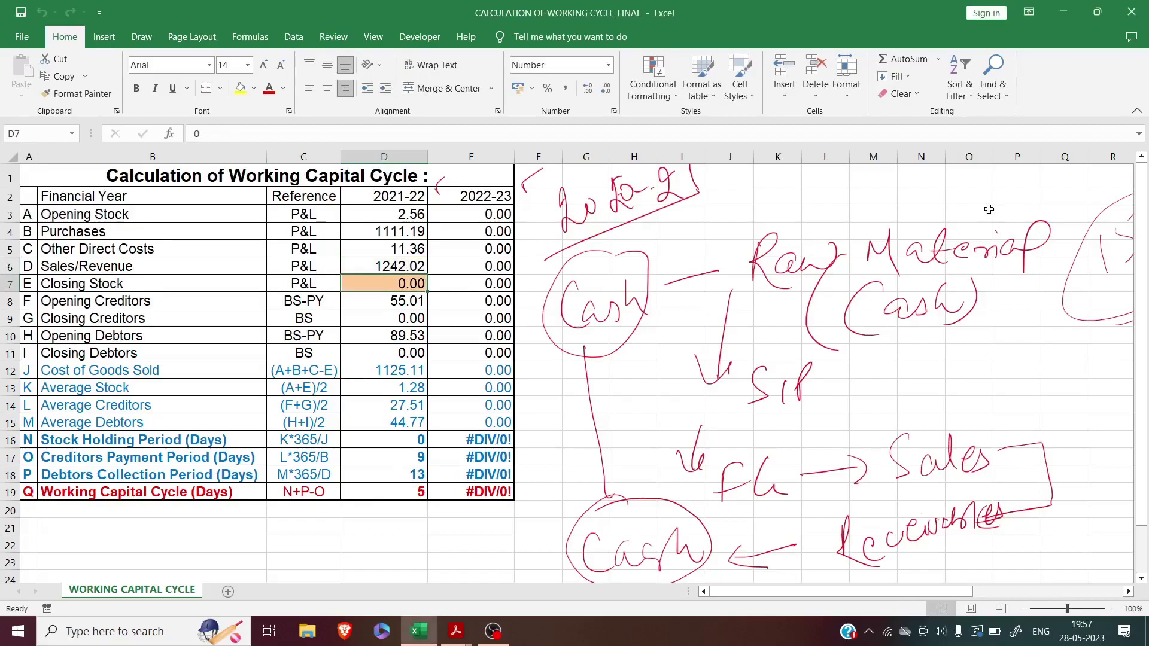
Enter 2.60 as the 2021-22 closing stock and move down to opening debtors
{"action": "key", "text": "alt+Tab"}
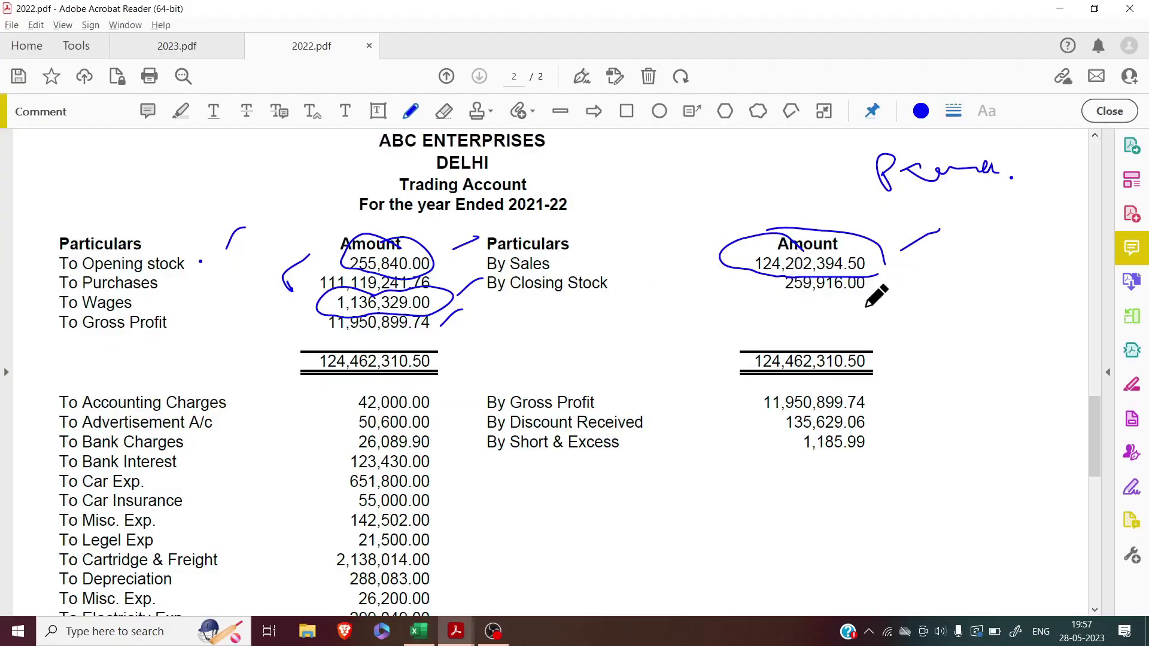
{"action": "key", "text": "alt+Tab"}
{"action": "type", "text": "2."}
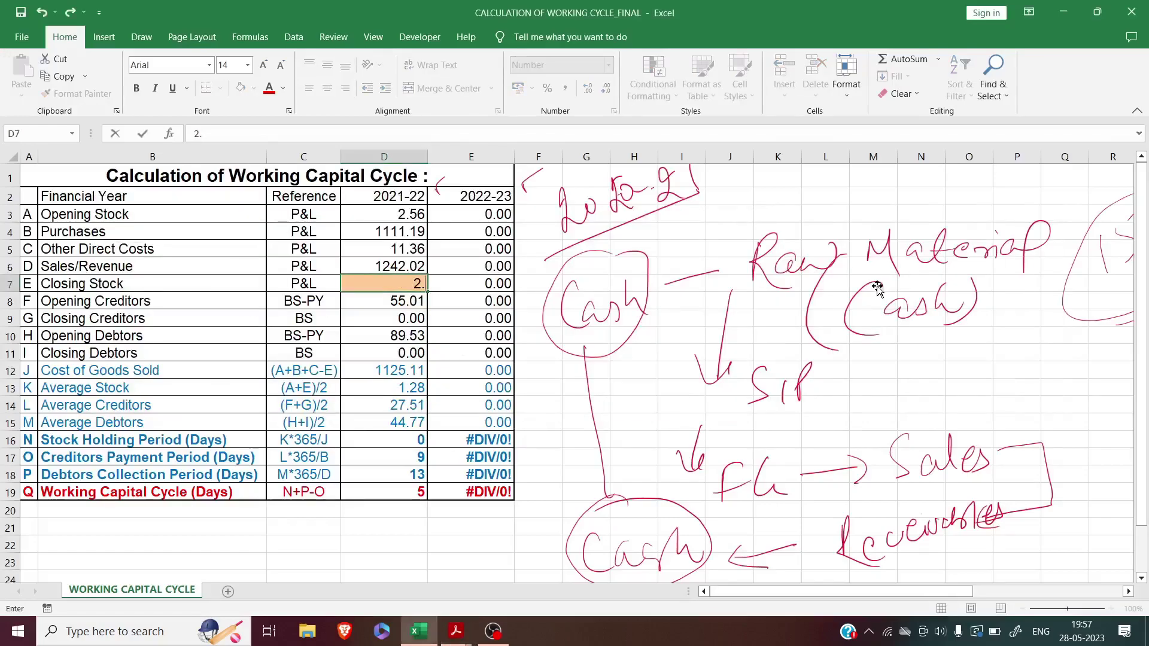
{"action": "key", "text": "Return"}
{"action": "key", "text": "Return"}
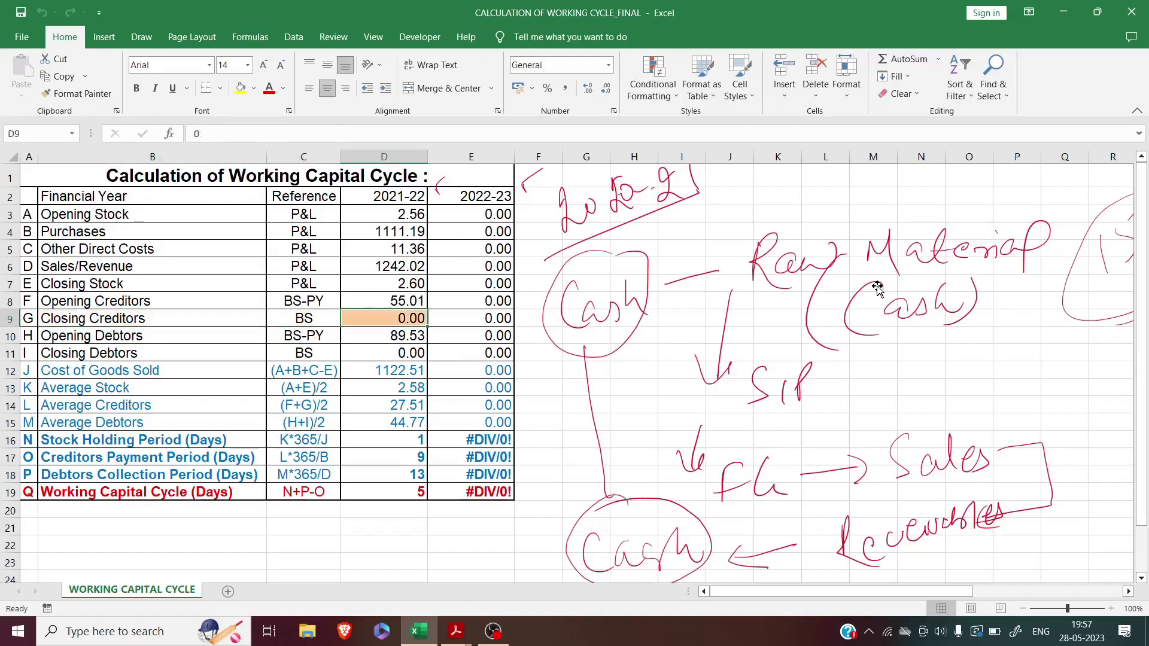
{"action": "key", "text": "Return"}
Circle sundry creditors 9,353,502.66 on the balance sheet and enter 93.53 as 2021-22 closing creditors
{"action": "key", "text": "alt+Tab"}
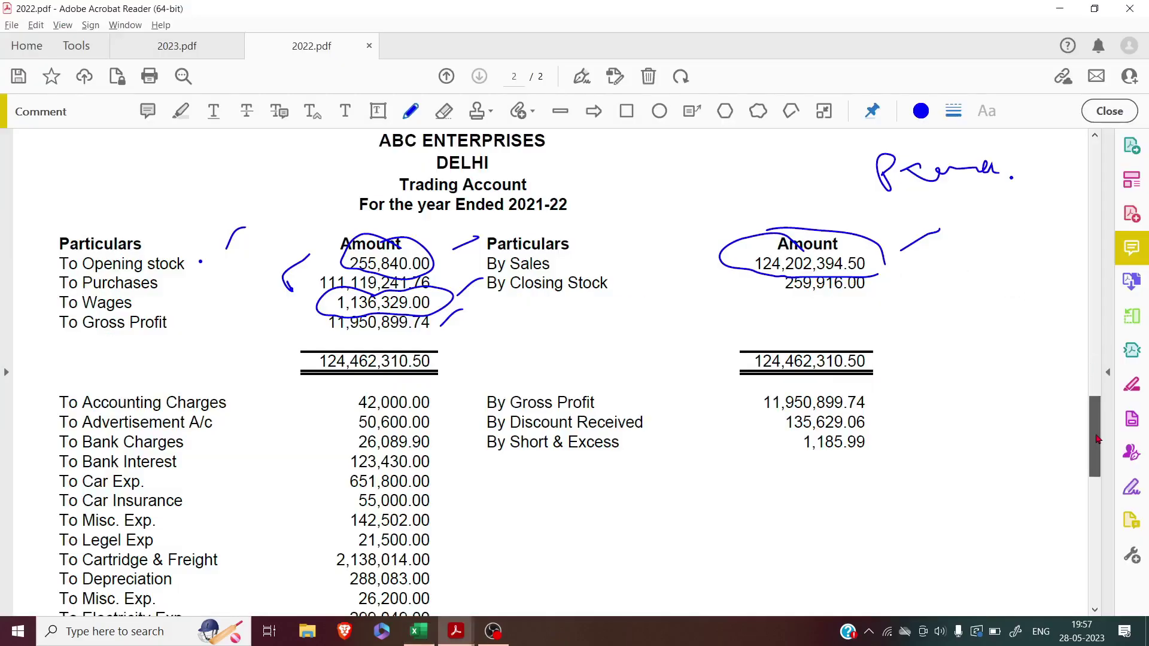
{"action": "left_click_drag", "start_coordinate": [1095, 434], "coordinate": [1088, 222]}
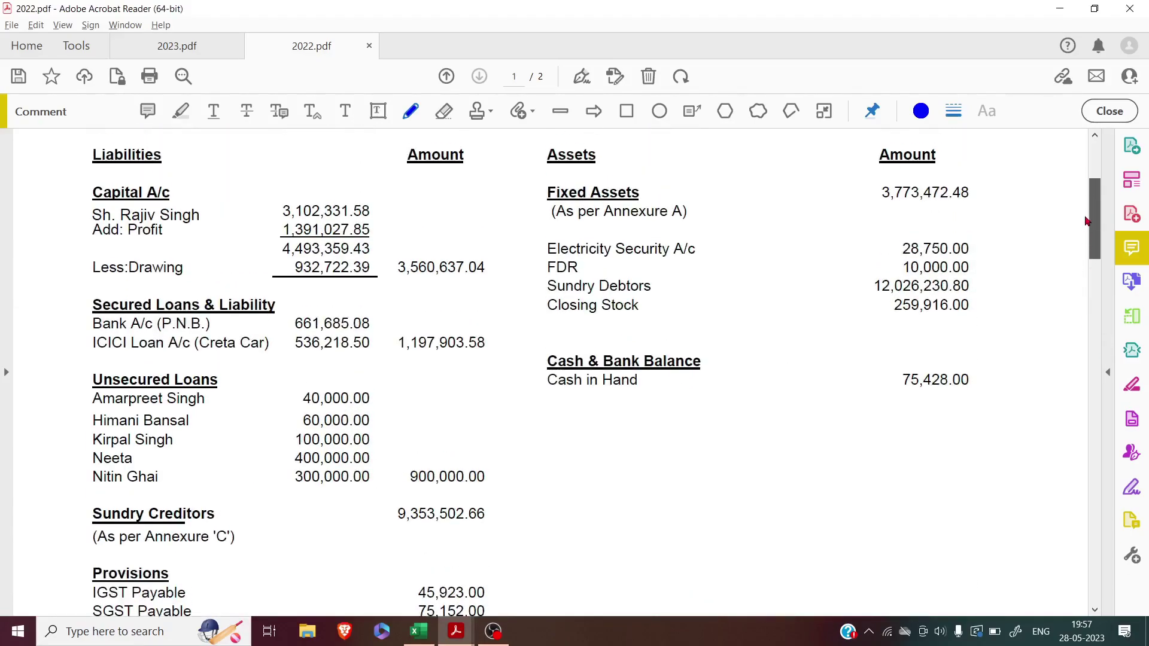
{"action": "left_click_drag", "start_coordinate": [1088, 223], "coordinate": [1088, 219]}
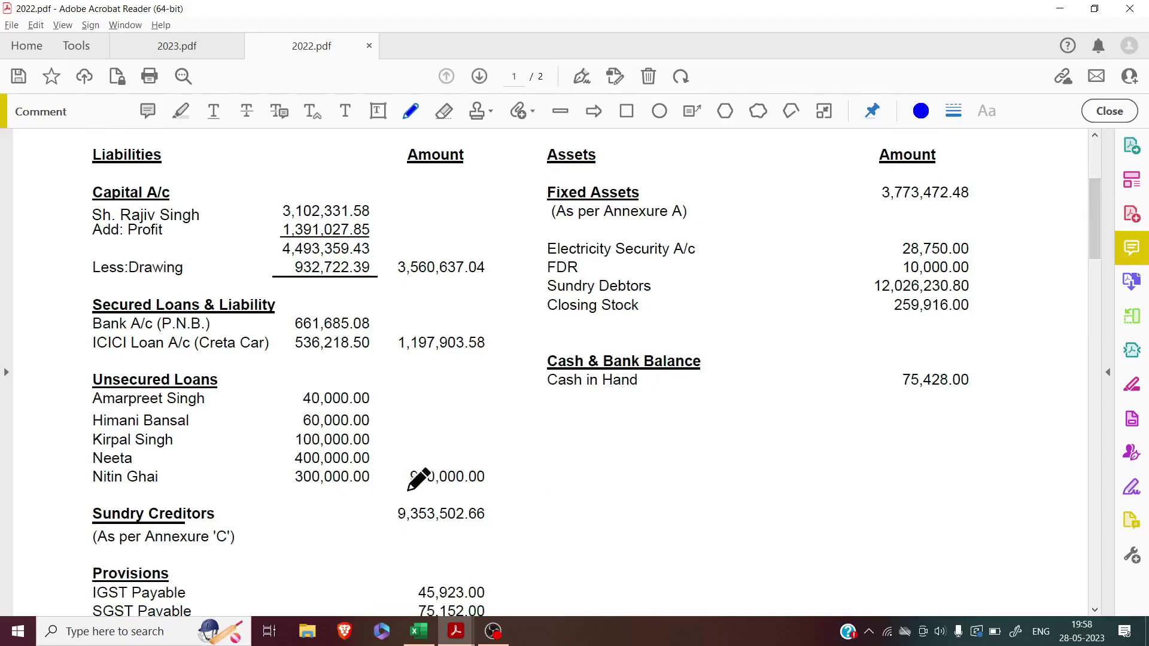
{"action": "mouse_move", "coordinate": [431, 501]}
{"action": "left_mouse_down"}
{"action": "mouse_move", "coordinate": [503, 531]}
{"action": "mouse_move", "coordinate": [432, 483]}
{"action": "left_mouse_up"}
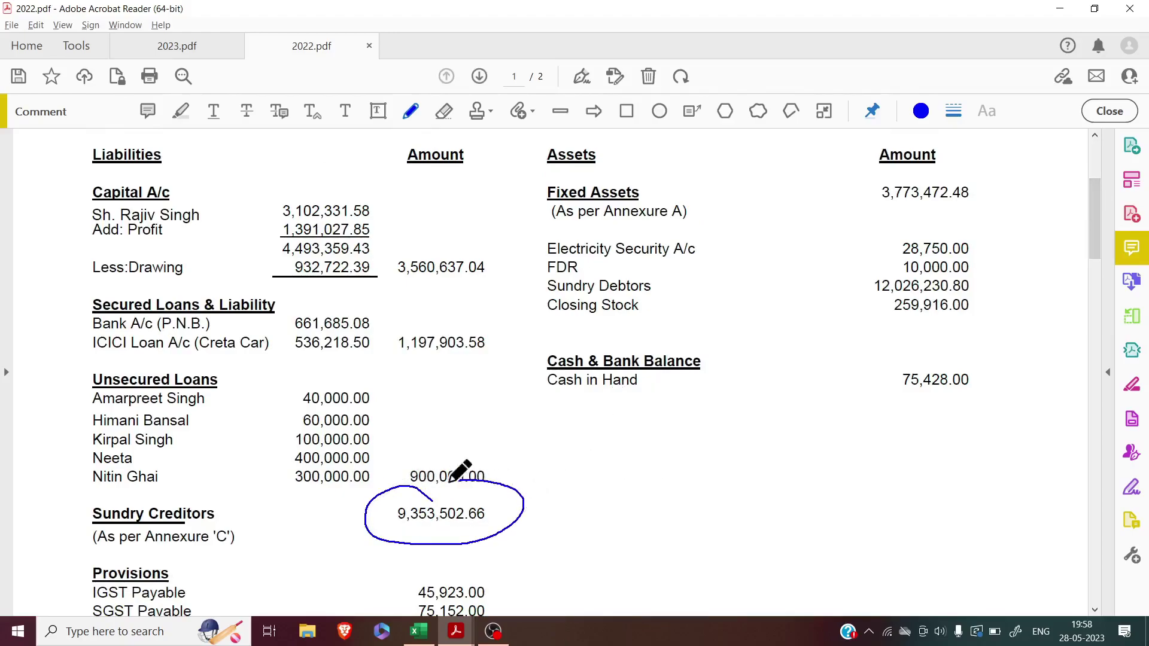
{"action": "left_click_drag", "start_coordinate": [553, 502], "coordinate": [587, 488]}
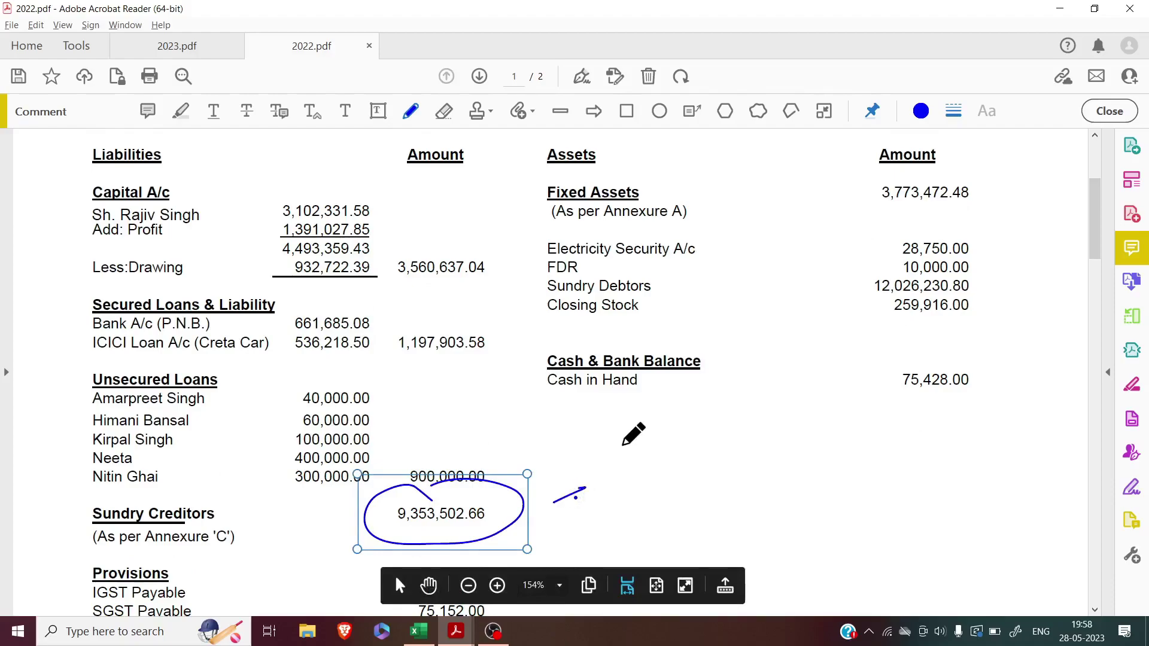
{"action": "key", "text": "alt+Tab"}
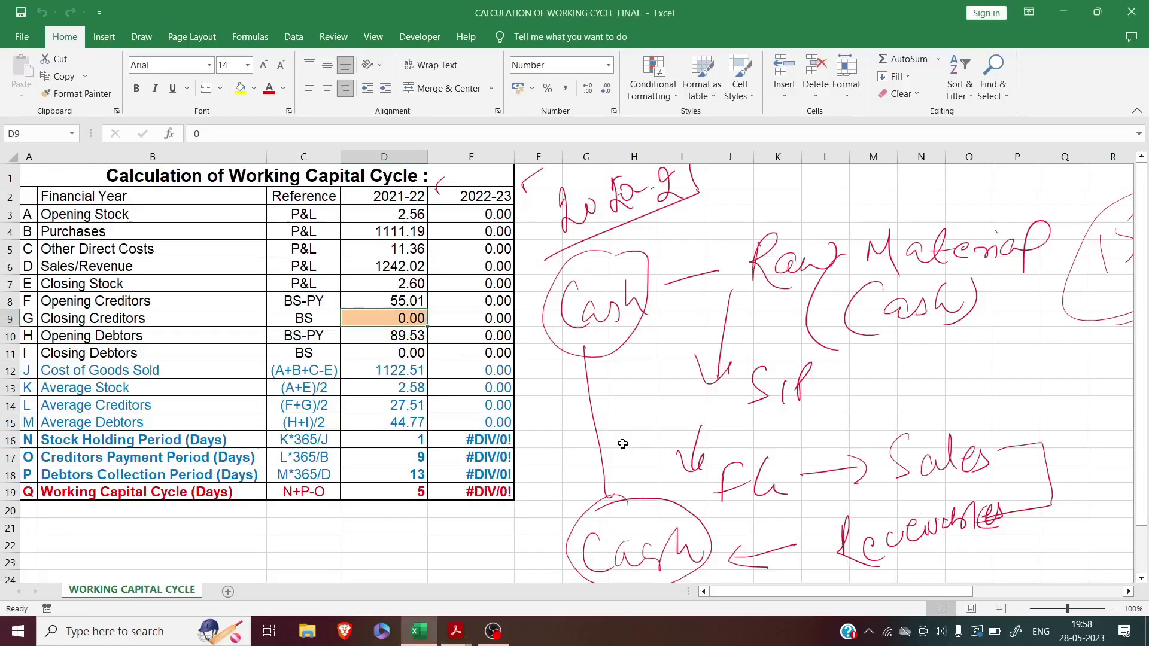
{"action": "type", "text": "93.53"}
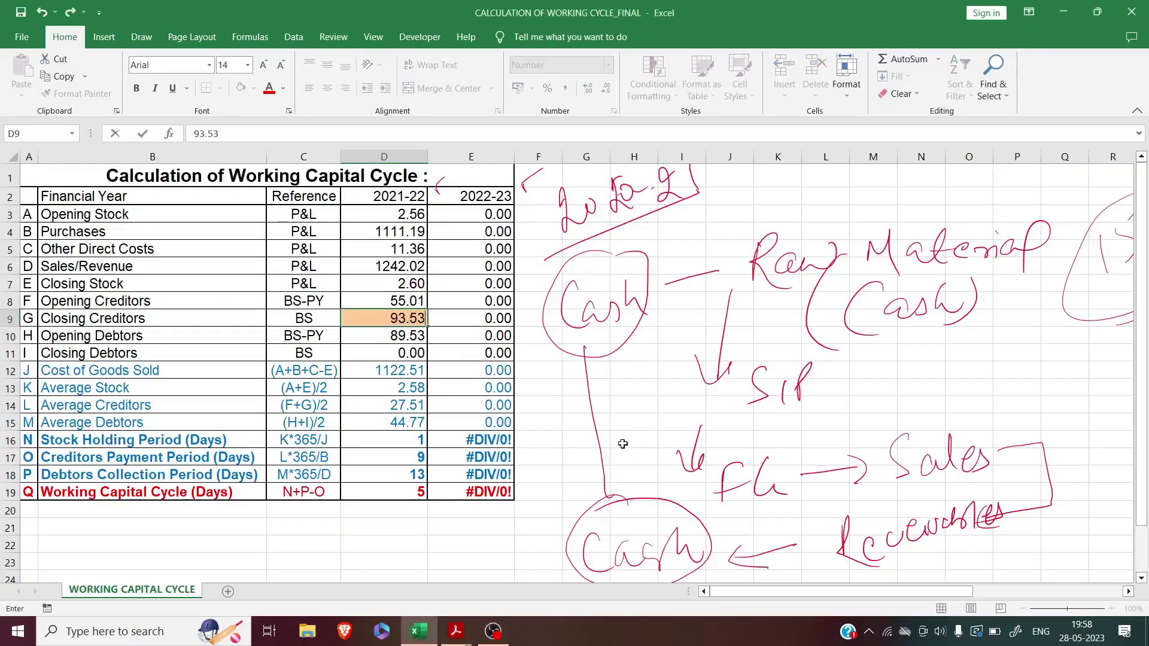
{"action": "key", "text": "Return"}
{"action": "key", "text": "Return"}
Circle sundry debtors 12,026,230.80 and enter 120.26 as 2021-22 closing debtors
{"action": "key", "text": "alt+Tab"}
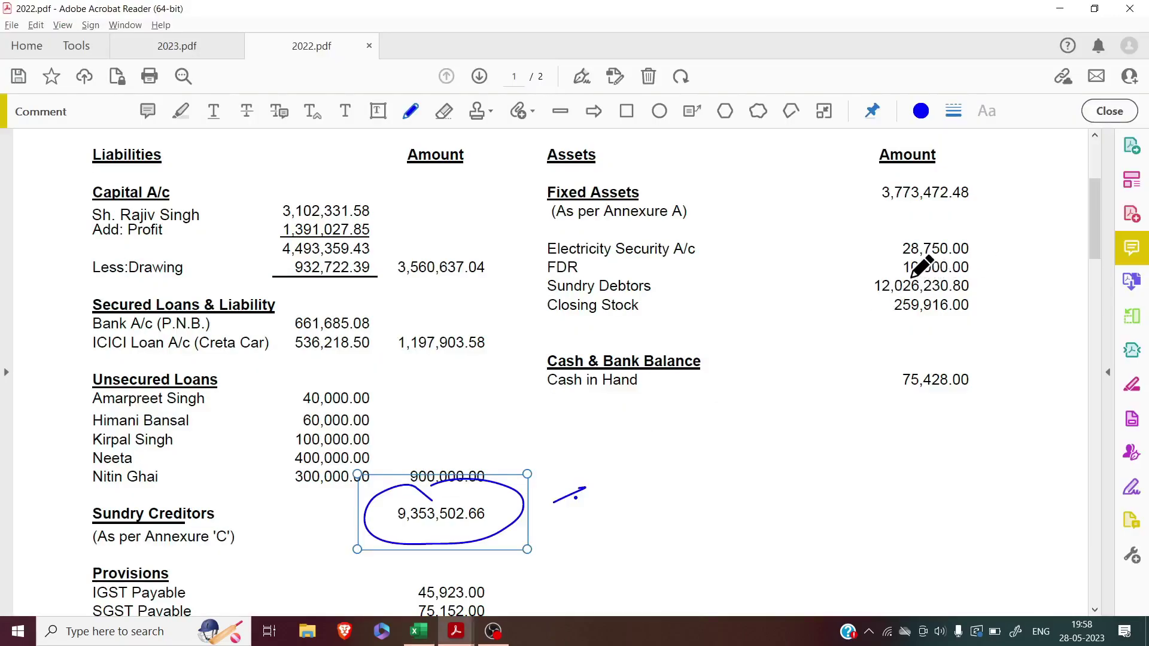
{"action": "mouse_move", "coordinate": [911, 277]}
{"action": "left_mouse_down"}
{"action": "mouse_move", "coordinate": [869, 279]}
{"action": "mouse_move", "coordinate": [915, 308]}
{"action": "mouse_move", "coordinate": [979, 275]}
{"action": "mouse_move", "coordinate": [929, 274]}
{"action": "left_mouse_up"}
{"action": "key", "text": "alt+Tab"}
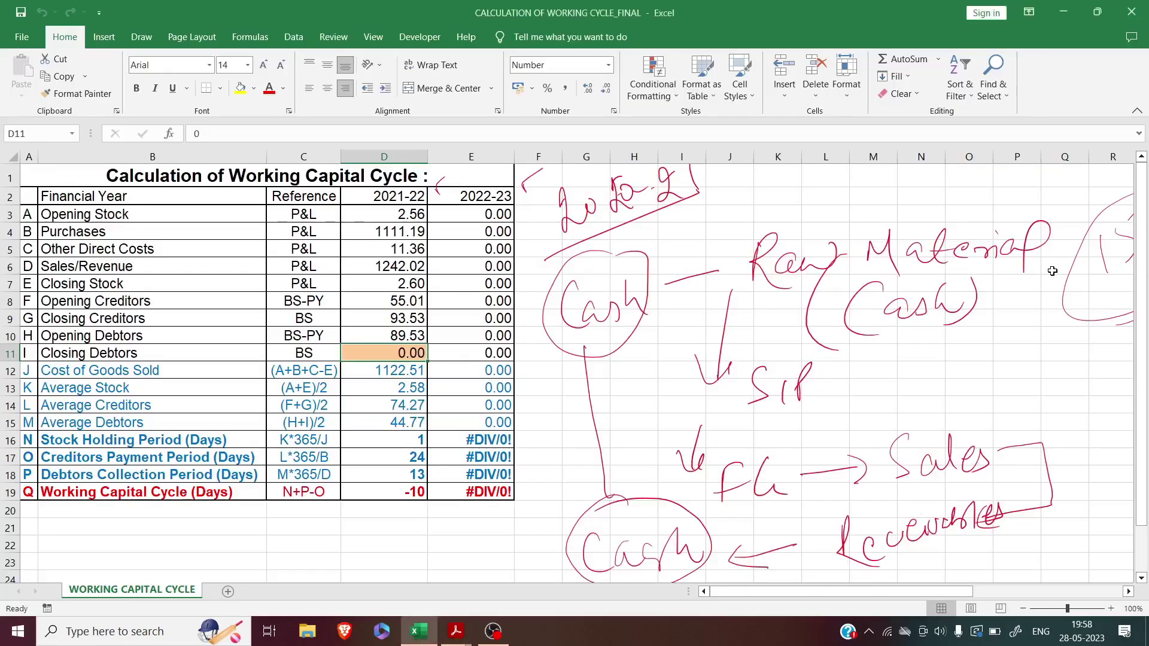
{"action": "type", "text": "26"}
{"action": "key", "text": "Return"}
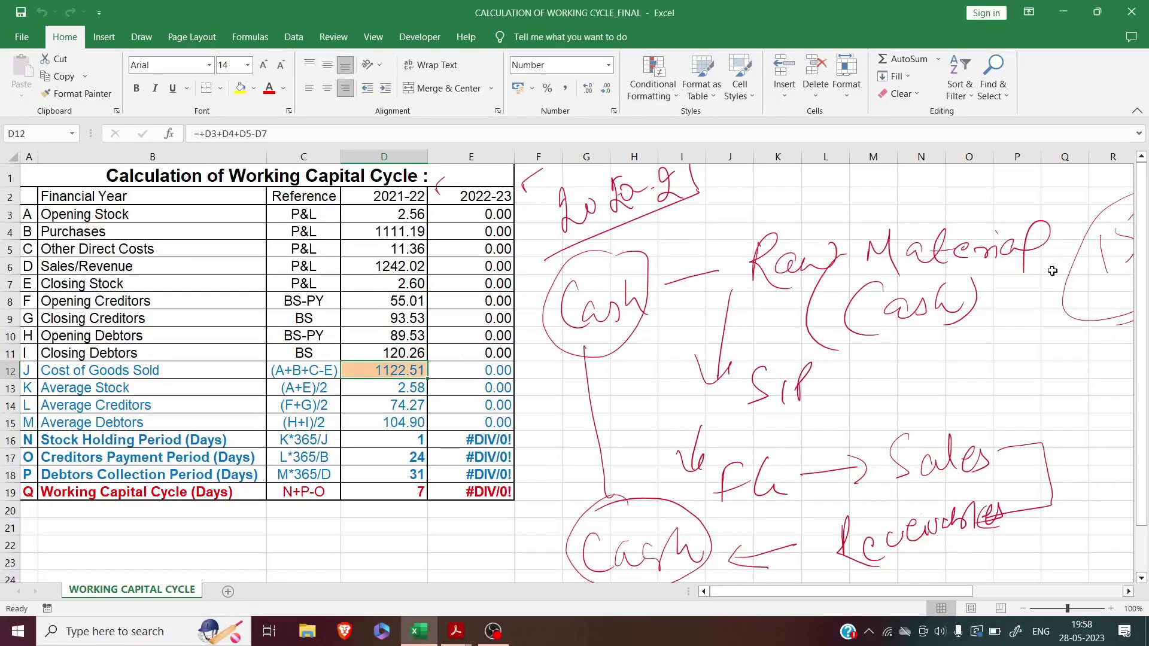
{"action": "key", "text": "Up"}
{"action": "key", "text": "Up"}
{"action": "key", "text": "Up"}
{"action": "key", "text": "Up"}
{"action": "key", "text": "Up"}
{"action": "key", "text": "Up"}
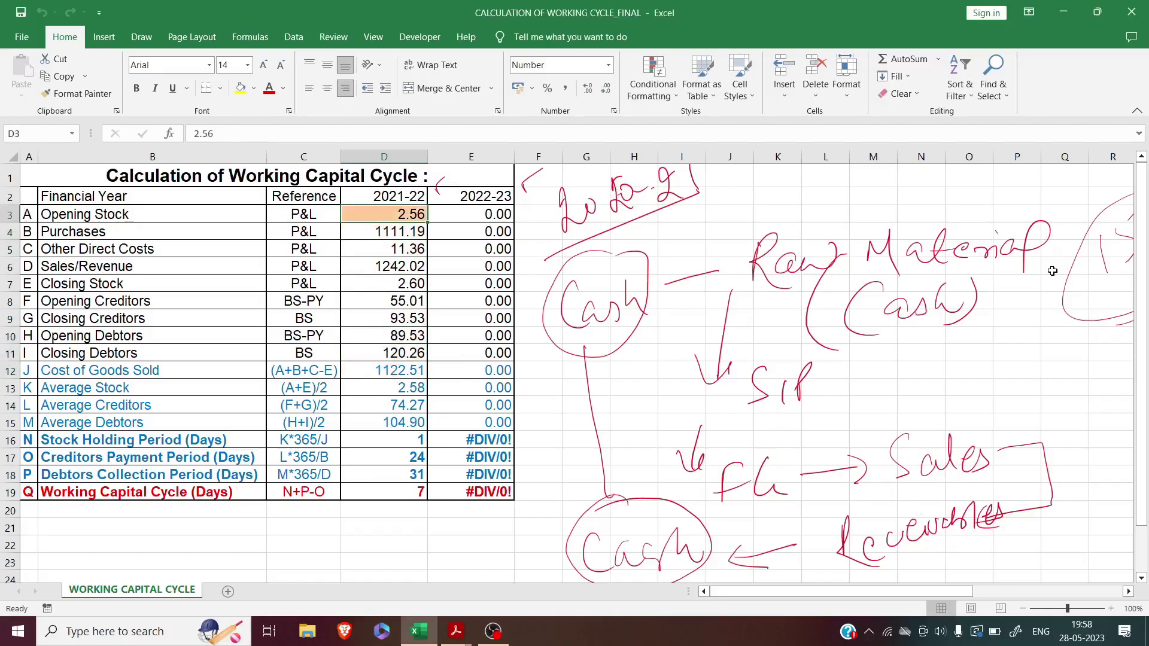
{"action": "key", "text": "Up"}
{"action": "key", "text": "Down"}
{"action": "key", "text": "Down"}
{"action": "key", "text": "Down"}
{"action": "key", "text": "Down"}
{"action": "key", "text": "Down"}
{"action": "key", "text": "Down"}
{"action": "key", "text": "Down"}
{"action": "key", "text": "Down"}
{"action": "key", "text": "Down"}
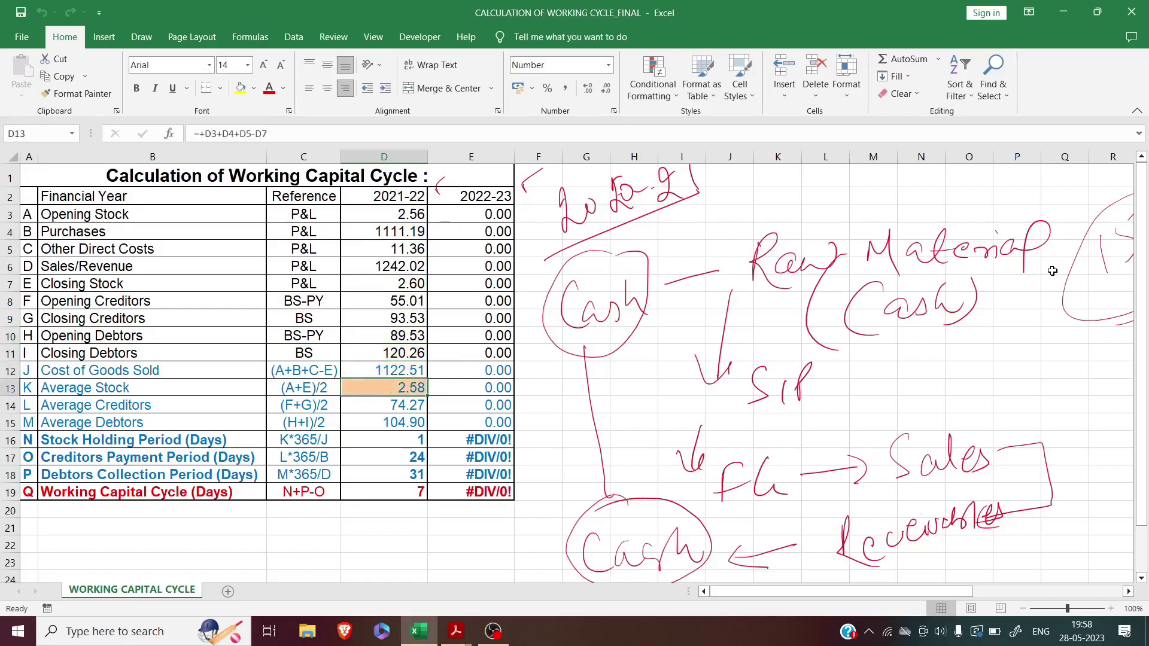
{"action": "key", "text": "Down"}
{"action": "key", "text": "Down"}
{"action": "key", "text": "Down"}
{"action": "key", "text": "Down"}
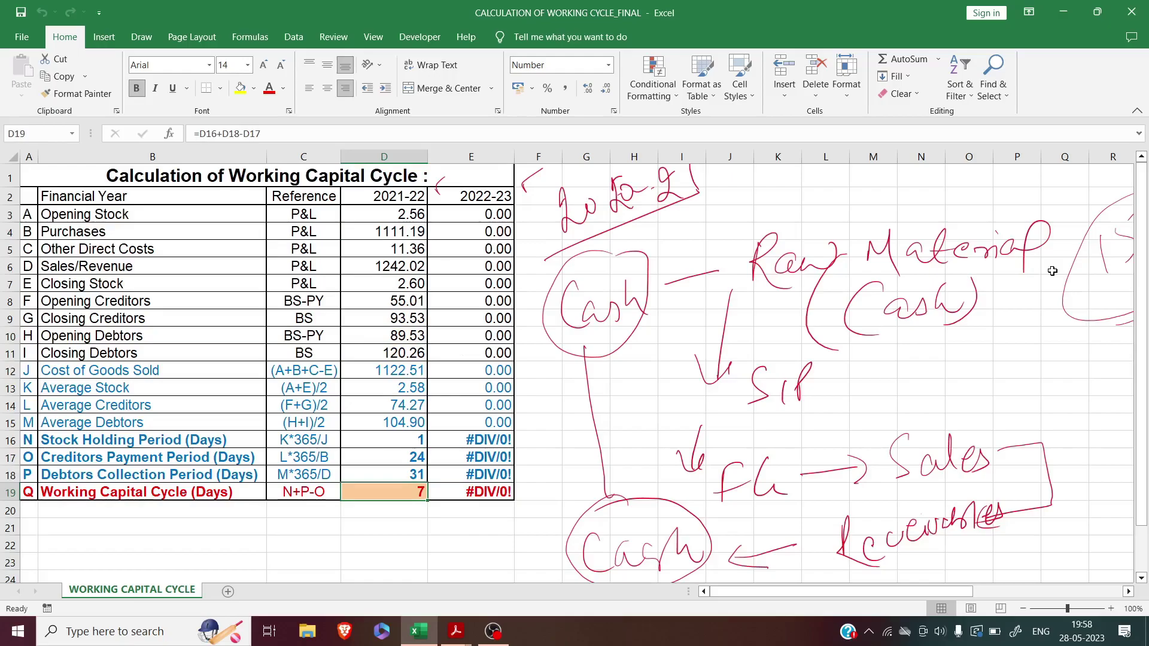
{"action": "key", "text": "Right"}
{"action": "key", "text": "Up"}
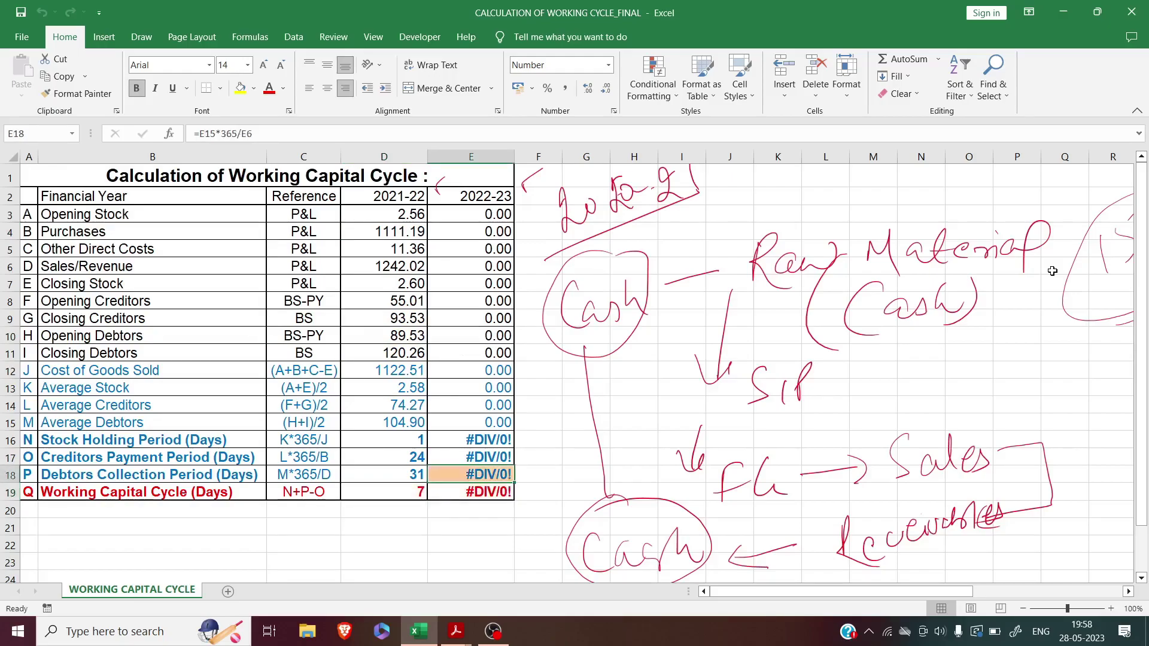
{"action": "key", "text": "Up"}
{"action": "key", "text": "Up"}
{"action": "key", "text": "Up"}
{"action": "key", "text": "Up"}
{"action": "key", "text": "Up"}
{"action": "key", "text": "Up"}
{"action": "key", "text": "Up"}
{"action": "key", "text": "Up"}
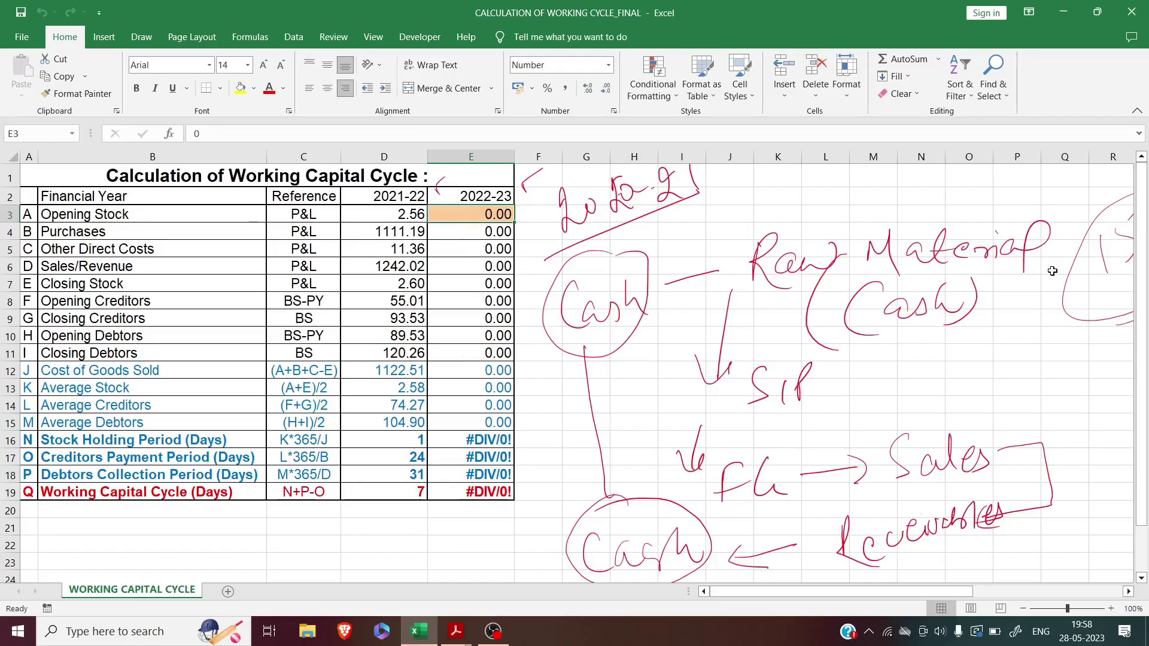
{"action": "key", "text": "alt+Tab"}
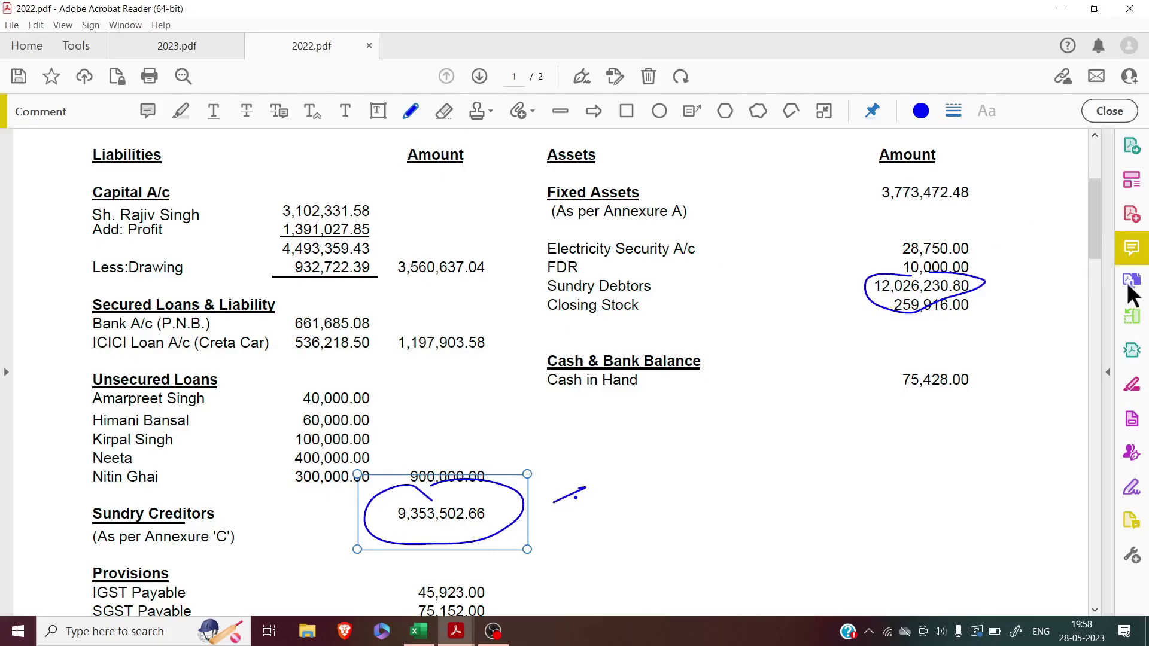
{"action": "key", "text": "alt"}
{"action": "key", "text": "alt"}
{"action": "mouse_move", "coordinate": [1091, 230]}
{"action": "left_mouse_down"}
{"action": "mouse_move", "coordinate": [1090, 204]}
{"action": "mouse_move", "coordinate": [1092, 236]}
{"action": "left_mouse_up"}
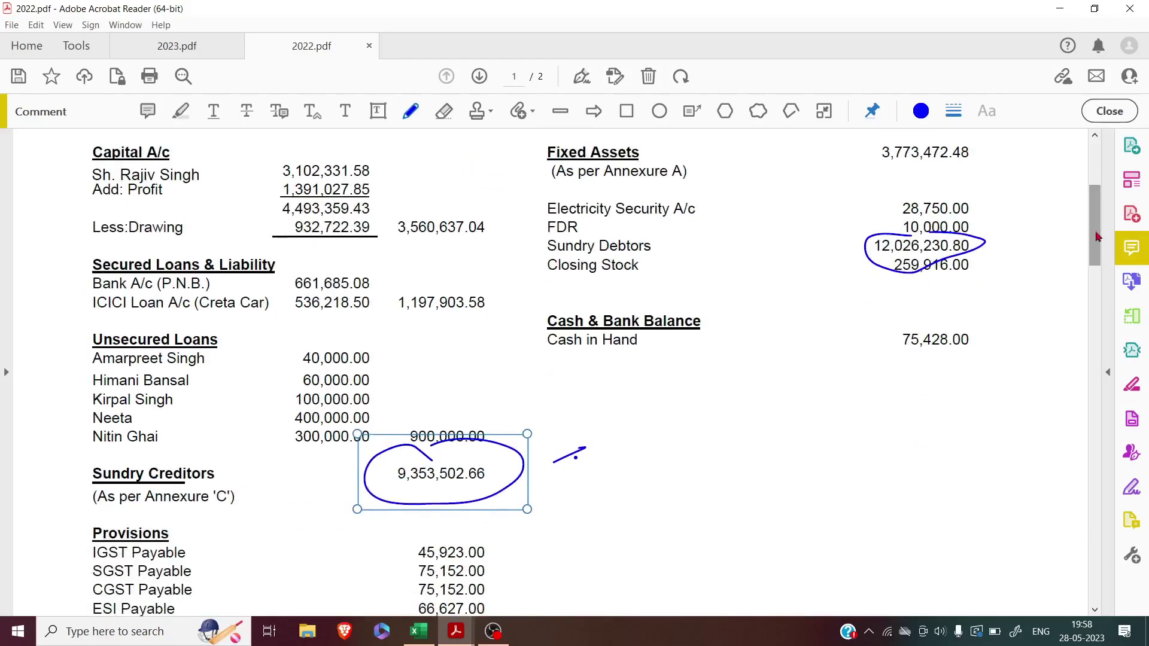
{"action": "key", "text": "alt+Tab"}
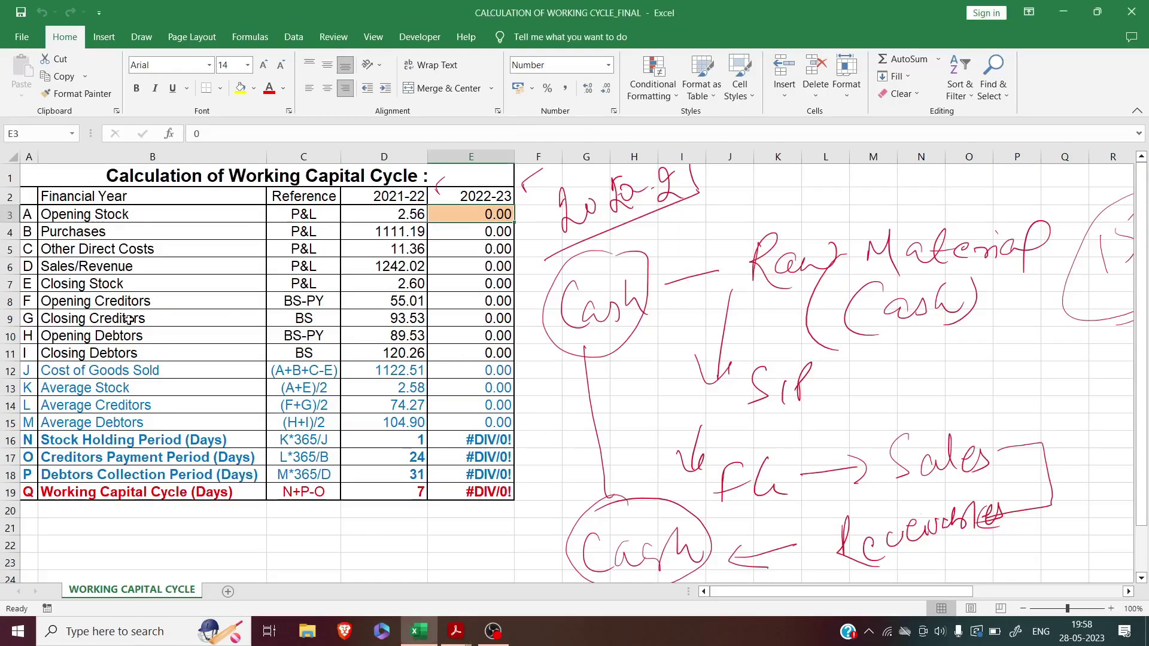
Compare the 2022-23 opening creditors and debtors rows with 2021-22 closing figures 93.53 and 120.26
{"action": "left_click", "coordinate": [138, 302]}
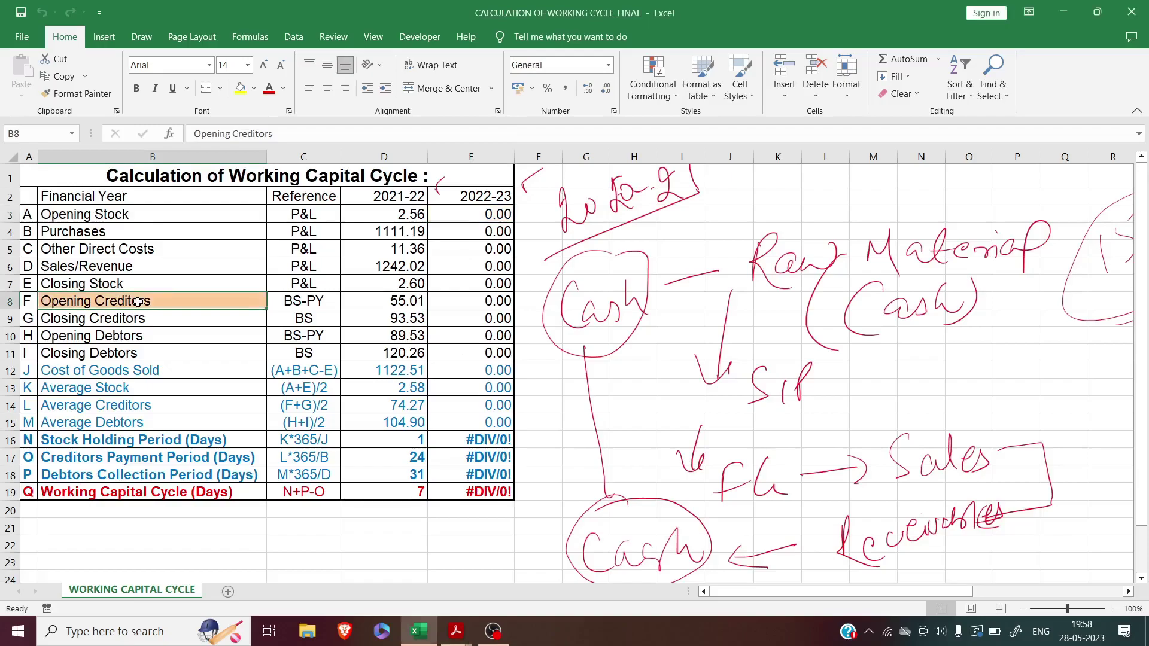
{"action": "left_click", "coordinate": [156, 336]}
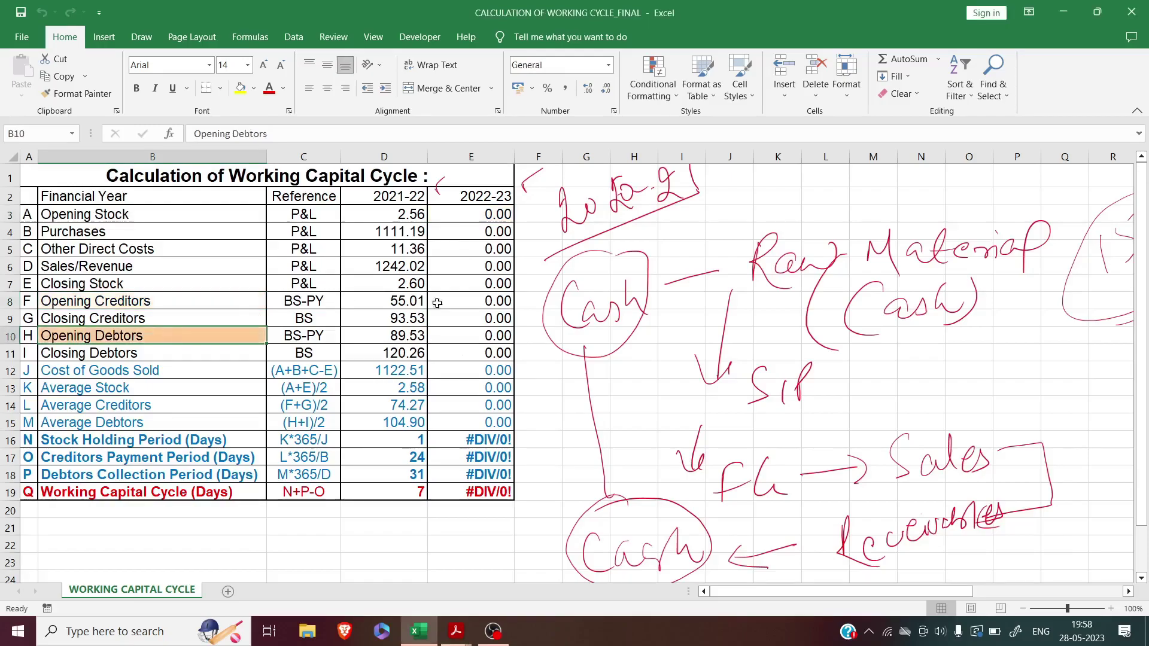
{"action": "left_click", "coordinate": [481, 299]}
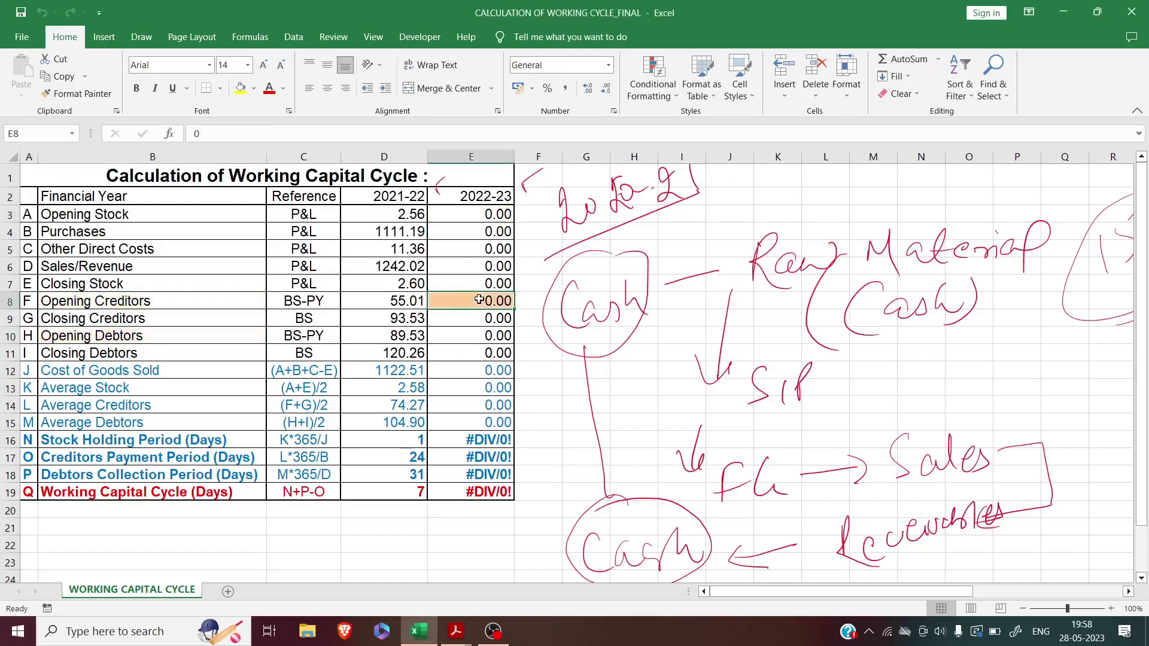
{"action": "left_click", "coordinate": [390, 191]}
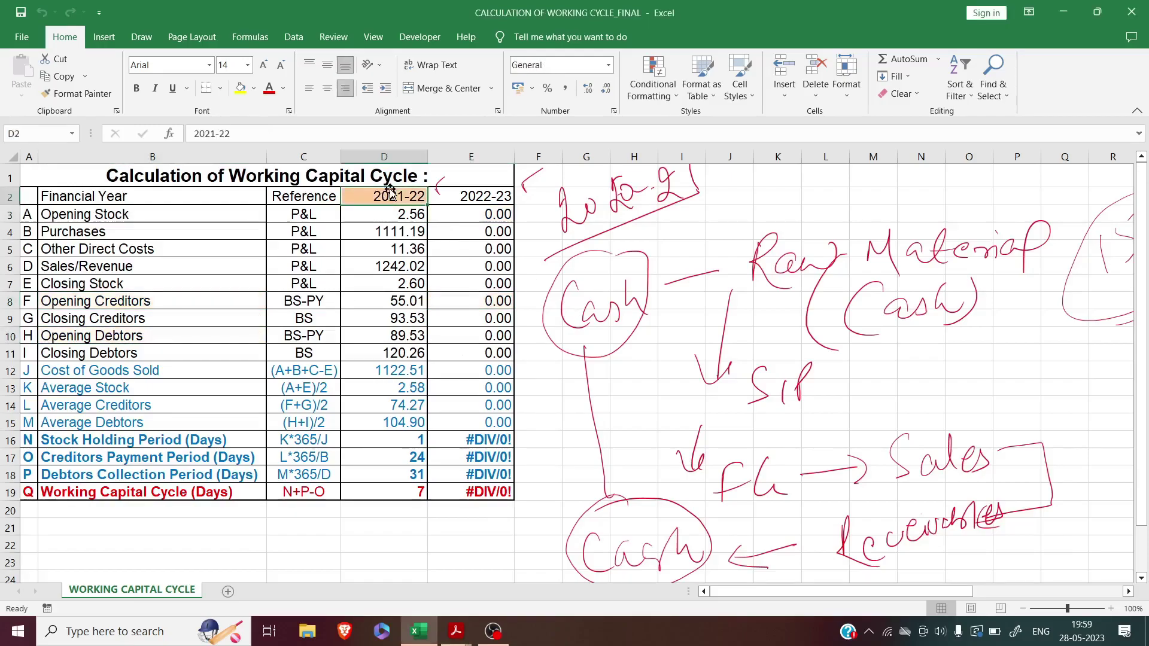
{"action": "left_click", "coordinate": [386, 319]}
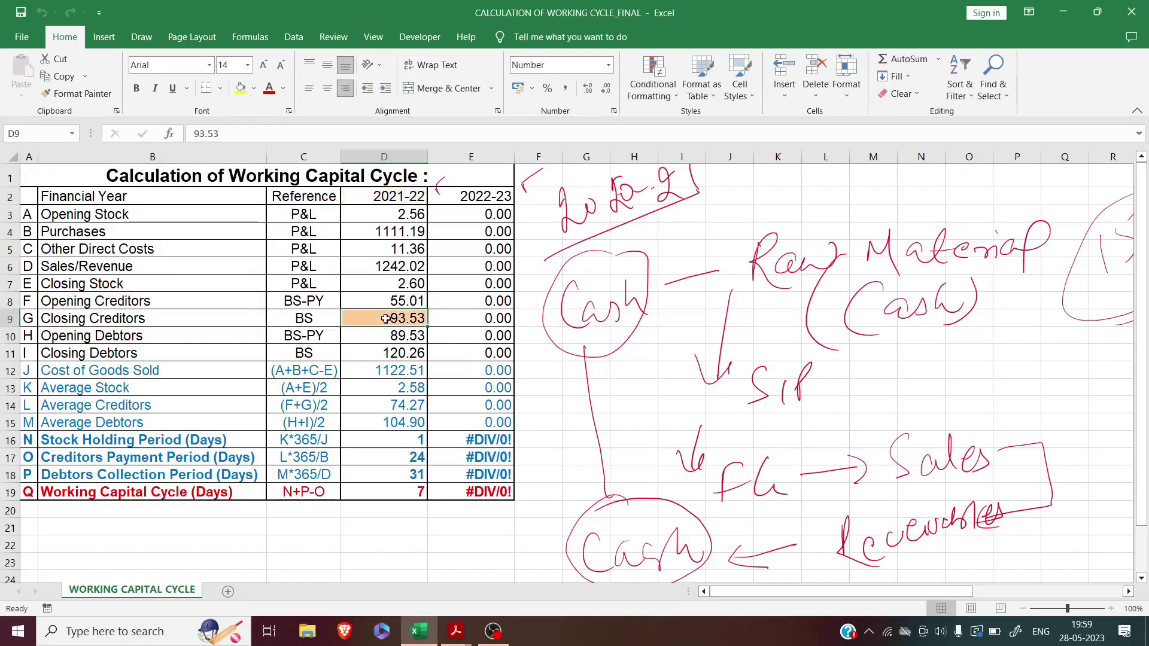
{"action": "left_click", "coordinate": [487, 301]}
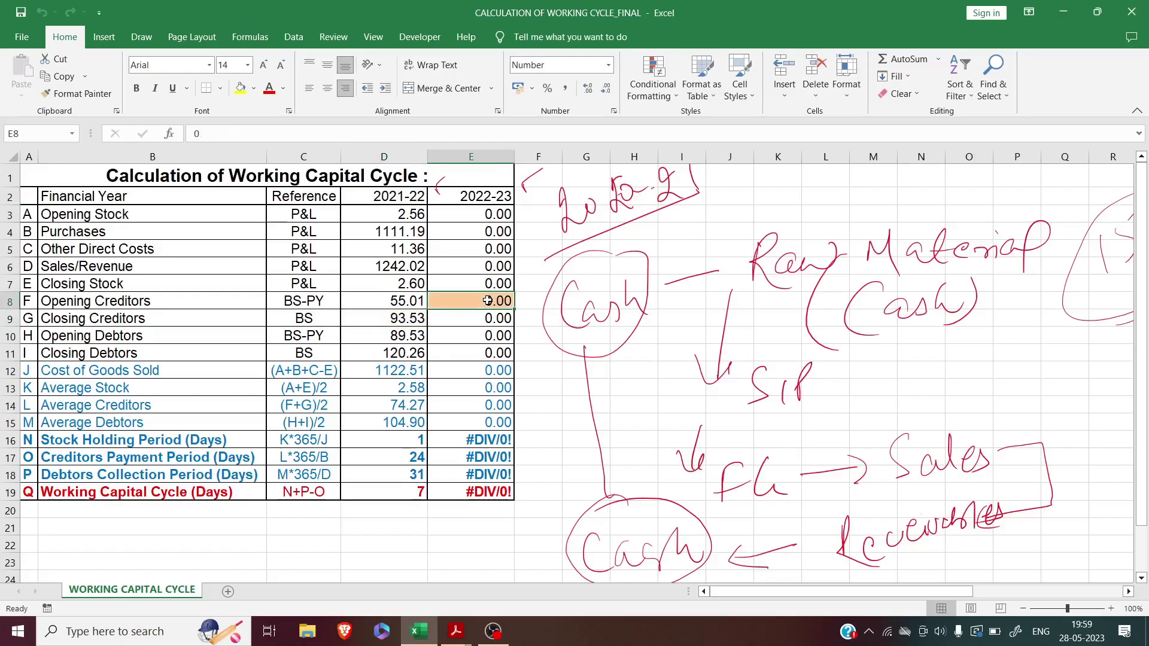
{"action": "left_click", "coordinate": [371, 353]}
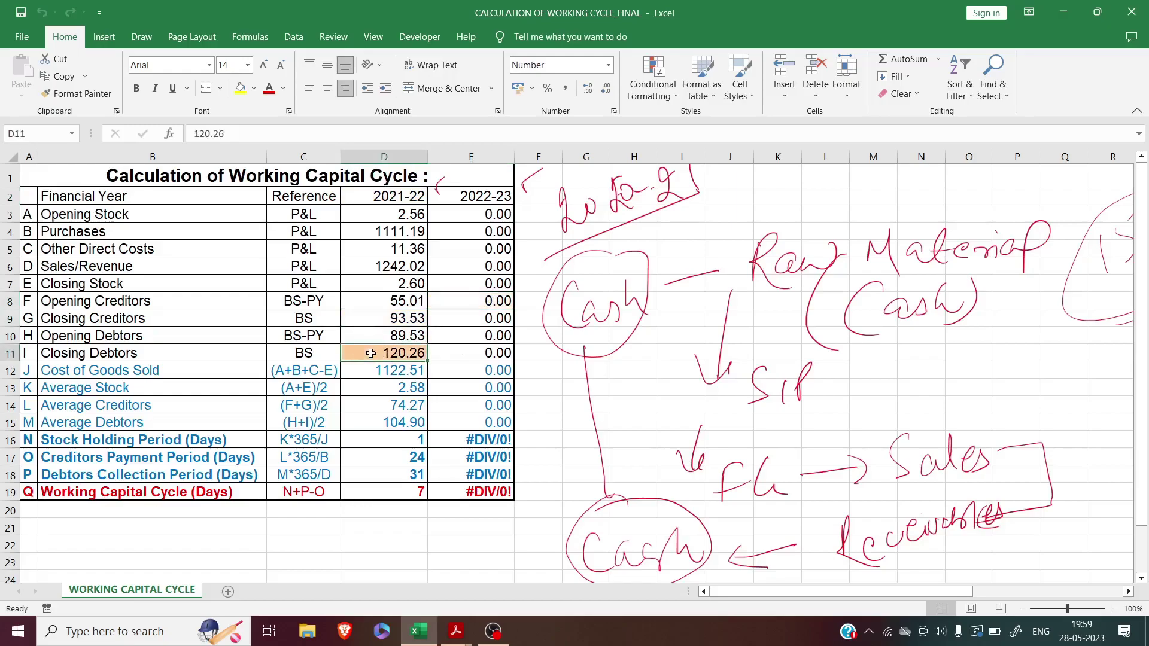
{"action": "left_click", "coordinate": [461, 335]}
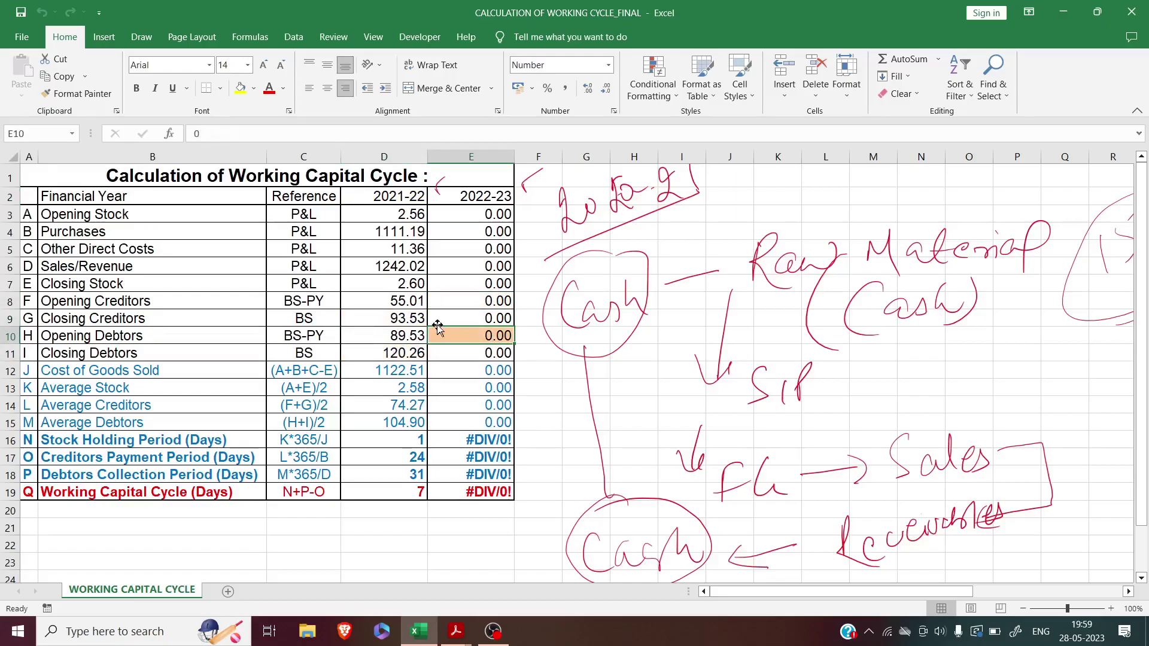
{"action": "left_click", "coordinate": [386, 318]}
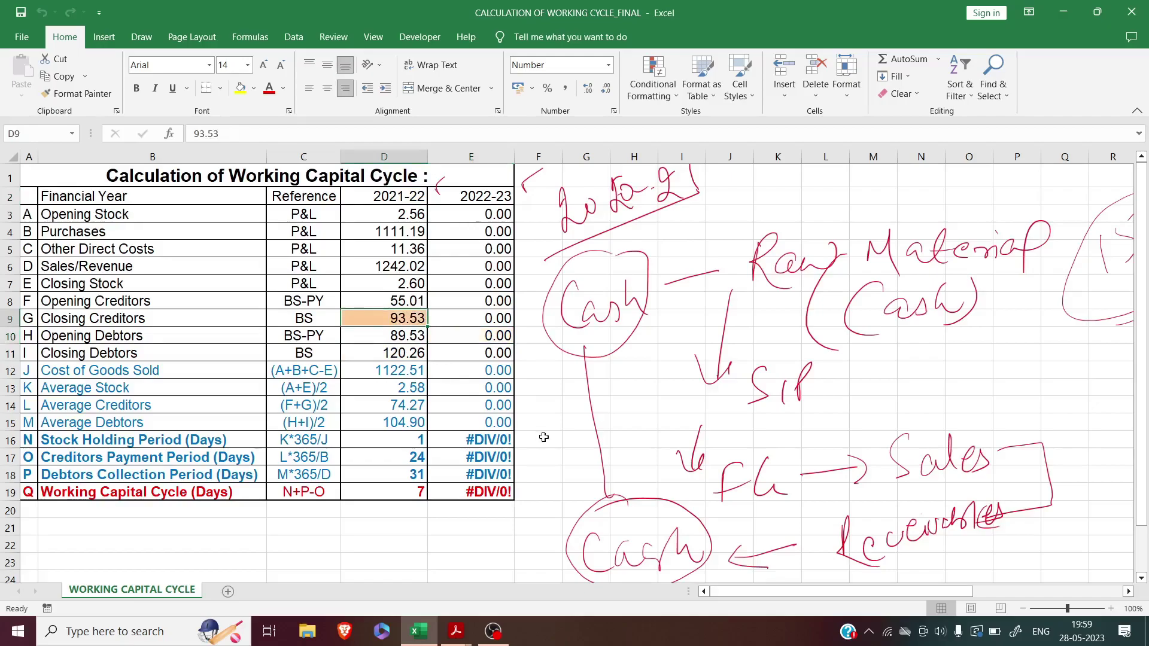
Enter 93.53 as 2022-23 opening creditors and 120.26 as opening debtors
{"action": "key", "text": "Right"}
{"action": "key", "text": "Up"}
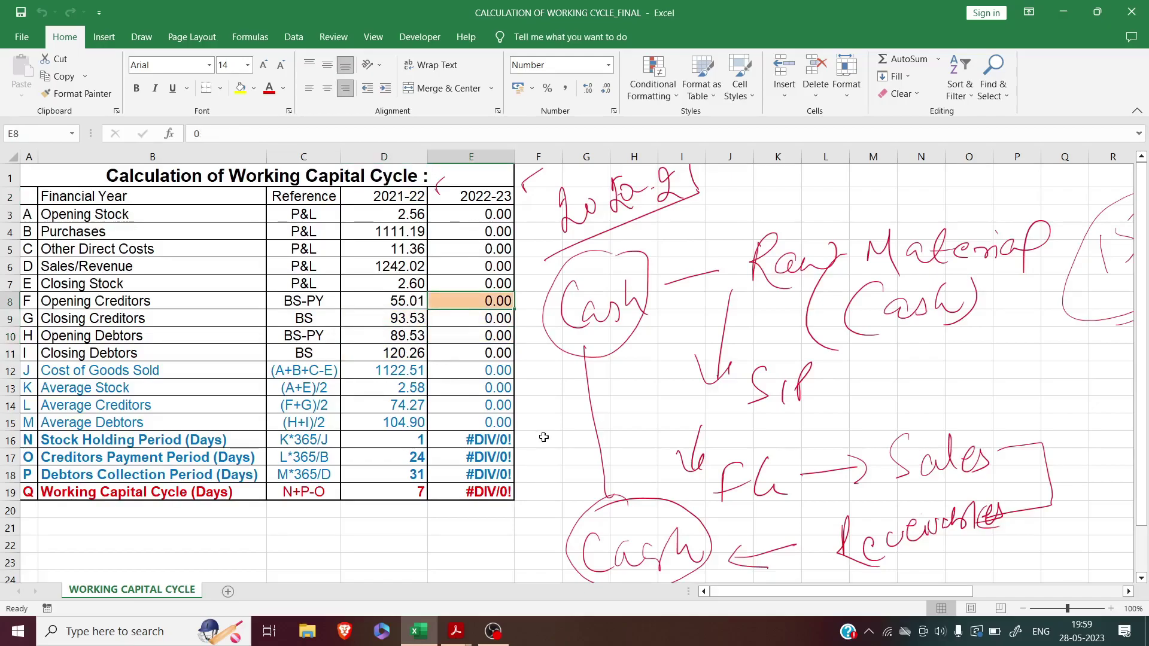
{"action": "type", "text": "93.53"}
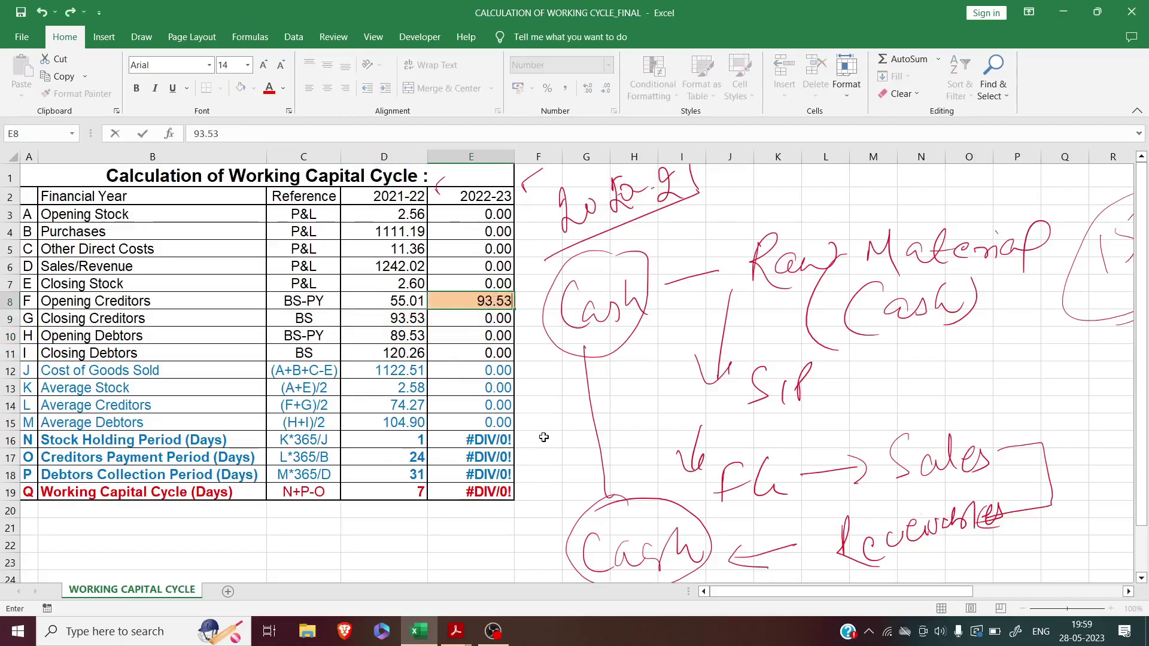
{"action": "key", "text": "Return"}
{"action": "key", "text": "Down"}
{"action": "type", "text": "12"}
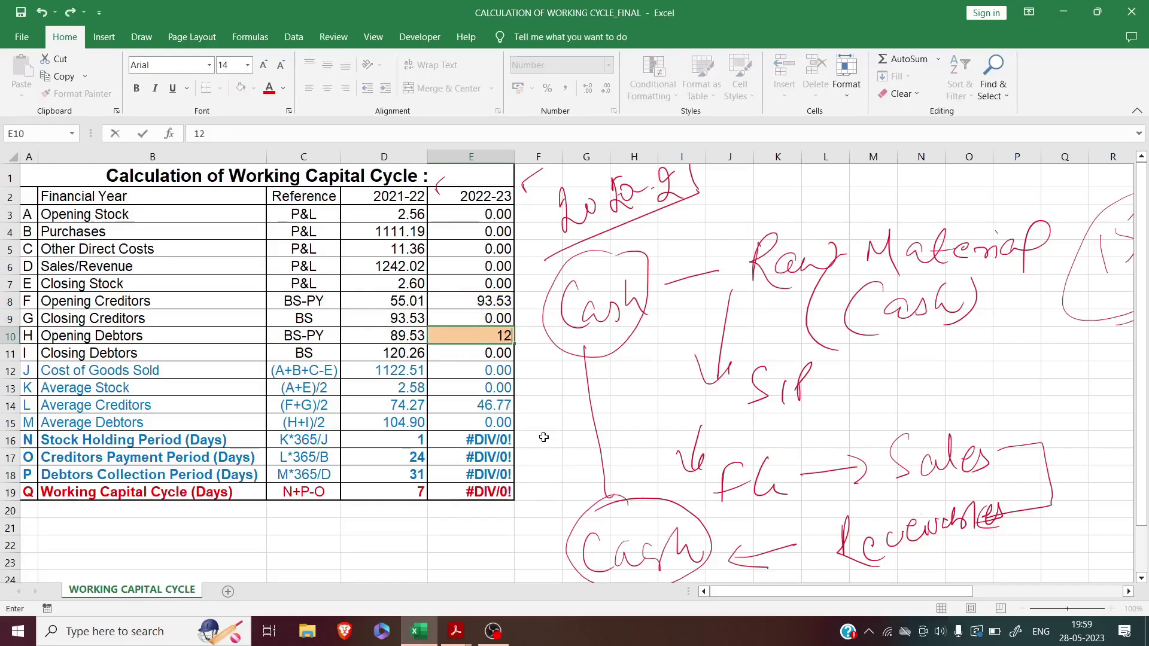
{"action": "type", "text": "0.26"}
{"action": "key", "text": "Return"}
{"action": "key", "text": "Up"}
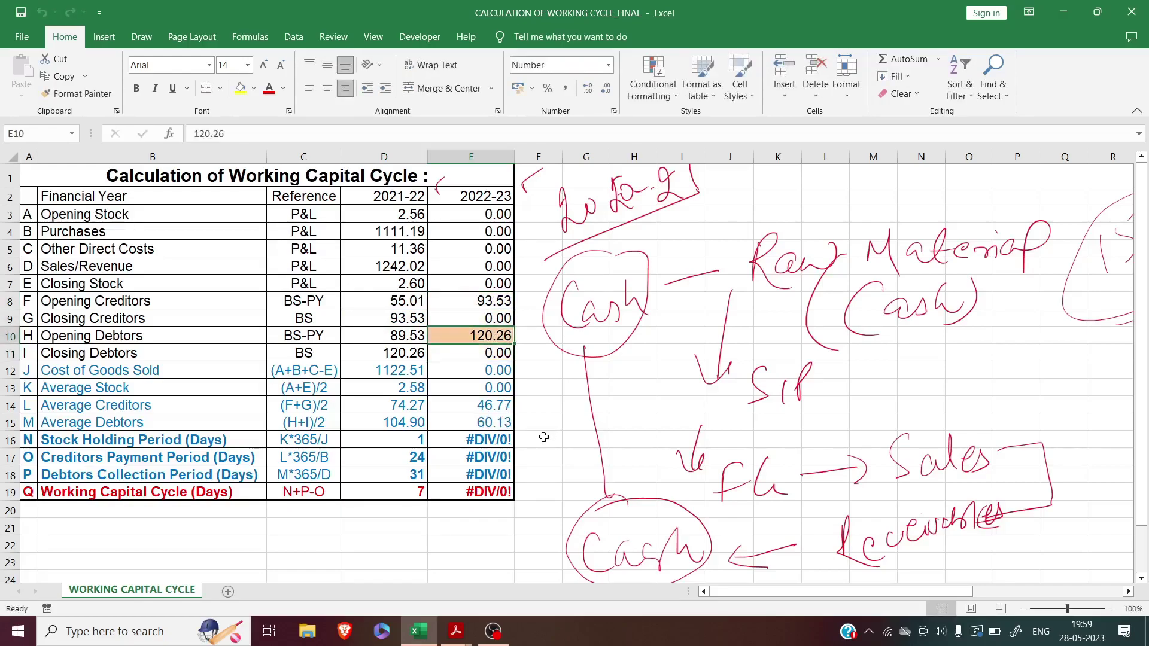
{"action": "key", "text": "Up"}
{"action": "key", "text": "Up"}
{"action": "key", "text": "Up"}
{"action": "key", "text": "Up"}
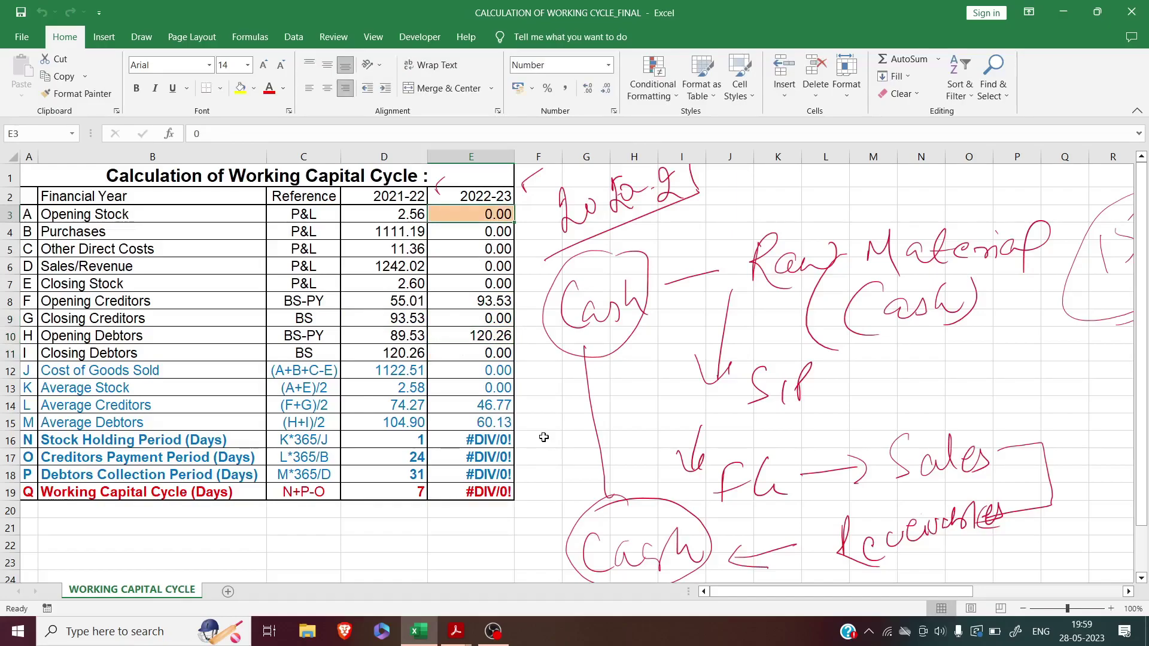
Open the 2023 PDF and tick the opening stock figure 2,59,916.00 on page 2
{"action": "key", "text": "alt+Tab"}
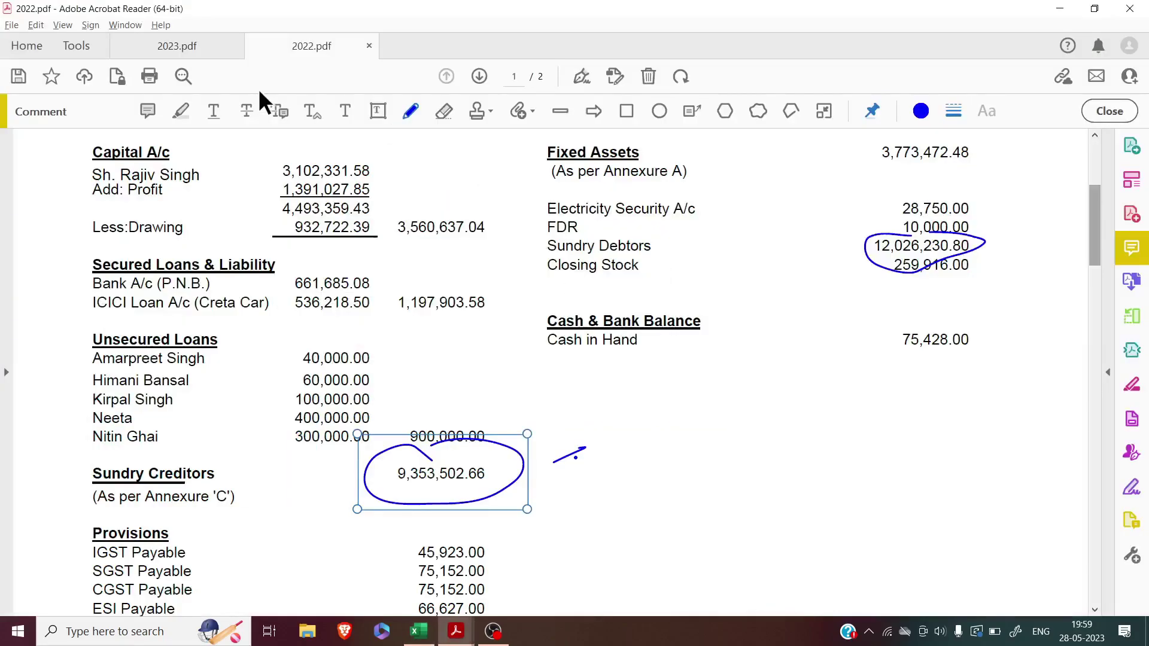
{"action": "left_click", "coordinate": [191, 48]}
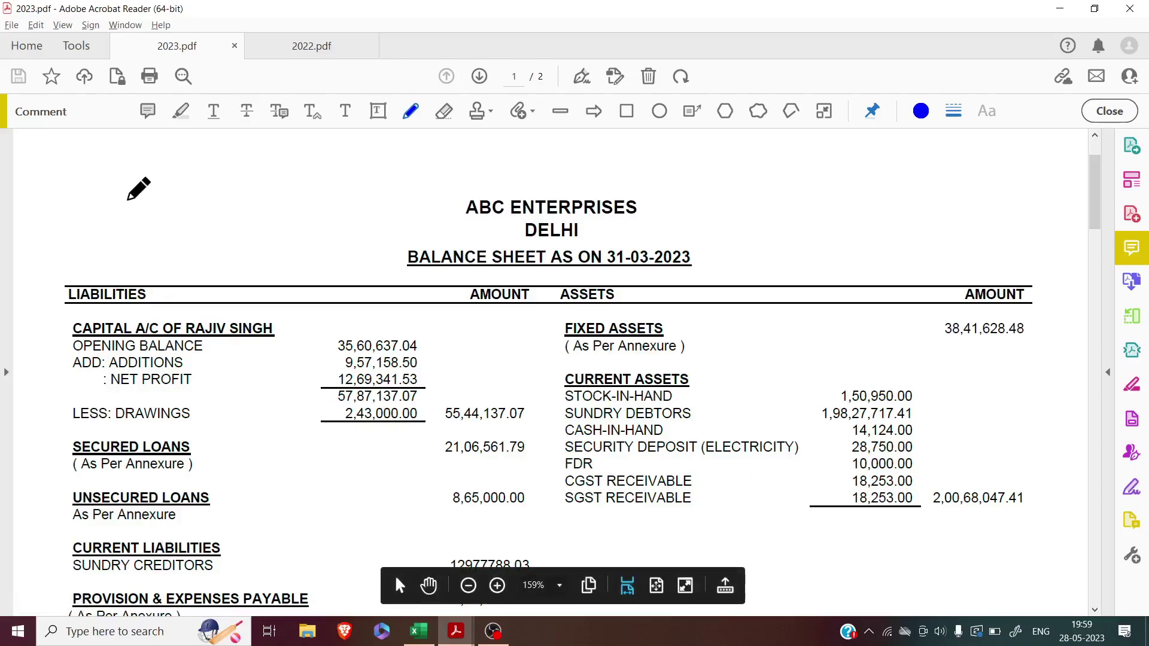
{"action": "key", "text": "alt+Tab"}
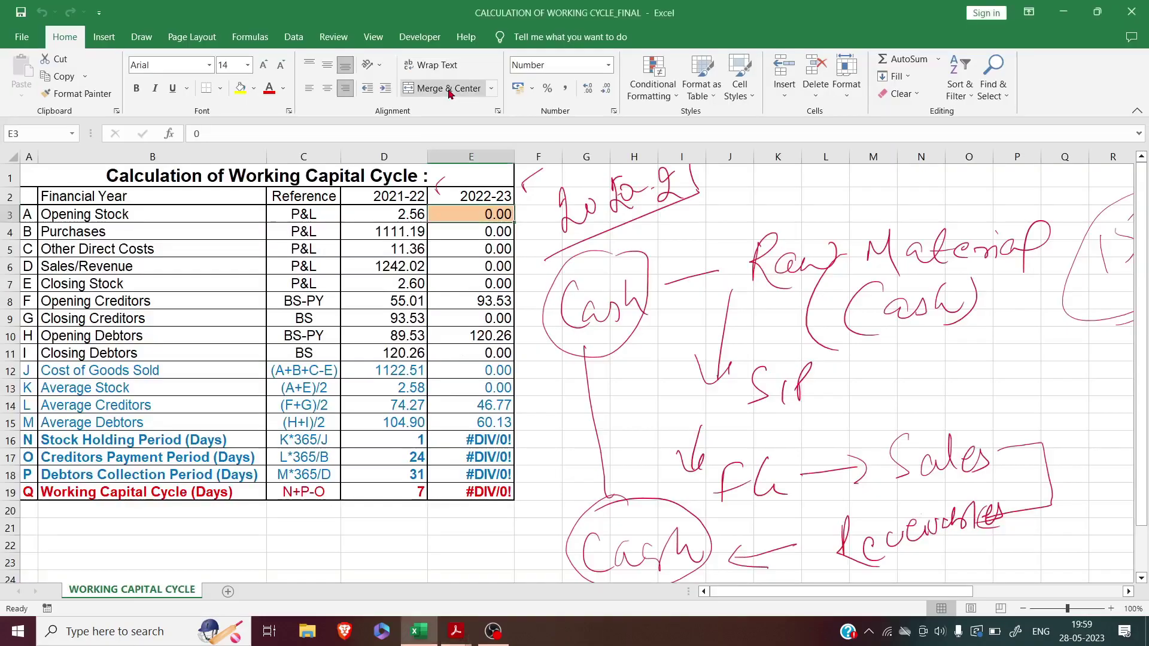
{"action": "key", "text": "alt+Tab"}
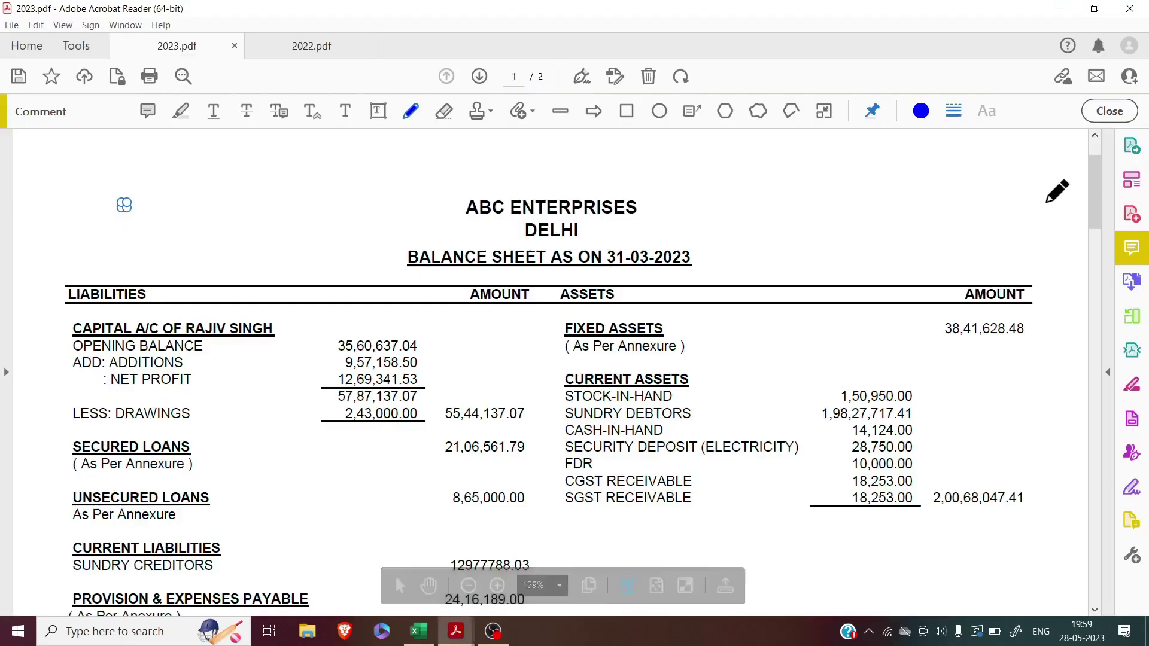
{"action": "left_click_drag", "start_coordinate": [1095, 198], "coordinate": [1098, 438]}
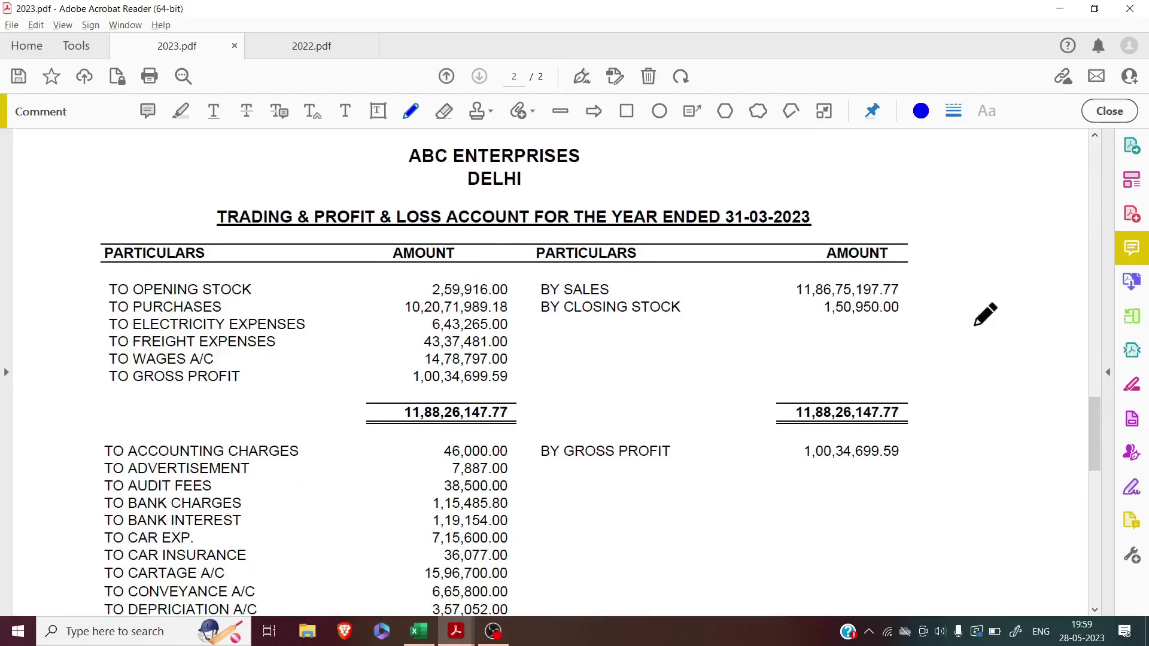
{"action": "left_click_drag", "start_coordinate": [513, 279], "coordinate": [516, 297]}
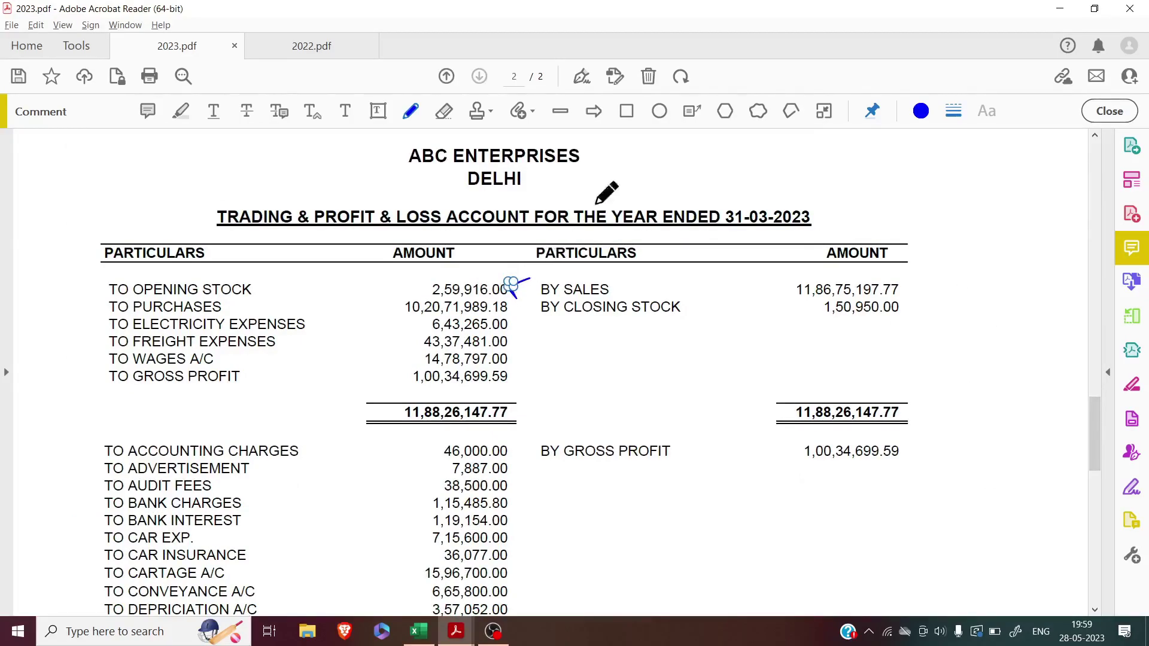
{"action": "key", "text": "alt+Tab"}
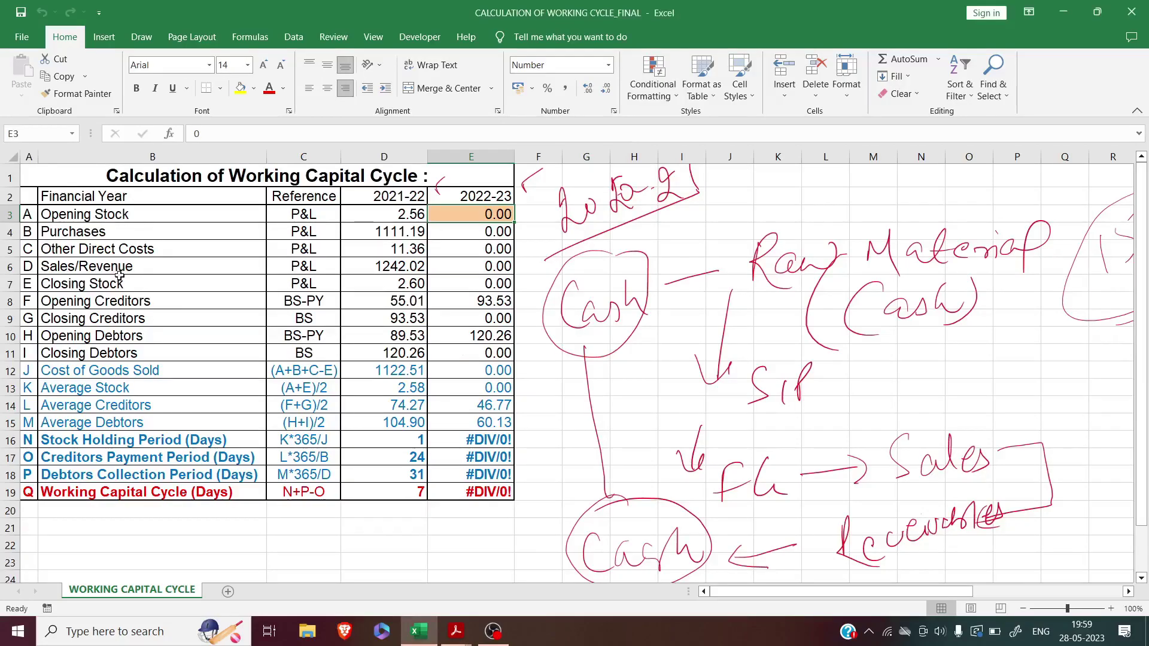
Check the 2021-22 closing stock 2.60 and select the 2022-23 opening stock cell
{"action": "left_click", "coordinate": [139, 279]}
{"action": "left_click", "coordinate": [390, 282]}
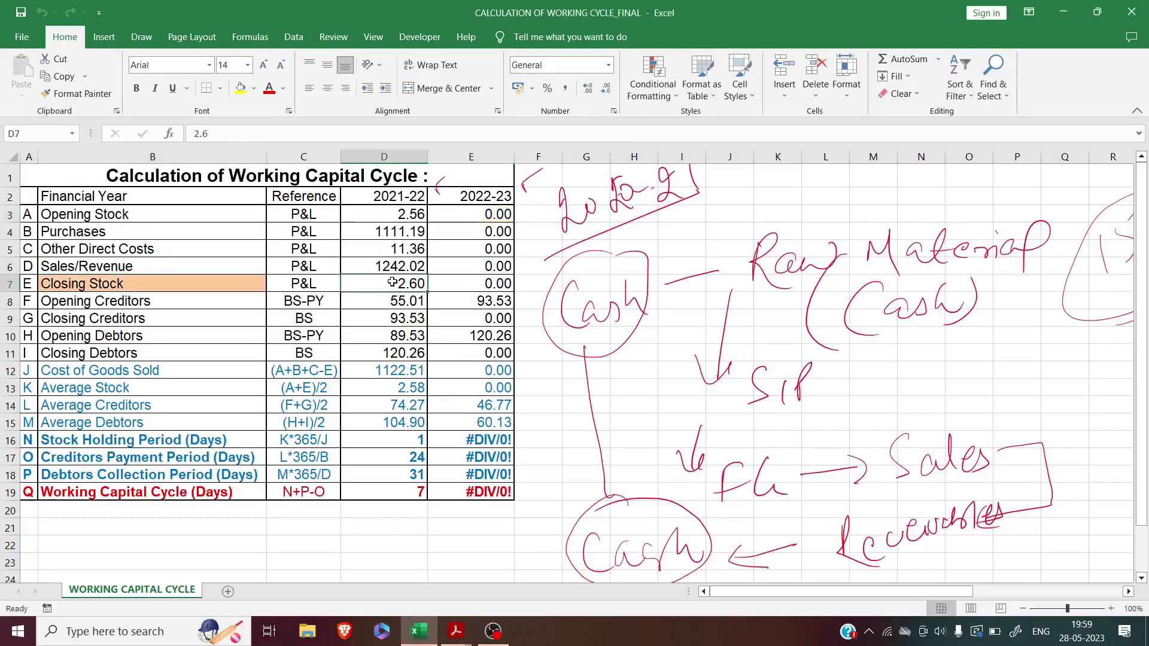
{"action": "left_click", "coordinate": [482, 202]}
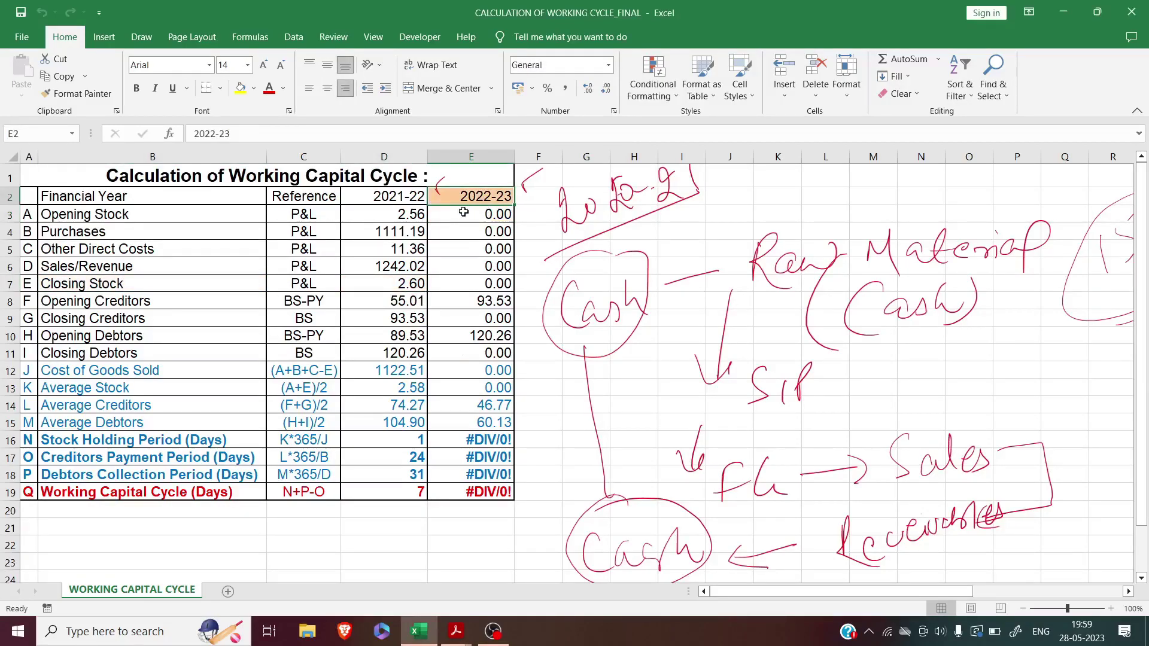
{"action": "left_click", "coordinate": [464, 212]}
{"action": "left_click", "coordinate": [388, 287]}
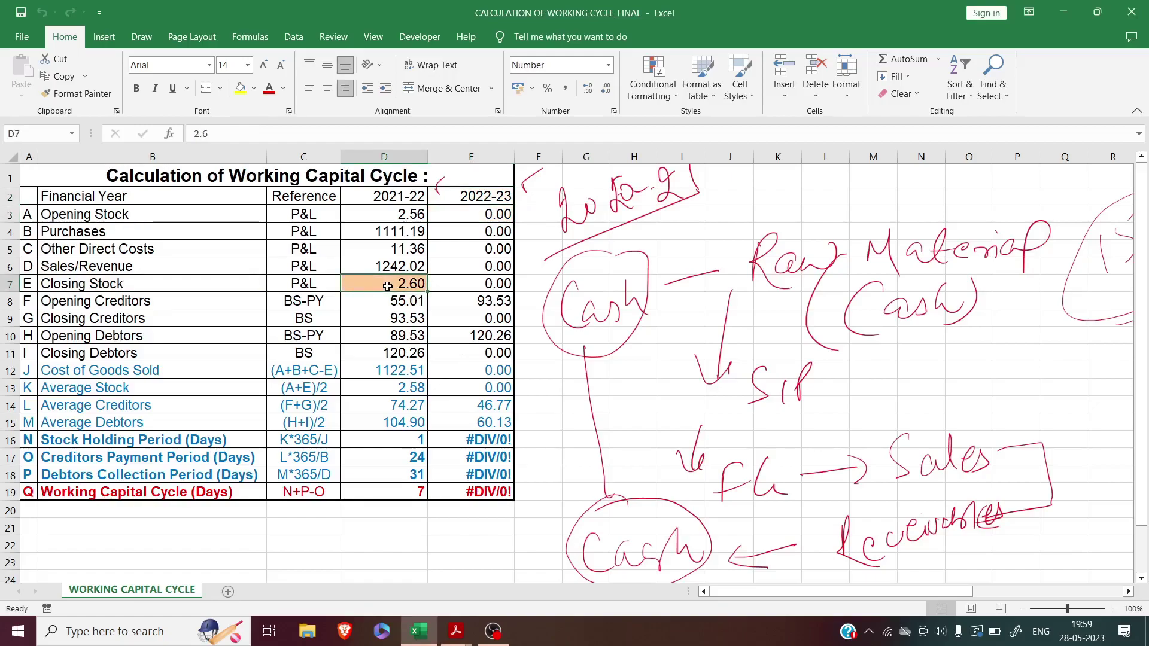
{"action": "left_click", "coordinate": [467, 217]}
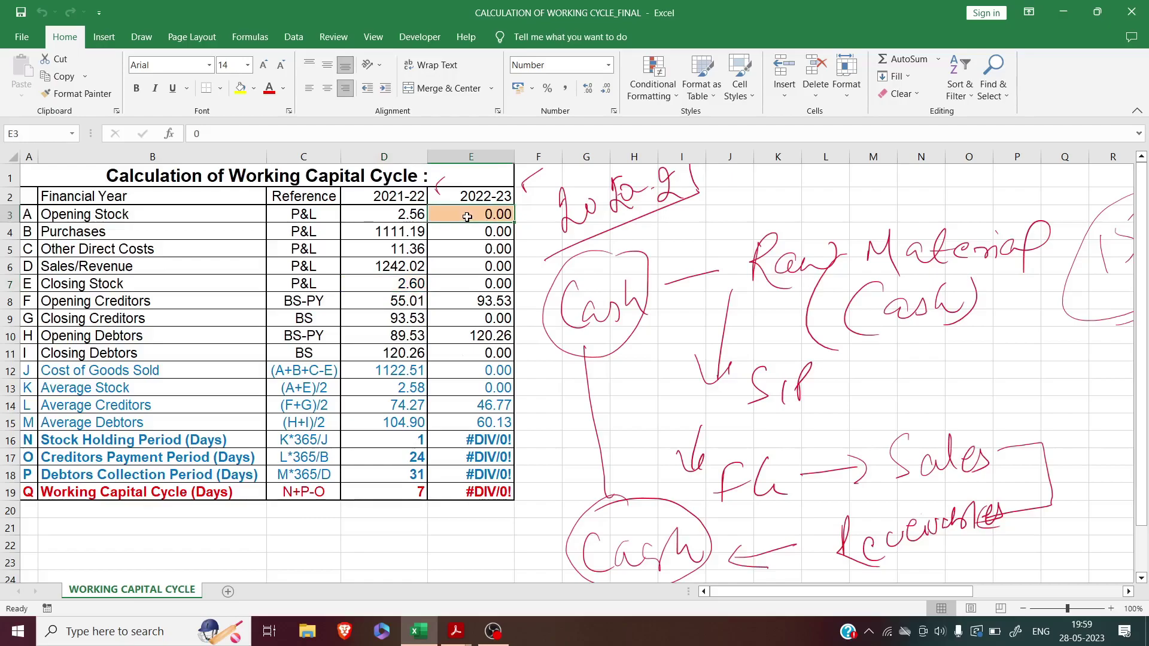
Enter 2022-23 opening stock 2.60, tick purchases 10,20,71,989.18 in the PDF, and enter 1020.72
{"action": "type", "text": "2.60"}
{"action": "key", "text": "Return"}
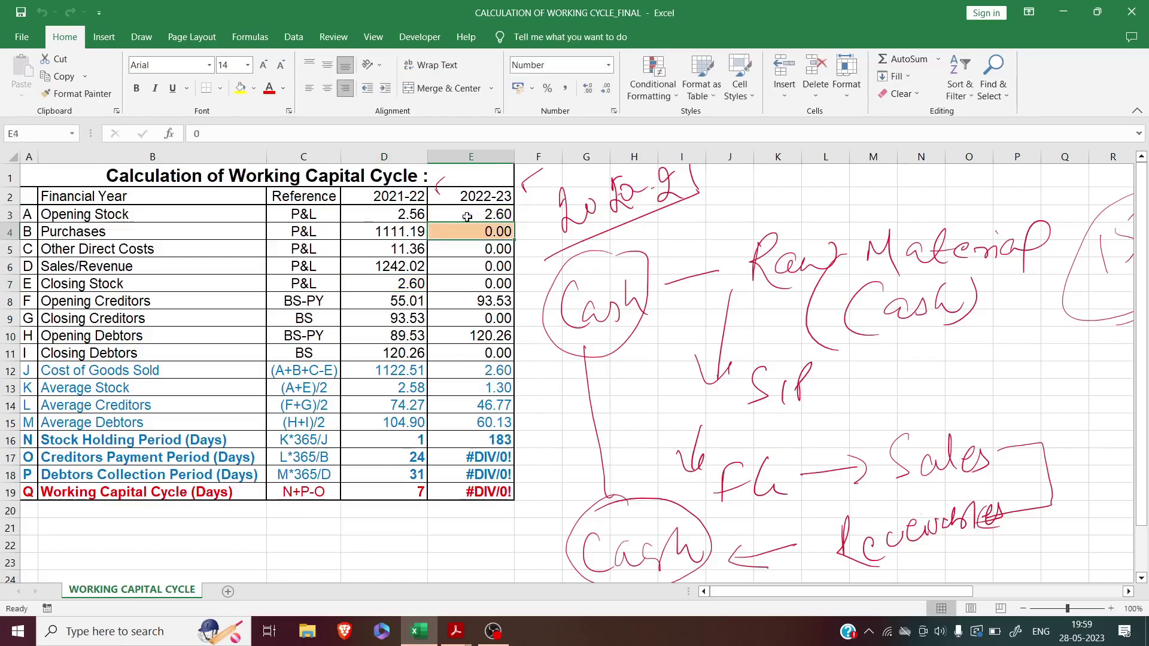
{"action": "key", "text": "alt+Tab"}
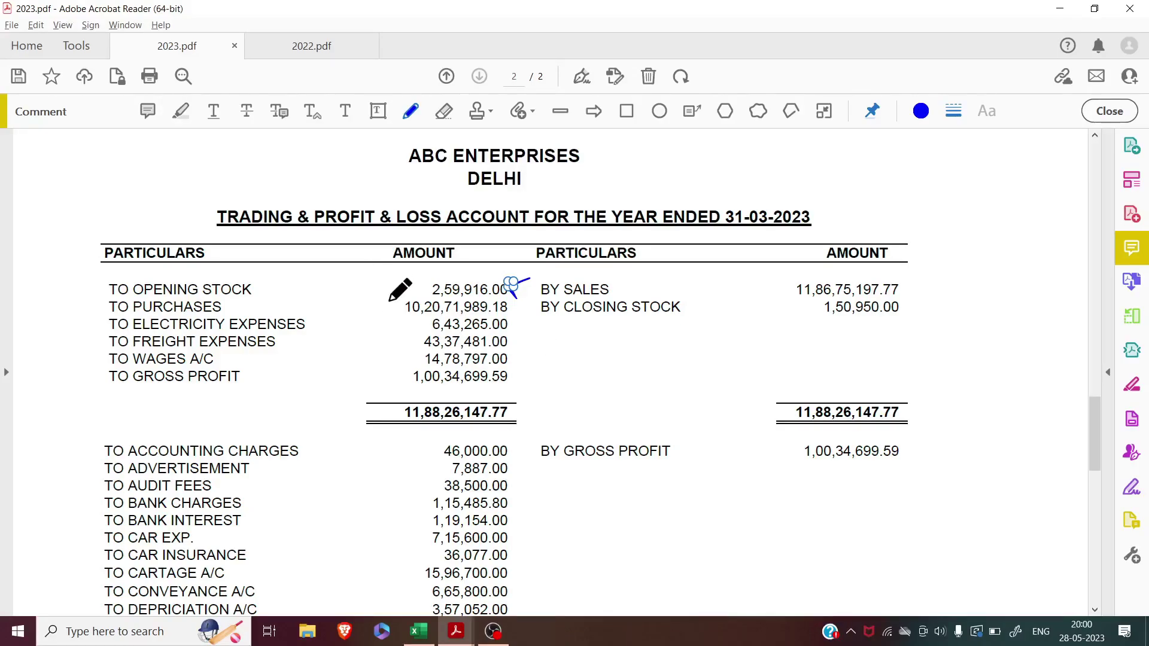
{"action": "mouse_move", "coordinate": [411, 288]}
{"action": "left_mouse_down"}
{"action": "mouse_move", "coordinate": [394, 320]}
{"action": "mouse_move", "coordinate": [521, 312]}
{"action": "left_mouse_up"}
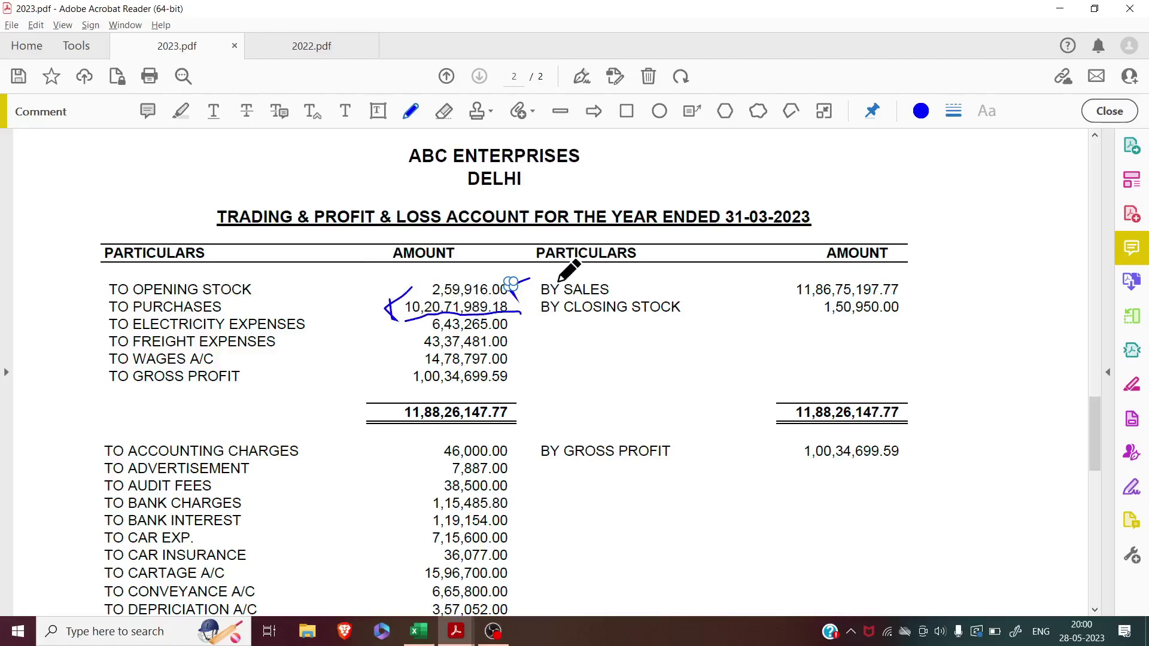
{"action": "key", "text": "alt+Tab"}
{"action": "type", "text": "10"}
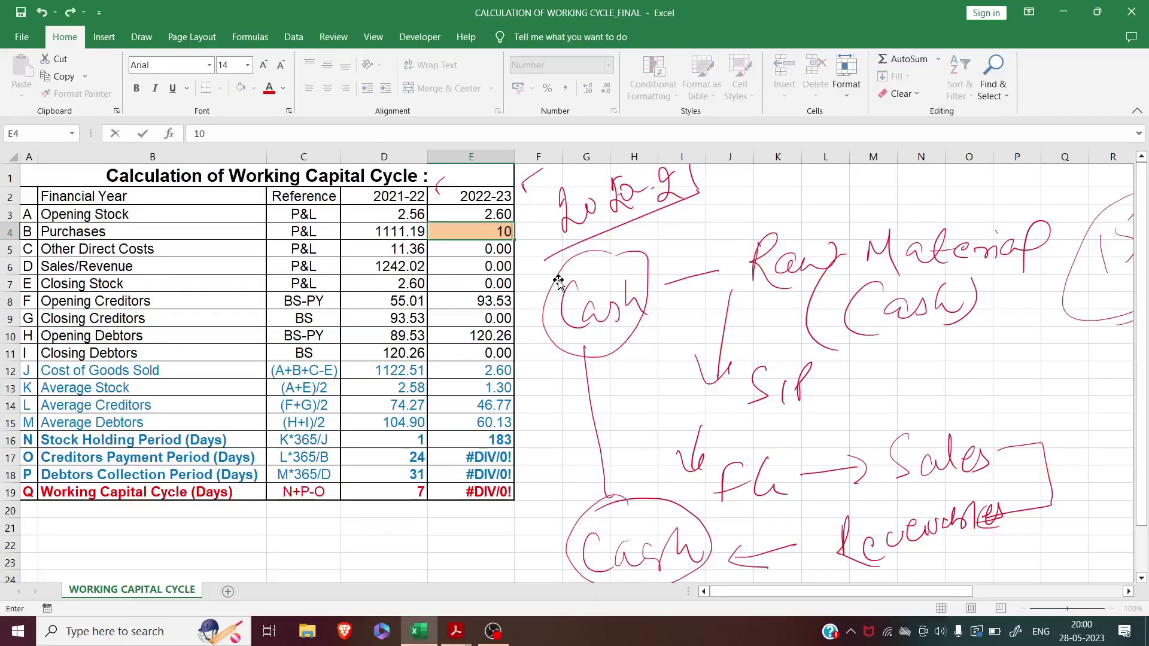
{"action": "type", "text": "20.72"}
{"action": "key", "text": "Return"}
Mark the electricity, freight and wages lines as direct expenses in the 2023 PDF
{"action": "key", "text": "alt+Tab"}
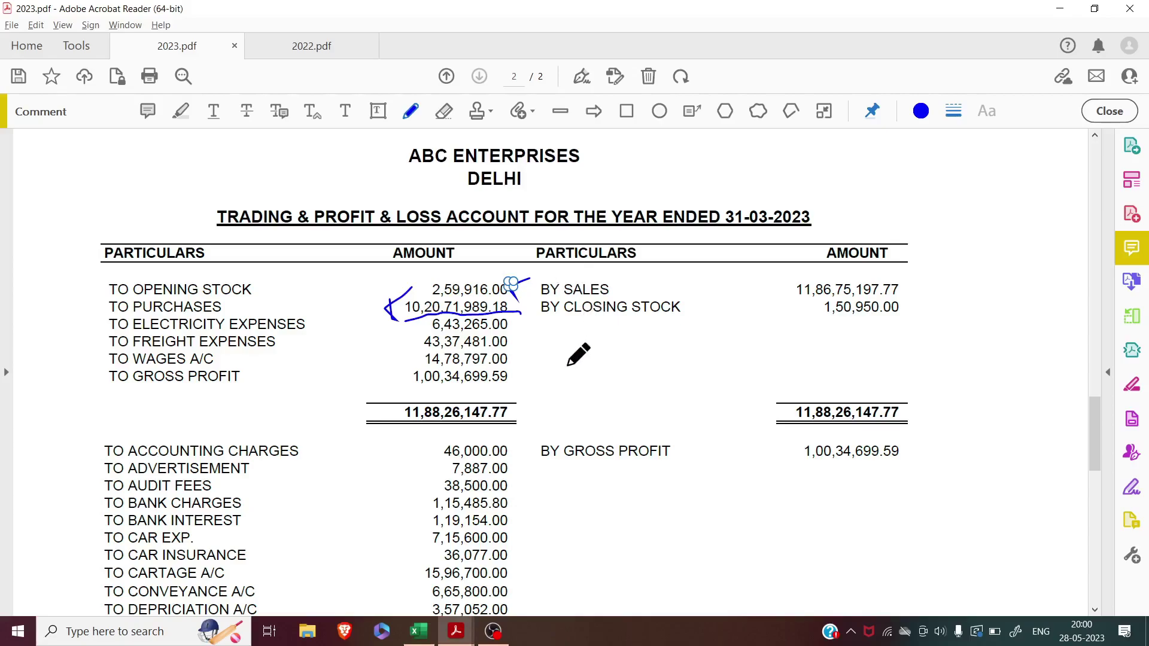
{"action": "mouse_move", "coordinate": [308, 321]}
{"action": "left_mouse_down"}
{"action": "mouse_move", "coordinate": [339, 300]}
{"action": "mouse_move", "coordinate": [290, 346]}
{"action": "left_mouse_up"}
{"action": "left_click_drag", "start_coordinate": [228, 365], "coordinate": [267, 342]}
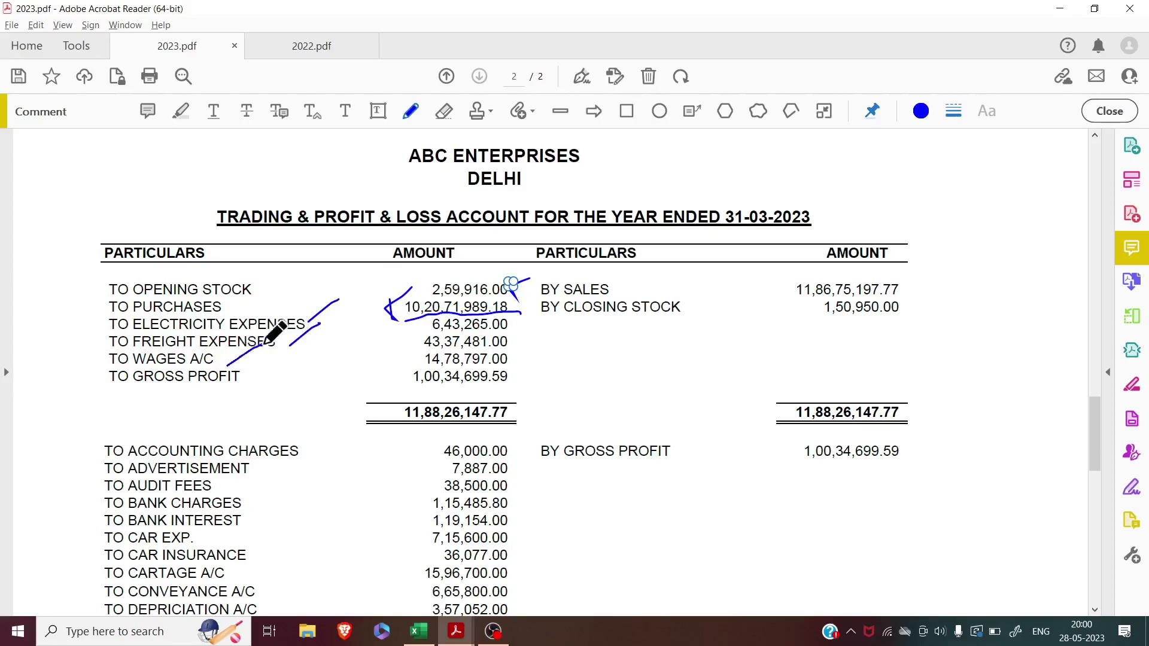
{"action": "left_click_drag", "start_coordinate": [509, 321], "coordinate": [529, 366]}
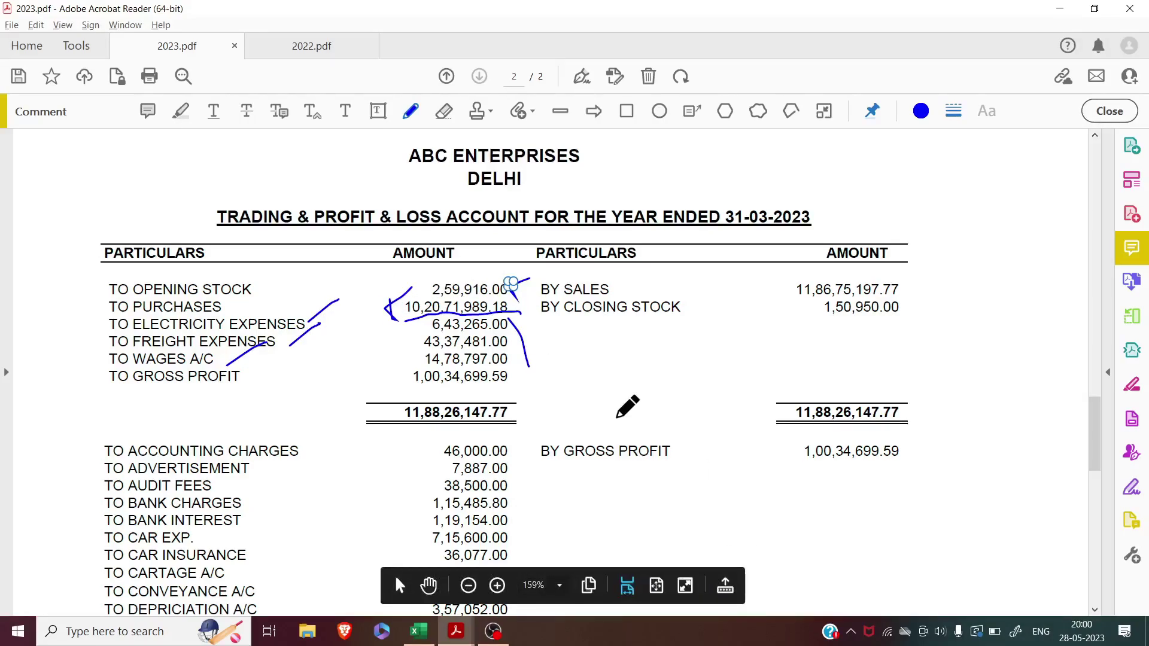
{"action": "key", "text": "alt+Tab"}
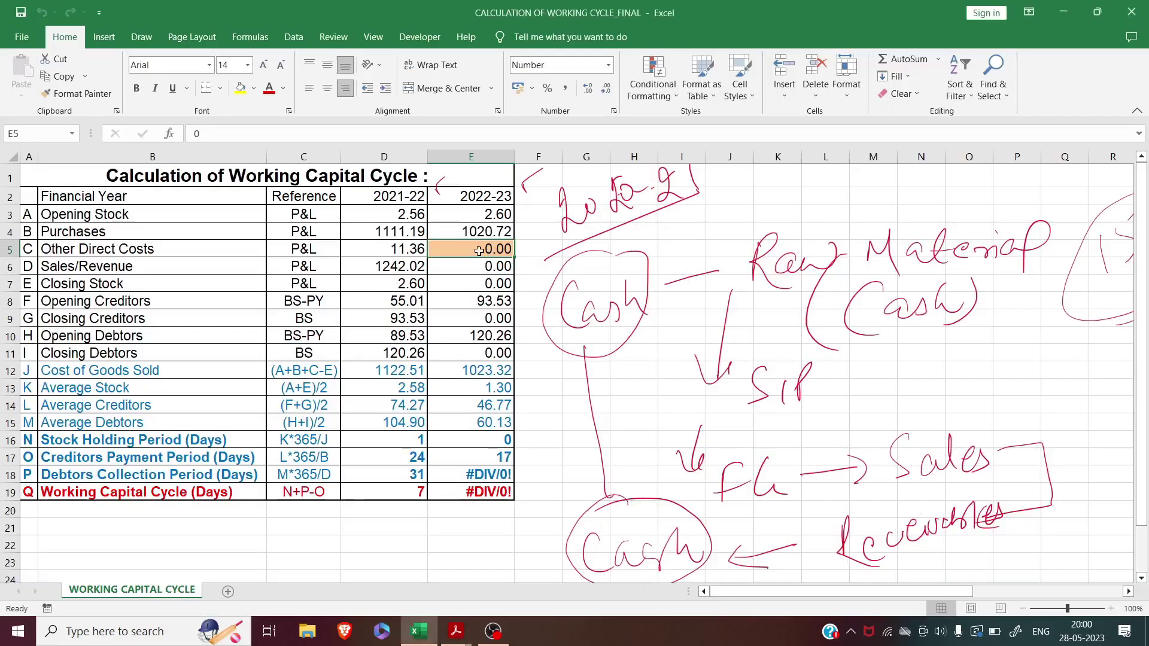
Build a sum of electricity, freight and wages (ending 43.37 + 14.79) giving 2022-23 Other Direct Costs 64.59
{"action": "type", "text": "+"}
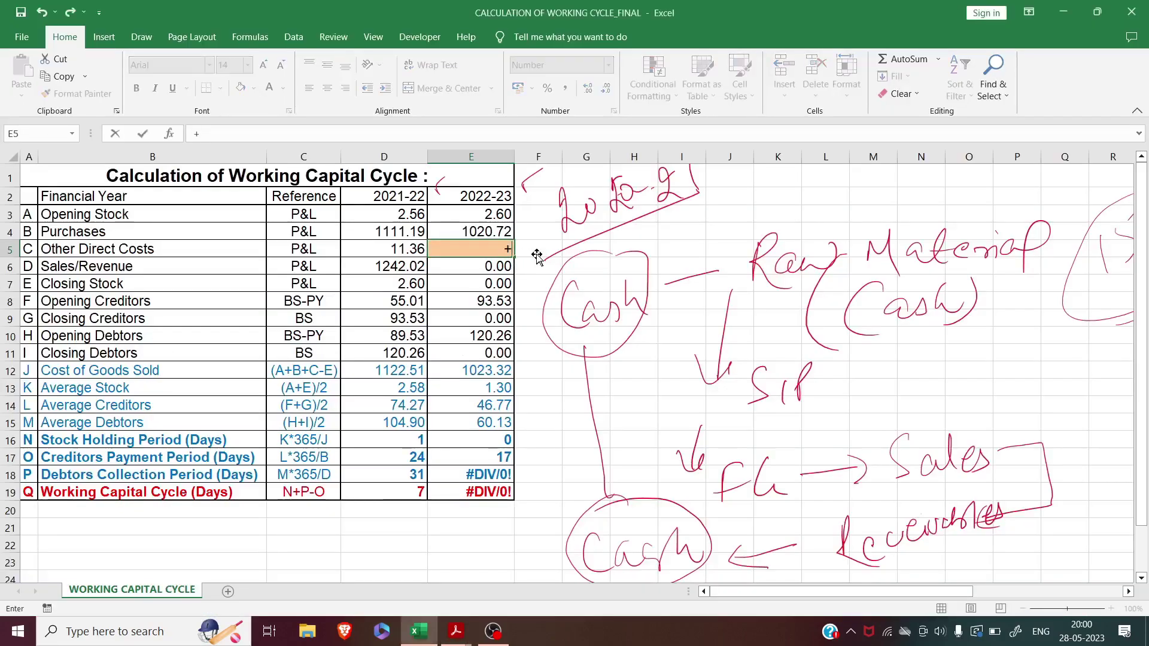
{"action": "key", "text": "alt+Tab"}
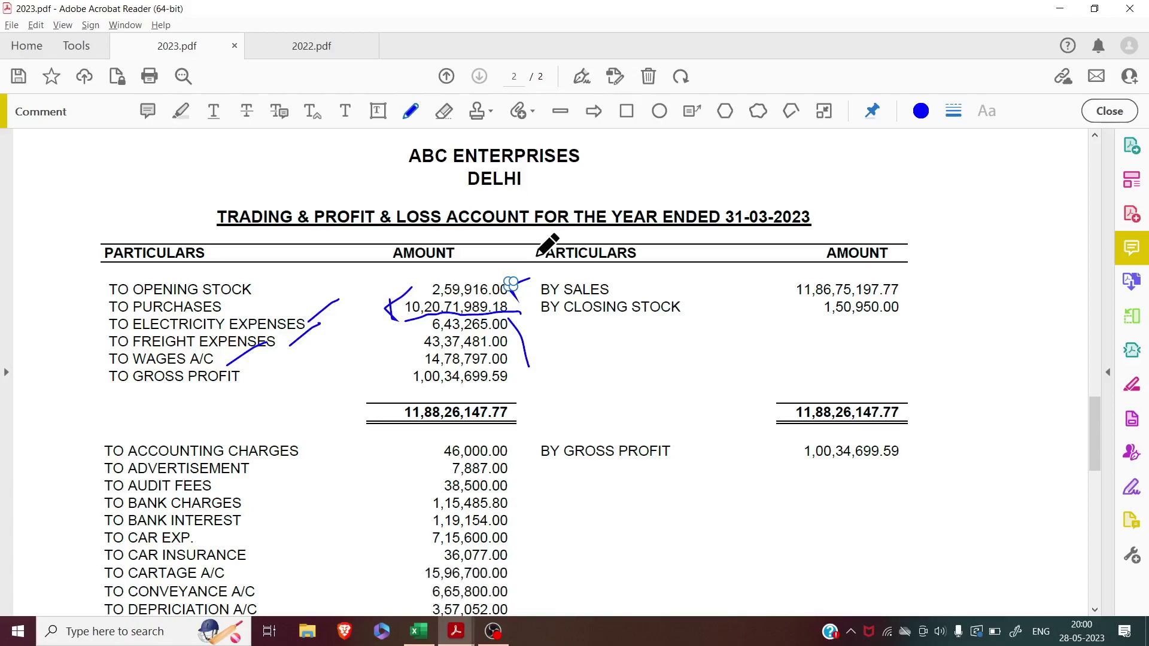
{"action": "key", "text": "alt+Tab"}
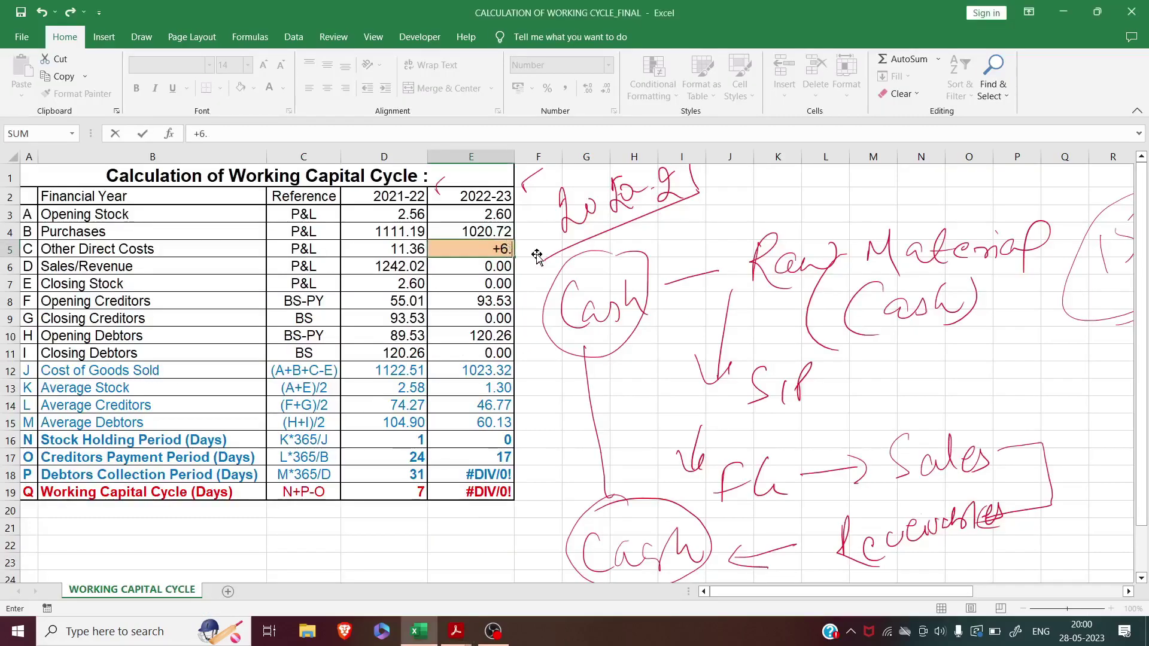
{"action": "type", "text": "43+"}
{"action": "key", "text": "alt+Tab"}
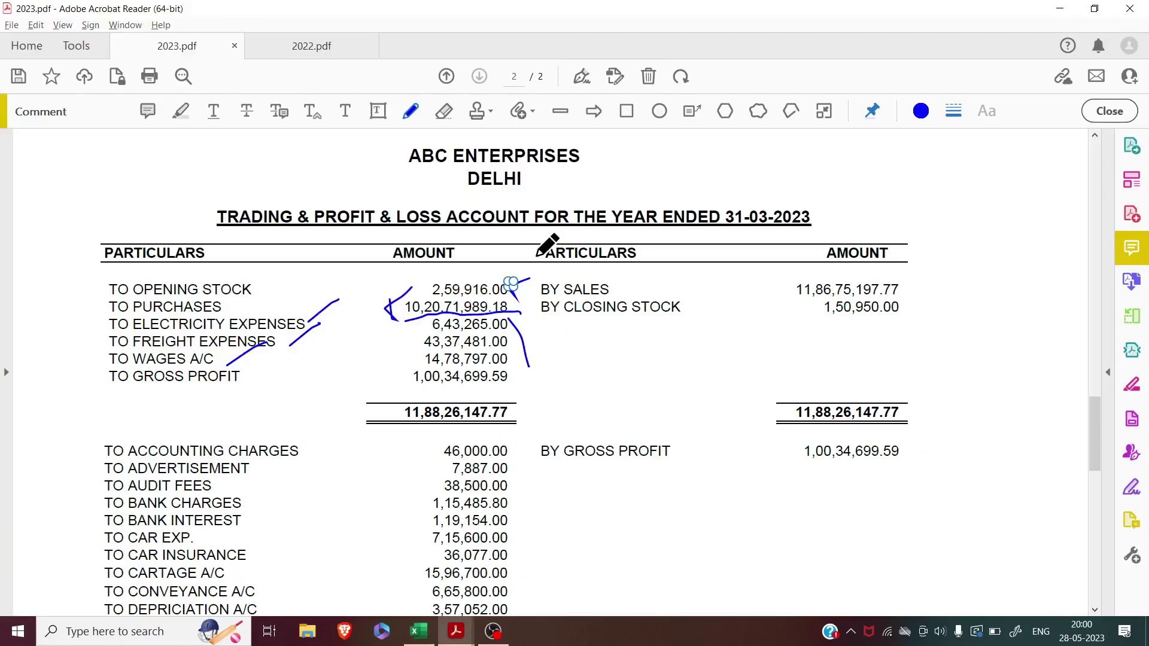
{"action": "key", "text": "alt+Tab"}
{"action": "type", "text": "43.3"}
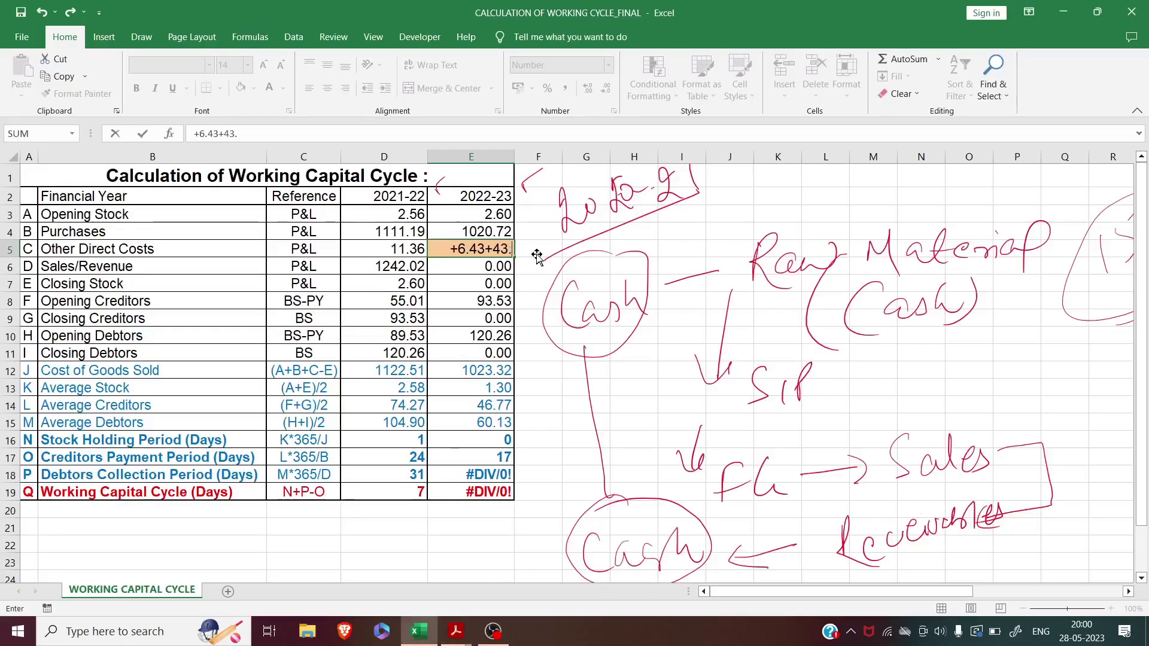
{"action": "type", "text": "7+"}
{"action": "key", "text": "alt+Tab"}
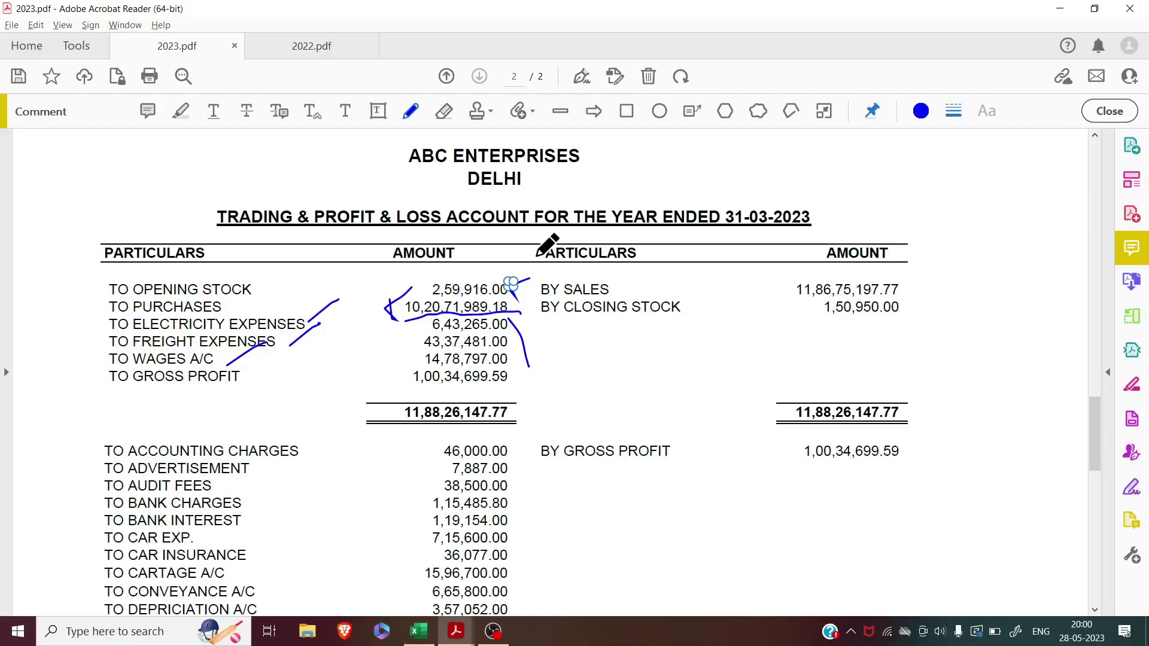
{"action": "key", "text": "alt+Tab"}
{"action": "type", "text": "14.79"}
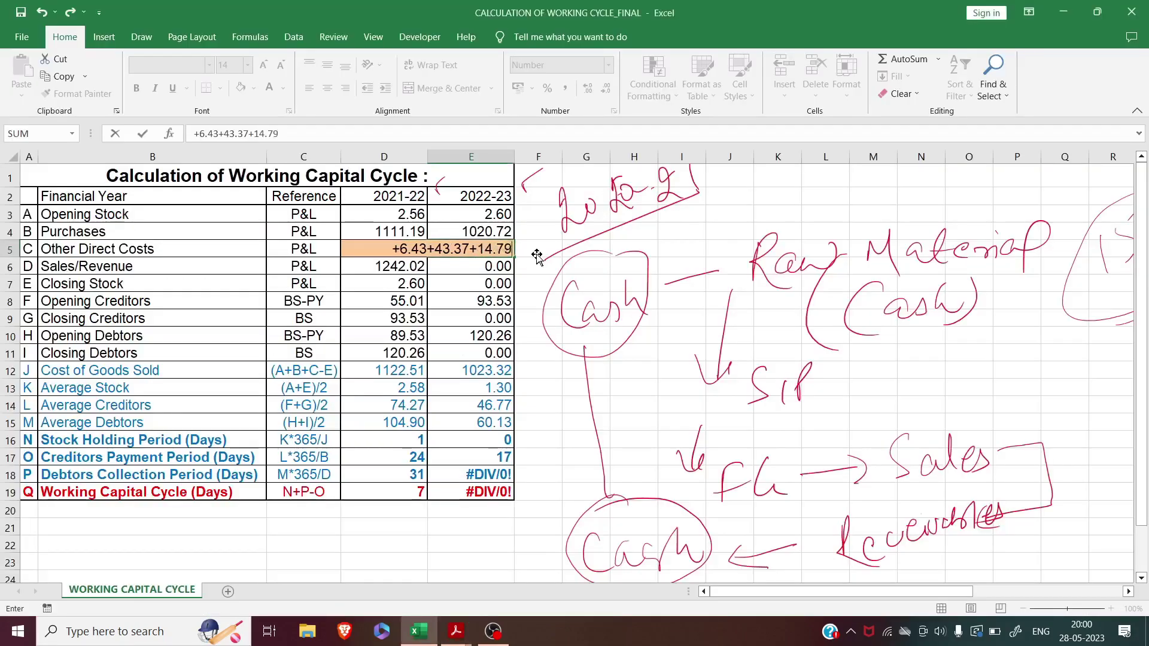
{"action": "key", "text": "Return"}
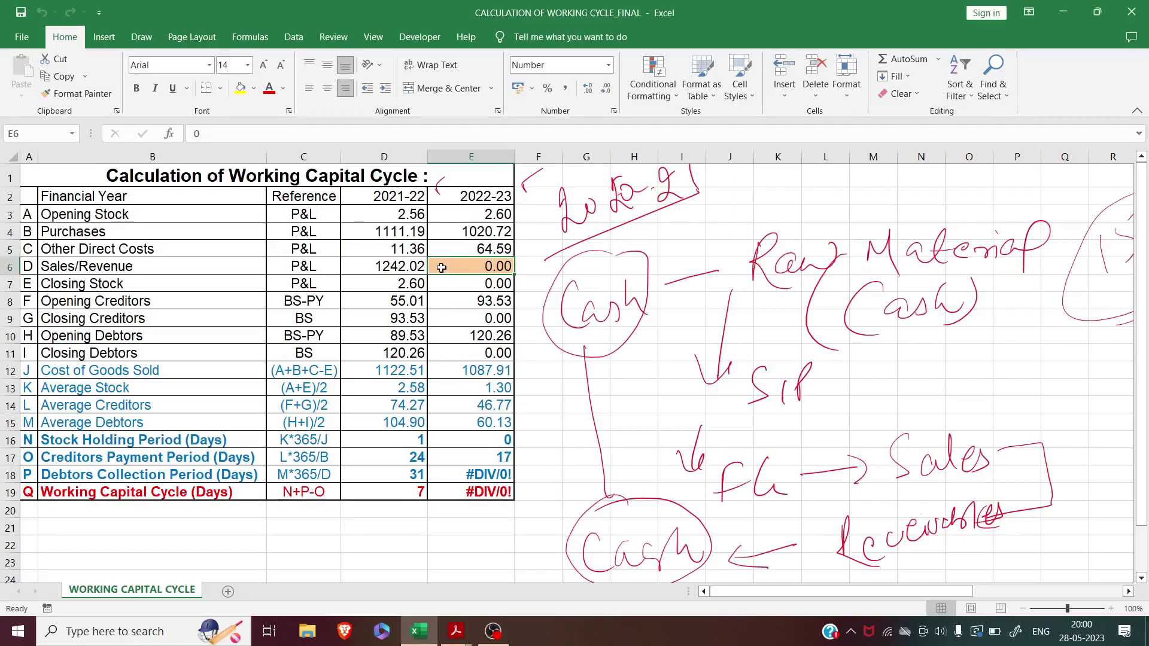
Circle sales 11,86,75,197.77 in the 2023 PDF and enter 1186.75 as 2022-23 sales
{"action": "left_click", "coordinate": [456, 630]}
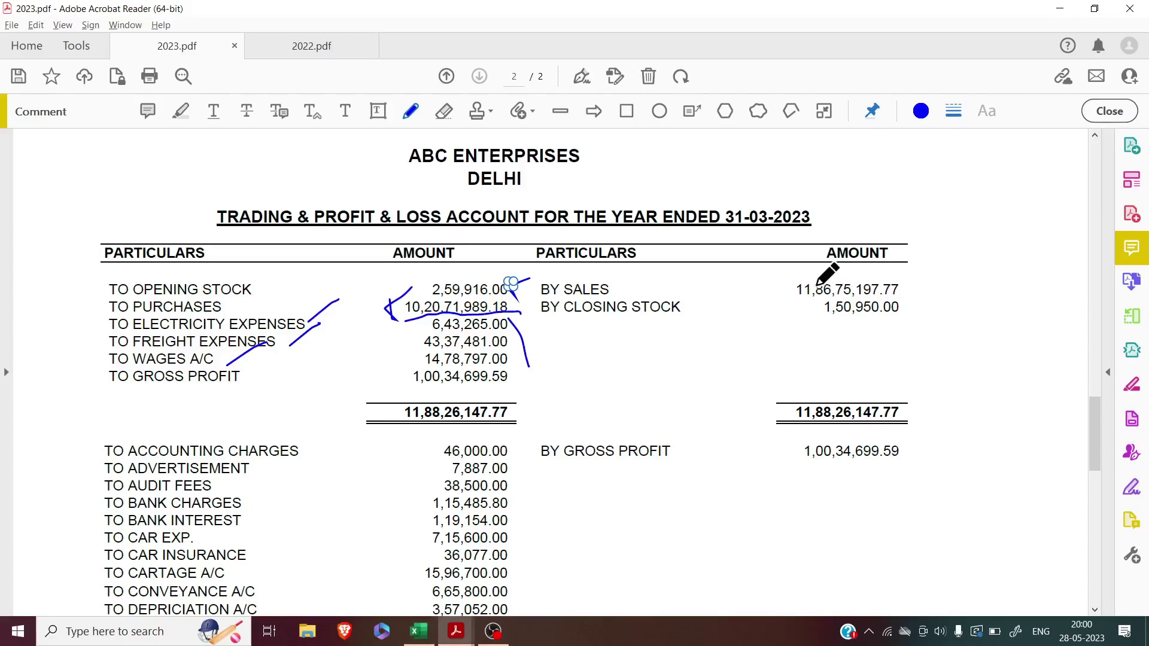
{"action": "mouse_move", "coordinate": [894, 275]}
{"action": "left_mouse_down"}
{"action": "mouse_move", "coordinate": [910, 296]}
{"action": "mouse_move", "coordinate": [893, 263]}
{"action": "left_mouse_up"}
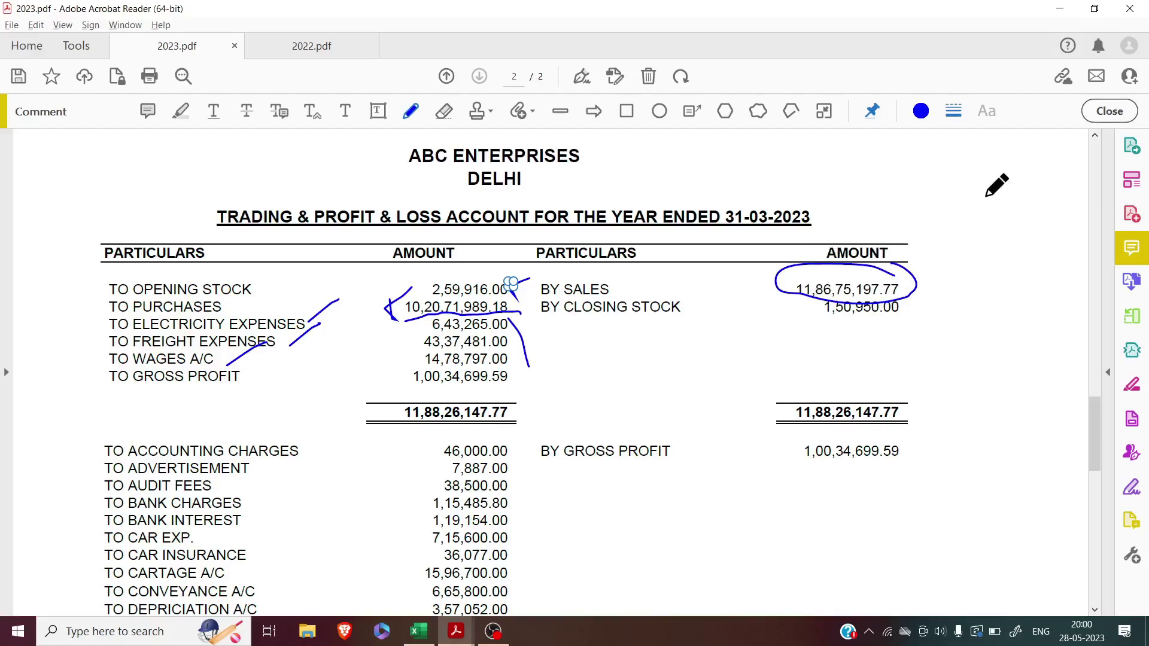
{"action": "key", "text": "alt+Tab"}
{"action": "type", "text": "11"}
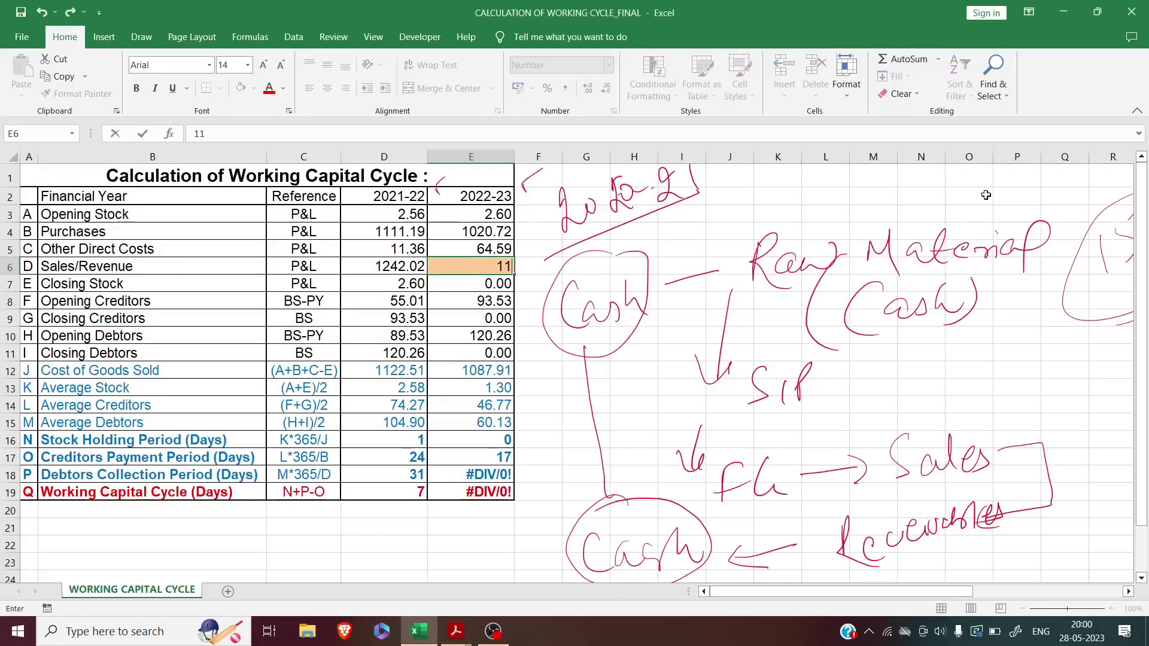
{"action": "type", "text": "6.75"}
{"action": "key", "text": "Return"}
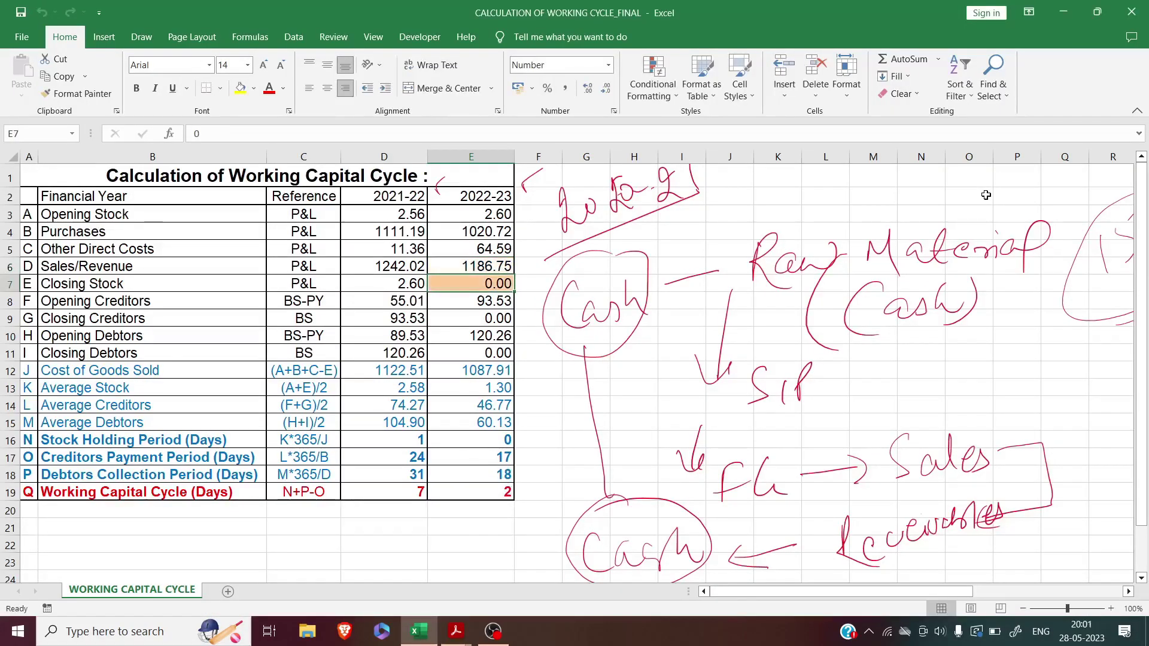
Enter 1.51 as 2022-23 closing stock and go to the Closing Creditors row
{"action": "key", "text": "alt+Tab"}
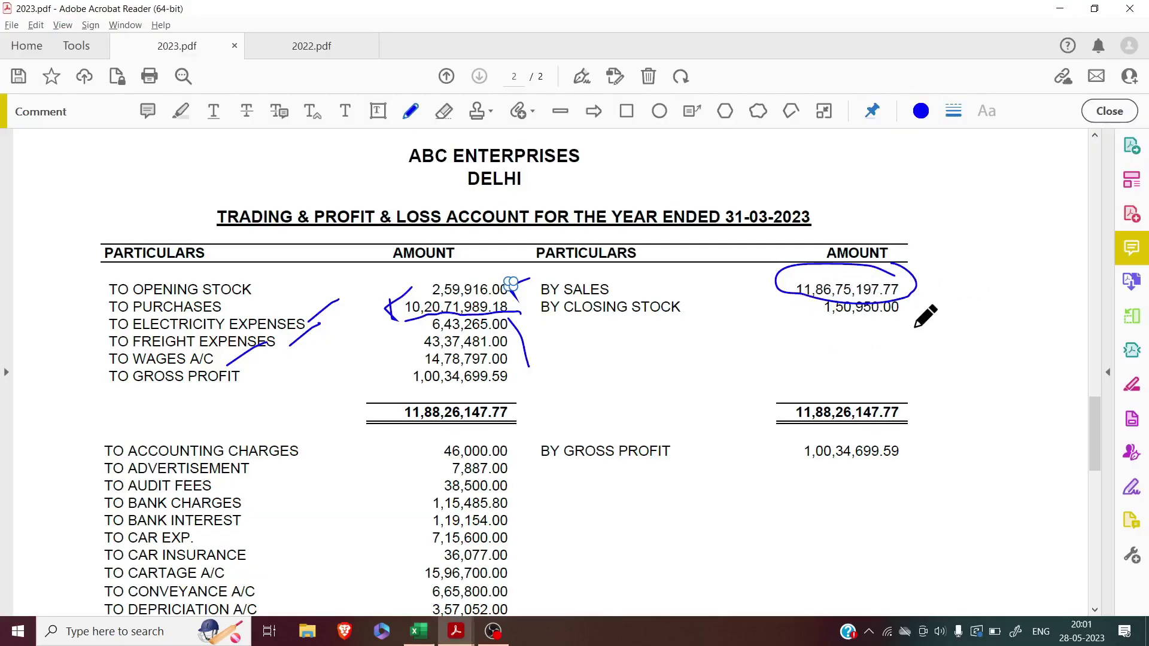
{"action": "key", "text": "alt+Tab"}
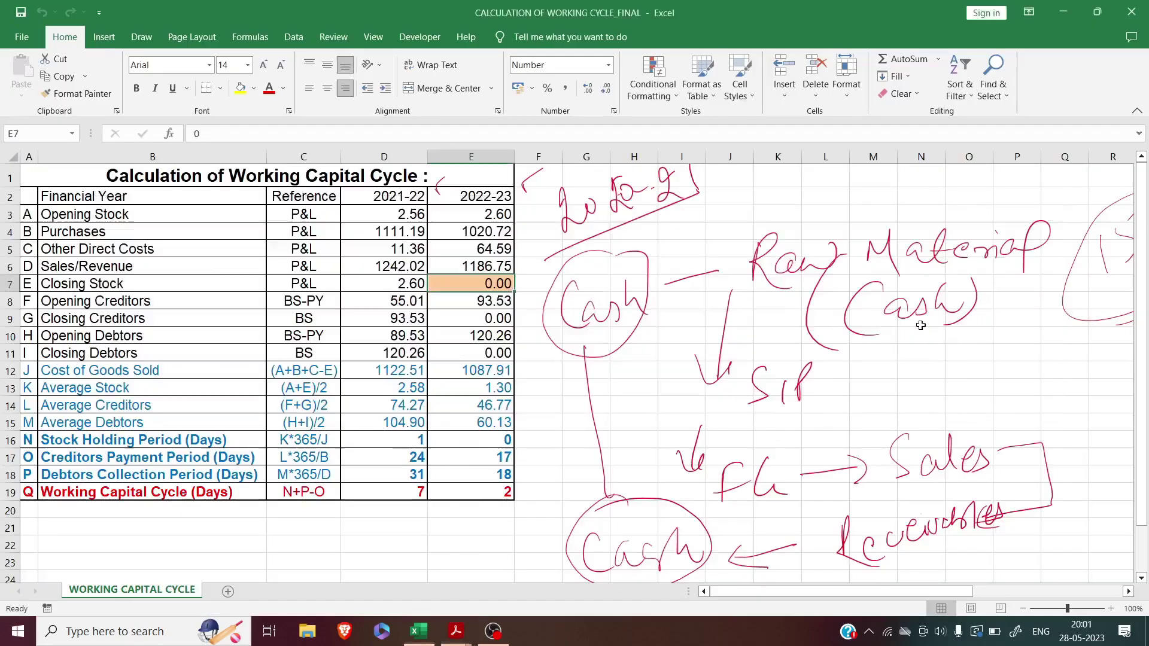
{"action": "type", "text": "1.51"}
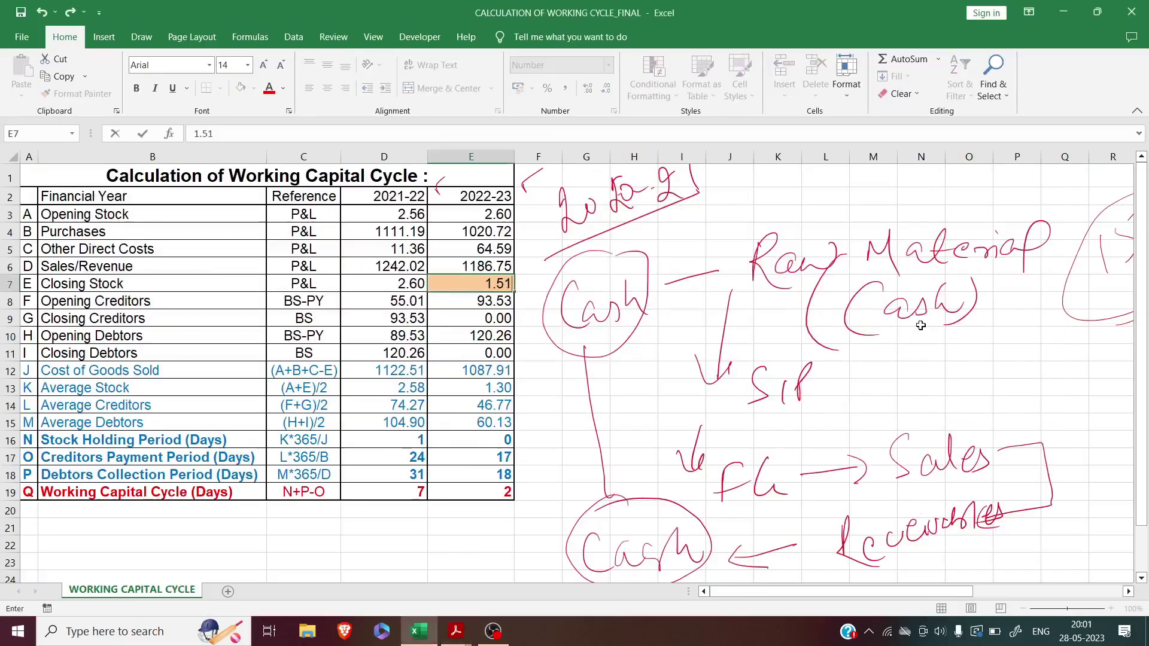
{"action": "key", "text": "Return"}
{"action": "key", "text": "Down"}
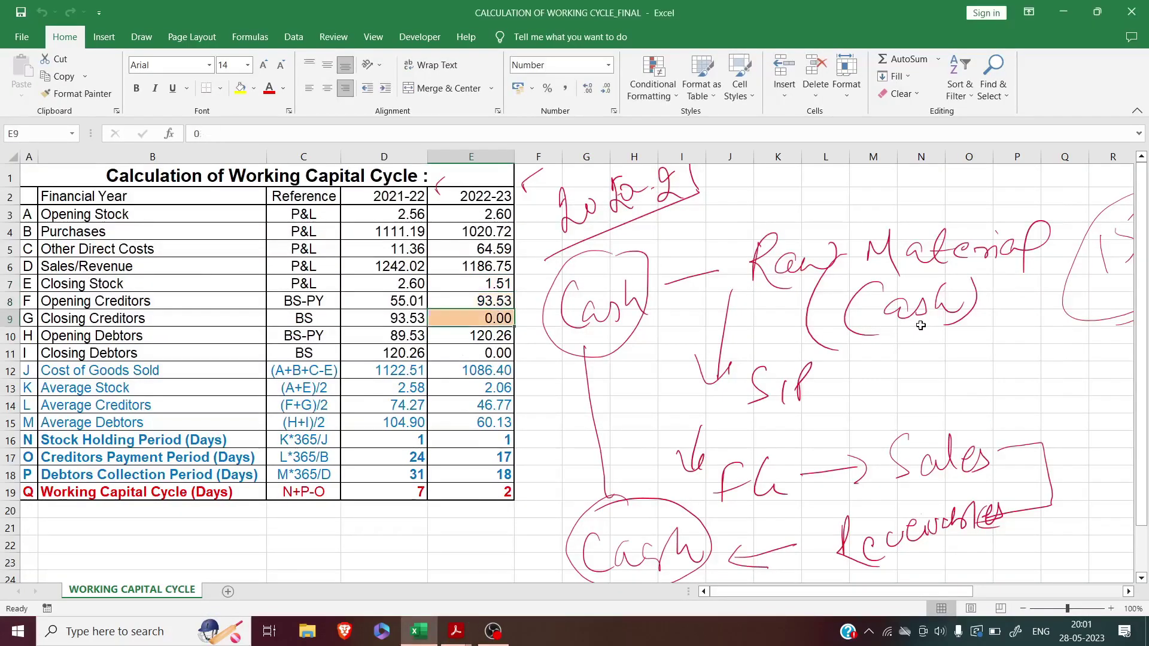
{"action": "key", "text": "Down"}
{"action": "key", "text": "Down"}
{"action": "key", "text": "Up"}
{"action": "key", "text": "Up"}
{"action": "key", "text": "alt+Tab"}
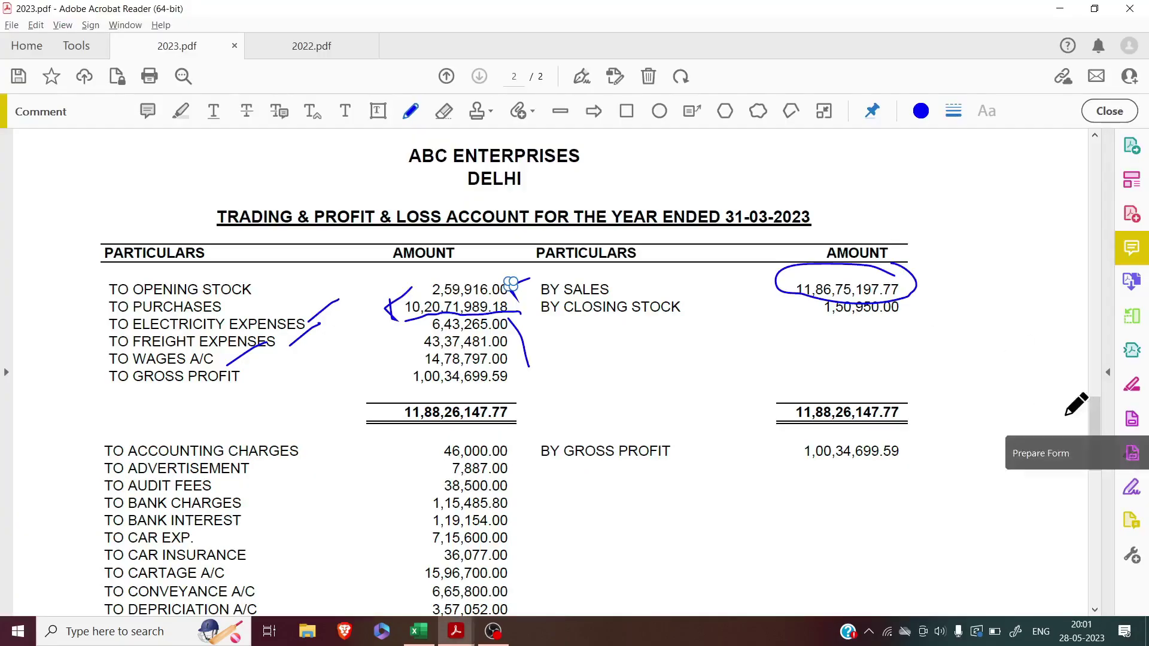
Circle Current Liabilities and the Sundry Creditors amount 12977788.03 on page 1 of the 2023 balance sheet
{"action": "scroll", "coordinate": [1084, 381], "scroll_direction": "up", "scroll_amount": 5}
{"action": "scroll", "coordinate": [1080, 335], "scroll_direction": "up", "scroll_amount": 3}
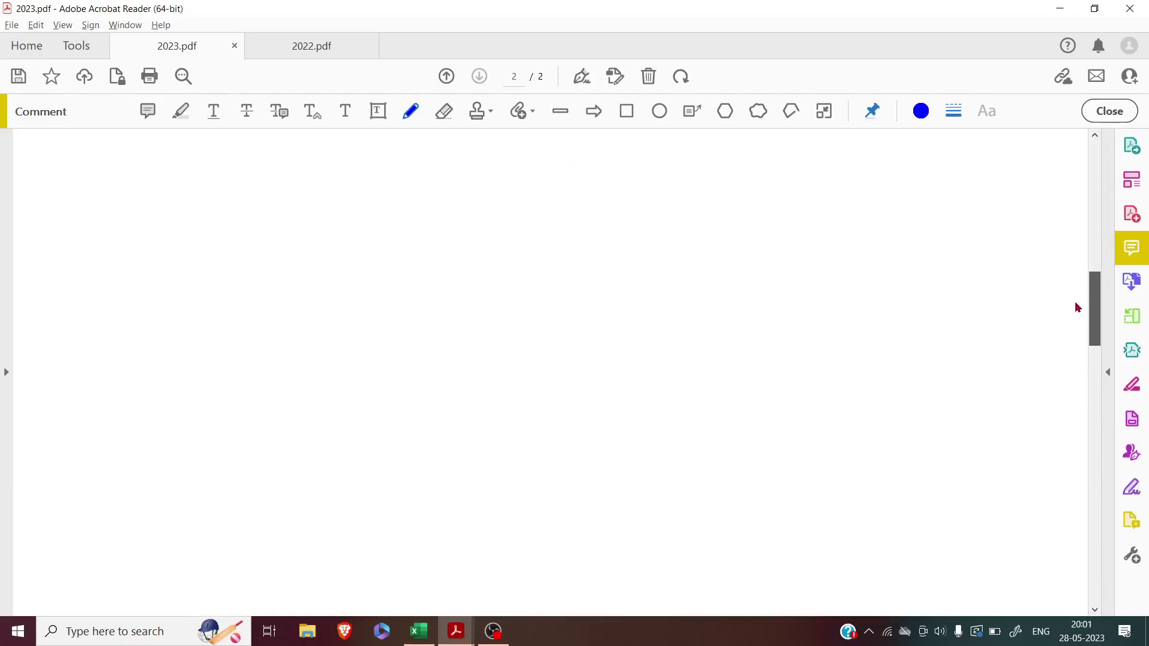
{"action": "scroll", "coordinate": [1074, 269], "scroll_direction": "up", "scroll_amount": 3}
{"action": "scroll", "coordinate": [1074, 251], "scroll_direction": "up", "scroll_amount": 3}
{"action": "scroll", "coordinate": [1075, 202], "scroll_direction": "up", "scroll_amount": 2}
{"action": "scroll", "coordinate": [1075, 202], "scroll_direction": "up", "scroll_amount": 1}
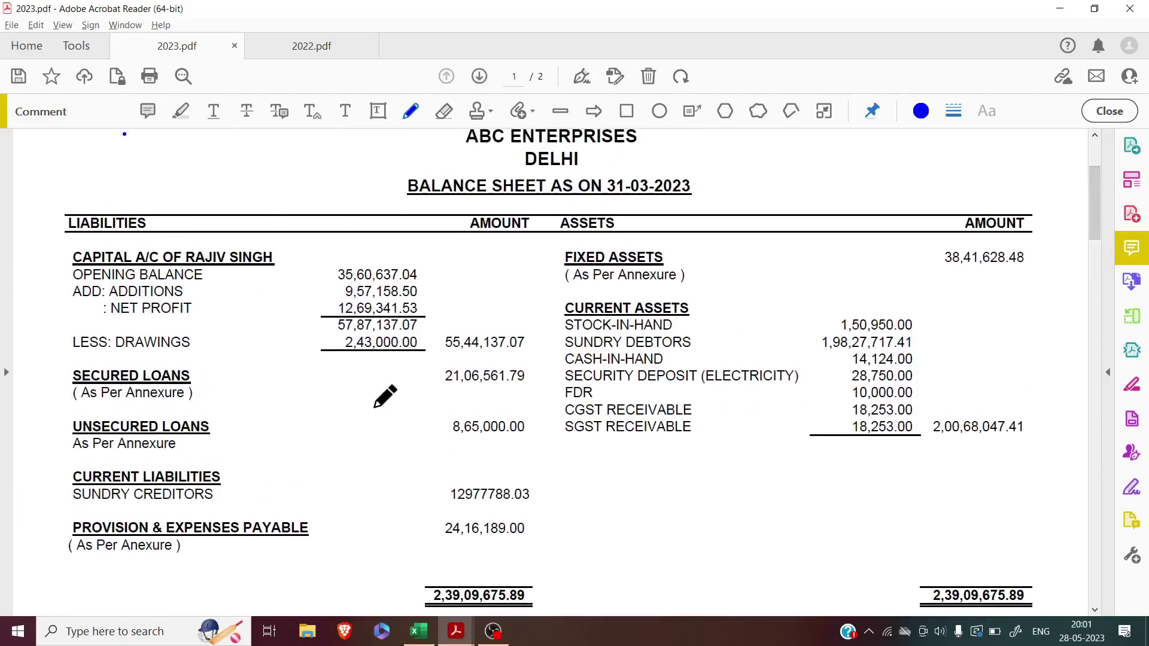
{"action": "mouse_move", "coordinate": [244, 477]}
{"action": "left_mouse_down"}
{"action": "mouse_move", "coordinate": [83, 471]}
{"action": "mouse_move", "coordinate": [243, 476]}
{"action": "left_mouse_up"}
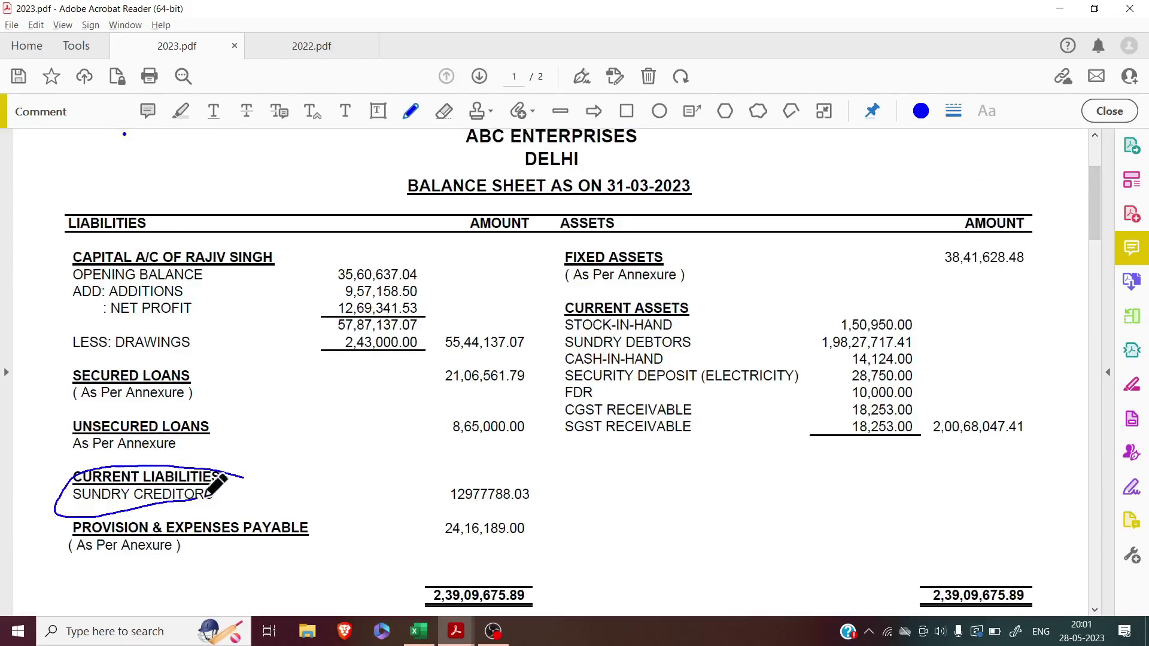
{"action": "mouse_move", "coordinate": [537, 466]}
{"action": "left_mouse_down"}
{"action": "mouse_move", "coordinate": [548, 499]}
{"action": "mouse_move", "coordinate": [534, 462]}
{"action": "left_mouse_up"}
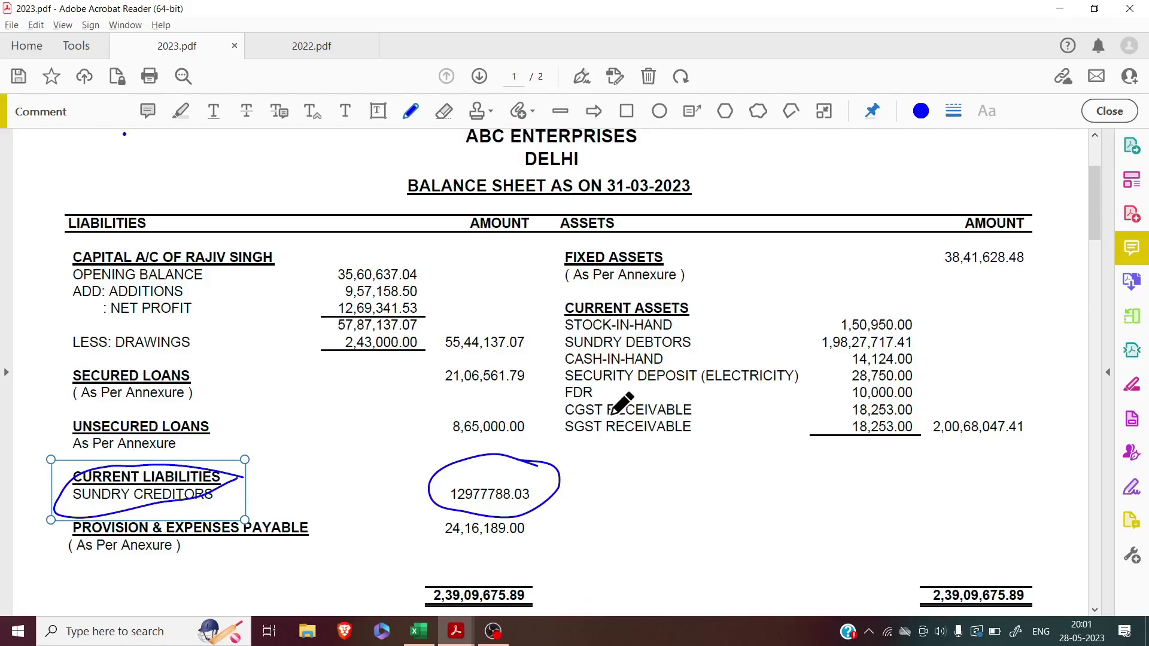
{"action": "key", "text": "alt+Tab"}
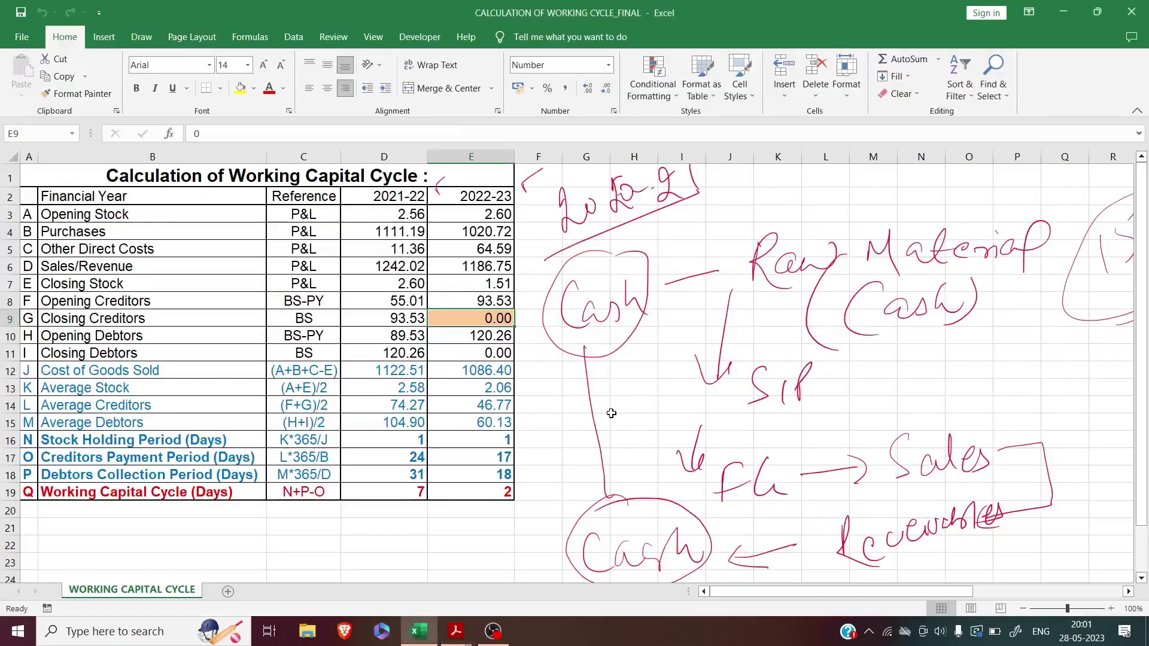
Enter closing creditors 129.78, circle sundry debtors 1,98,27,717.41 in the PDF, then enter closing debtors 198.28
{"action": "type", "text": "129.78"}
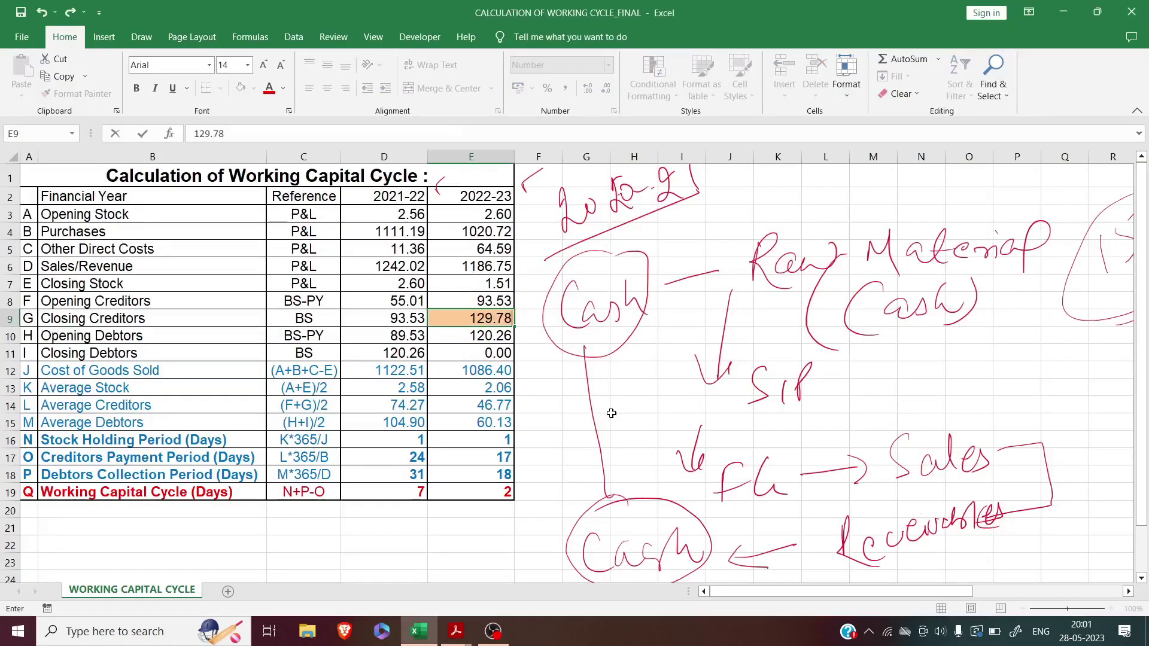
{"action": "key", "text": "Return"}
{"action": "key", "text": "alt+Tab"}
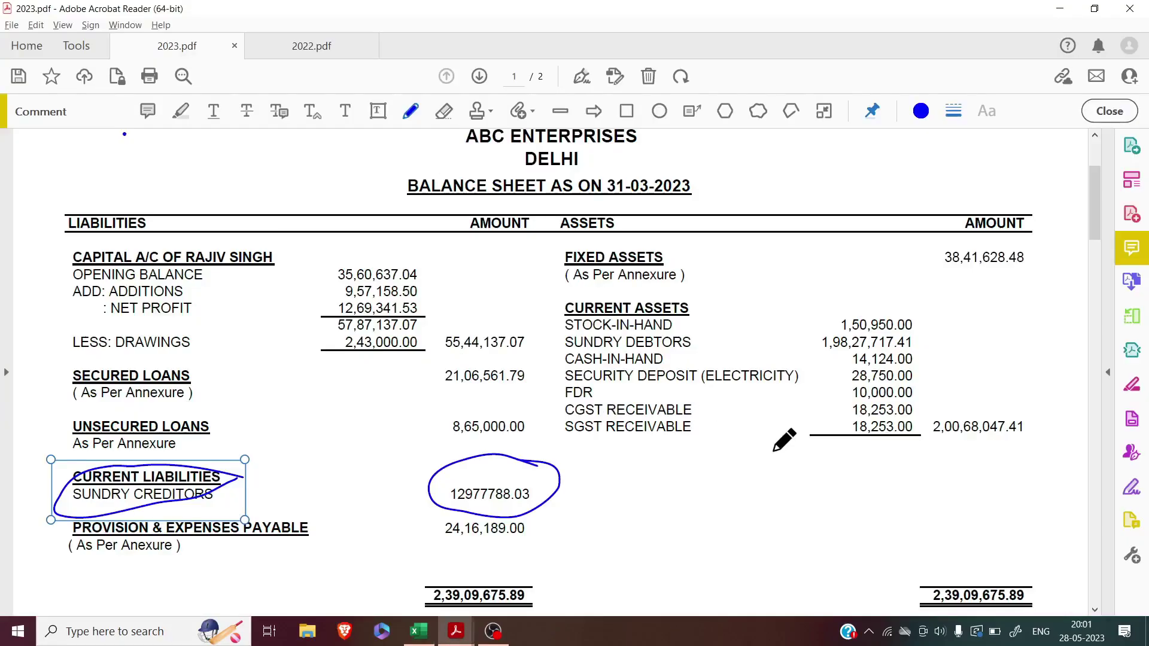
{"action": "mouse_move", "coordinate": [856, 332]}
{"action": "left_mouse_down"}
{"action": "mouse_move", "coordinate": [808, 335]}
{"action": "mouse_move", "coordinate": [898, 356]}
{"action": "mouse_move", "coordinate": [810, 337]}
{"action": "left_mouse_up"}
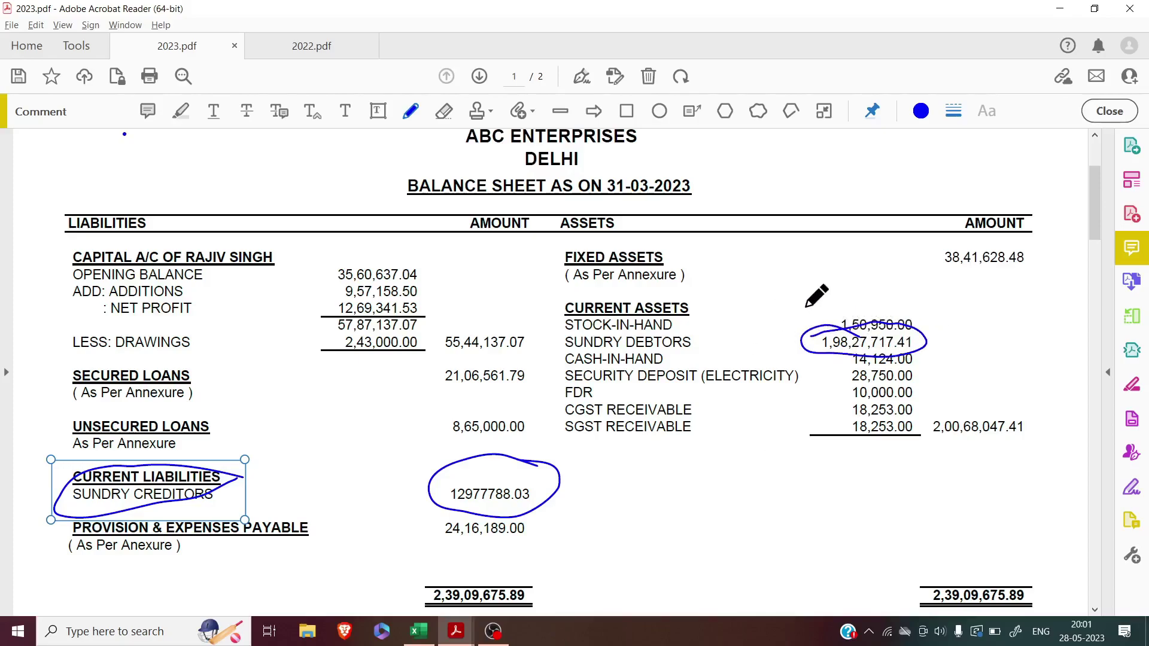
{"action": "key", "text": "alt+Tab"}
{"action": "type", "text": "198"}
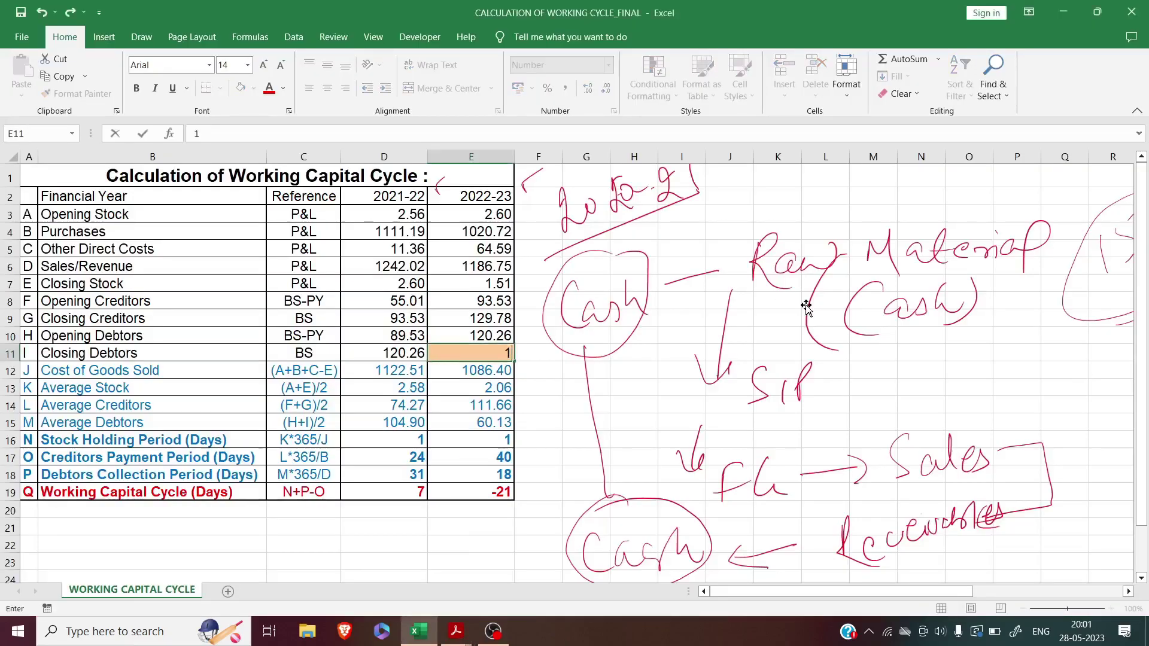
{"action": "type", "text": ".28"}
{"action": "key", "text": "Return"}
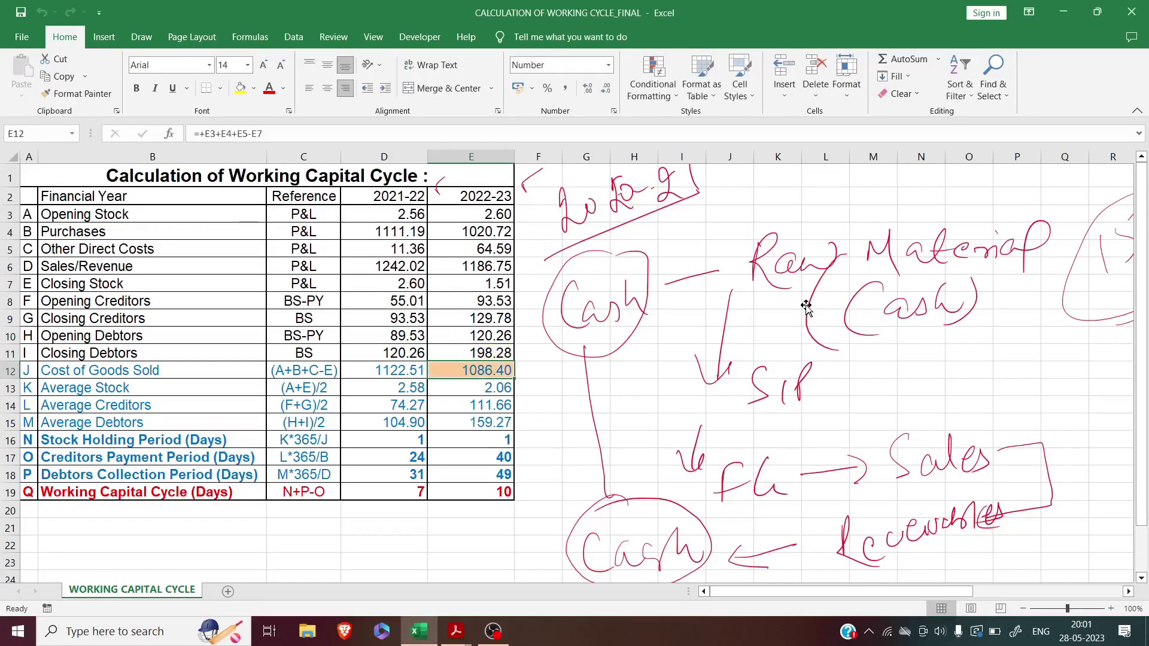
{"action": "key", "text": "Down"}
{"action": "key", "text": "Down"}
{"action": "key", "text": "Down"}
{"action": "key", "text": "Down"}
{"action": "key", "text": "Down"}
{"action": "key", "text": "Down"}
{"action": "key", "text": "Down"}
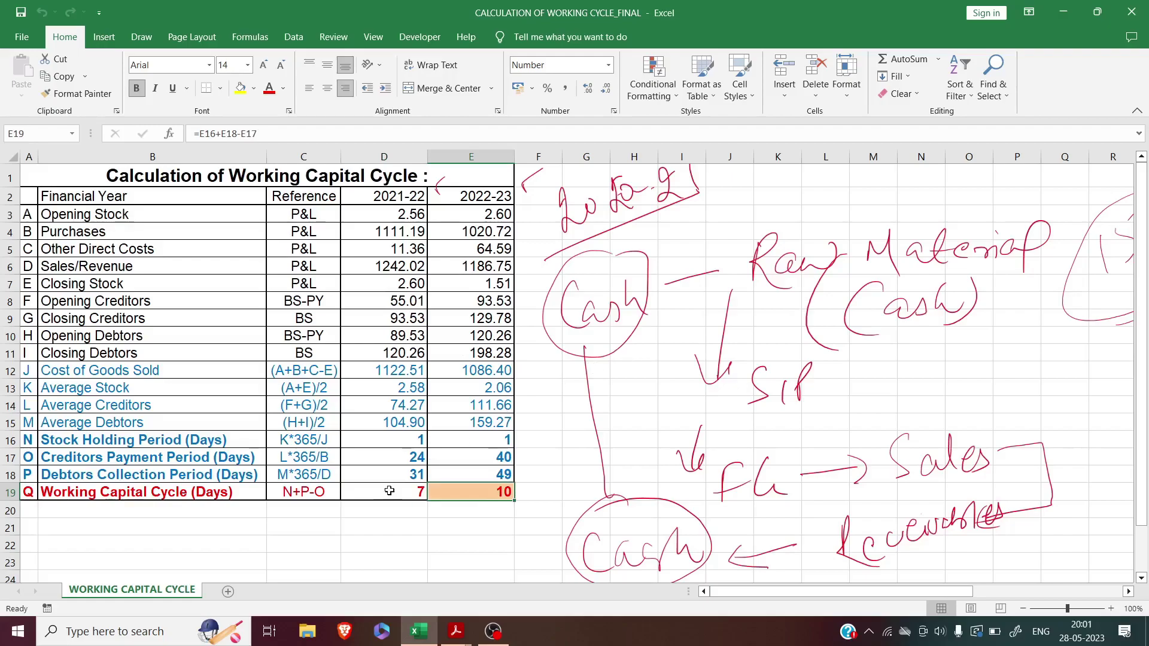
{"action": "left_click", "coordinate": [366, 491]}
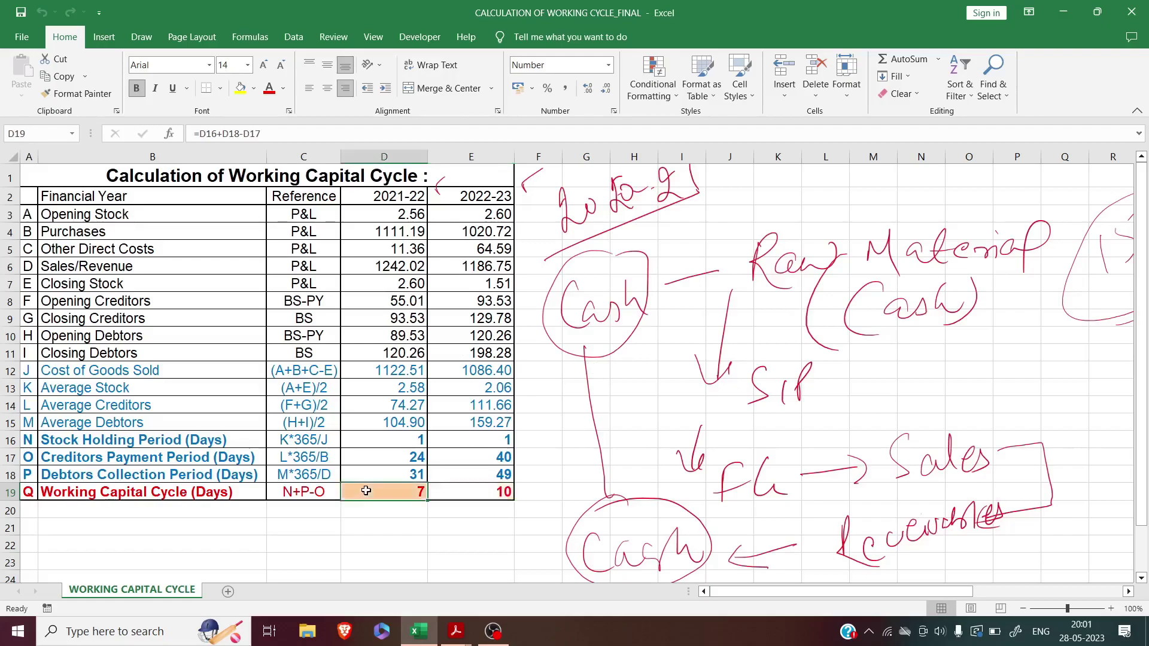
{"action": "left_click", "coordinate": [472, 489]}
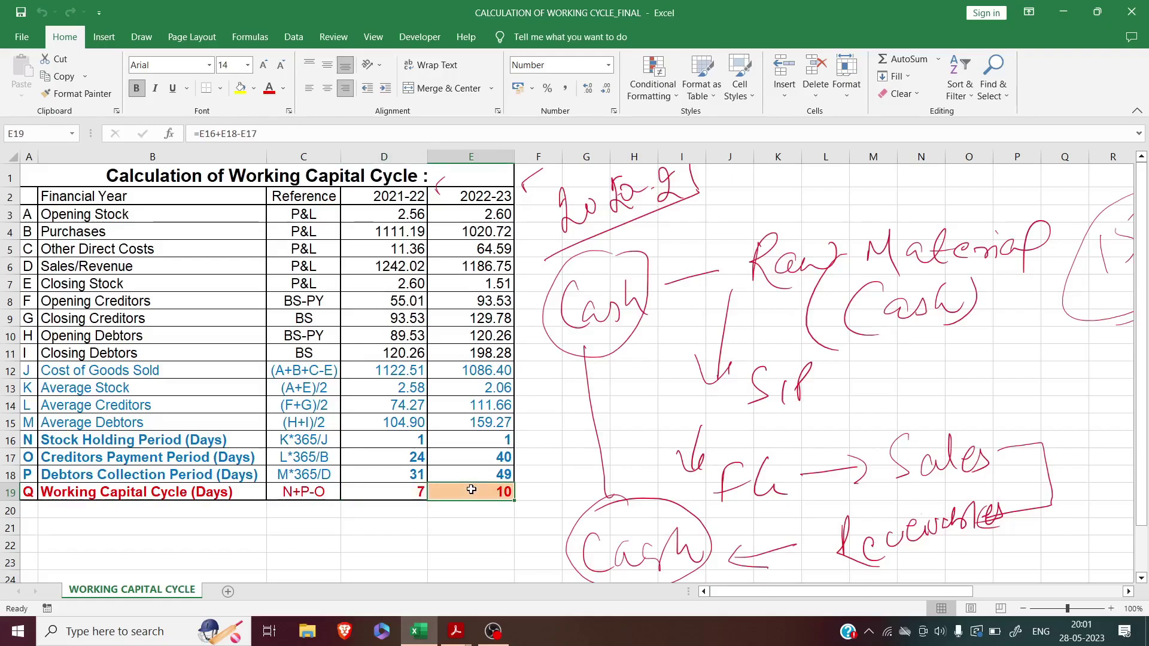
{"action": "left_click", "coordinate": [357, 493]}
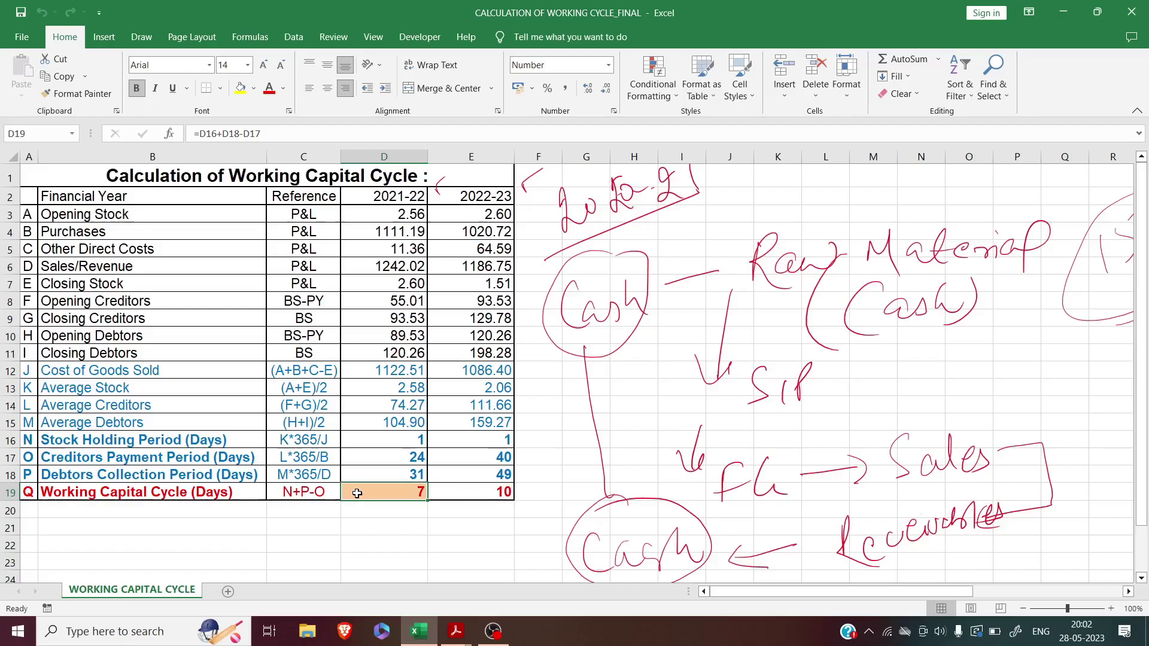
{"action": "left_click", "coordinate": [455, 493]}
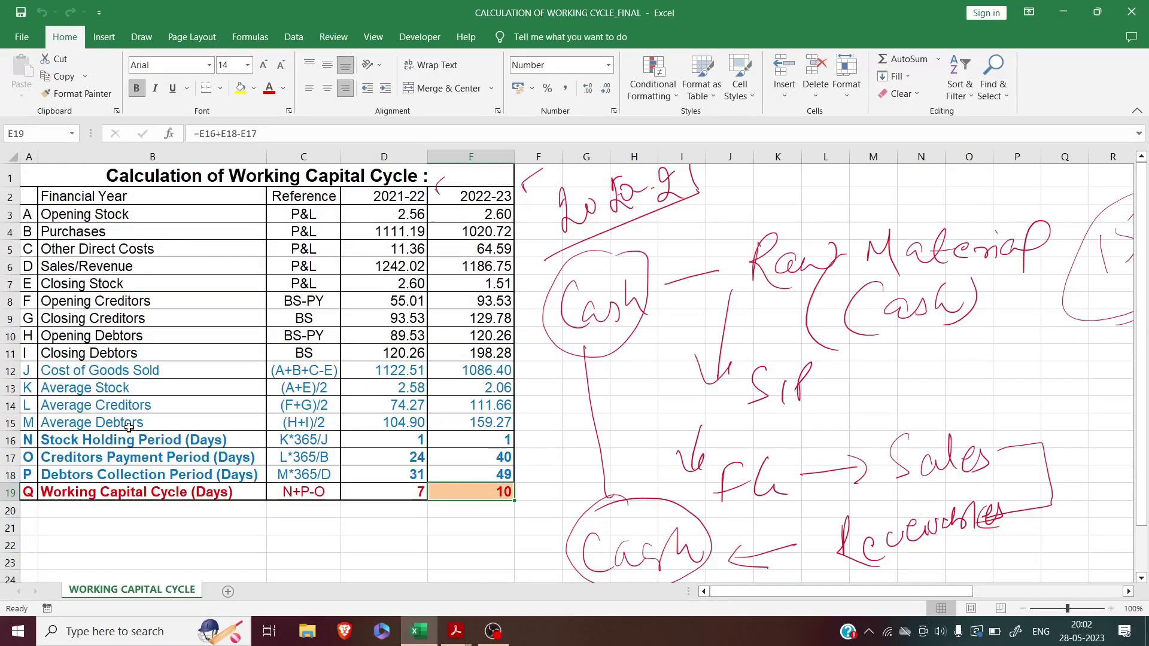
{"action": "left_click", "coordinate": [307, 492]}
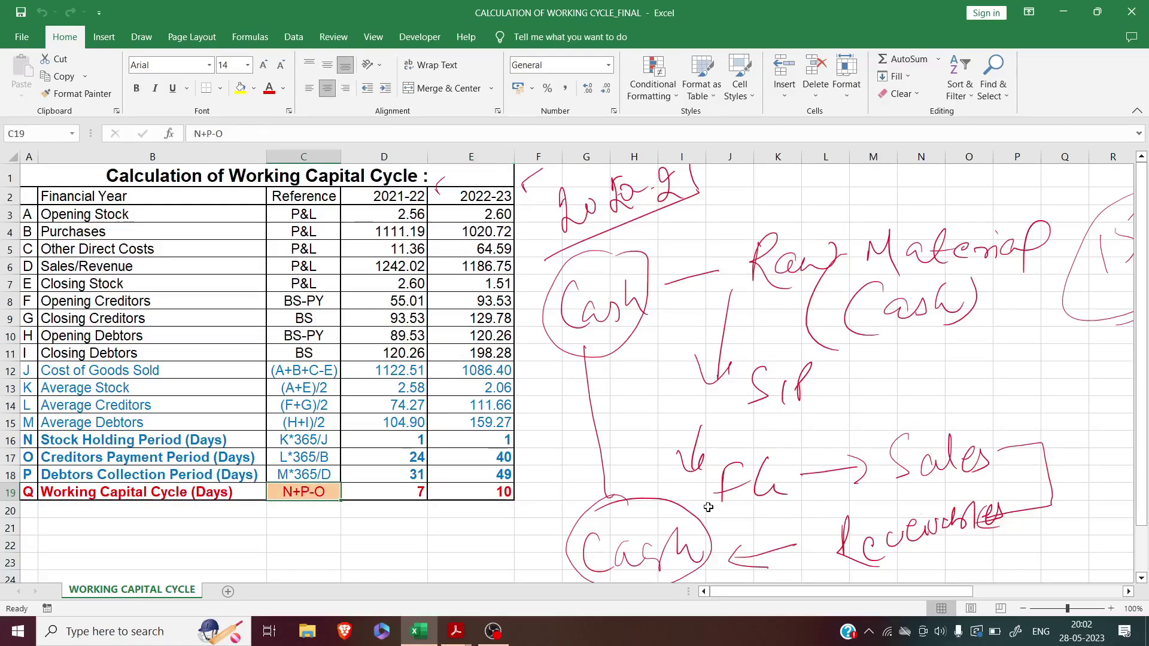
{"action": "key", "text": "Up"}
{"action": "key", "text": "Up"}
{"action": "key", "text": "Up"}
{"action": "key", "text": "Left"}
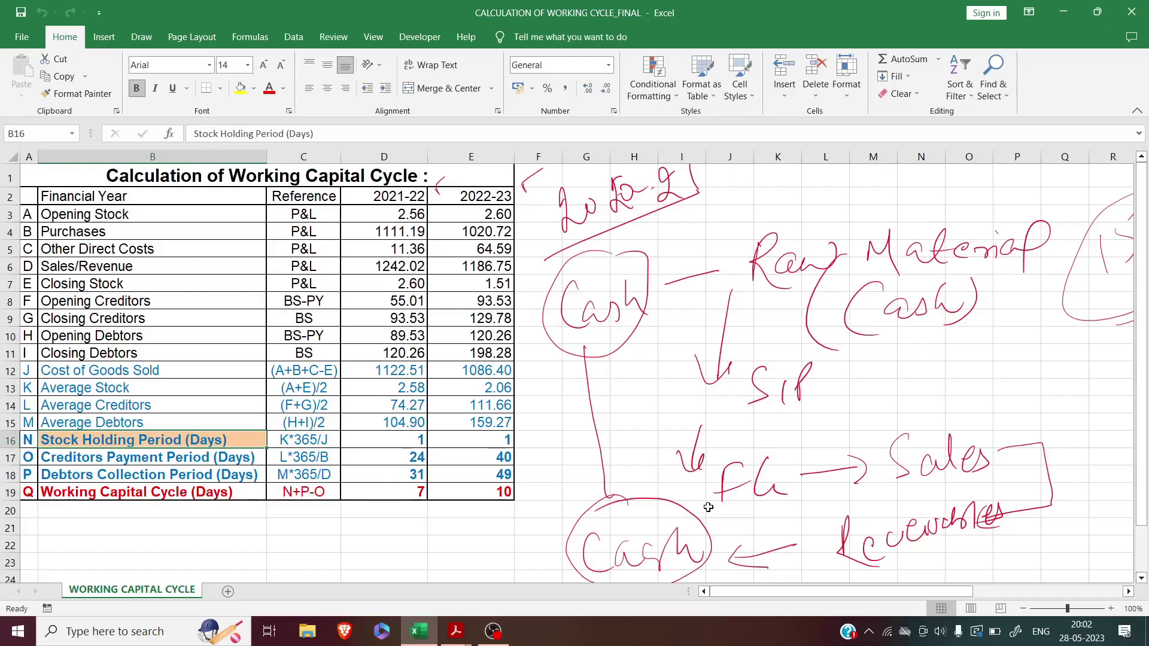
{"action": "key", "text": "Down"}
{"action": "key", "text": "Down"}
{"action": "key", "text": "Right"}
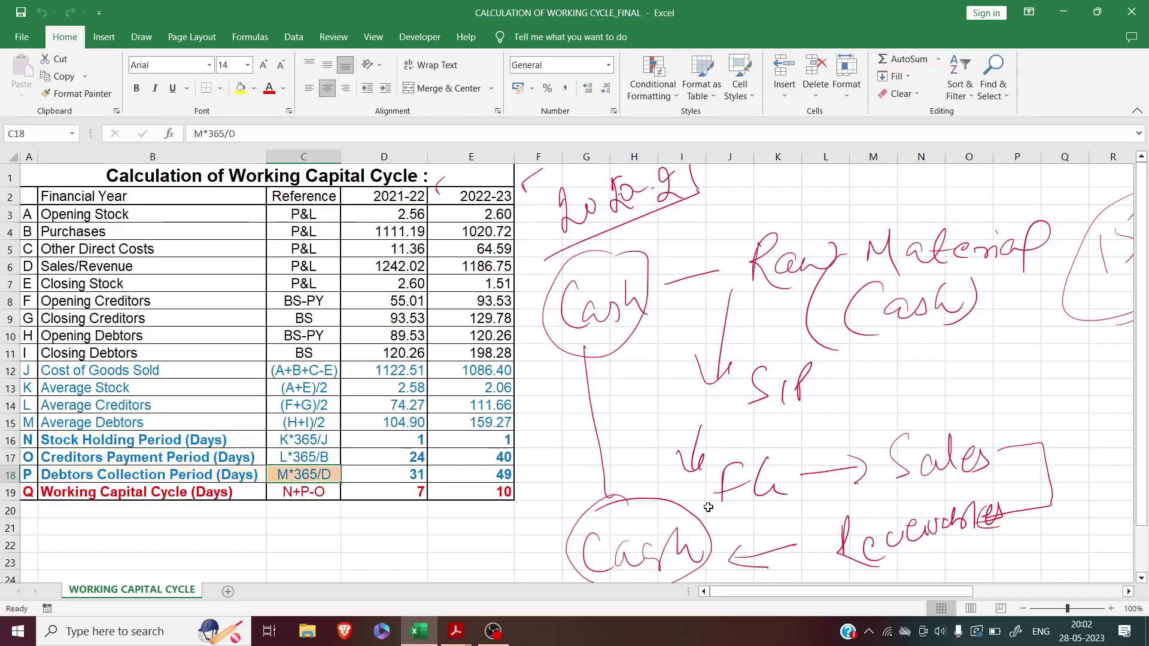
{"action": "key", "text": "Up"}
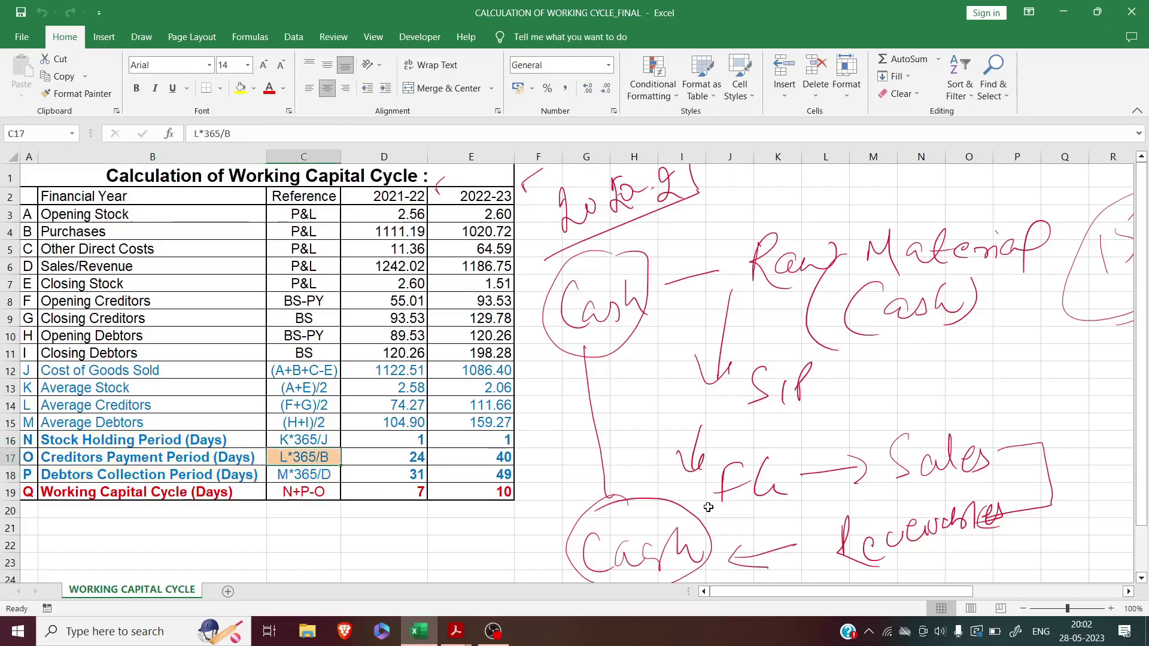
{"action": "key", "text": "Left"}
{"action": "key", "text": "Up"}
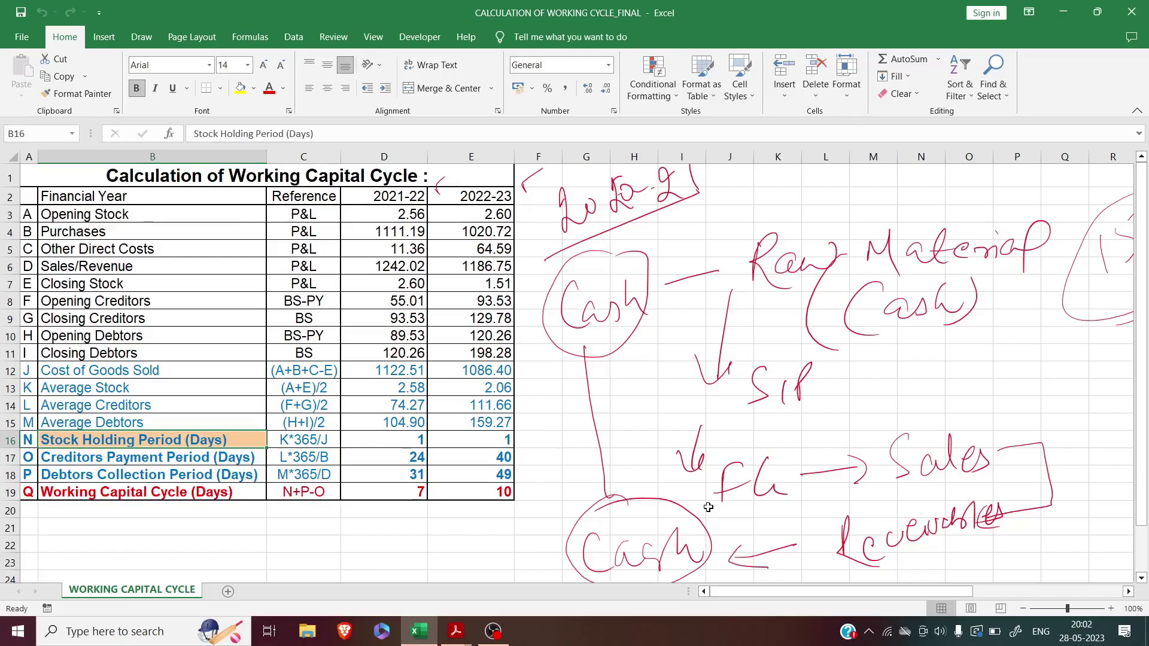
{"action": "key", "text": "Right"}
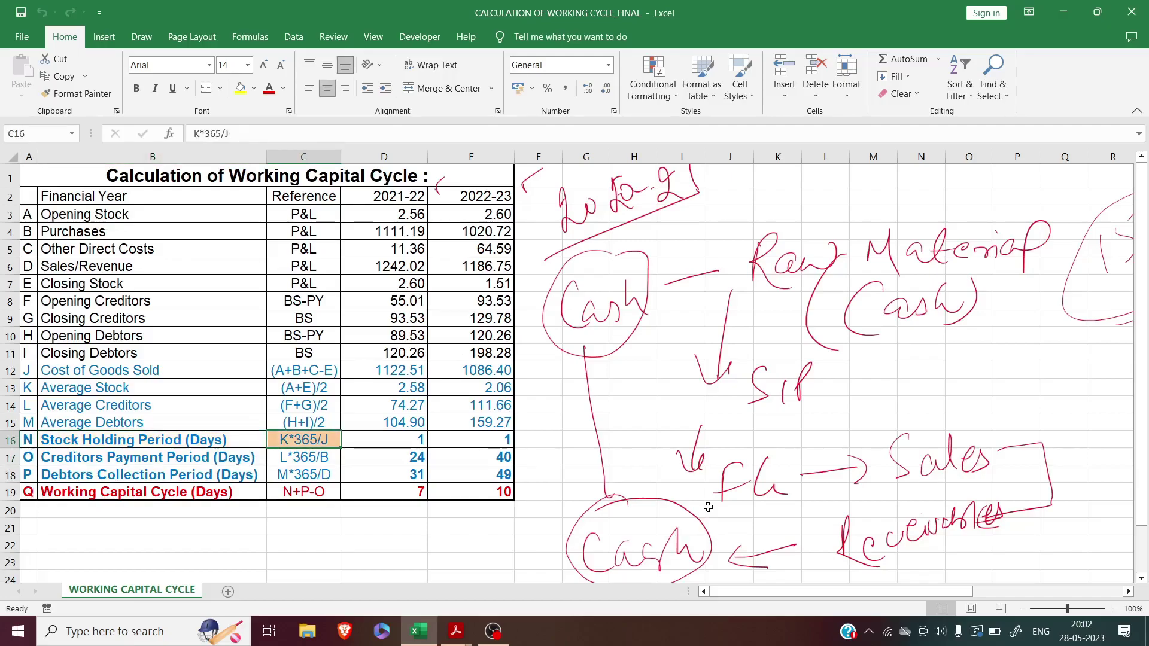
{"action": "key", "text": "Right"}
{"action": "key", "text": "Down"}
{"action": "key", "text": "Down"}
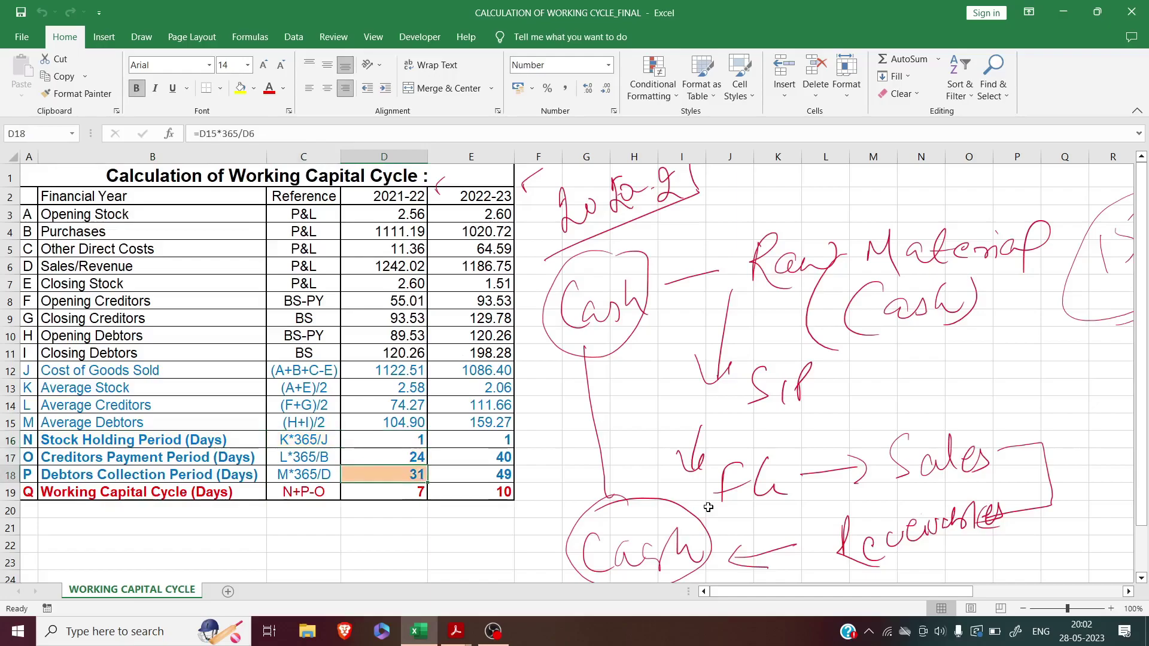
{"action": "key", "text": "Left"}
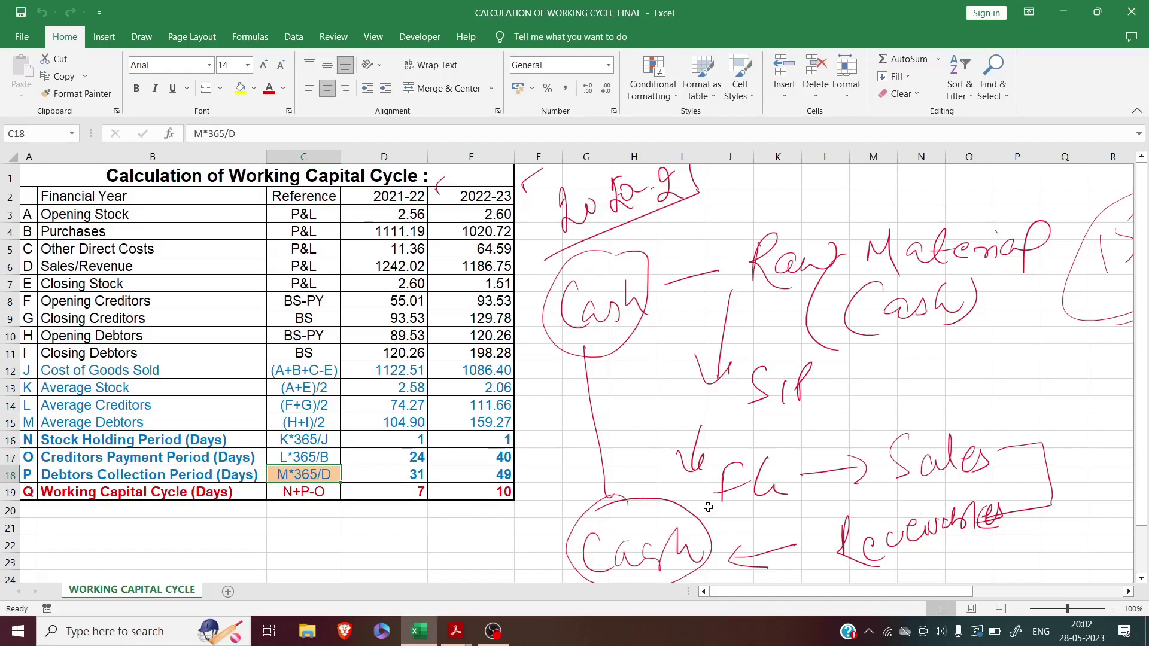
{"action": "key", "text": "Up"}
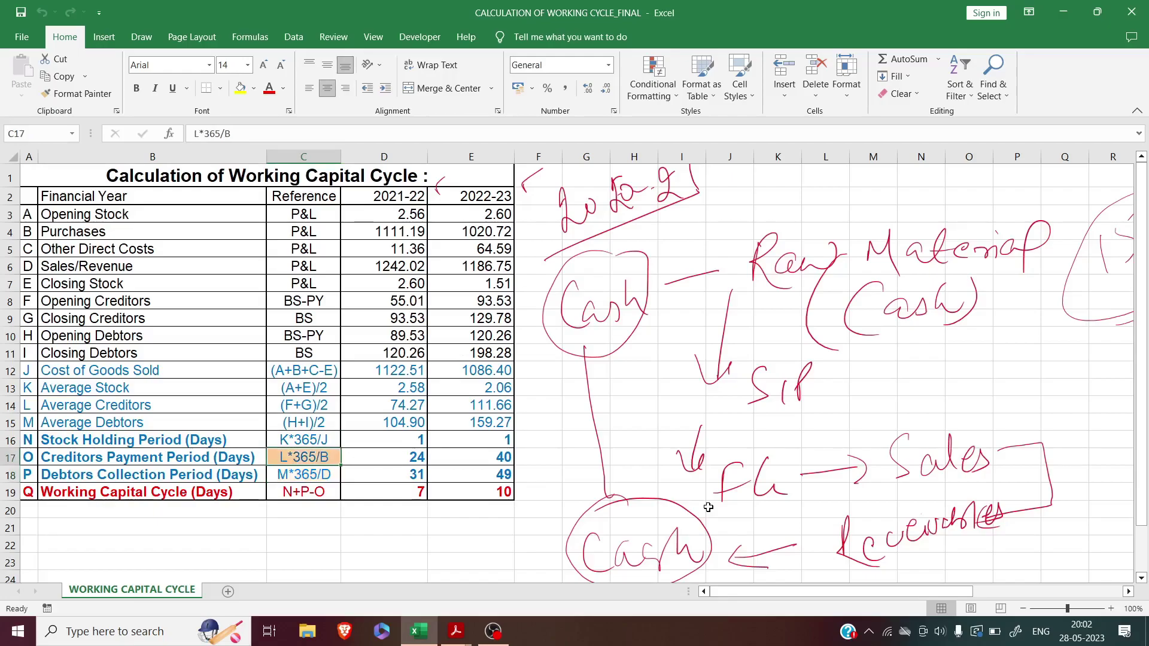
{"action": "key", "text": "Left"}
{"action": "key", "text": "Right"}
{"action": "key", "text": "Left"}
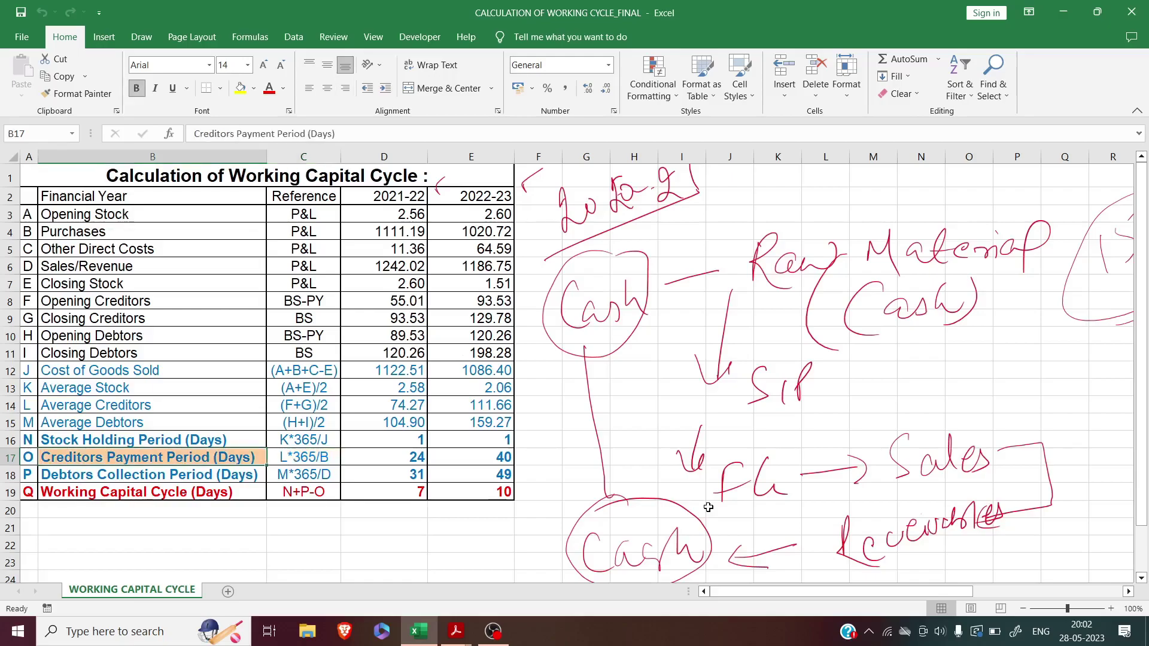
{"action": "key", "text": "Right"}
{"action": "key", "text": "Up"}
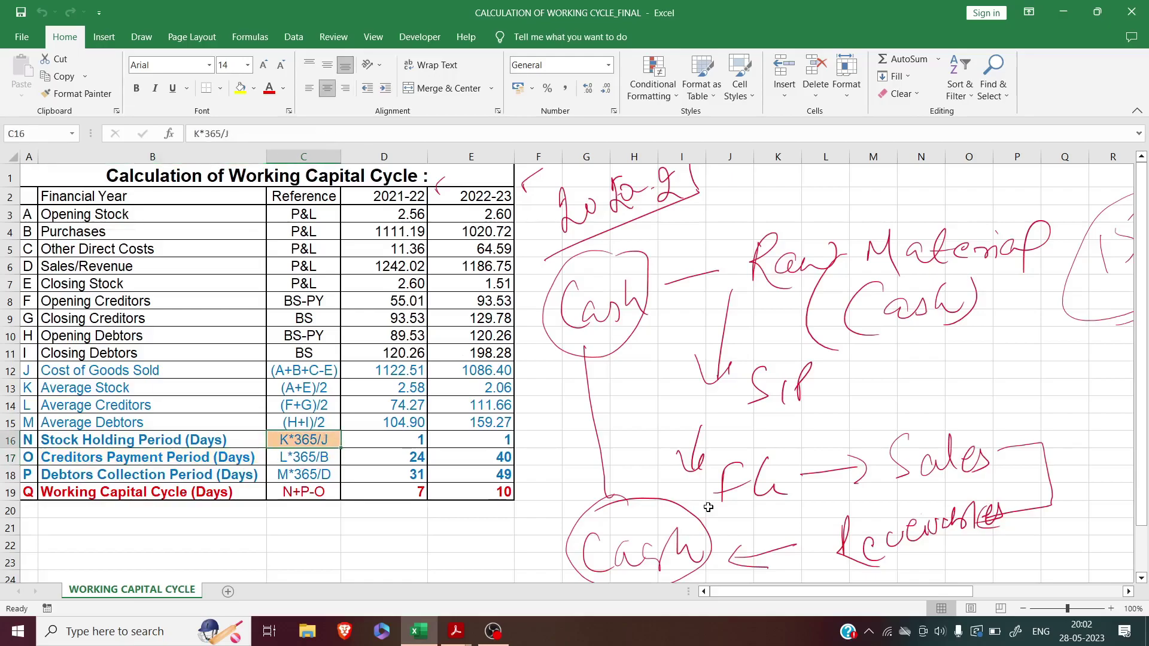
{"action": "key", "text": "Down"}
{"action": "key", "text": "Down"}
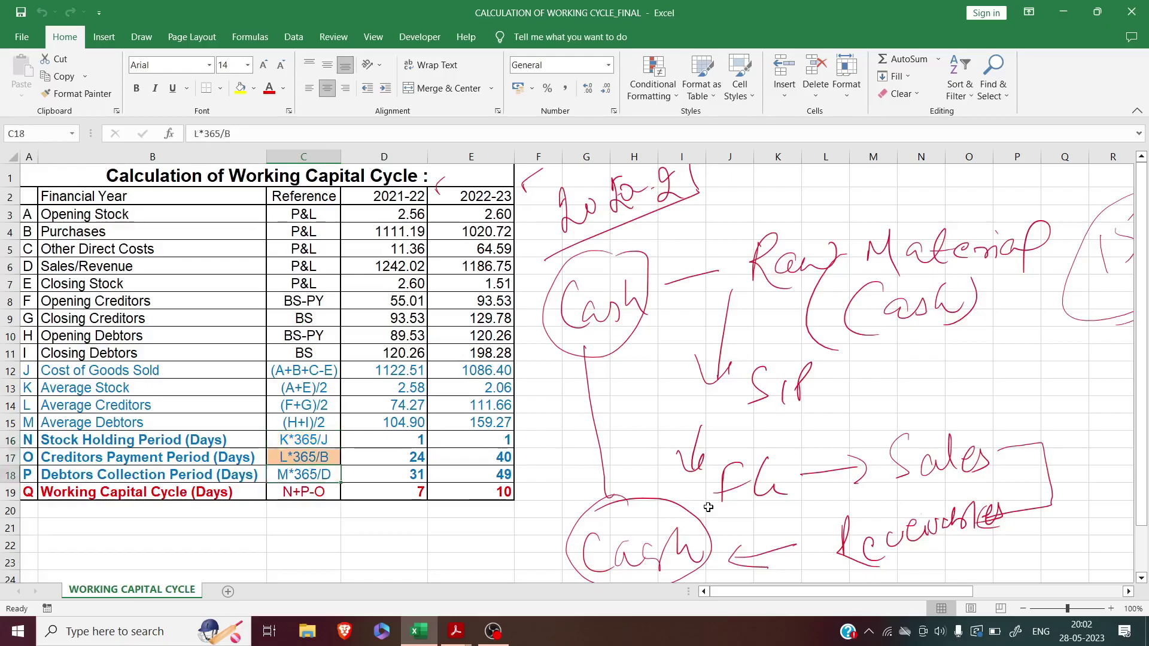
{"action": "key", "text": "Left"}
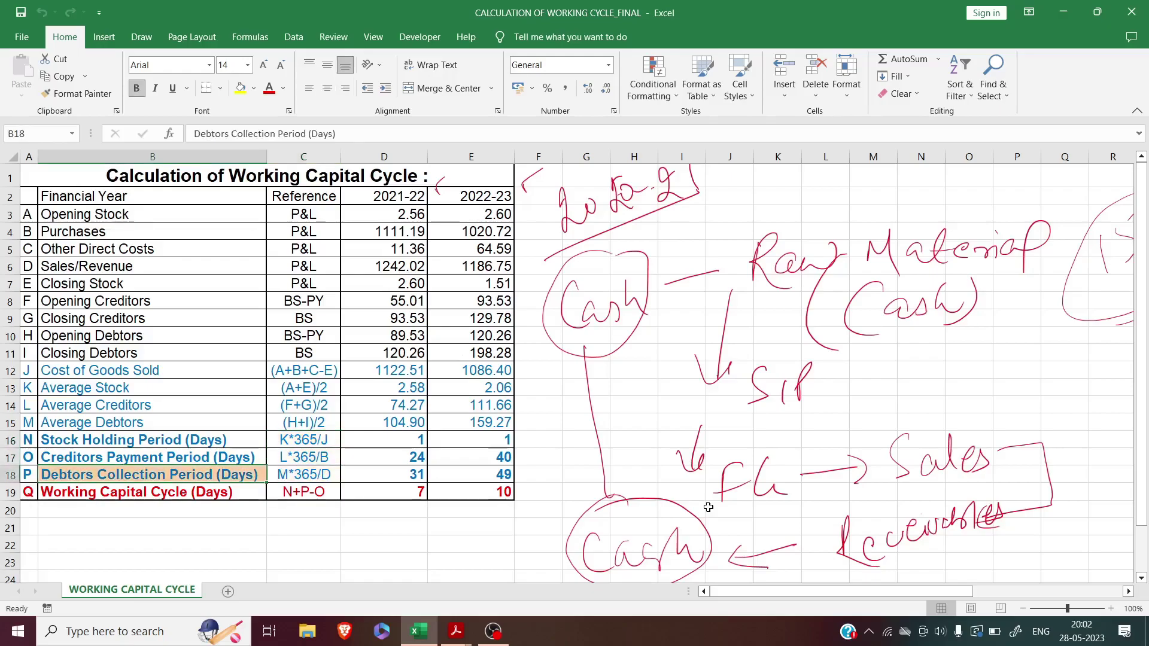
{"action": "key", "text": "Up"}
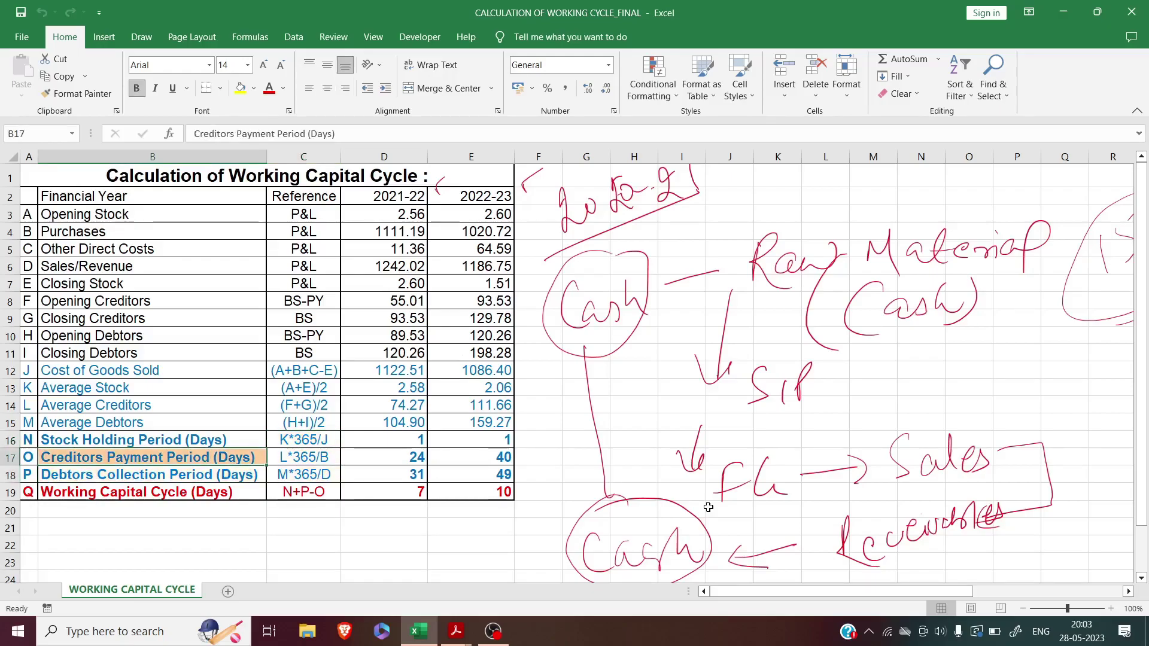
{"action": "key", "text": "Right"}
{"action": "key", "text": "Right"}
{"action": "key", "text": "Down"}
{"action": "key", "text": "Down"}
{"action": "key", "text": "Up"}
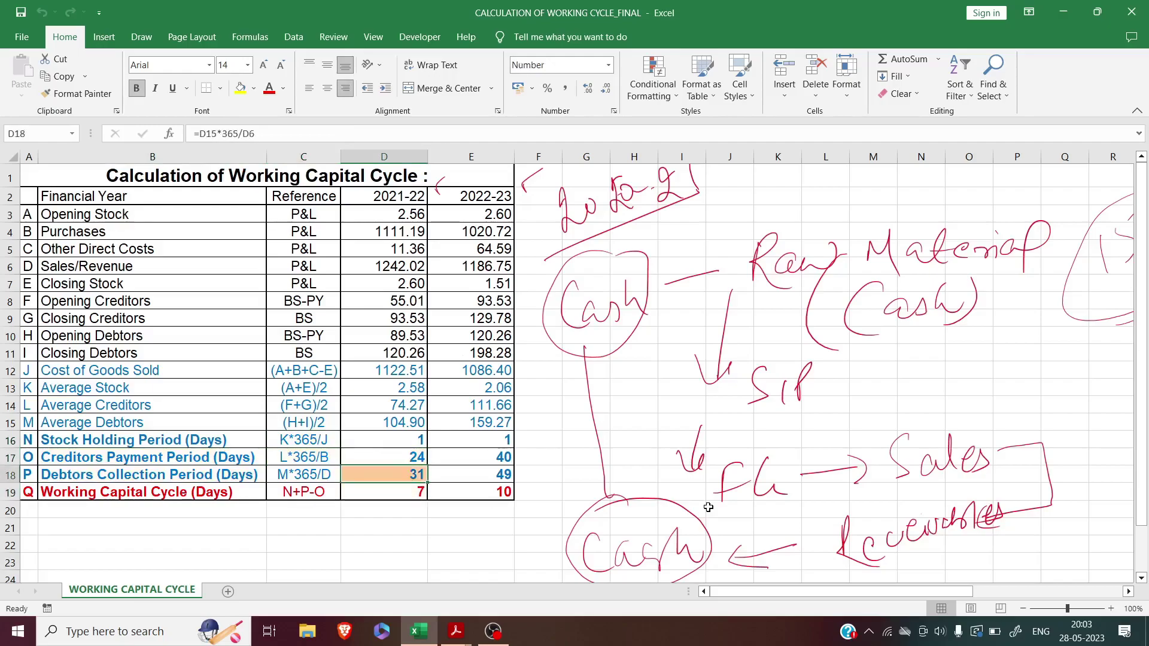
{"action": "key", "text": "Up"}
{"action": "key", "text": "Up"}
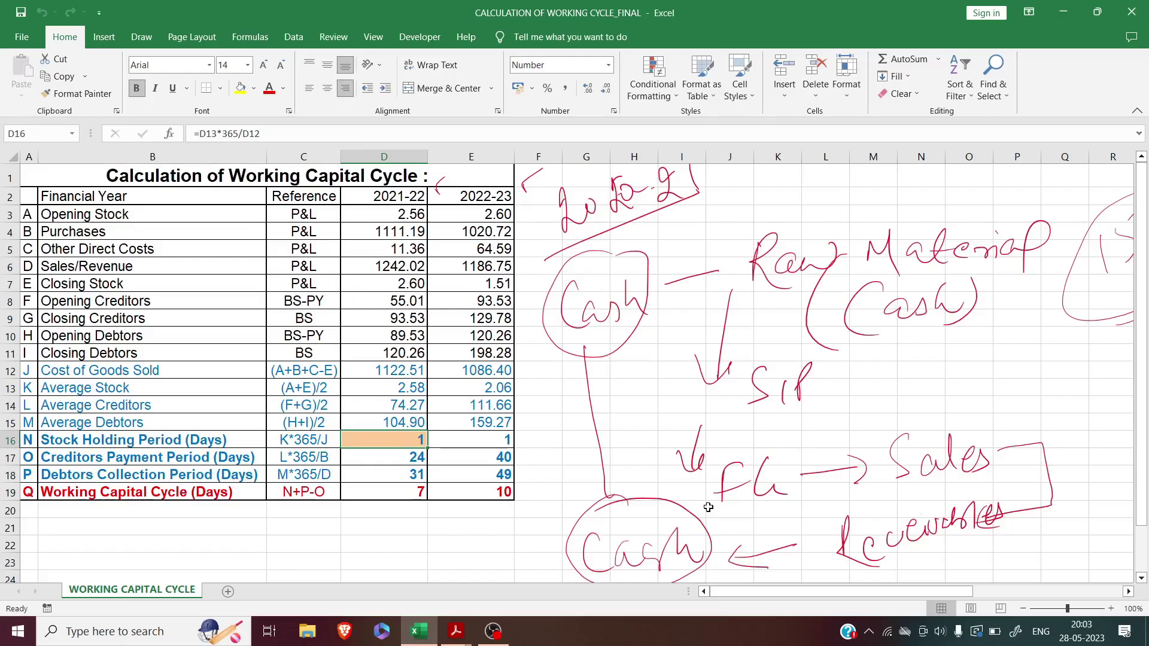
{"action": "key", "text": "Right"}
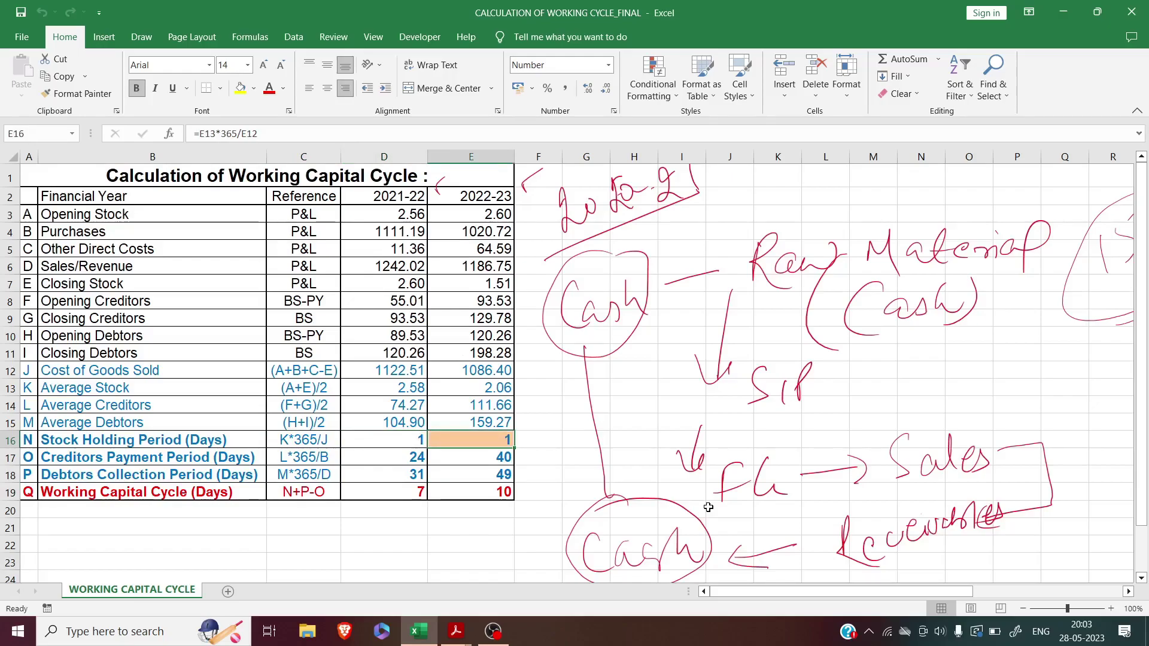
{"action": "key", "text": "Left"}
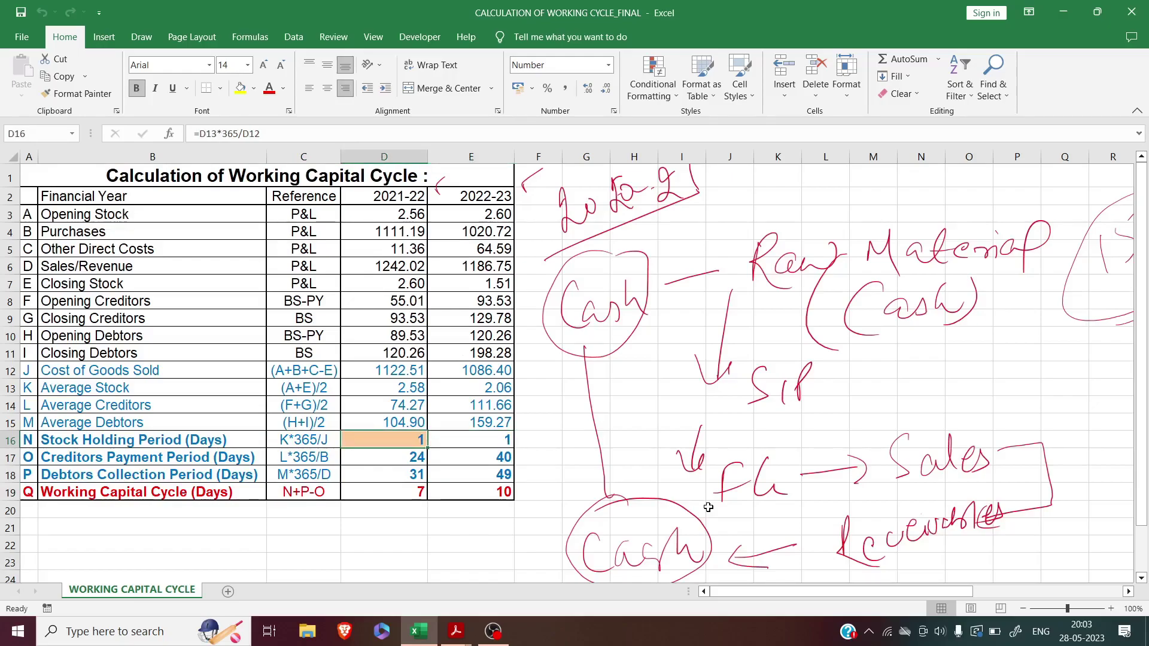
{"action": "key", "text": "Right"}
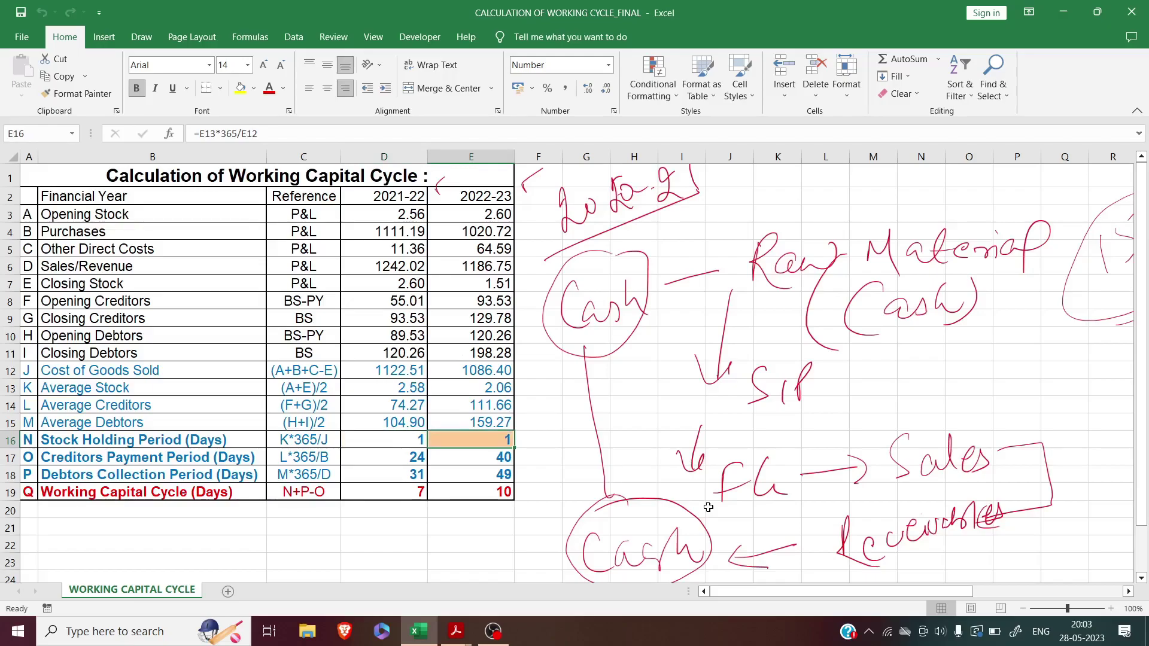
{"action": "key", "text": "Left"}
{"action": "key", "text": "Right"}
{"action": "key", "text": "Left"}
{"action": "key", "text": "Right"}
{"action": "key", "text": "Left"}
{"action": "key", "text": "Right"}
{"action": "key", "text": "Left"}
{"action": "key", "text": "Up"}
{"action": "key", "text": "Up"}
{"action": "key", "text": "Up"}
{"action": "key", "text": "Up"}
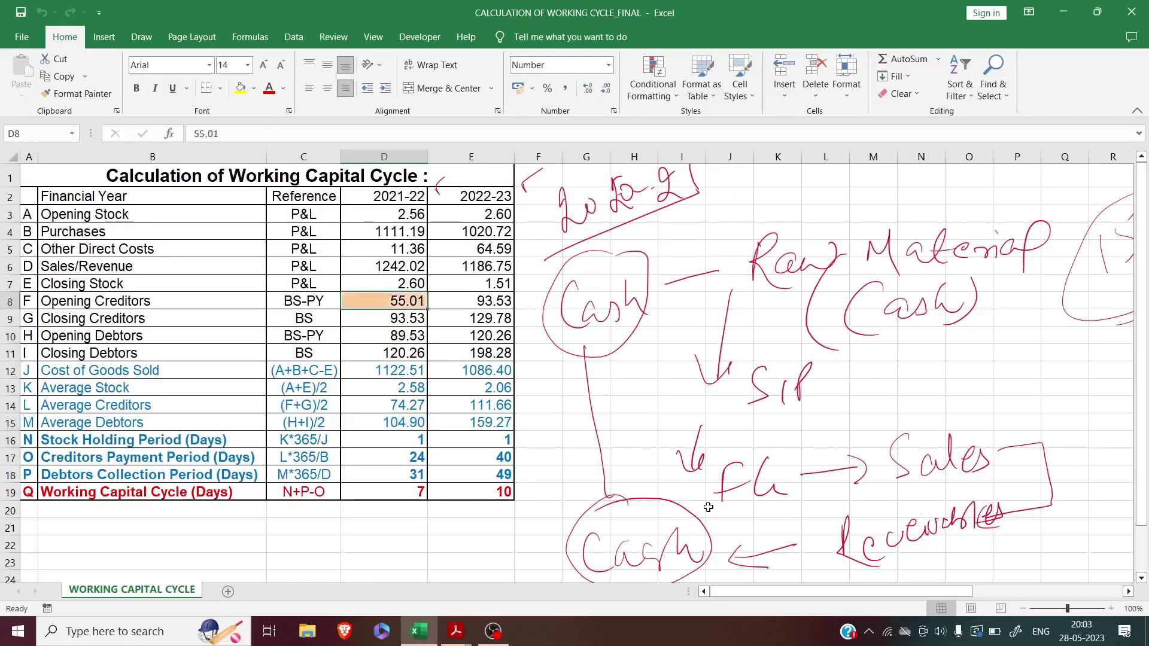
{"action": "key", "text": "Up"}
{"action": "key", "text": "Up"}
{"action": "key", "text": "Up"}
{"action": "key", "text": "Up"}
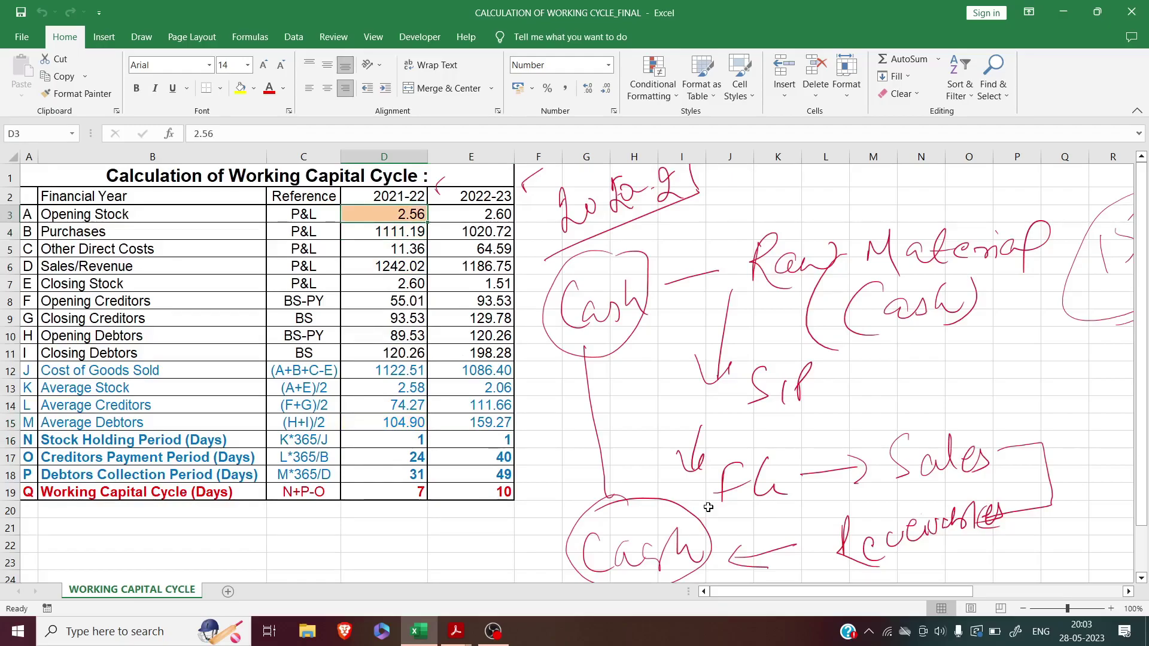
{"action": "key", "text": "Right"}
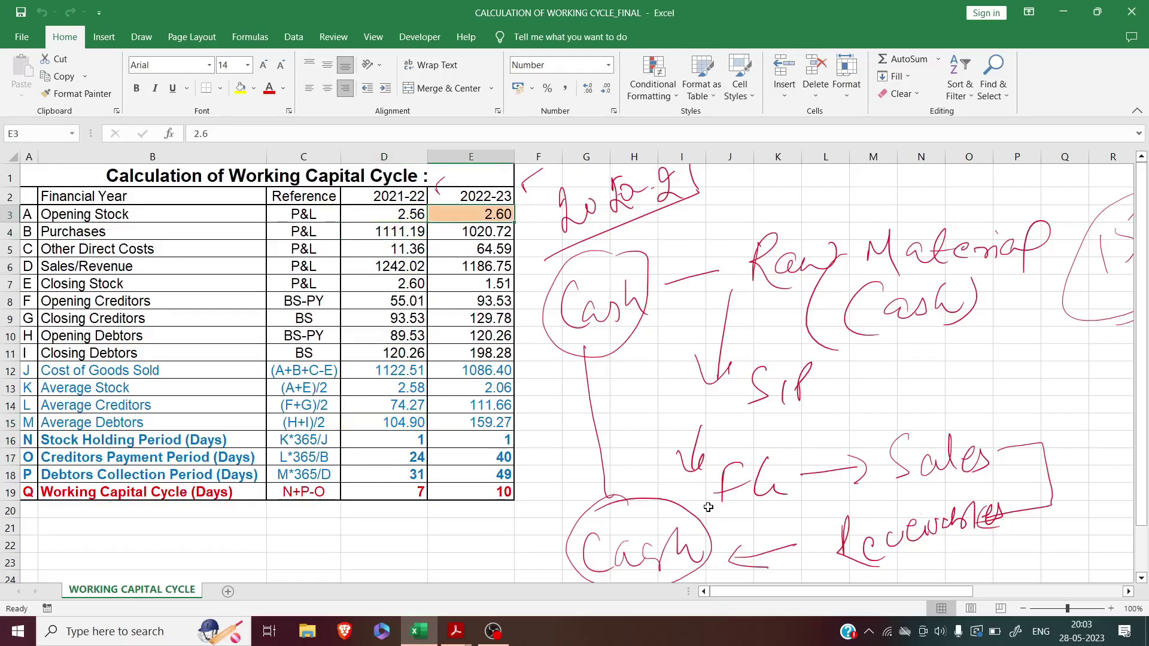
{"action": "key", "text": "Left"}
{"action": "key", "text": "Down"}
{"action": "key", "text": "Down"}
{"action": "key", "text": "Down"}
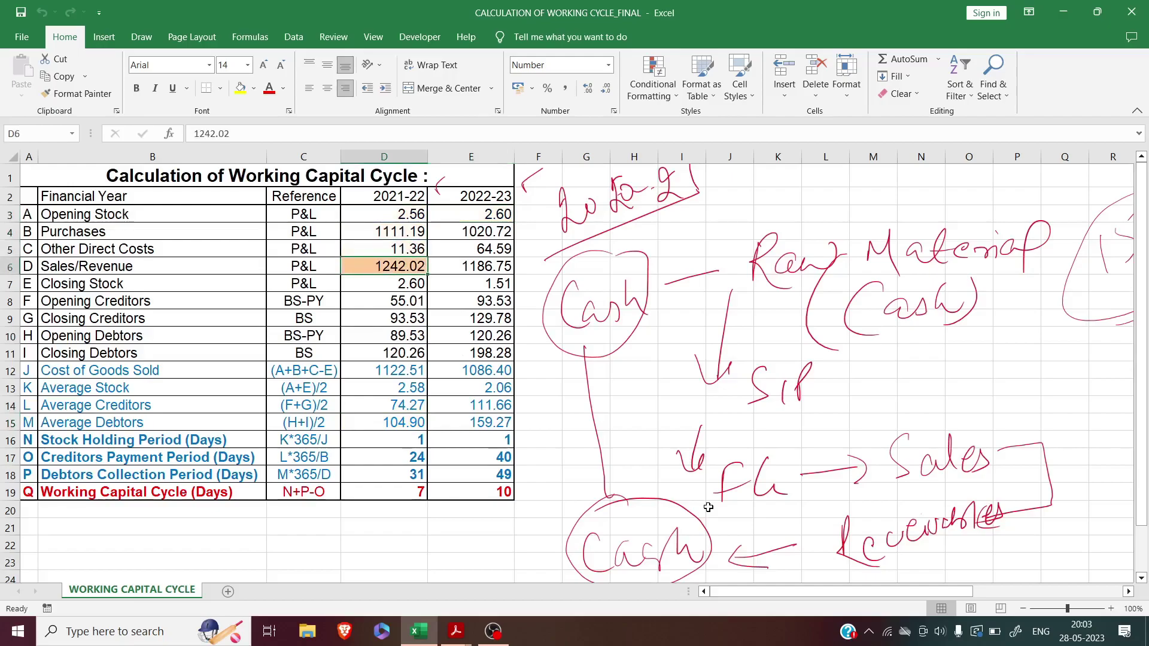
{"action": "key", "text": "Right"}
{"action": "key", "text": "Left"}
{"action": "key", "text": "Right"}
{"action": "key", "text": "Left"}
{"action": "key", "text": "Up"}
{"action": "key", "text": "Up"}
{"action": "key", "text": "Up"}
{"action": "key", "text": "Right"}
{"action": "key", "text": "Down"}
{"action": "key", "text": "Down"}
{"action": "key", "text": "Down"}
{"action": "key", "text": "Left"}
{"action": "key", "text": "Down"}
{"action": "key", "text": "Down"}
{"action": "key", "text": "Down"}
{"action": "key", "text": "Down"}
{"action": "key", "text": "Down"}
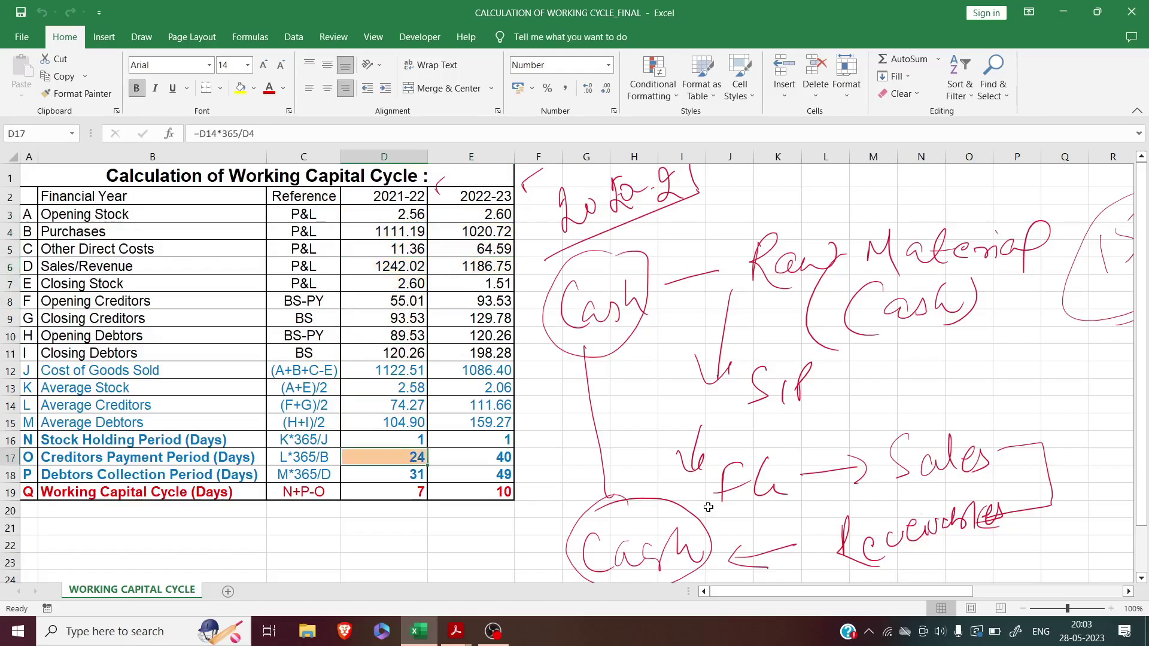
{"action": "key", "text": "Up"}
{"action": "key", "text": "Down"}
{"action": "key", "text": "Right"}
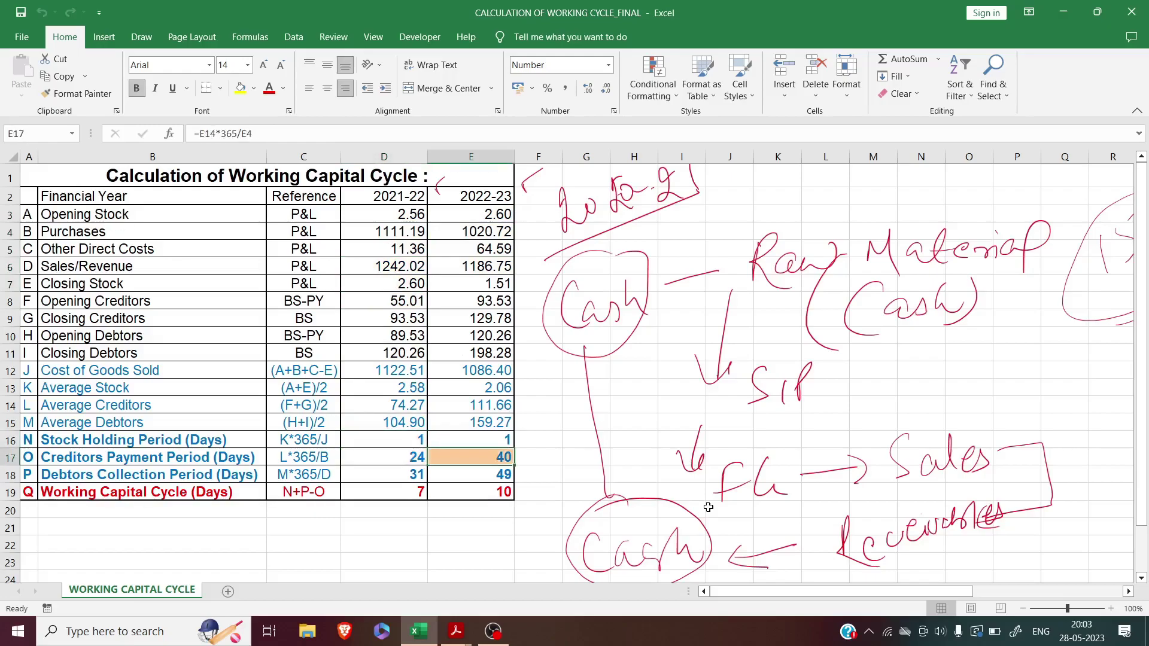
{"action": "key", "text": "Left"}
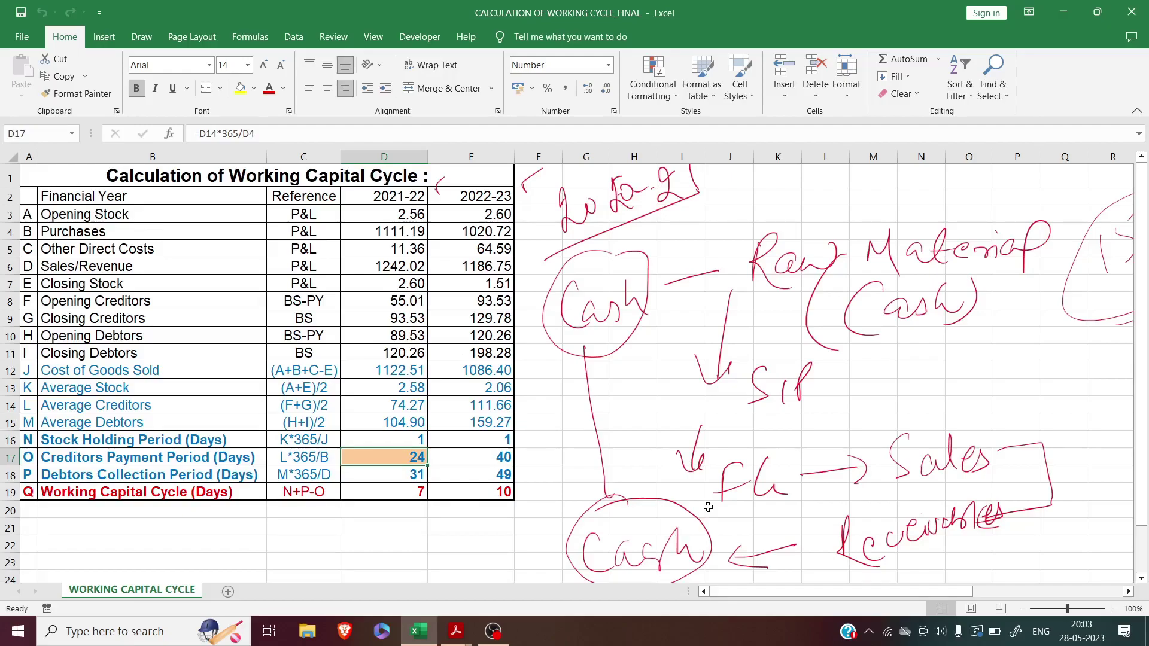
Compare the 2021-22 and 2022-23 creditors payment and debtors collection period formulas
{"action": "key", "text": "Right"}
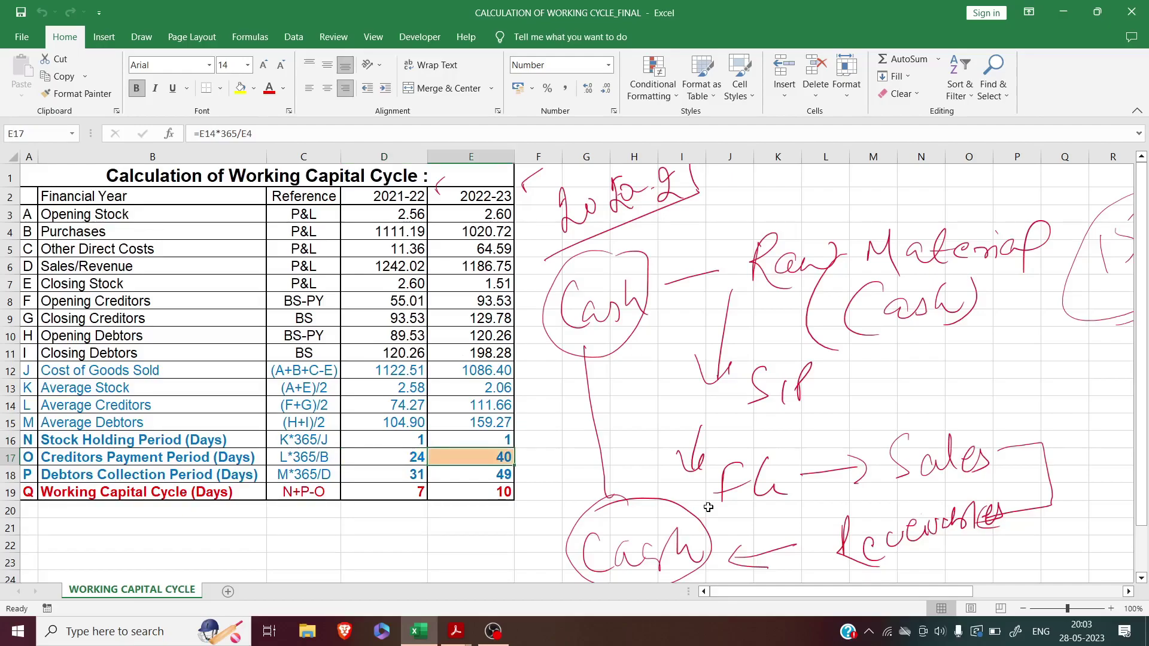
{"action": "key", "text": "Left"}
{"action": "key", "text": "Right"}
{"action": "key", "text": "Left"}
{"action": "key", "text": "Right"}
{"action": "key", "text": "Left"}
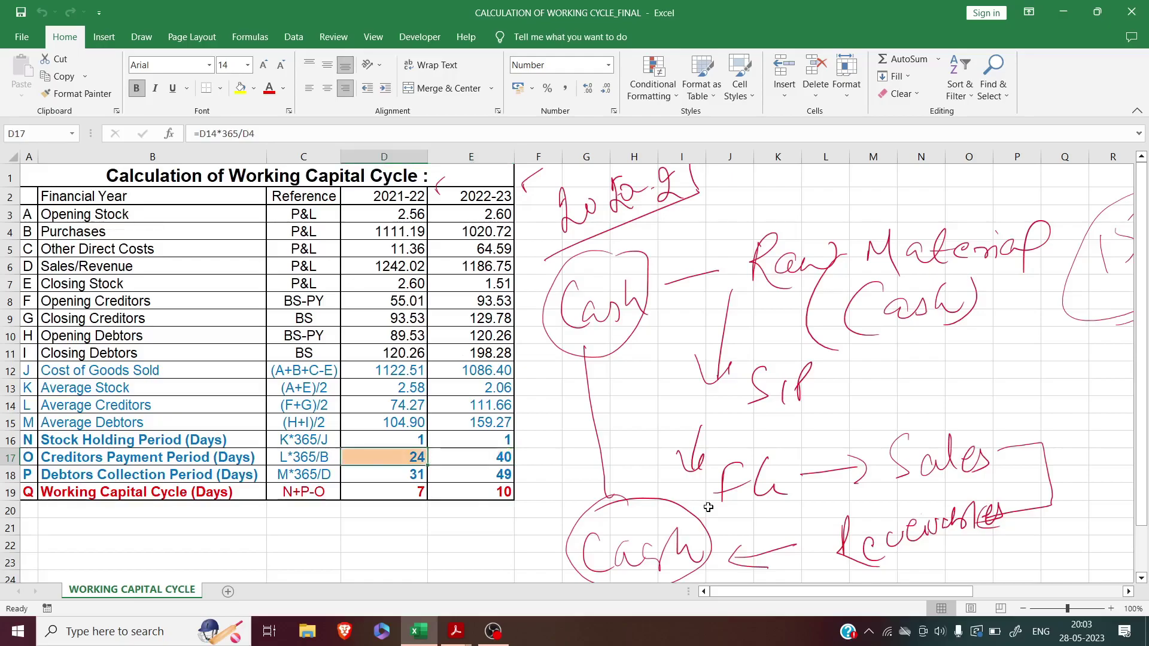
{"action": "key", "text": "Right"}
{"action": "key", "text": "Right"}
{"action": "key", "text": "Left"}
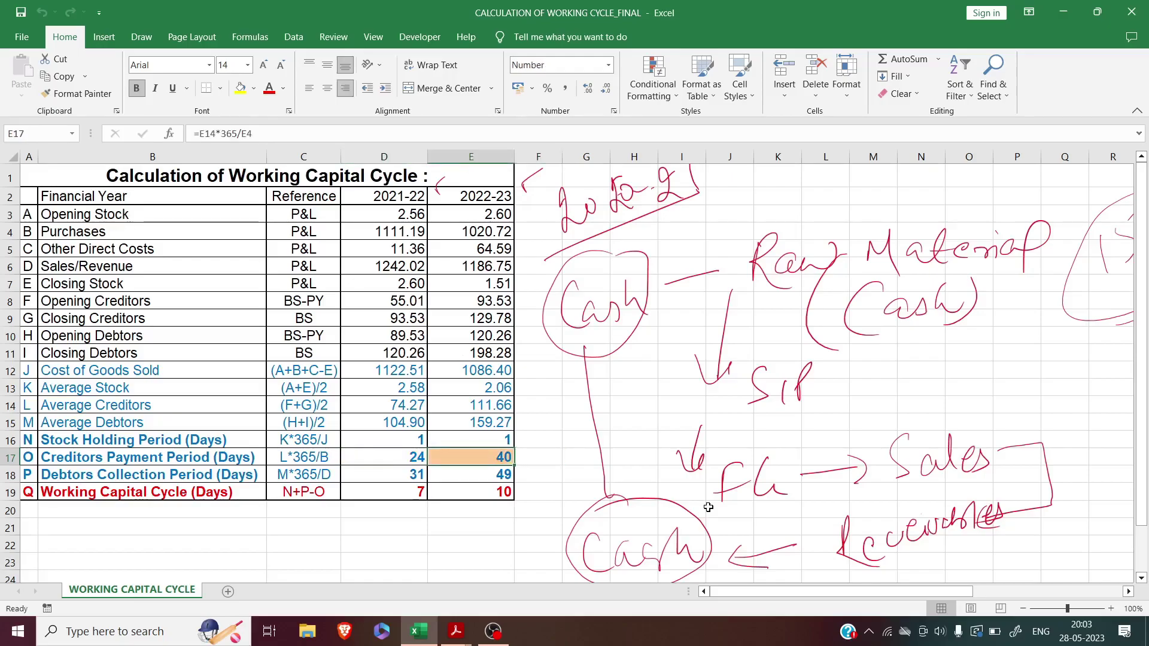
{"action": "key", "text": "Left"}
{"action": "key", "text": "Right"}
{"action": "key", "text": "Left"}
{"action": "key", "text": "Left"}
{"action": "key", "text": "Left"}
{"action": "key", "text": "Left"}
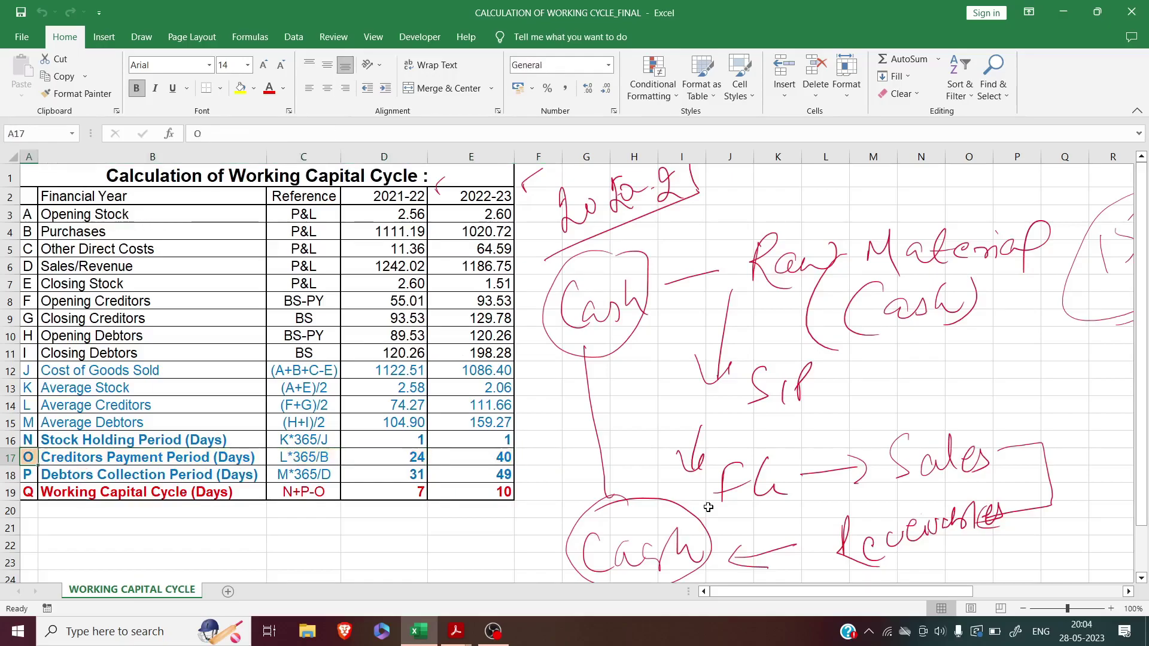
{"action": "key", "text": "Right"}
{"action": "key", "text": "Right"}
{"action": "key", "text": "Right"}
{"action": "key", "text": "Right"}
{"action": "key", "text": "Right"}
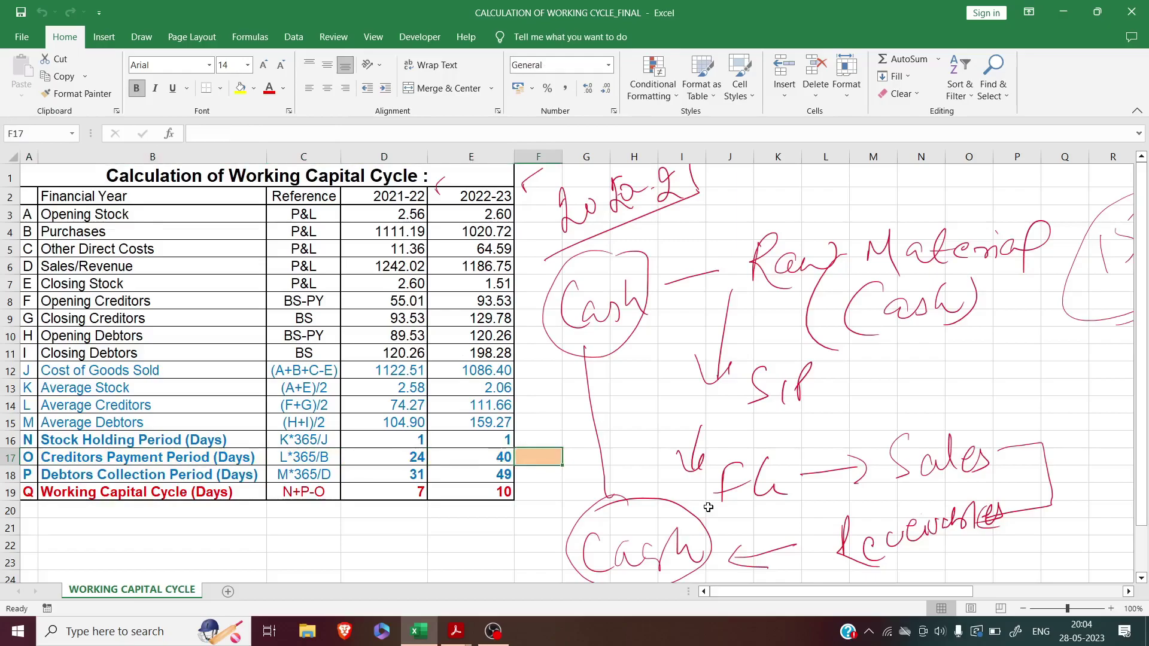
{"action": "key", "text": "Left"}
{"action": "key", "text": "Left"}
{"action": "key", "text": "Left"}
{"action": "key", "text": "Left"}
{"action": "key", "text": "Left"}
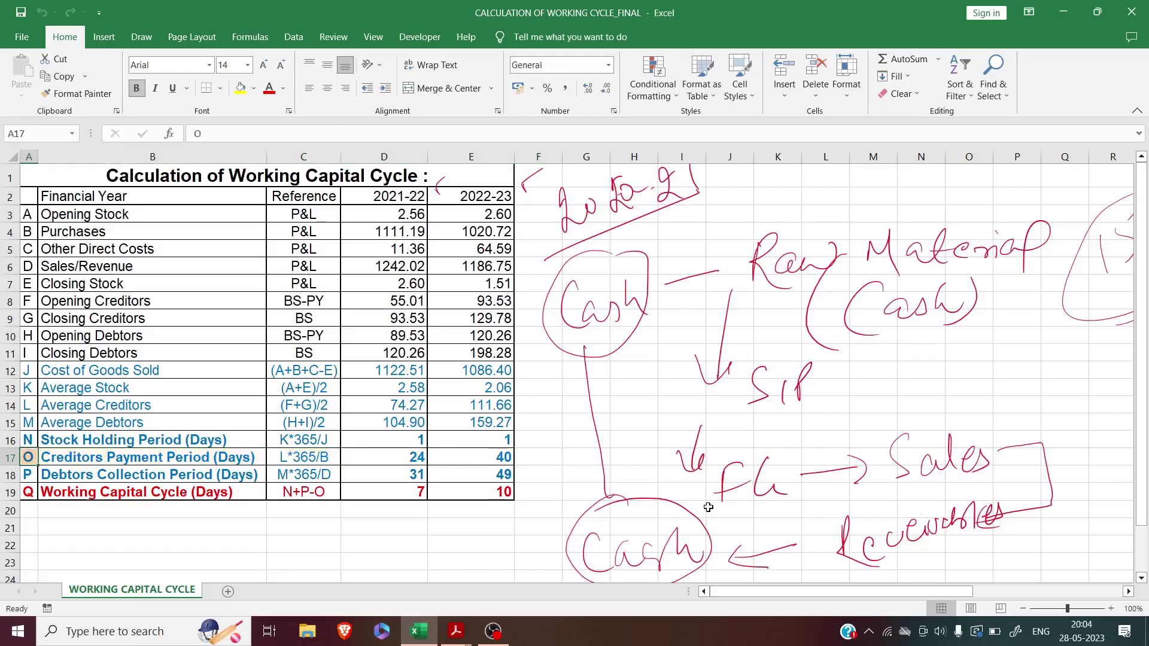
{"action": "key", "text": "Right"}
{"action": "key", "text": "Right"}
{"action": "key", "text": "Right"}
{"action": "key", "text": "Right"}
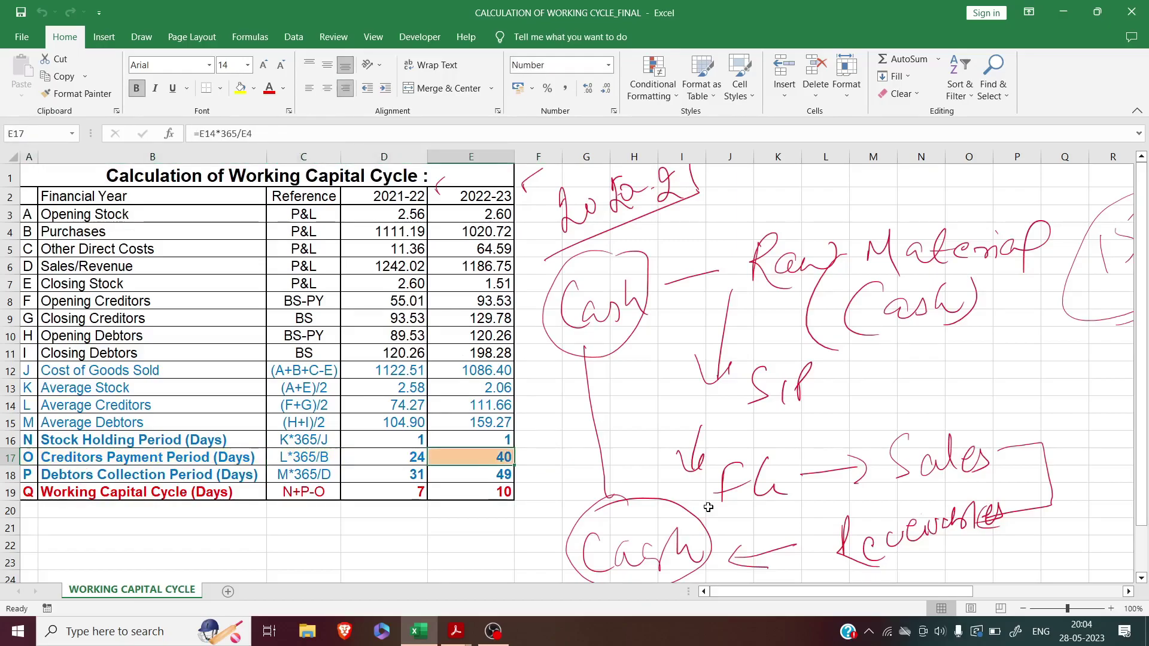
{"action": "key", "text": "Down"}
{"action": "key", "text": "Left"}
{"action": "key", "text": "Left"}
{"action": "key", "text": "Left"}
{"action": "key", "text": "Left"}
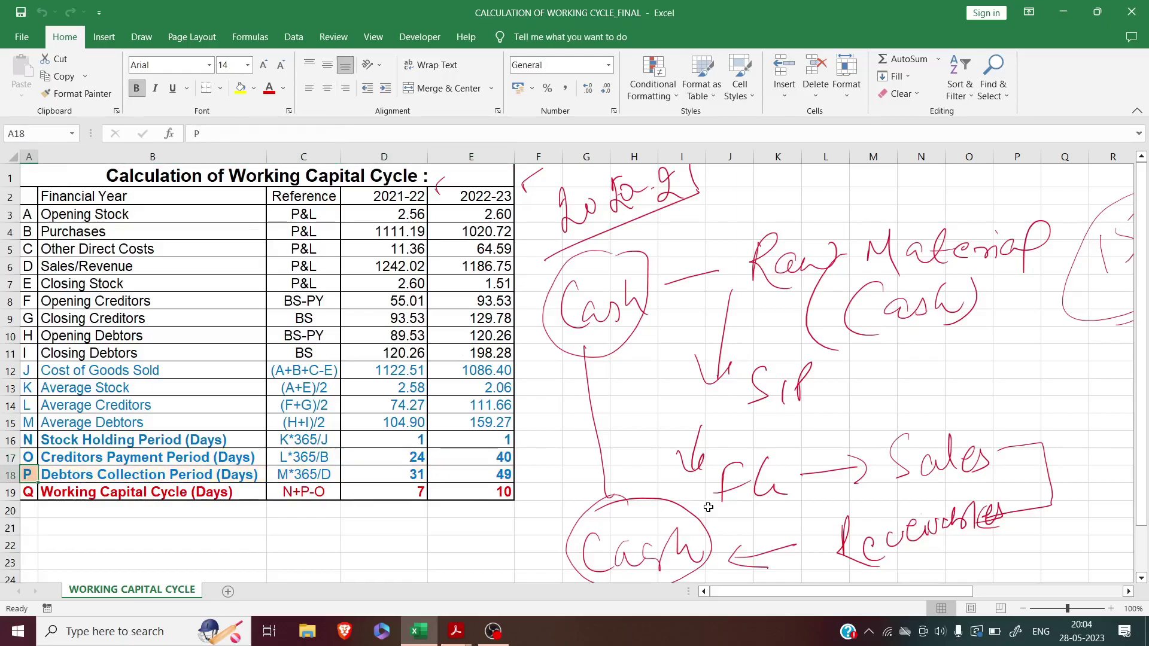
{"action": "key", "text": "Right"}
{"action": "key", "text": "Right"}
{"action": "key", "text": "Right"}
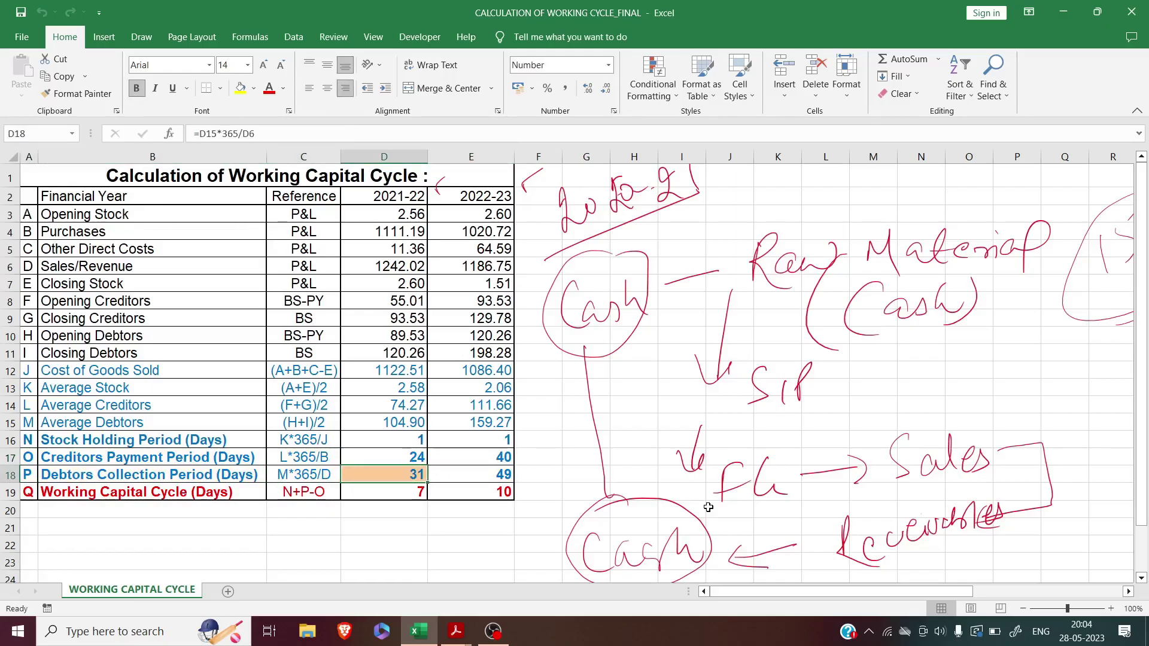
{"action": "key", "text": "Right"}
{"action": "key", "text": "Left"}
{"action": "key", "text": "Right"}
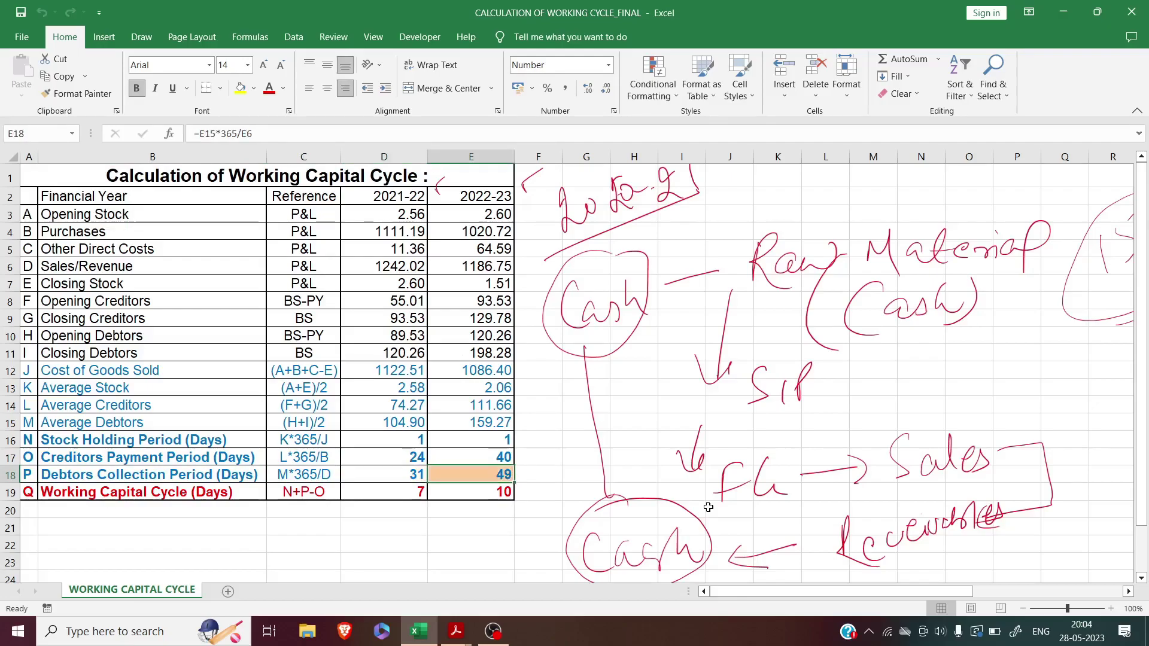
{"action": "key", "text": "Left"}
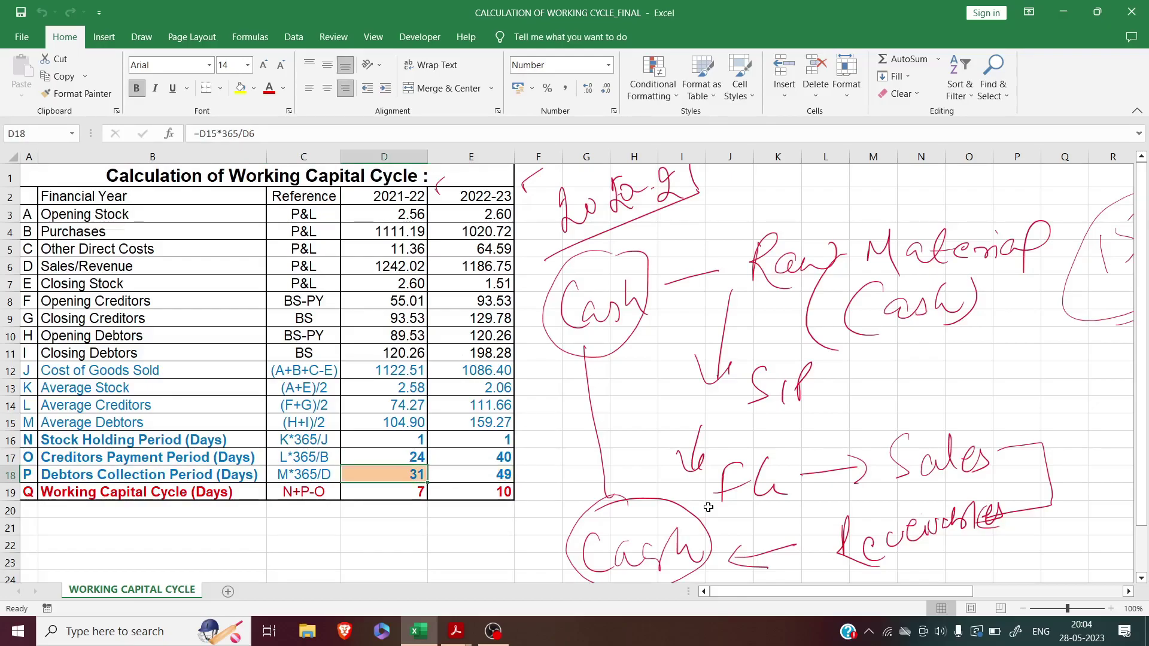
{"action": "key", "text": "Right"}
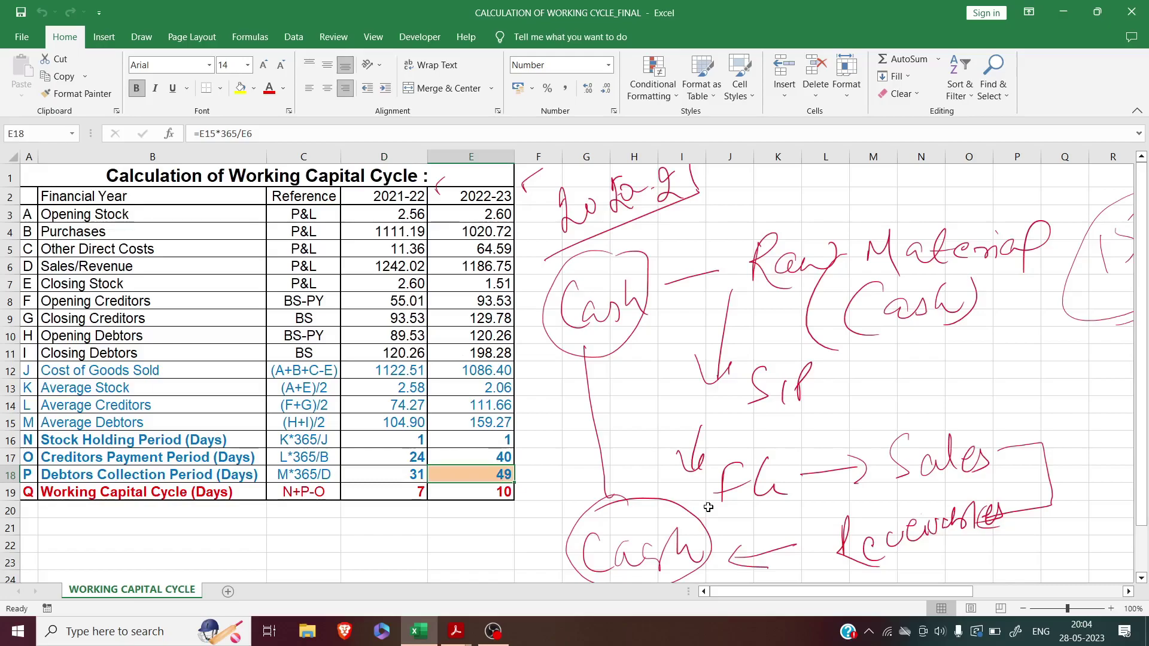
{"action": "key", "text": "Left"}
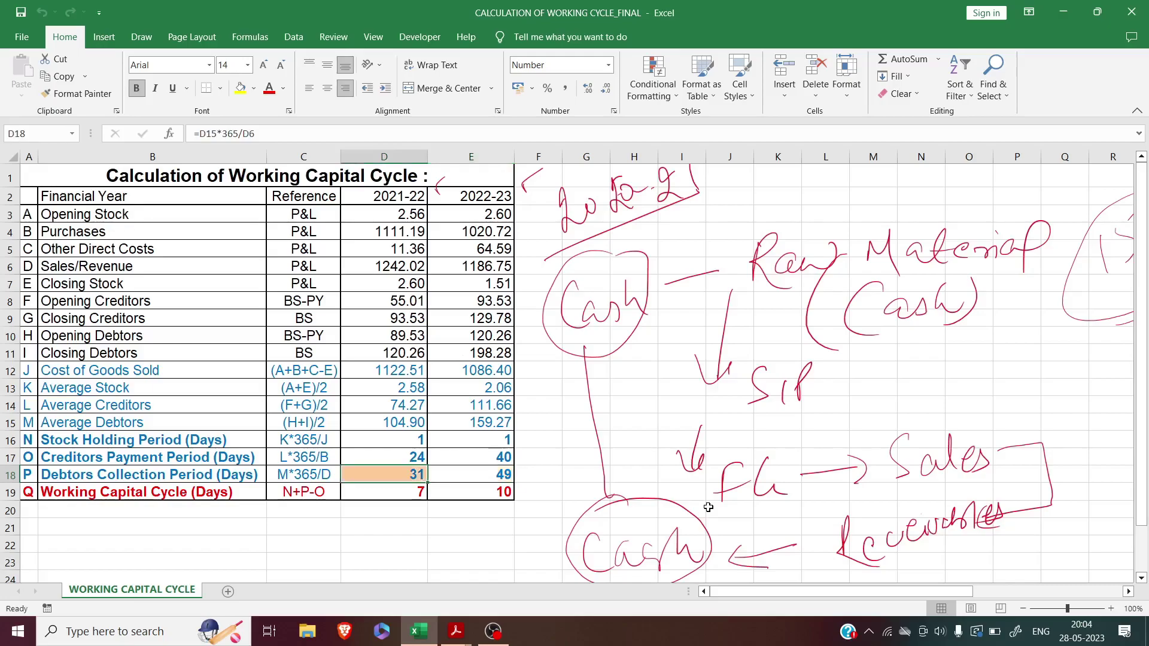
{"action": "key", "text": "Right"}
{"action": "key", "text": "Left"}
{"action": "key", "text": "Right"}
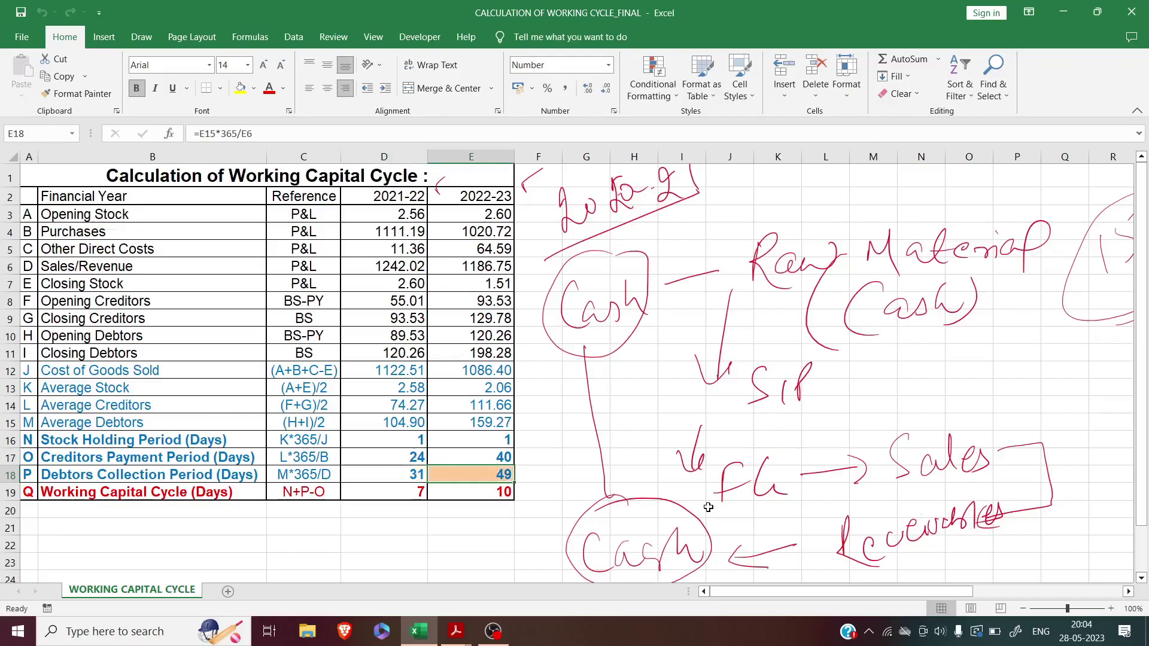
{"action": "key", "text": "Left"}
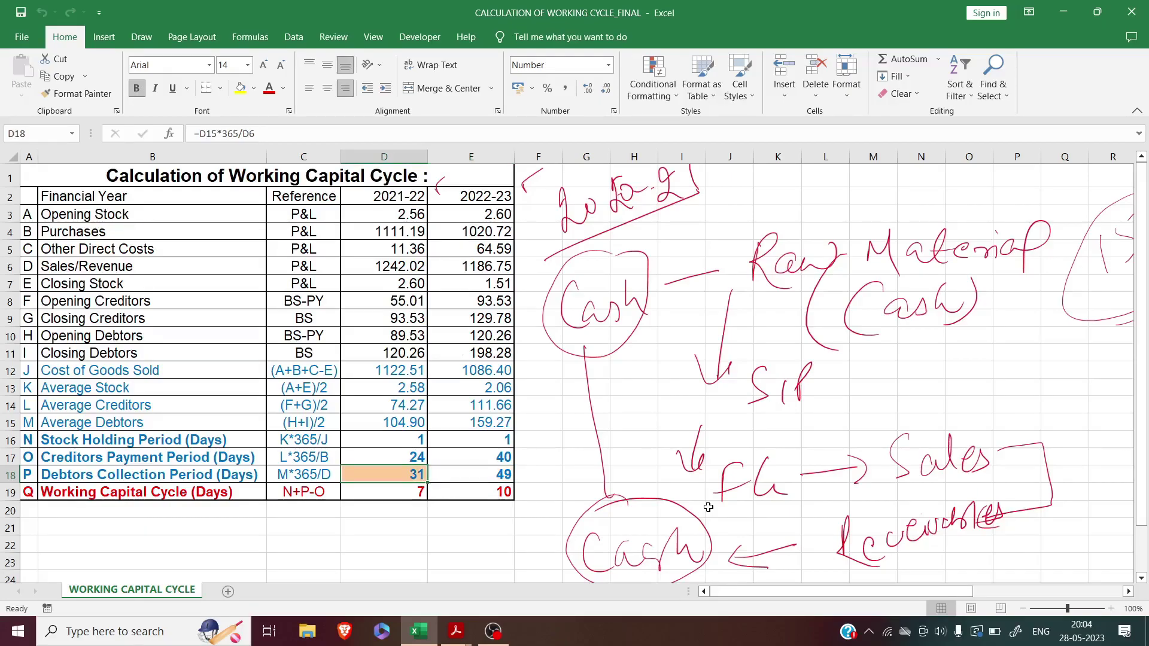
{"action": "key", "text": "Right"}
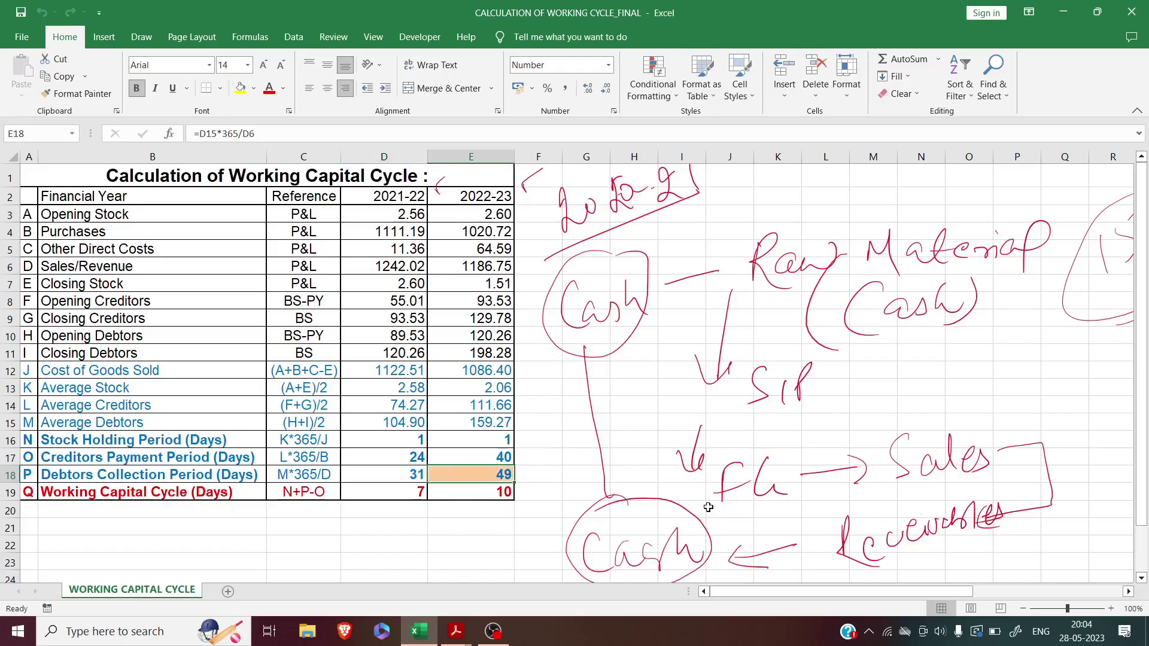
{"action": "key", "text": "Right"}
{"action": "key", "text": "Left"}
{"action": "key", "text": "Left"}
{"action": "key", "text": "Right"}
{"action": "key", "text": "Right"}
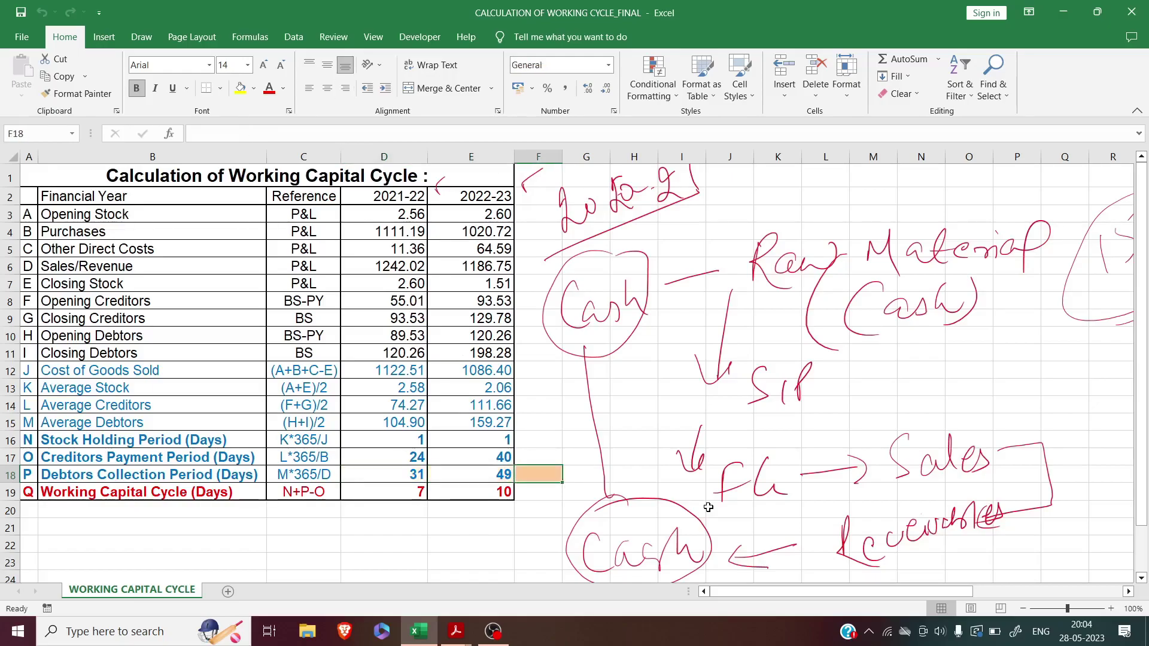
{"action": "key", "text": "Left"}
{"action": "key", "text": "Left"}
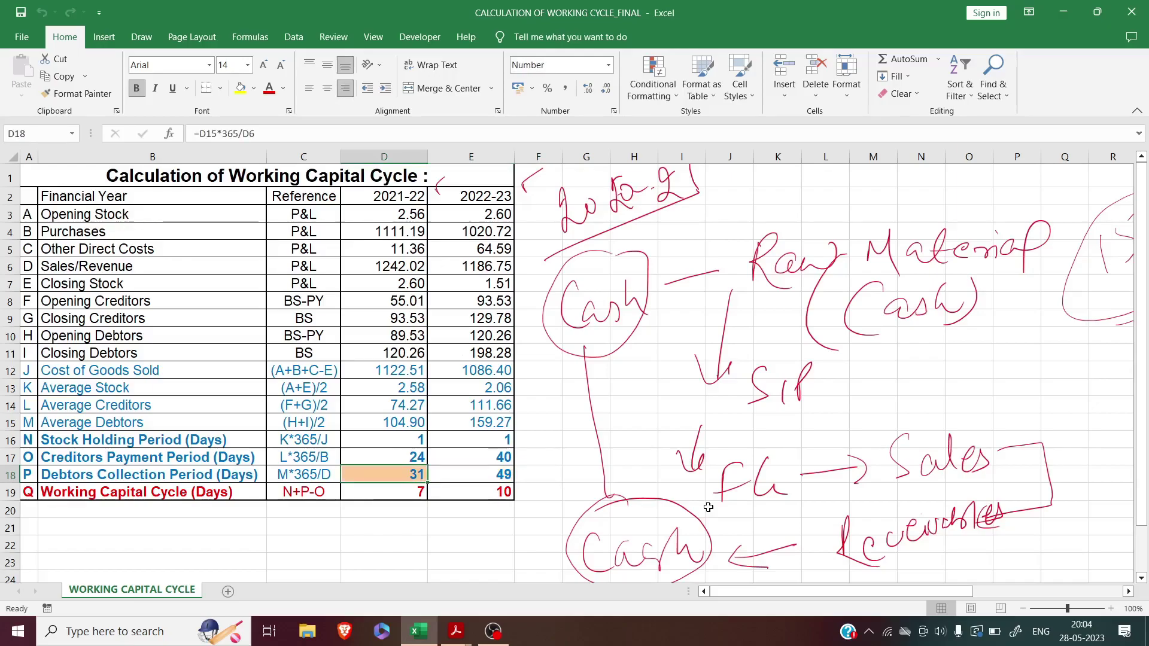
{"action": "key", "text": "Right"}
{"action": "key", "text": "Left"}
{"action": "key", "text": "Right"}
{"action": "key", "text": "Left"}
Review the stock, debtors and creditors period formulas and the N+P-O working capital cycle formula
{"action": "key", "text": "Up"}
{"action": "key", "text": "Up"}
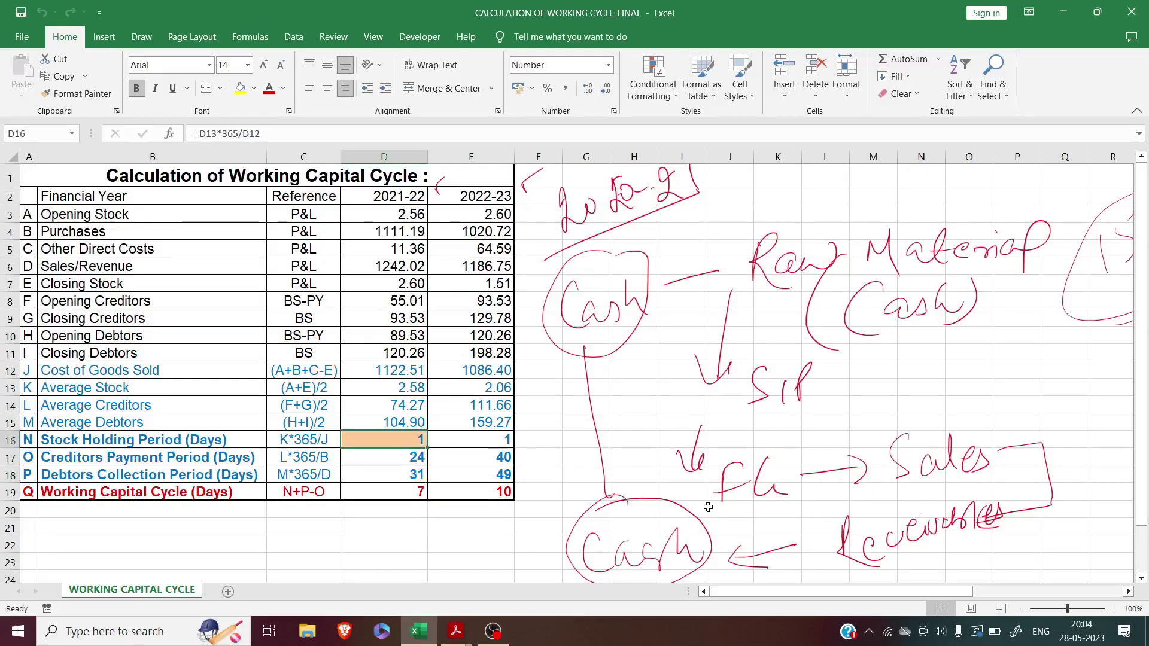
{"action": "key", "text": "Down"}
{"action": "key", "text": "Down"}
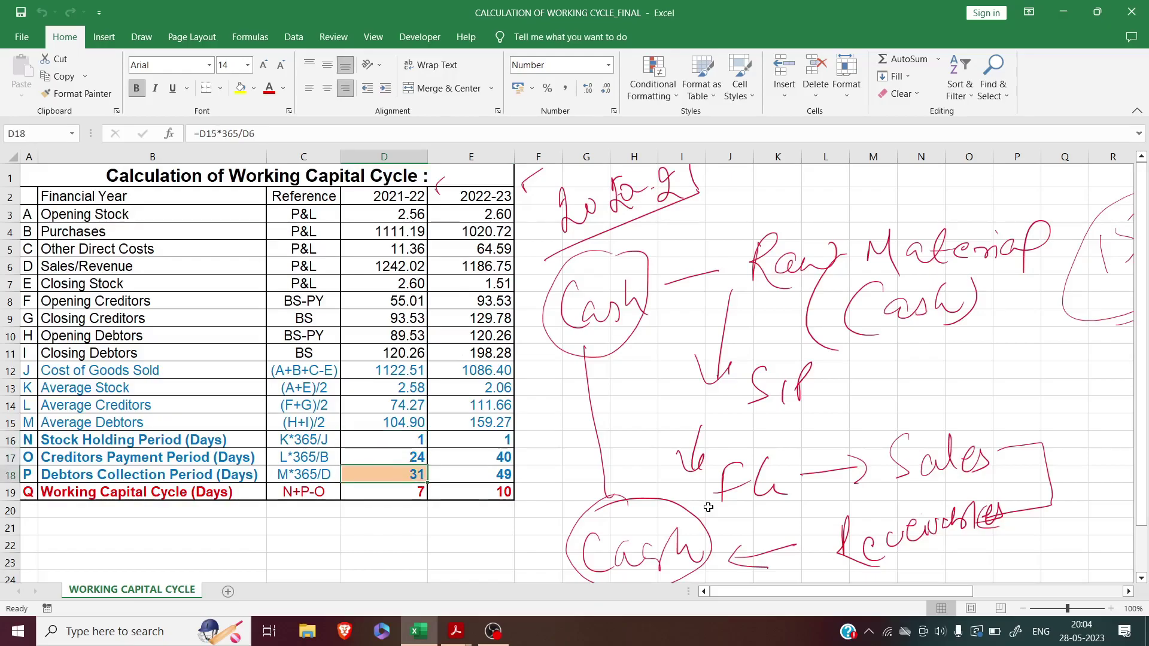
{"action": "key", "text": "Up"}
{"action": "key", "text": "Up"}
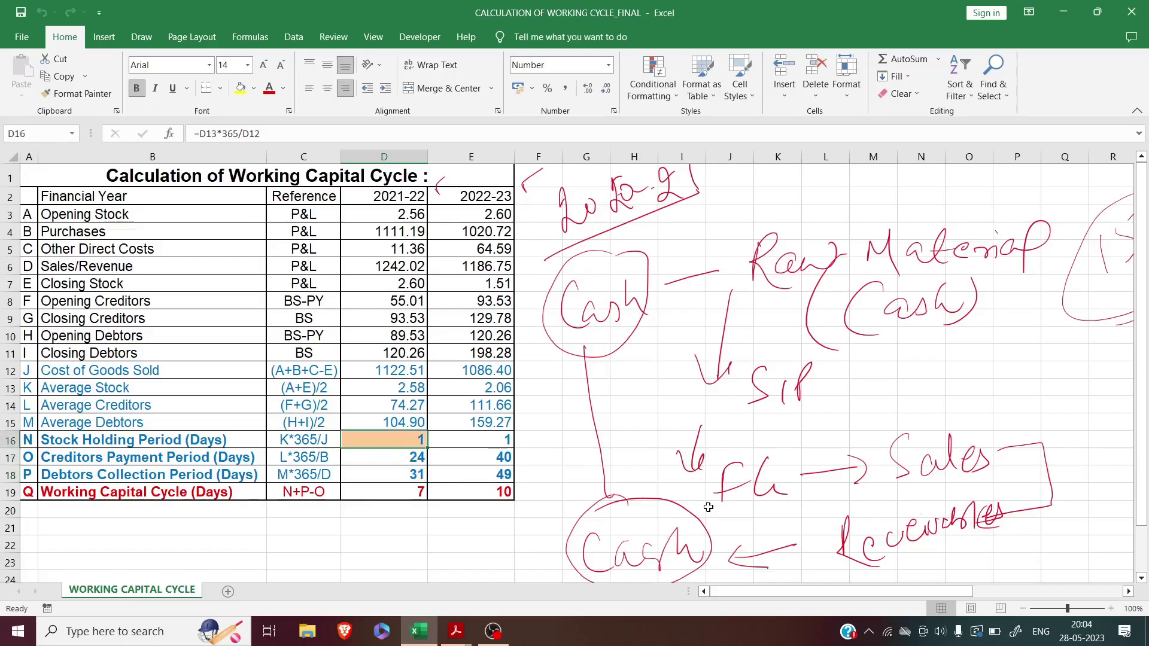
{"action": "key", "text": "Down"}
{"action": "key", "text": "Down"}
{"action": "key", "text": "Up"}
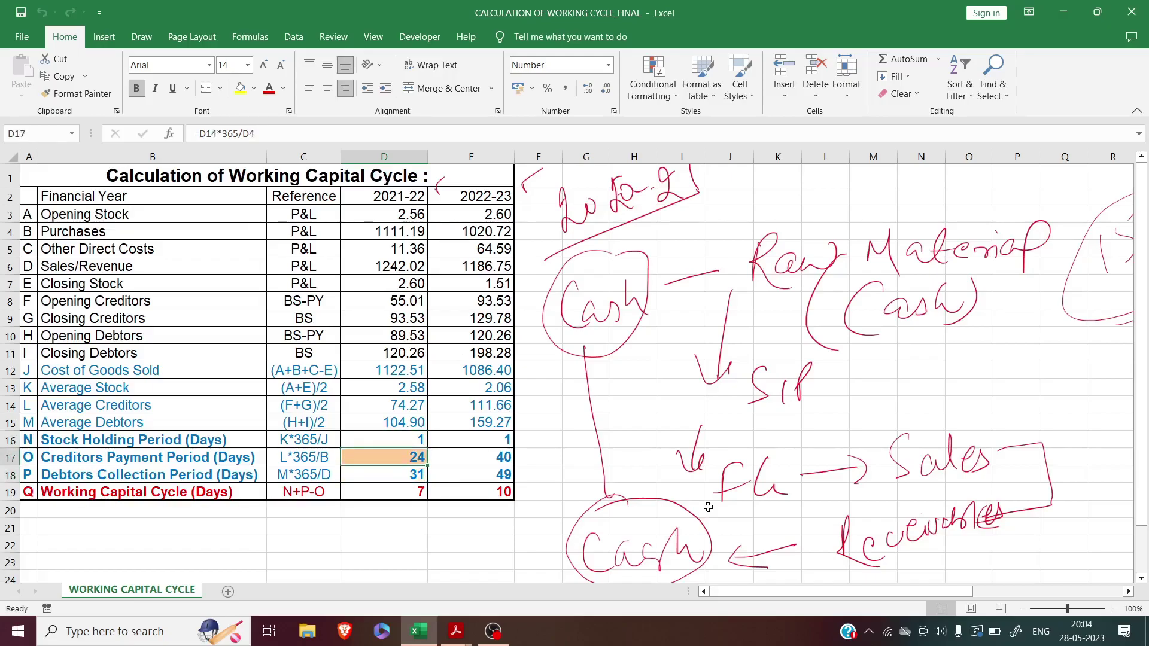
{"action": "key", "text": "Left"}
{"action": "key", "text": "Left"}
{"action": "key", "text": "Right"}
{"action": "key", "text": "Right"}
{"action": "key", "text": "Down"}
{"action": "key", "text": "Down"}
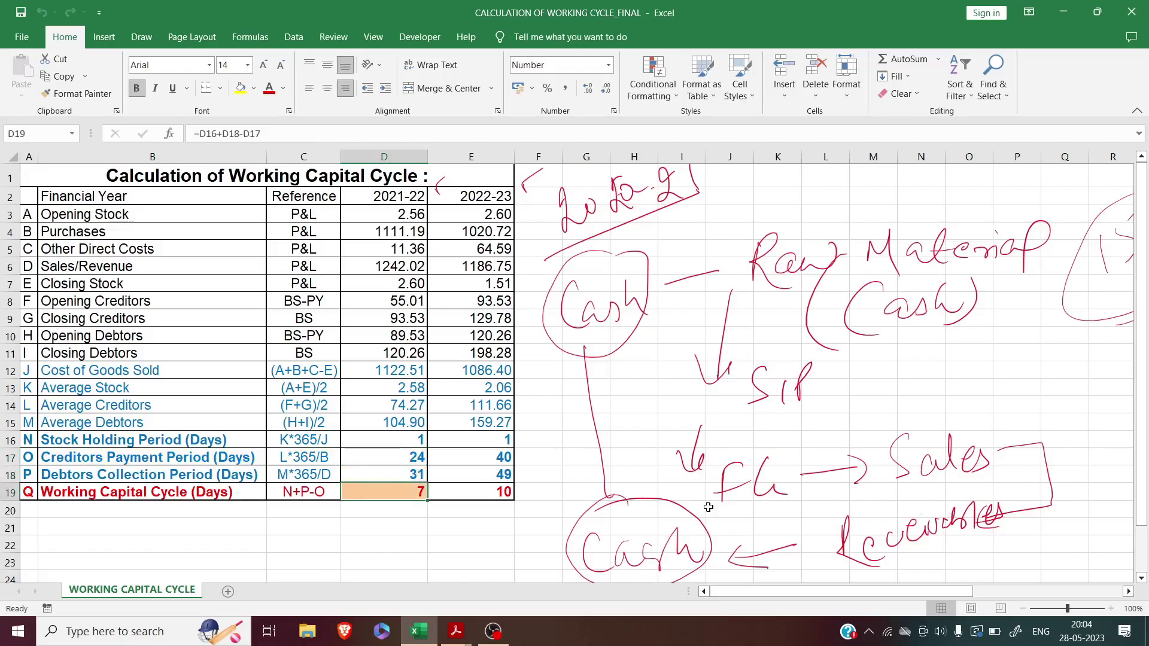
{"action": "key", "text": "Left"}
{"action": "key", "text": "Left"}
{"action": "key", "text": "Right"}
{"action": "key", "text": "Right"}
{"action": "key", "text": "Right"}
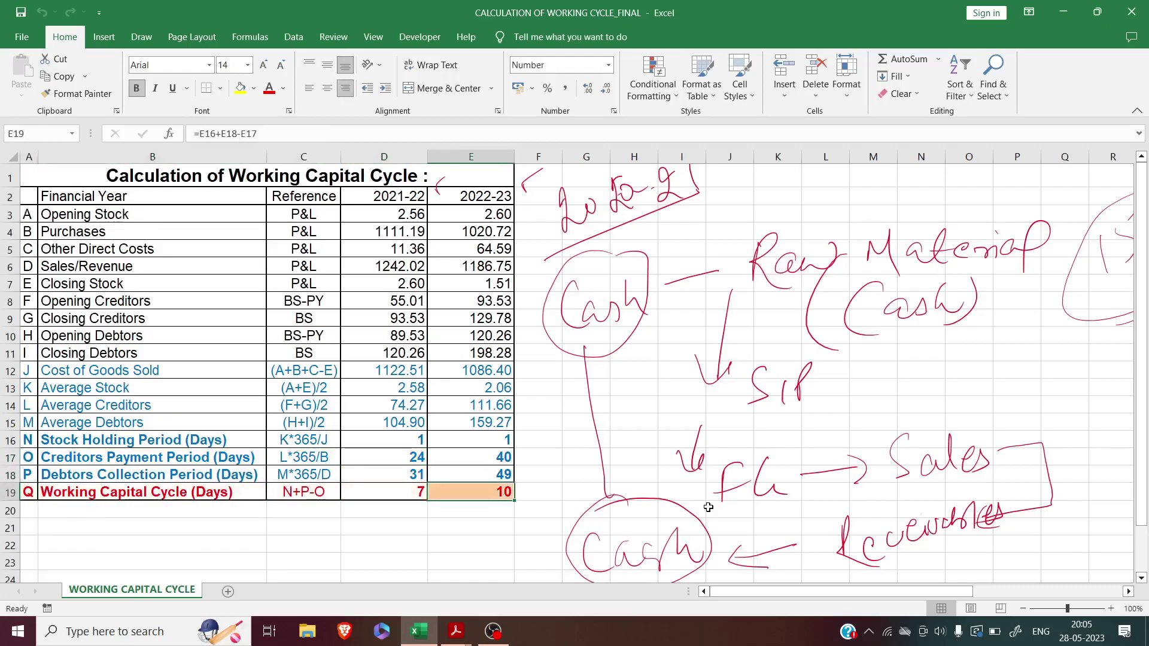
{"action": "key", "text": "Up"}
{"action": "key", "text": "Up"}
{"action": "key", "text": "Up"}
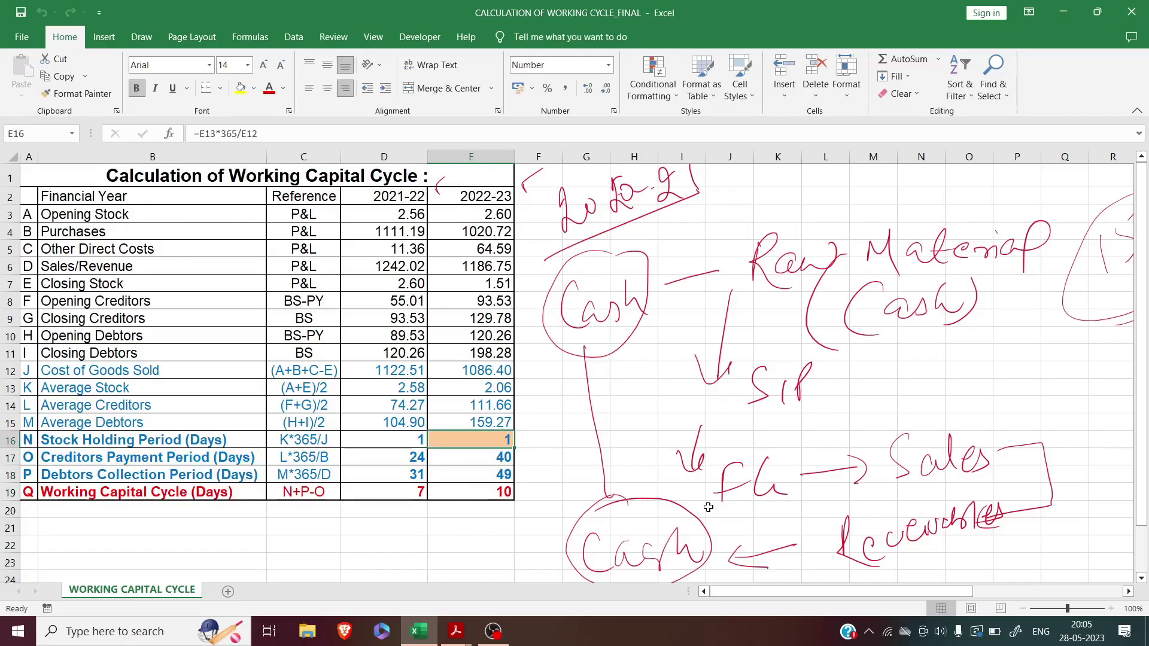
{"action": "key", "text": "Down"}
{"action": "key", "text": "Down"}
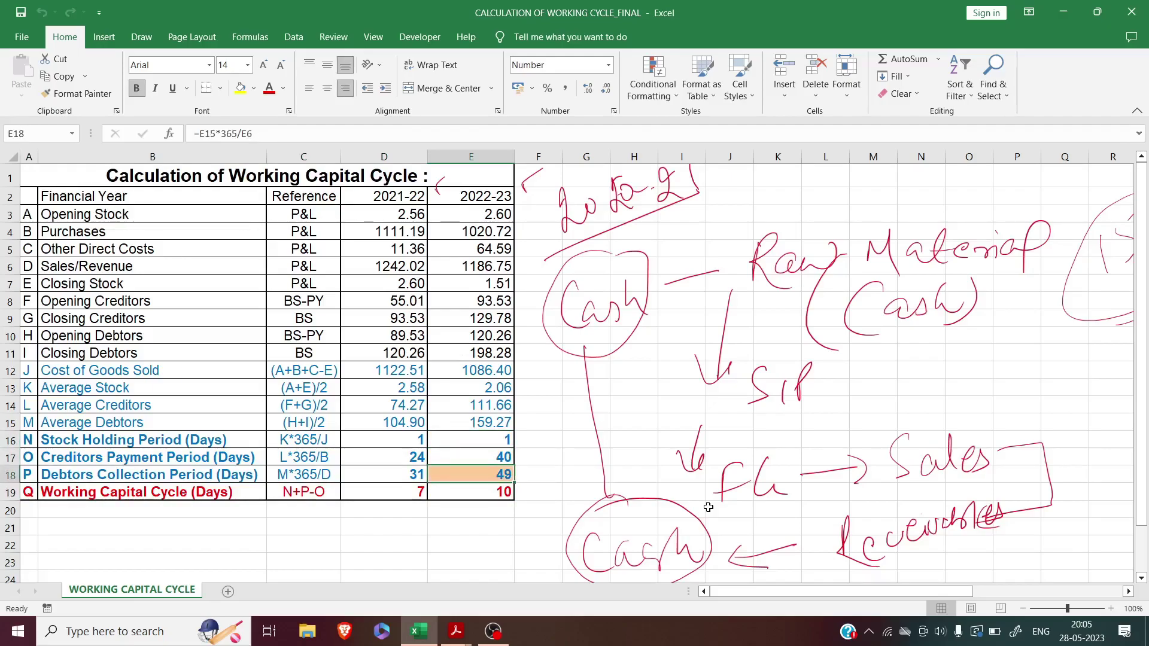
{"action": "key", "text": "Up"}
{"action": "key", "text": "Up"}
{"action": "key", "text": "Down"}
{"action": "key", "text": "Down"}
{"action": "key", "text": "Up"}
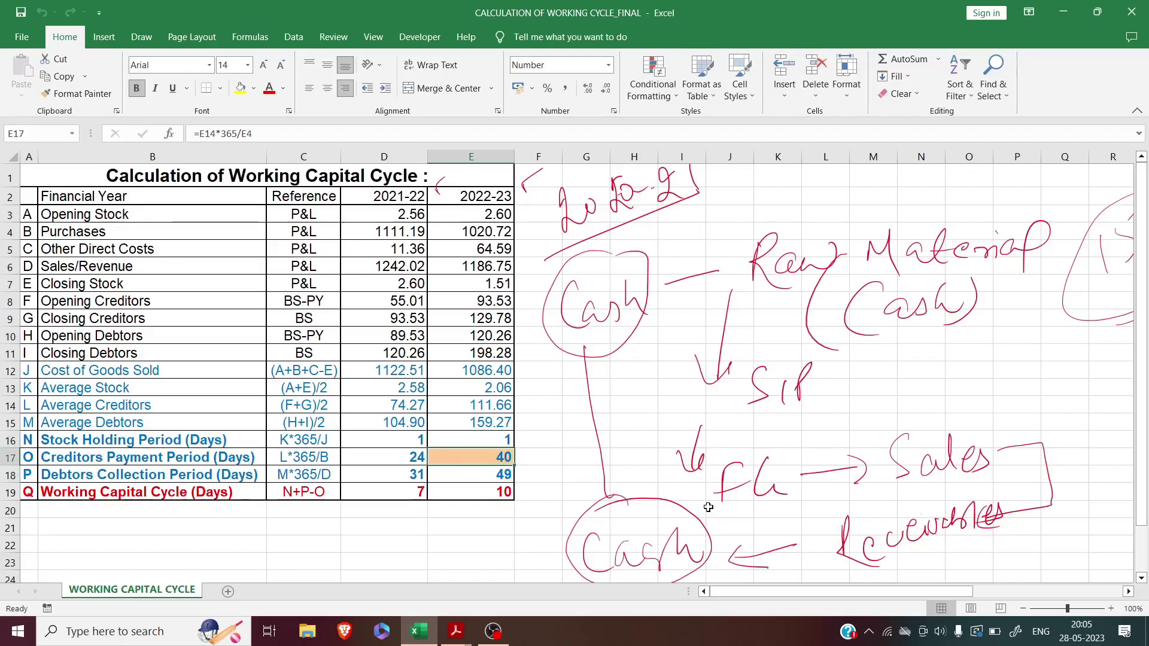
{"action": "key", "text": "Down"}
{"action": "key", "text": "Down"}
{"action": "key", "text": "Left"}
{"action": "key", "text": "Left"}
{"action": "key", "text": "Left"}
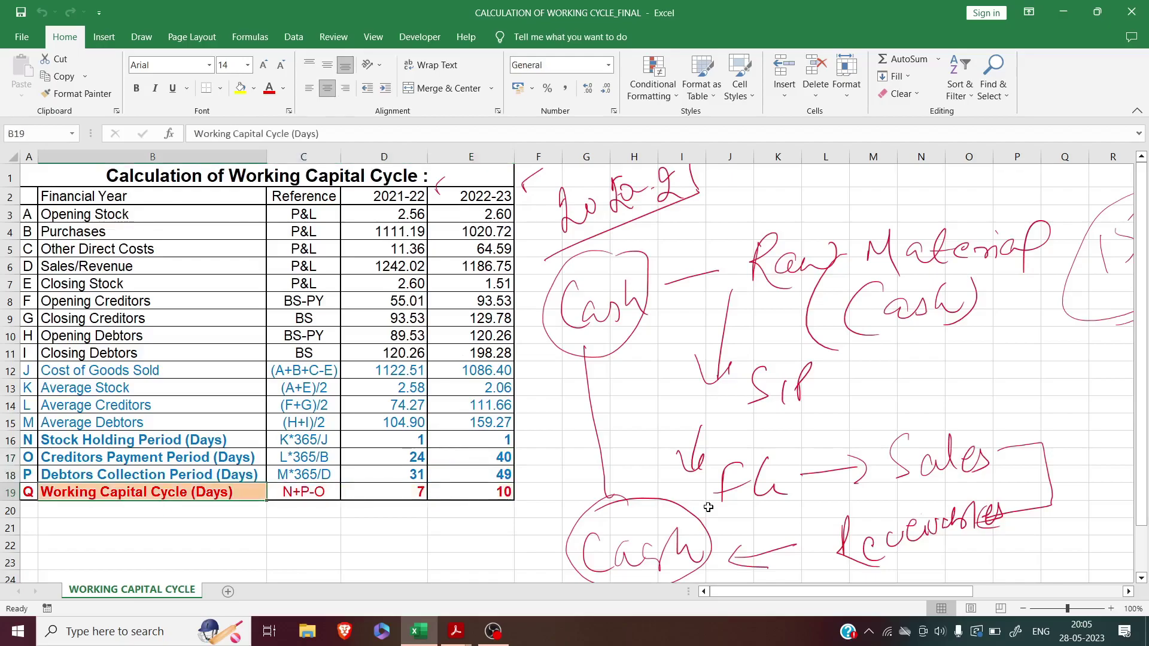
{"action": "key", "text": "Right"}
{"action": "key", "text": "Right"}
{"action": "key", "text": "Right"}
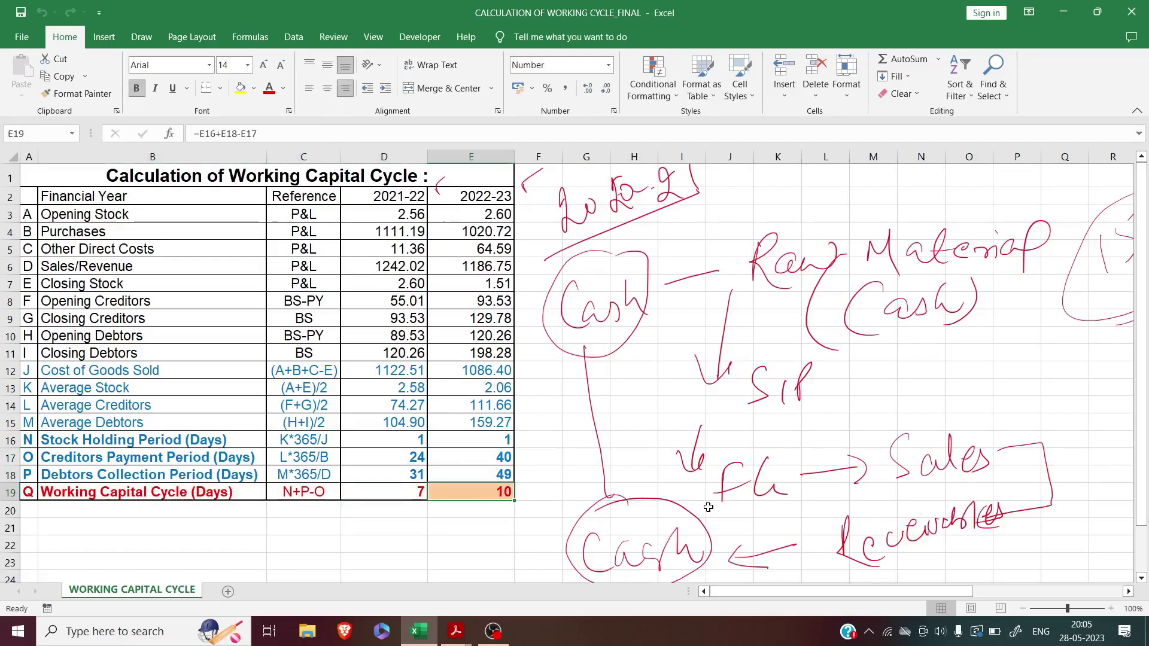
{"action": "key", "text": "Left"}
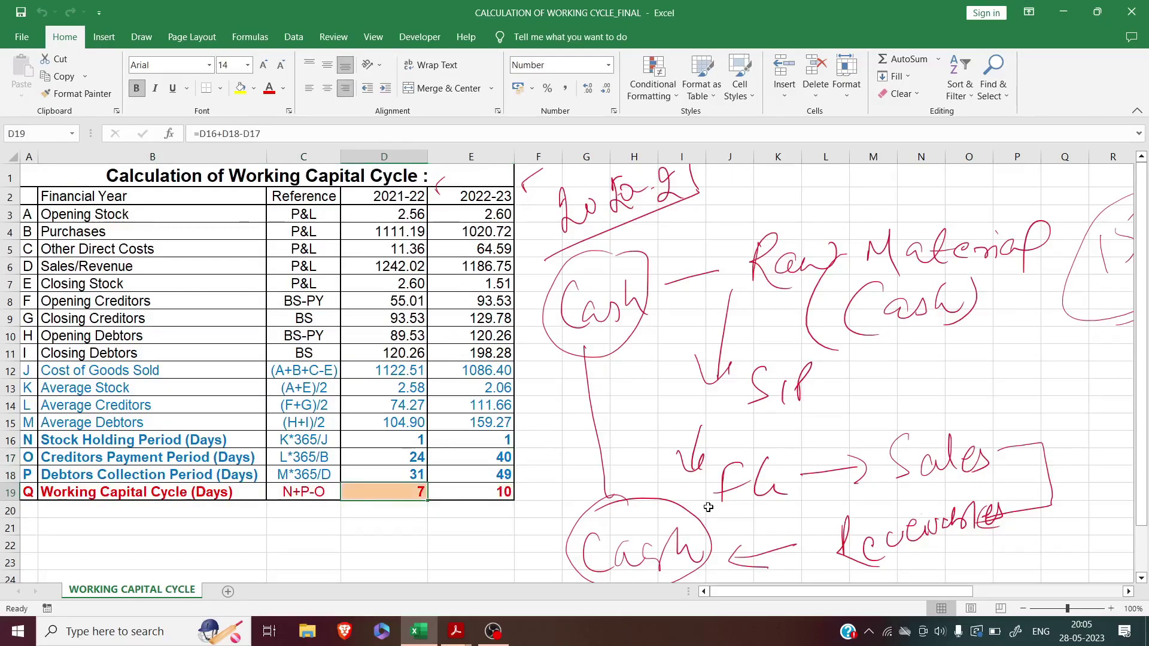
{"action": "key", "text": "Left"}
{"action": "key", "text": "Right"}
{"action": "key", "text": "Right"}
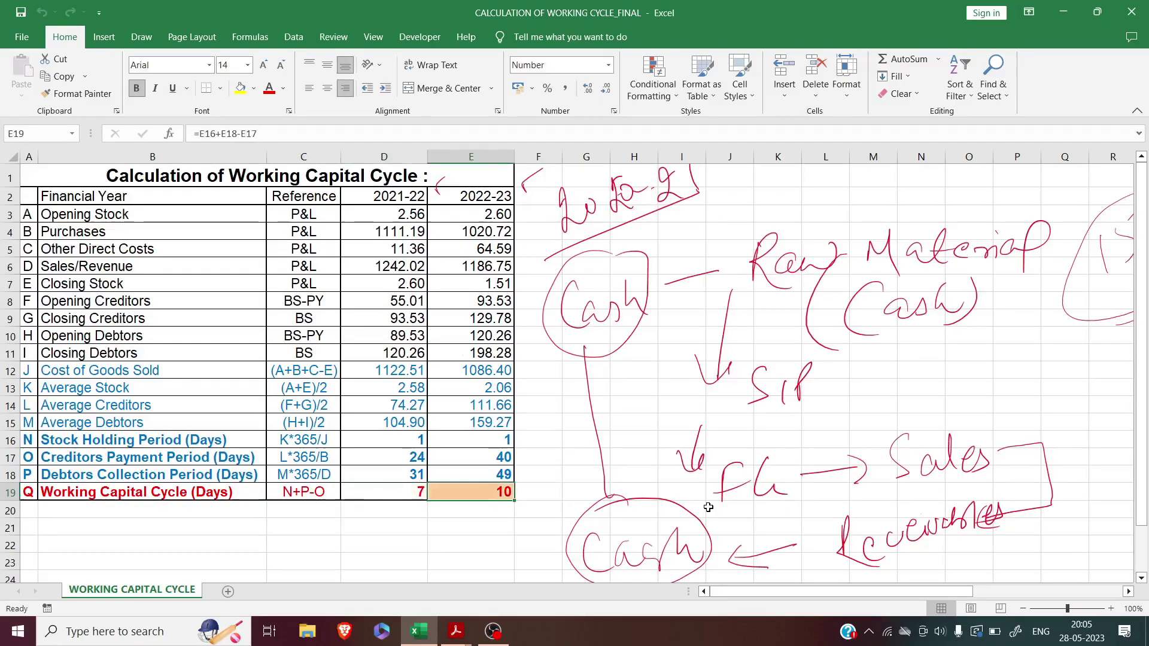
{"action": "key", "text": "Return"}
{"action": "key", "text": "Left"}
{"action": "key", "text": "Left"}
{"action": "key", "text": "Left"}
{"action": "key", "text": "Left"}
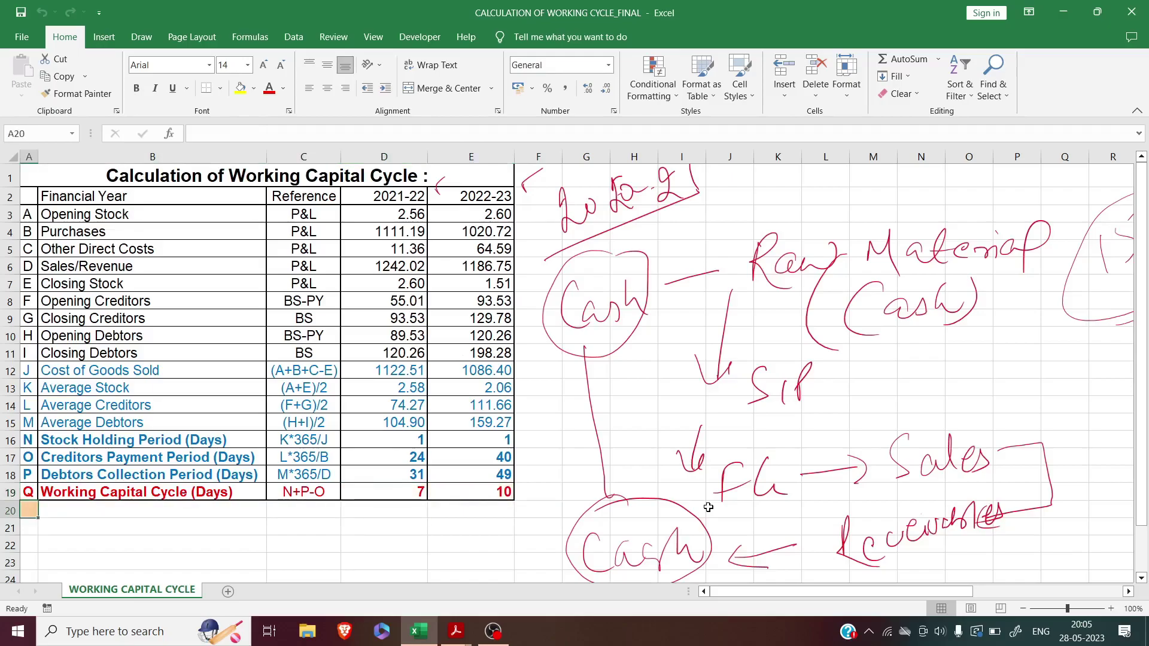
{"action": "key", "text": "Up"}
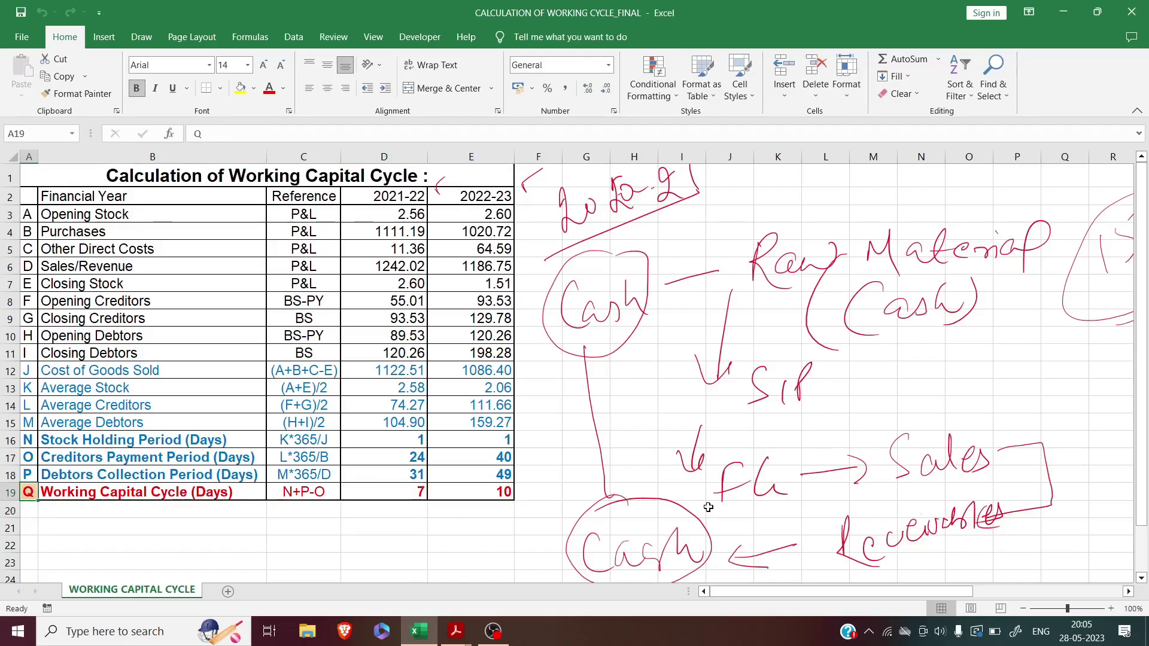
{"action": "key", "text": "Right"}
{"action": "key", "text": "Right"}
{"action": "key", "text": "Right"}
{"action": "key", "text": "Right"}
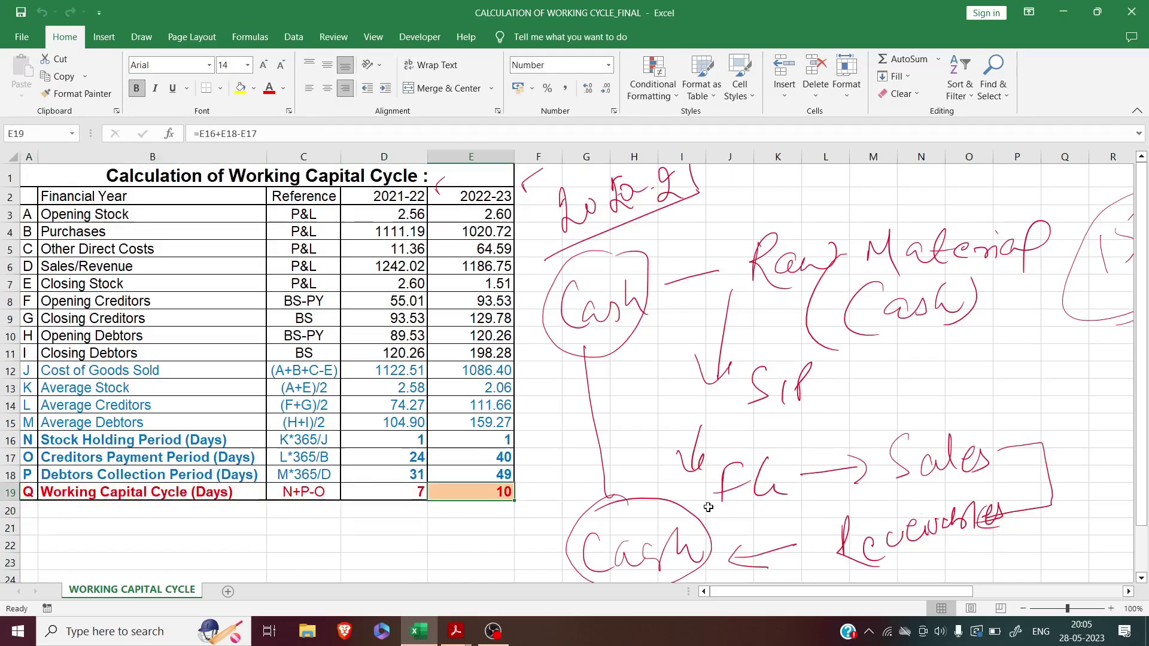
{"action": "key", "text": "Right"}
{"action": "key", "text": "Up"}
{"action": "key", "text": "Up"}
{"action": "key", "text": "Up"}
{"action": "key", "text": "Up"}
{"action": "key", "text": "Up"}
{"action": "key", "text": "Up"}
{"action": "key", "text": "Up"}
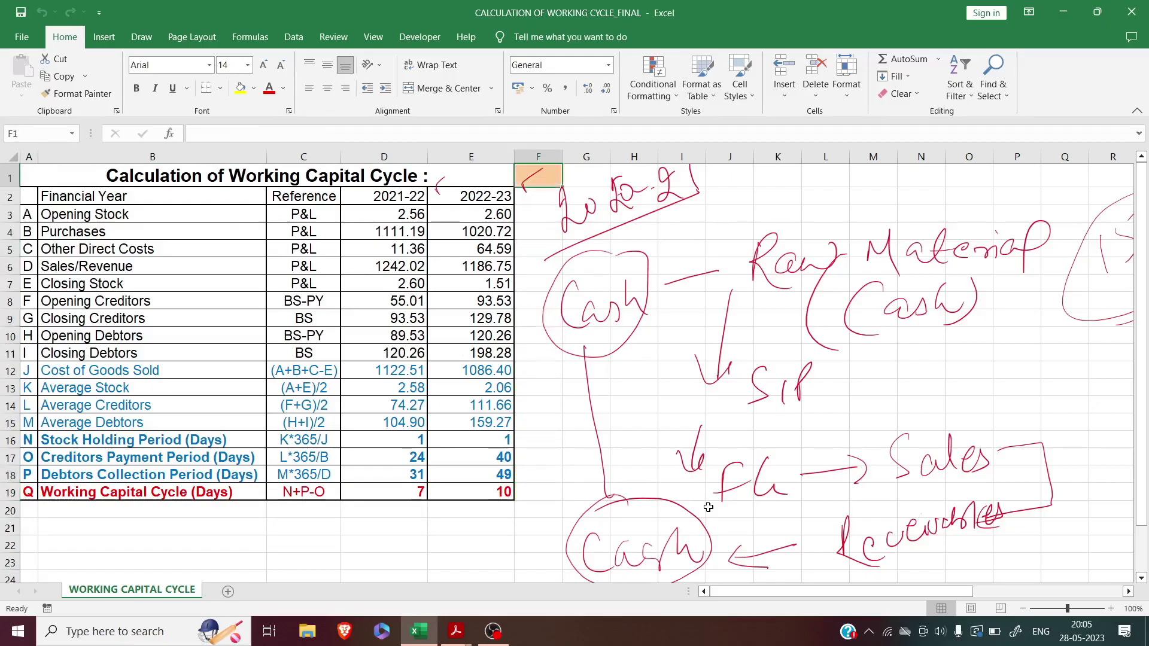
{"action": "key", "text": "Down"}
{"action": "key", "text": "Left"}
{"action": "key", "text": "Left"}
{"action": "key", "text": "Left"}
{"action": "key", "text": "Left"}
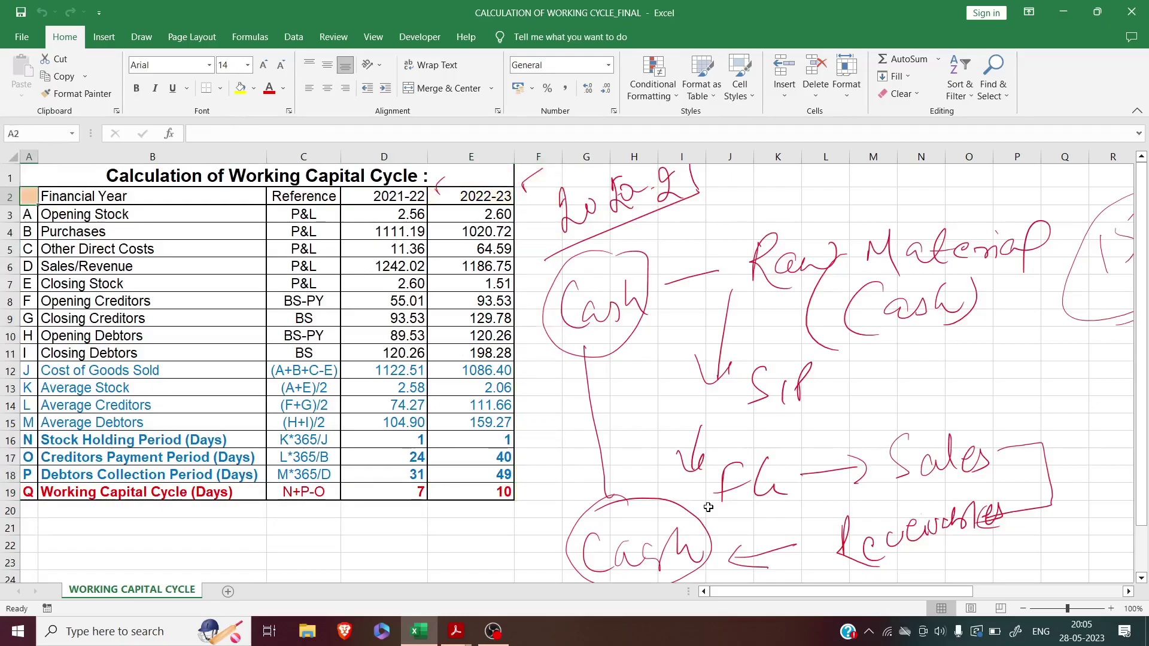
Add a new Sheet1 and enter the turnover figure 1800 in F3
{"action": "left_click", "coordinate": [228, 592]}
{"action": "left_click", "coordinate": [83, 185]}
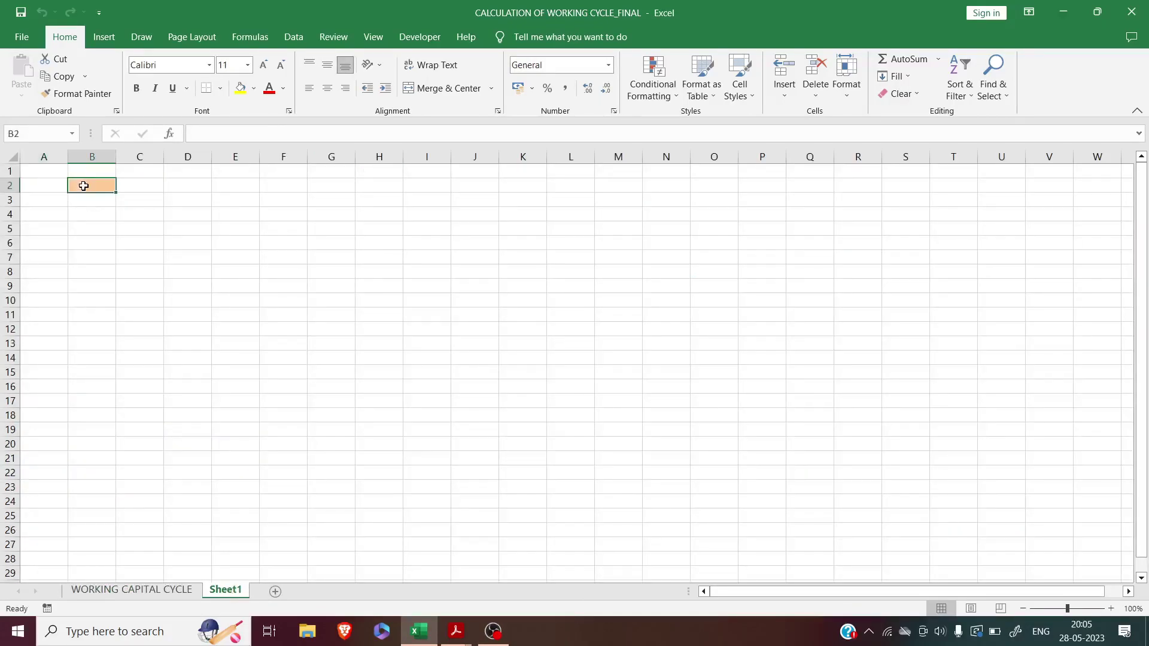
{"action": "left_click", "coordinate": [133, 592]}
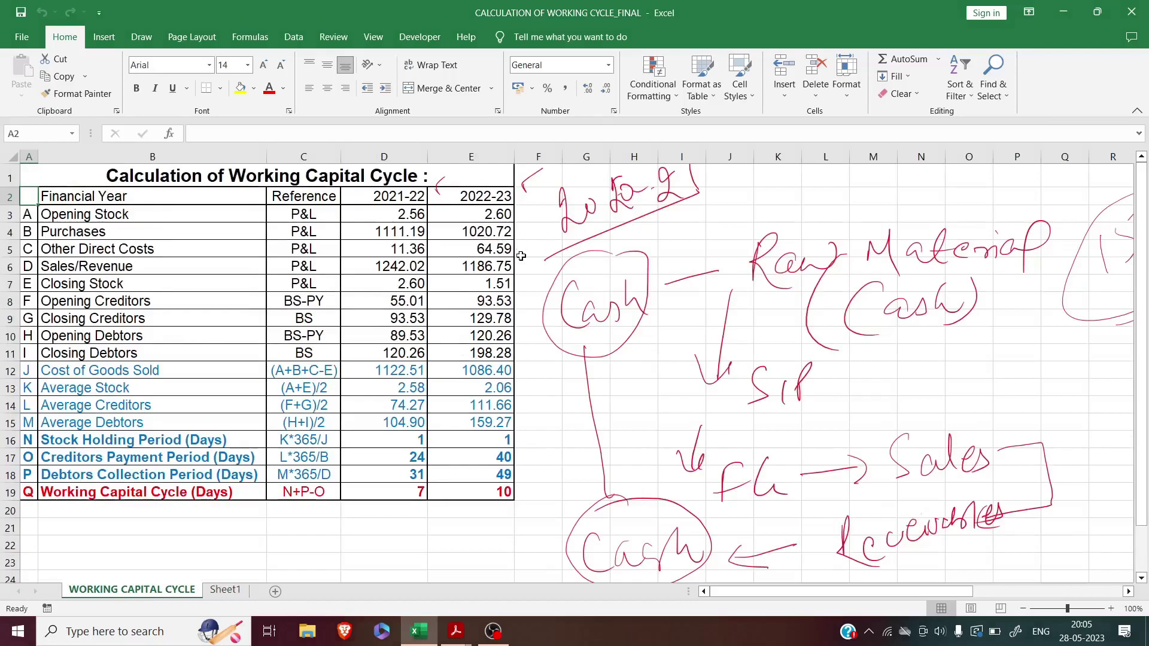
{"action": "left_click", "coordinate": [502, 265]}
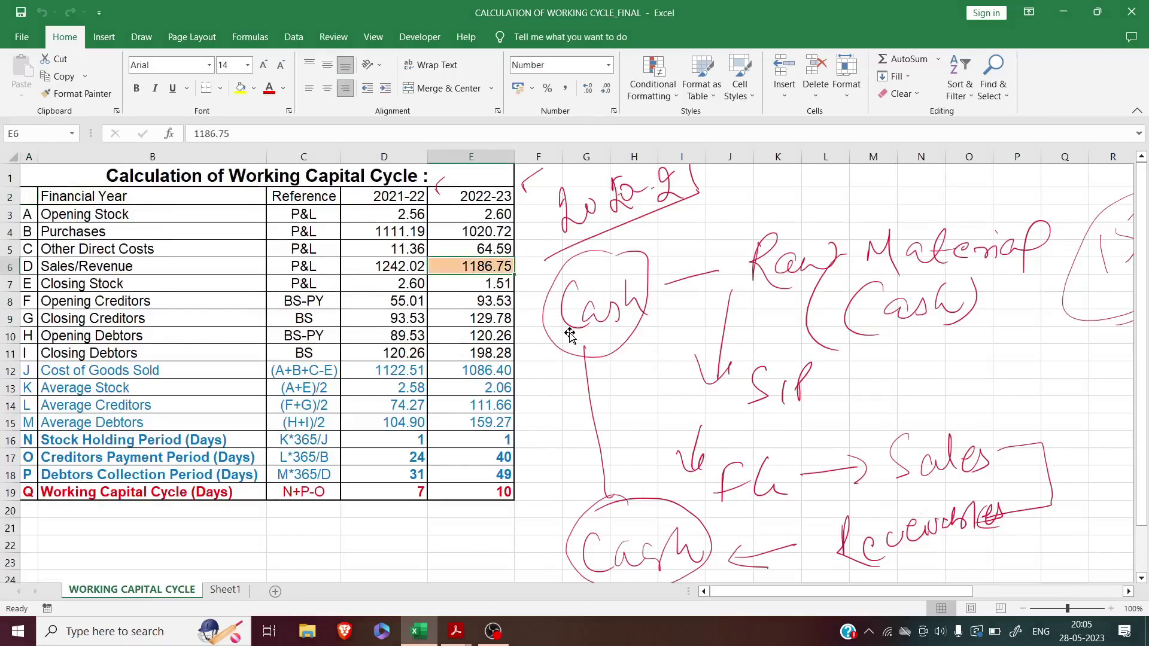
{"action": "left_click", "coordinate": [226, 591]}
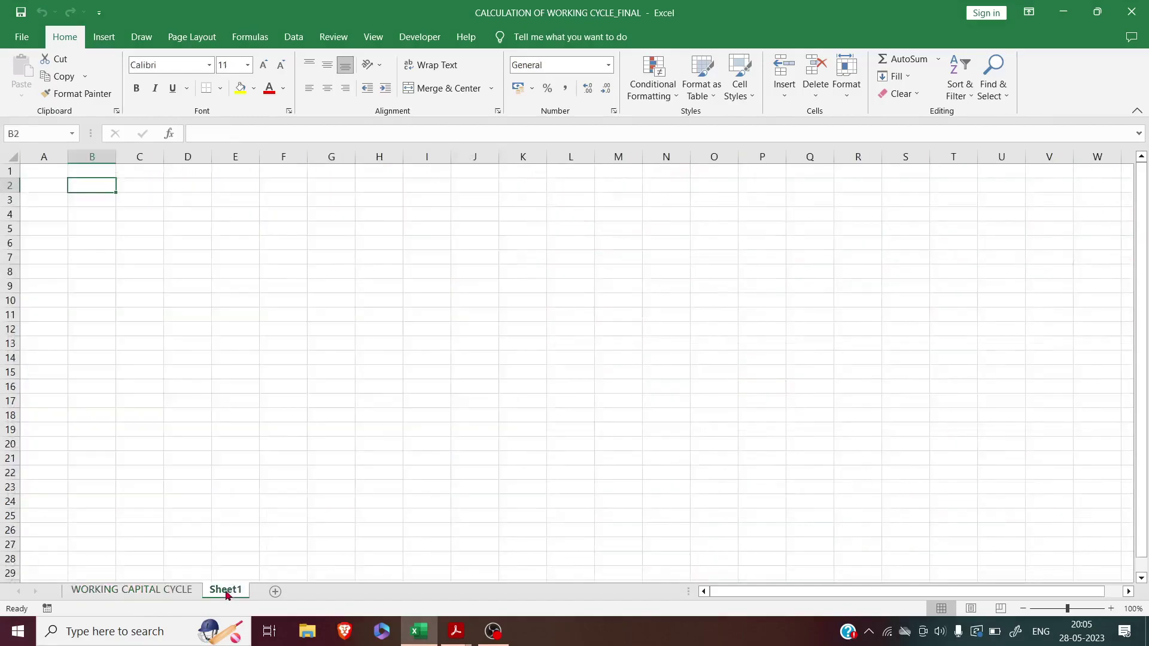
{"action": "left_click", "coordinate": [157, 202]}
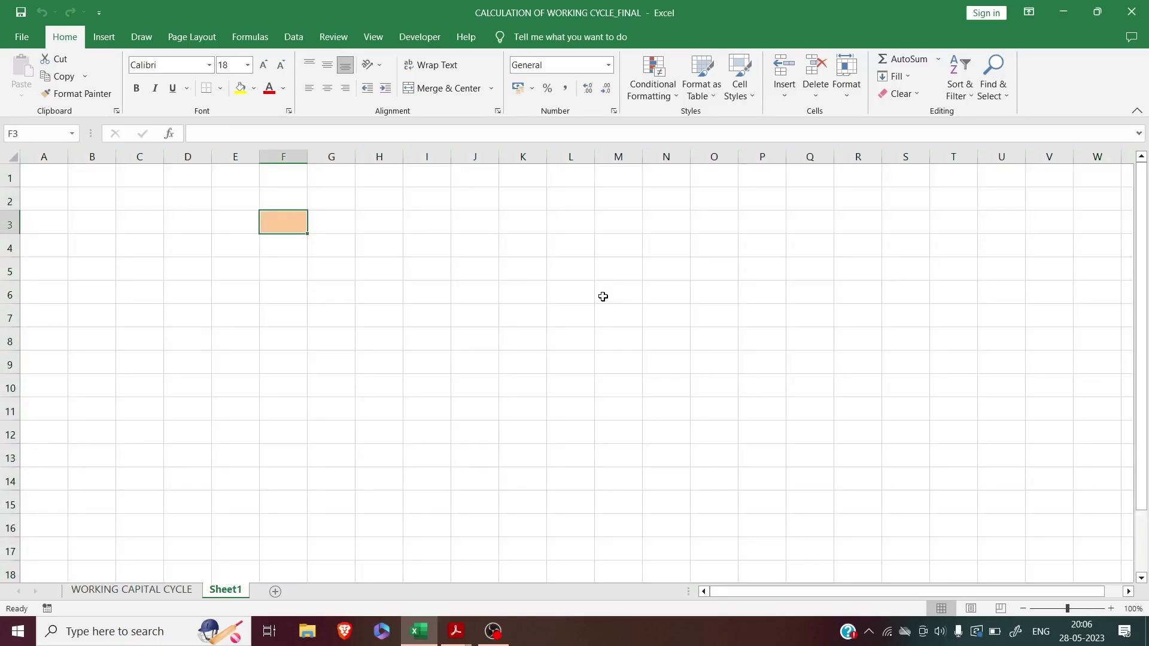
{"action": "type", "text": "1800"}
{"action": "key", "text": "Return"}
{"action": "key", "text": "Up"}
{"action": "key", "text": "Down"}
{"action": "key", "text": "Left"}
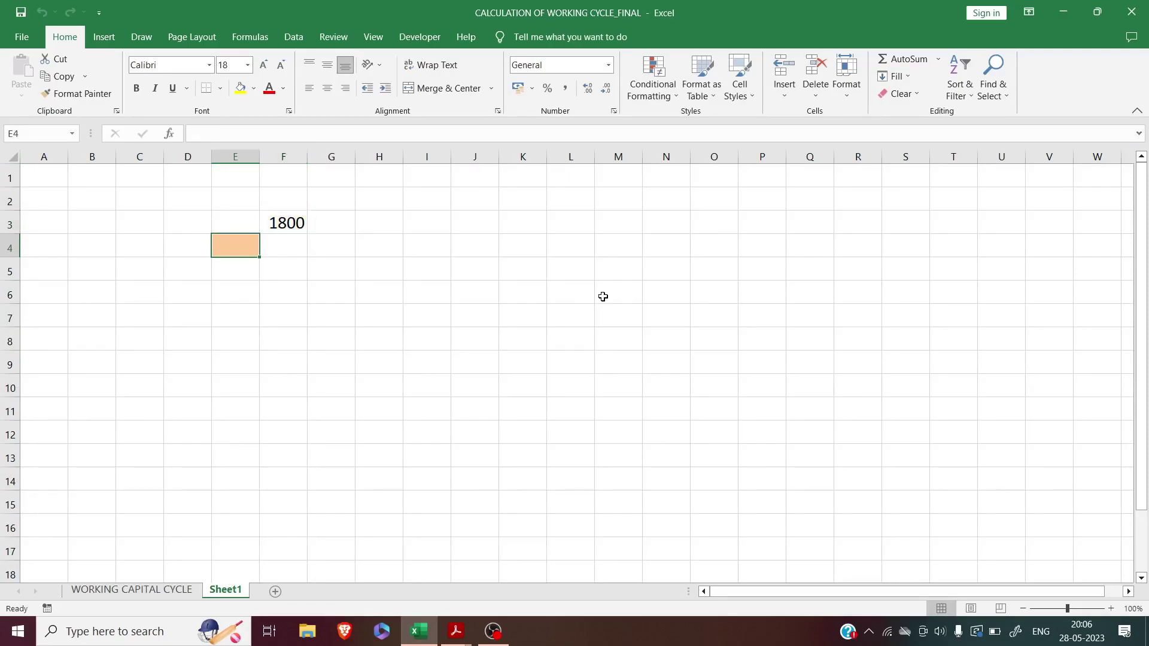
Enter the 25% rate in E4 below the year label position
{"action": "type", "text": "25%"}
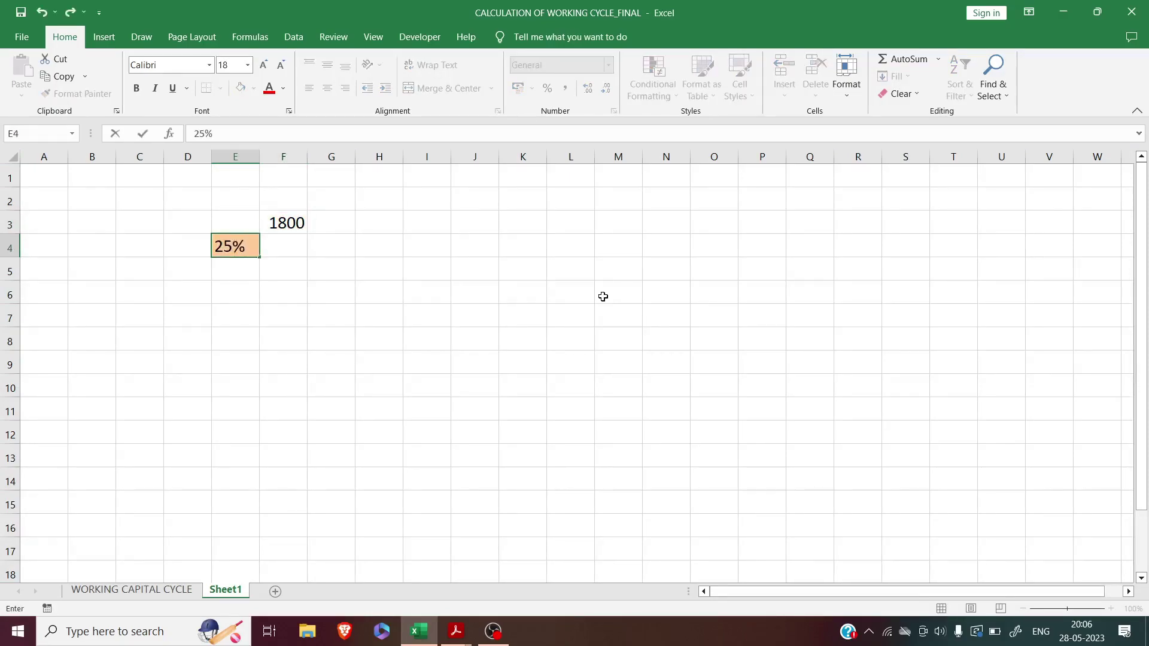
{"action": "key", "text": "Return"}
{"action": "key", "text": "Up"}
{"action": "key", "text": "Right"}
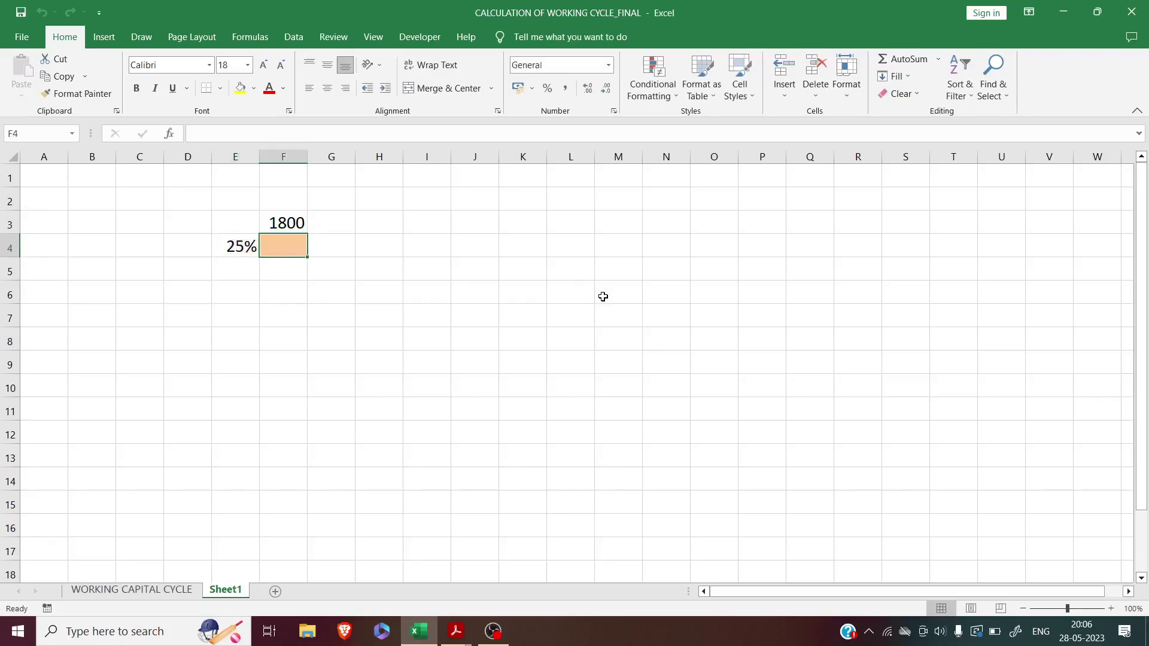
{"action": "key", "text": "Up"}
{"action": "key", "text": "Down"}
{"action": "key", "text": "Left"}
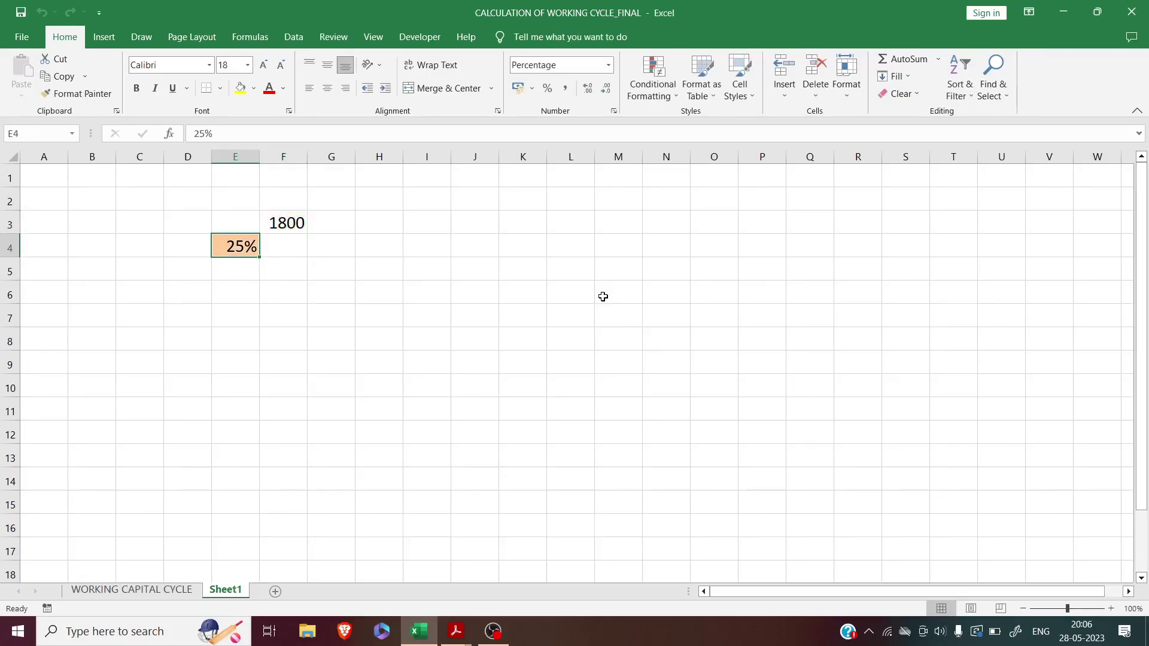
{"action": "key", "text": "Right"}
{"action": "key", "text": "Left"}
{"action": "key", "text": "Down"}
{"action": "key", "text": "Up"}
{"action": "key", "text": "Right"}
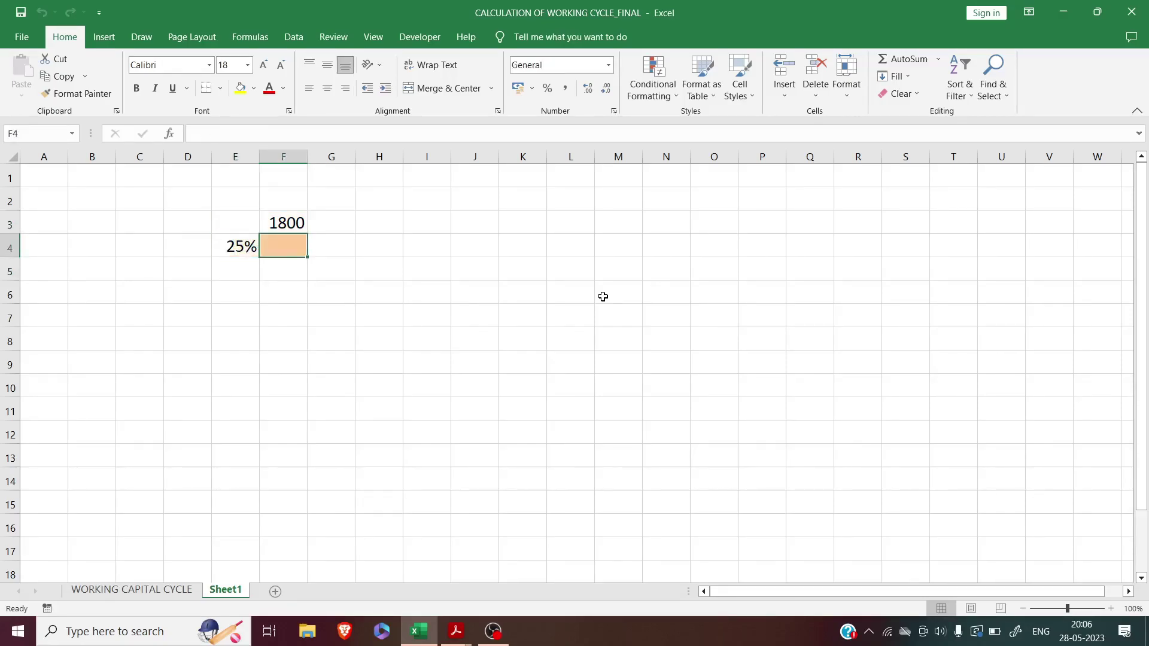
{"action": "key", "text": "Left"}
{"action": "key", "text": "Right"}
{"action": "key", "text": "Left"}
{"action": "key", "text": "Right"}
{"action": "key", "text": "Up"}
Label the 1800 figure with the year 23-24 in E3
{"action": "key", "text": "Left"}
{"action": "type", "text": "23-"}
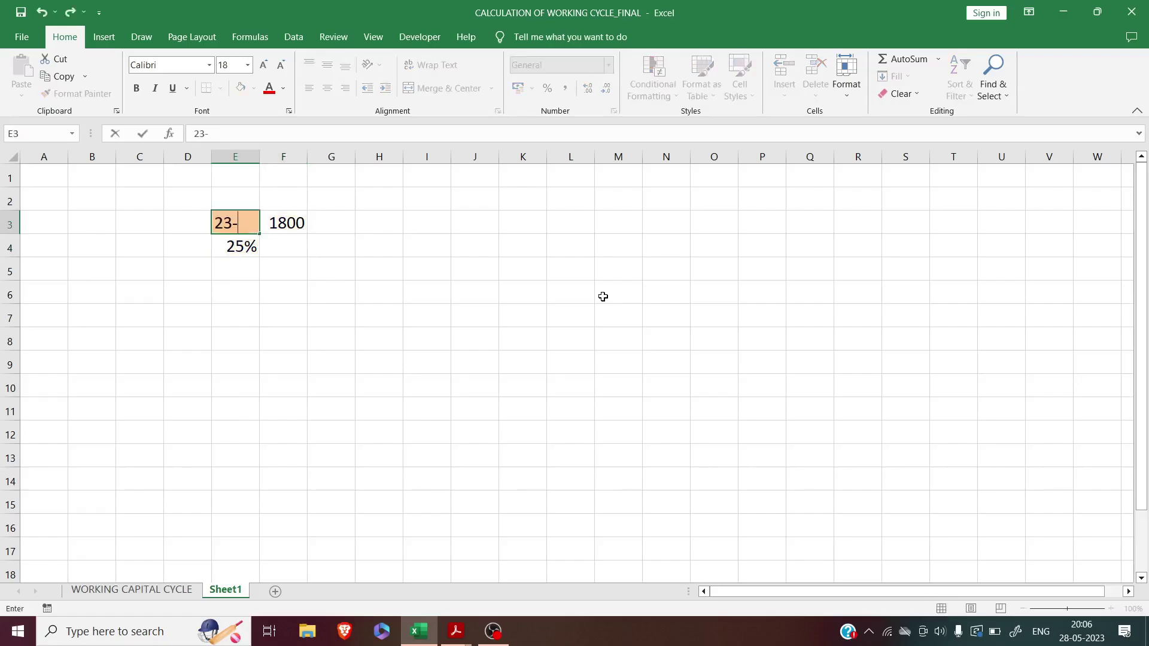
{"action": "type", "text": "24"}
{"action": "key", "text": "Return"}
{"action": "key", "text": "Up"}
{"action": "key", "text": "Up"}
Add the heading Projected Turnover in F2 and the value 450 in F4
{"action": "key", "text": "Right"}
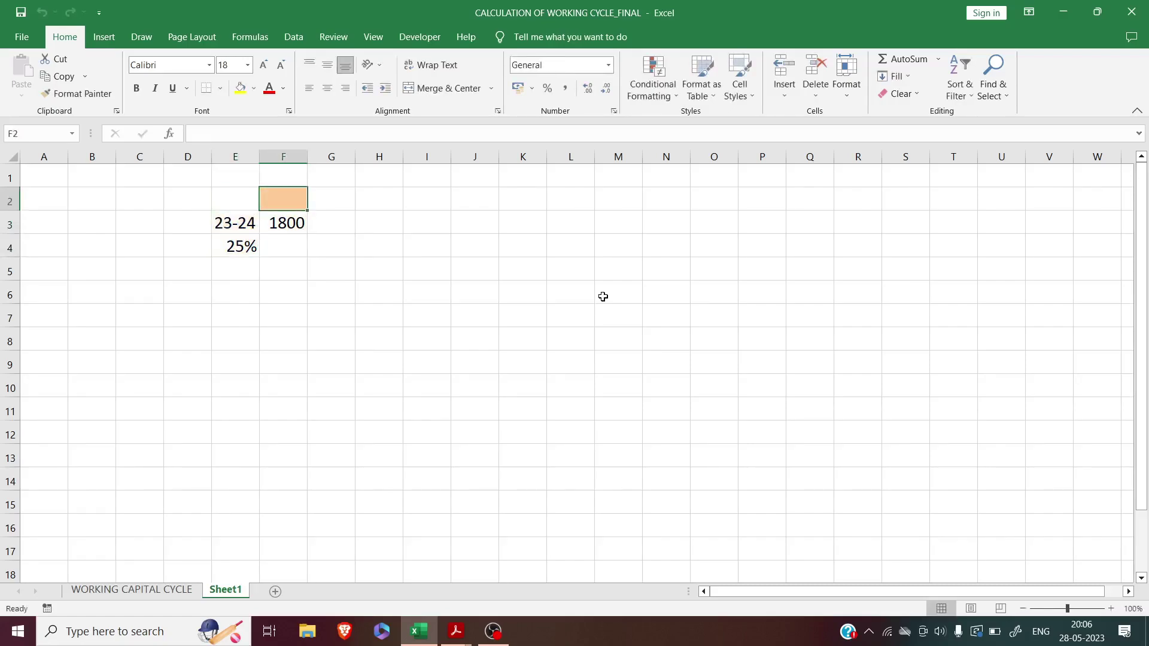
{"action": "type", "text": "P"}
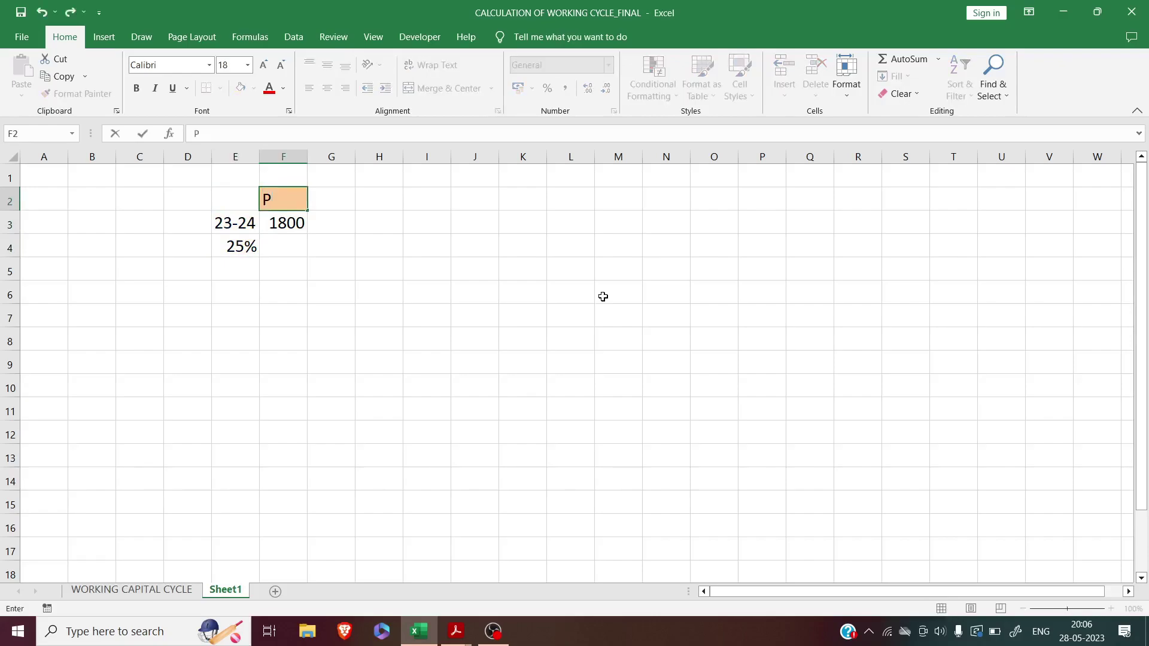
{"action": "type", "text": "rojected Turnover"}
{"action": "key", "text": "Return"}
{"action": "key", "text": "Down"}
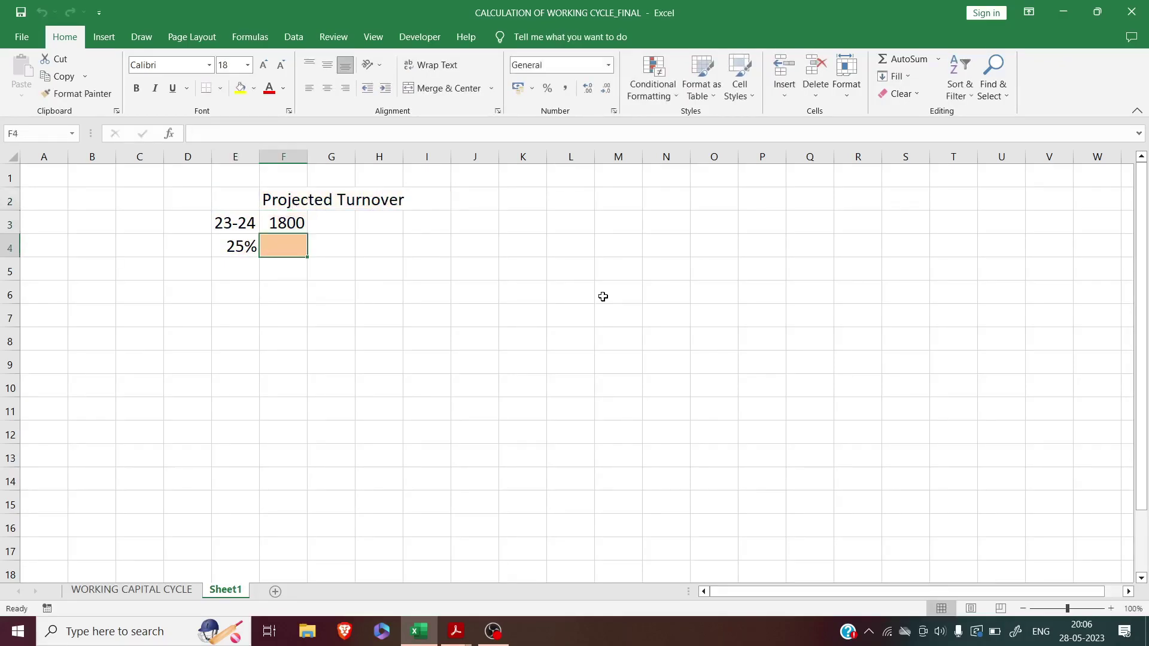
{"action": "key", "text": "Left"}
{"action": "key", "text": "Right"}
{"action": "type", "text": "450"}
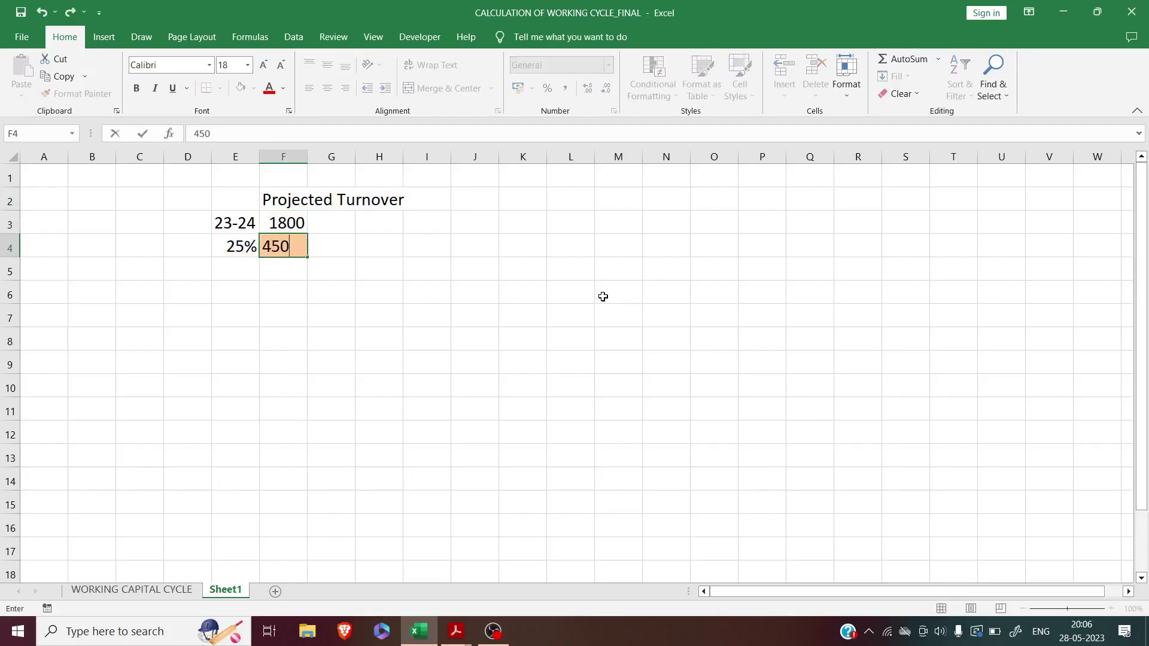
{"action": "key", "text": "Return"}
Label E5 as Margin and autofit column E to the text
{"action": "key", "text": "Left"}
{"action": "type", "text": "M"}
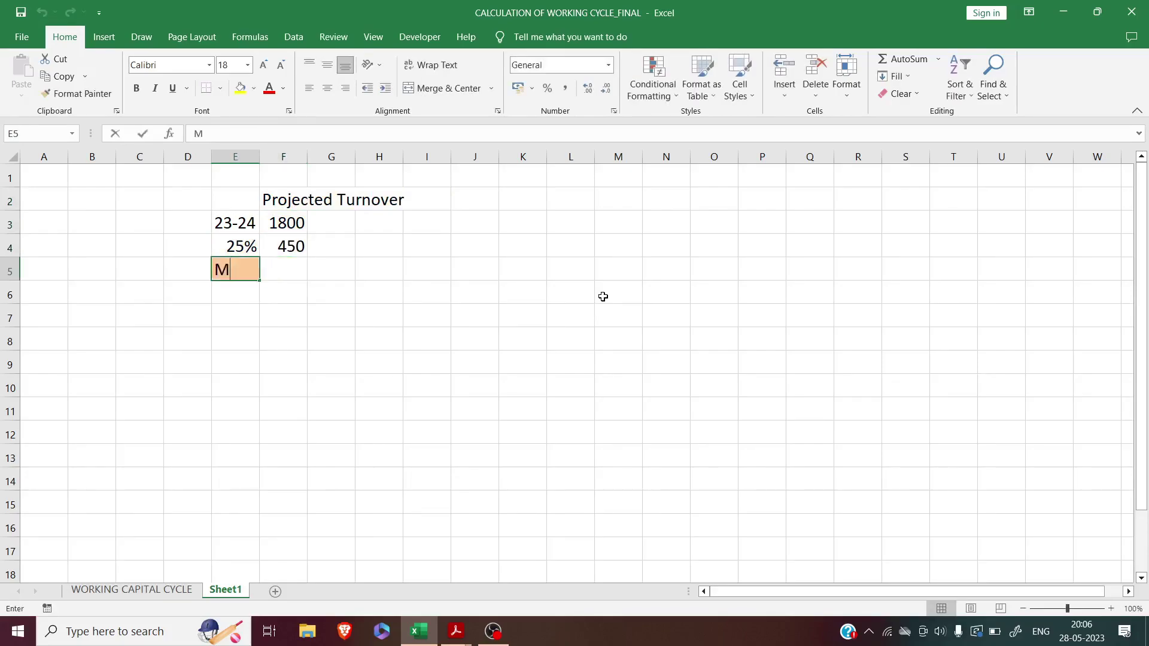
{"action": "type", "text": "argin"}
{"action": "key", "text": "Return"}
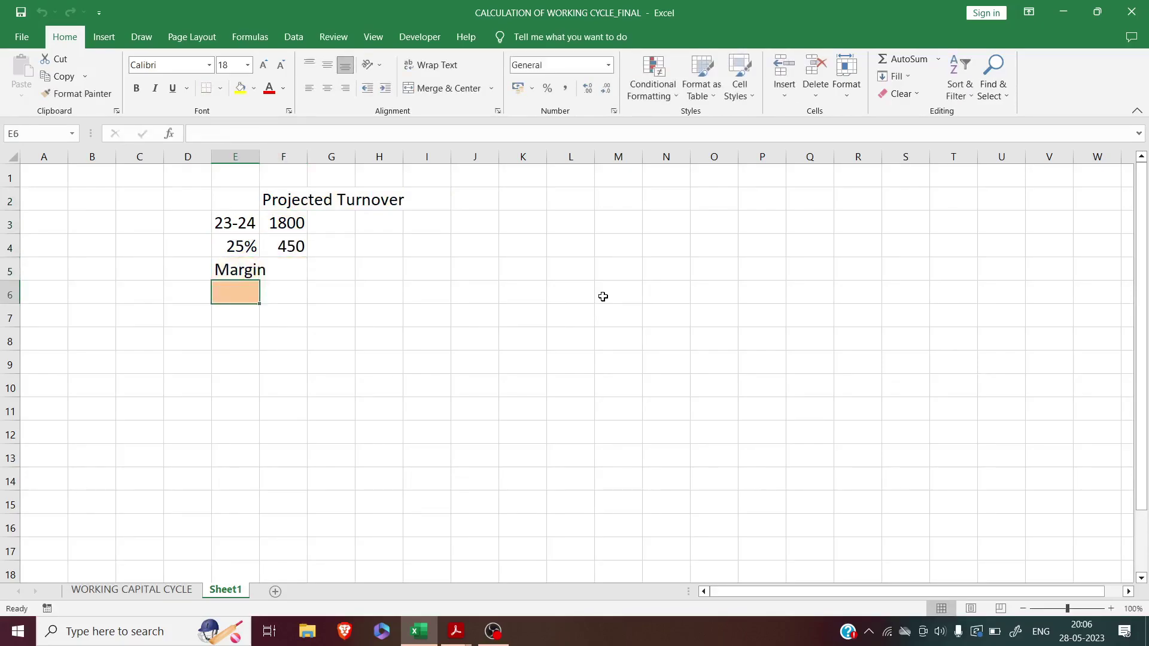
{"action": "key", "text": "Up"}
{"action": "double_click", "coordinate": [259, 157]}
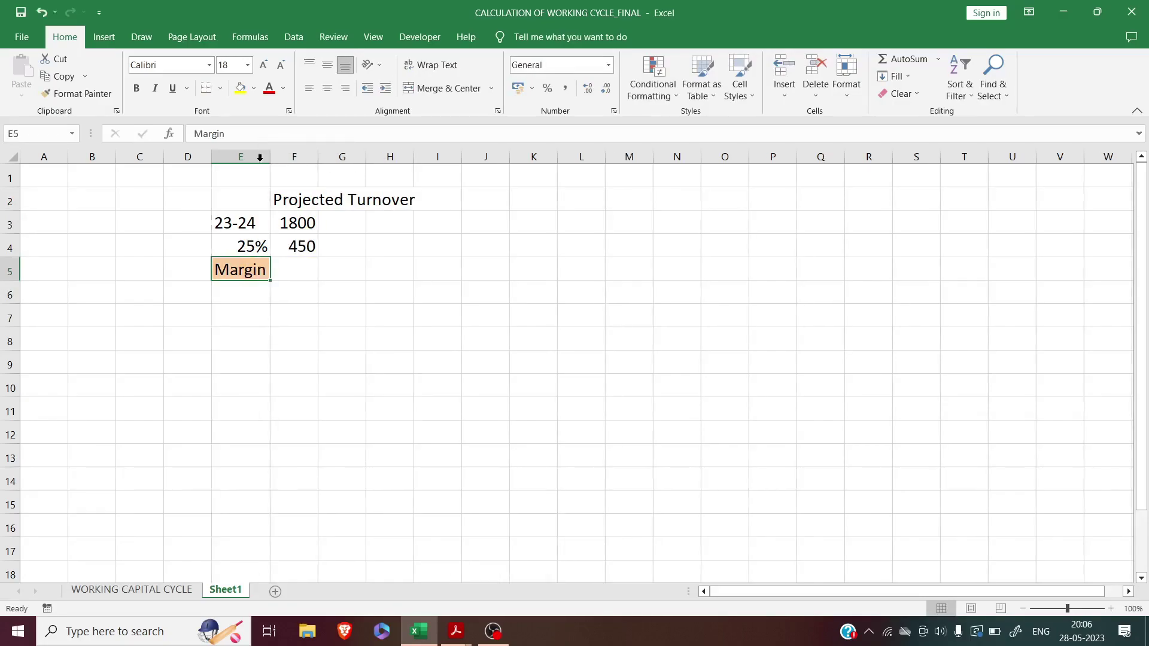
Calculate the margin in F5 as =+450/4, giving 112.5
{"action": "left_click", "coordinate": [302, 245]}
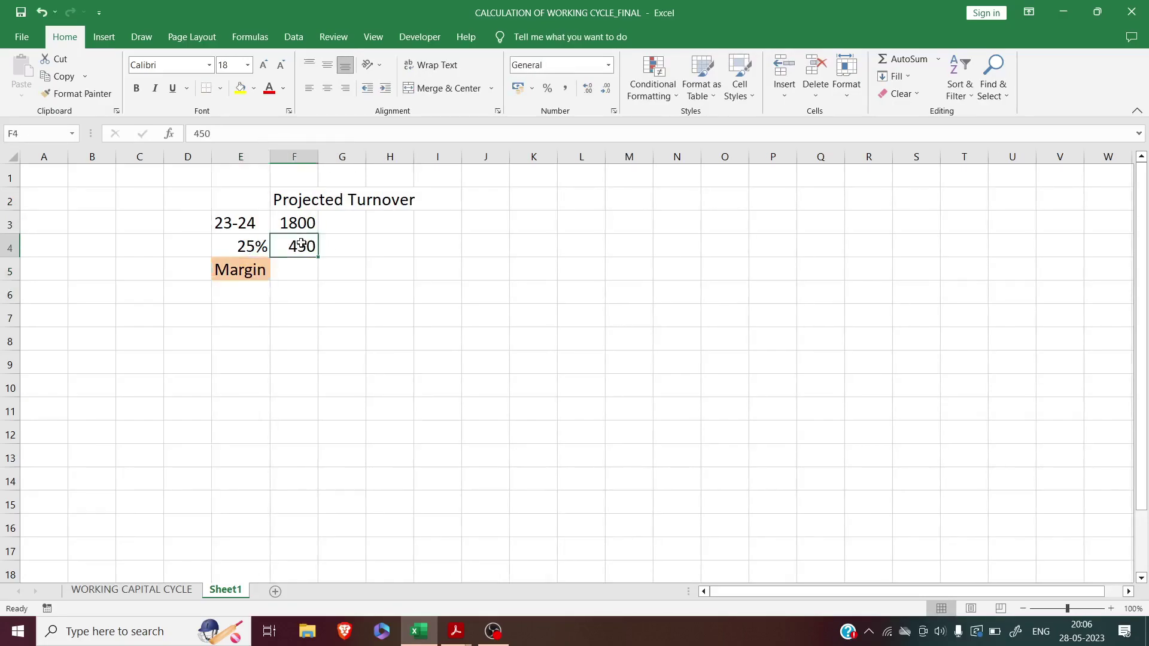
{"action": "left_click", "coordinate": [236, 246]}
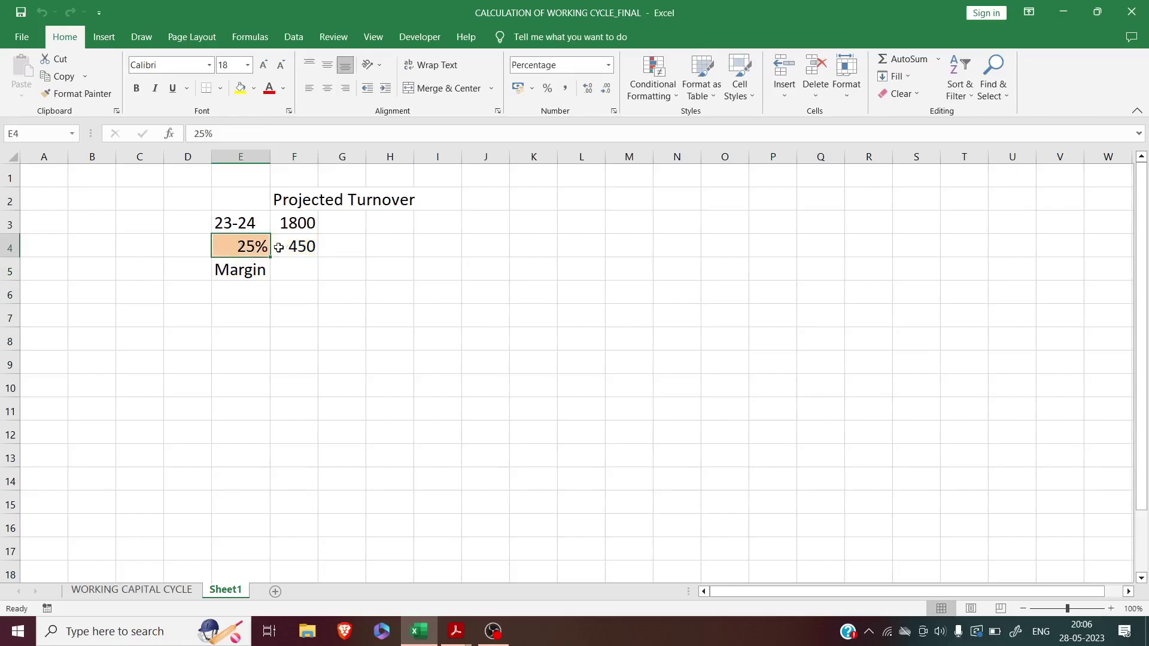
{"action": "left_click", "coordinate": [296, 246]}
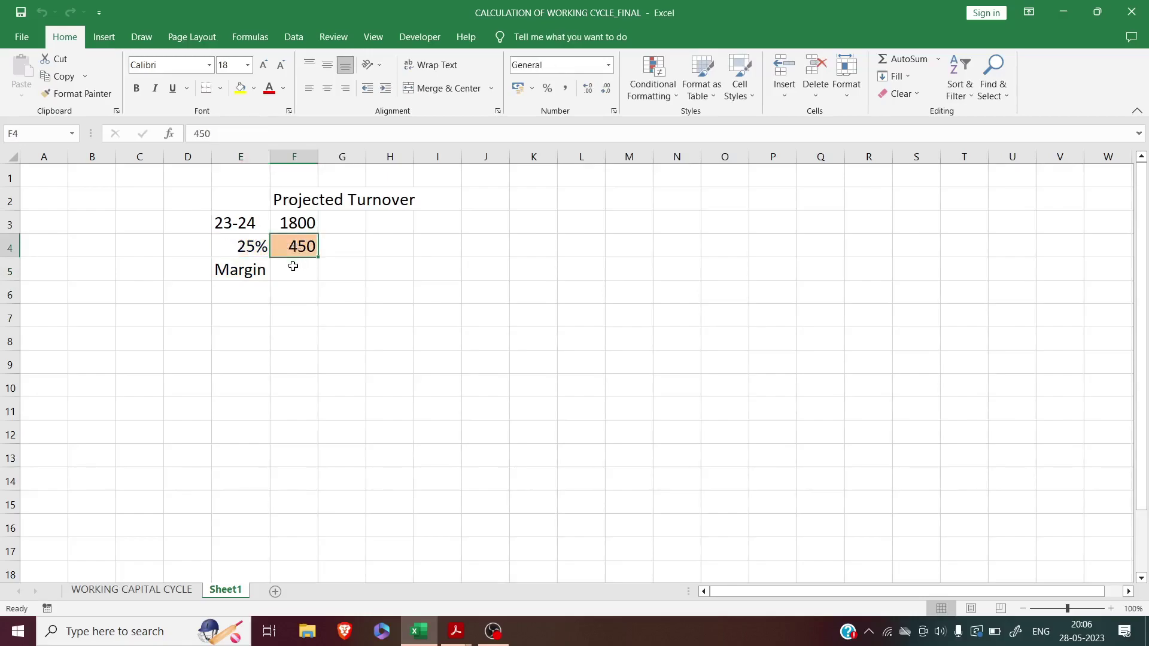
{"action": "left_click", "coordinate": [293, 266]}
{"action": "left_click", "coordinate": [301, 246]}
{"action": "left_click", "coordinate": [293, 264]}
{"action": "type", "text": "+4"}
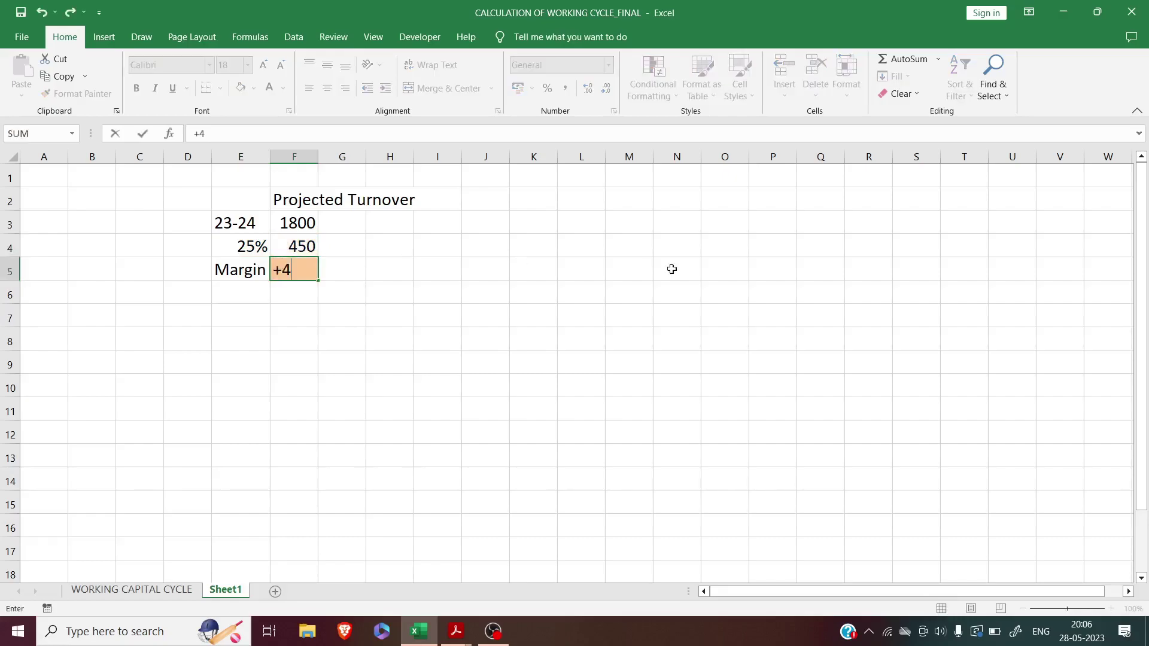
{"action": "type", "text": "50/4"}
{"action": "key", "text": "Return"}
{"action": "double_click", "coordinate": [318, 156]}
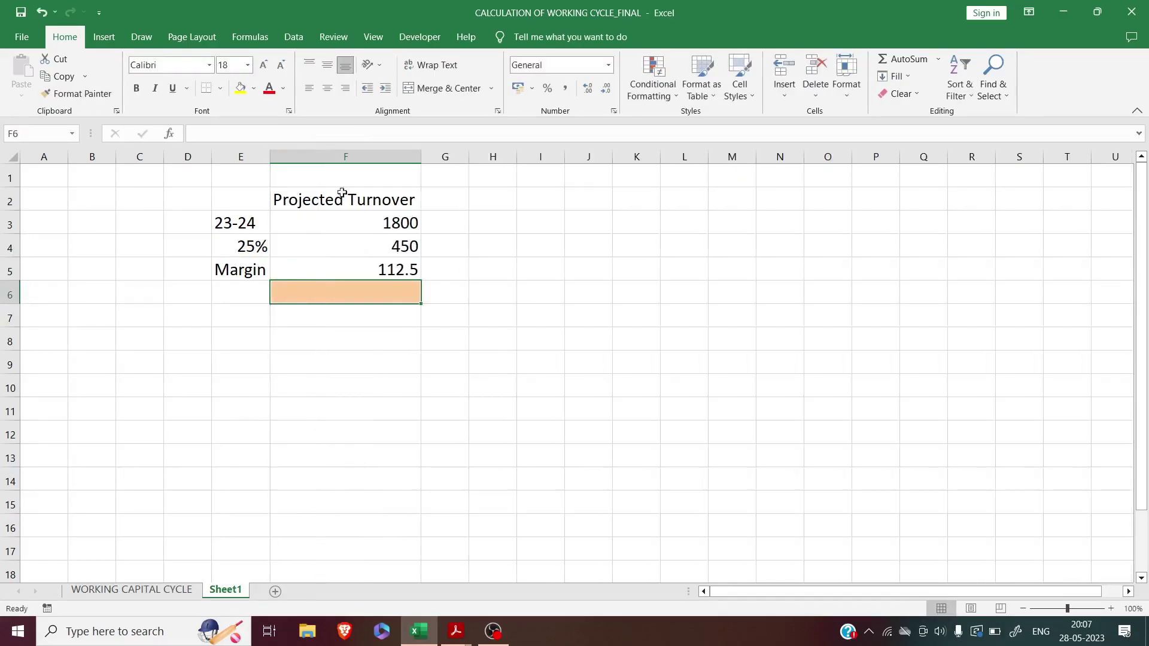
{"action": "left_click_drag", "start_coordinate": [389, 289], "coordinate": [401, 268]}
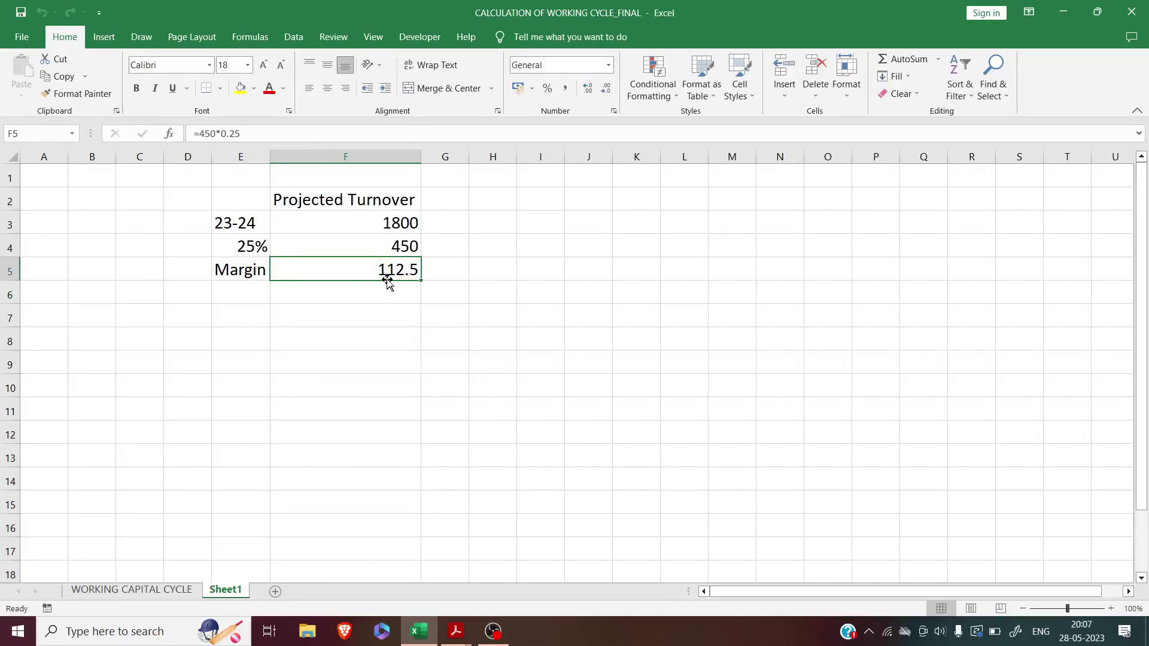
{"action": "left_click", "coordinate": [392, 246]}
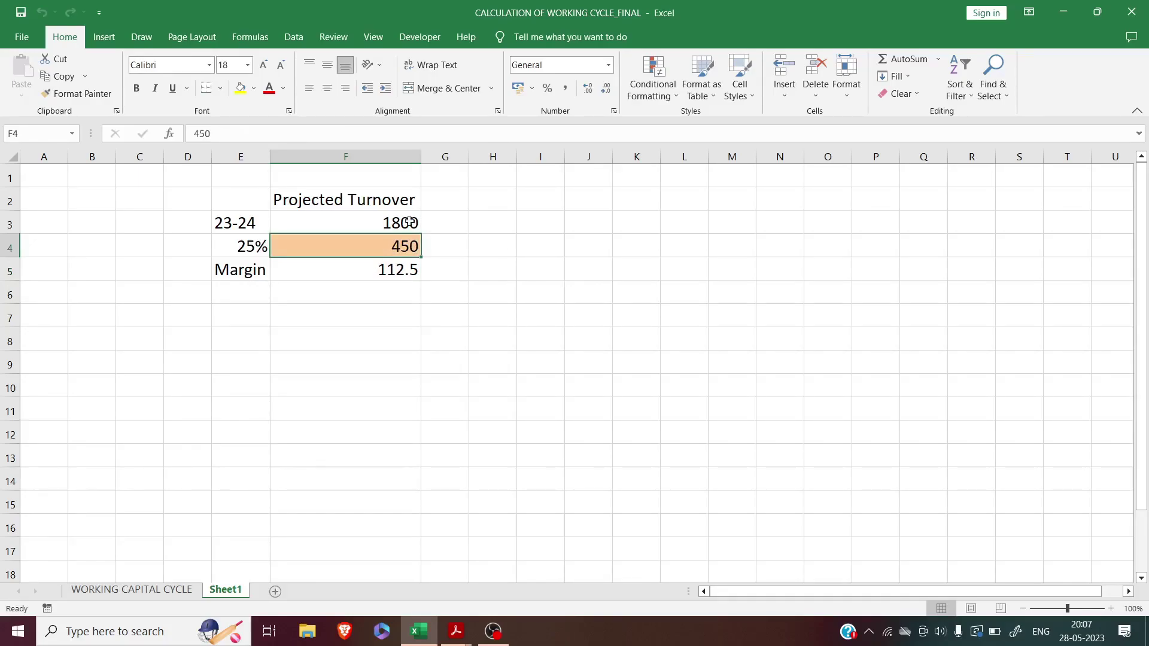
{"action": "left_click", "coordinate": [386, 223]}
{"action": "left_click", "coordinate": [334, 251]}
{"action": "left_click", "coordinate": [334, 274]}
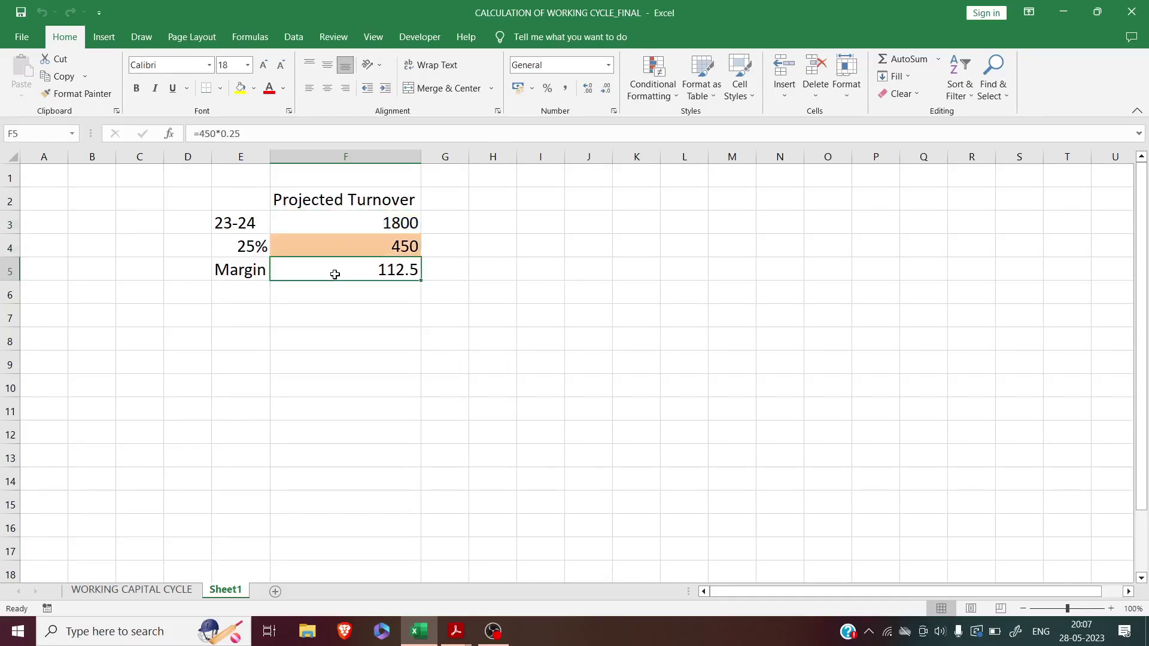
{"action": "left_click", "coordinate": [382, 238]}
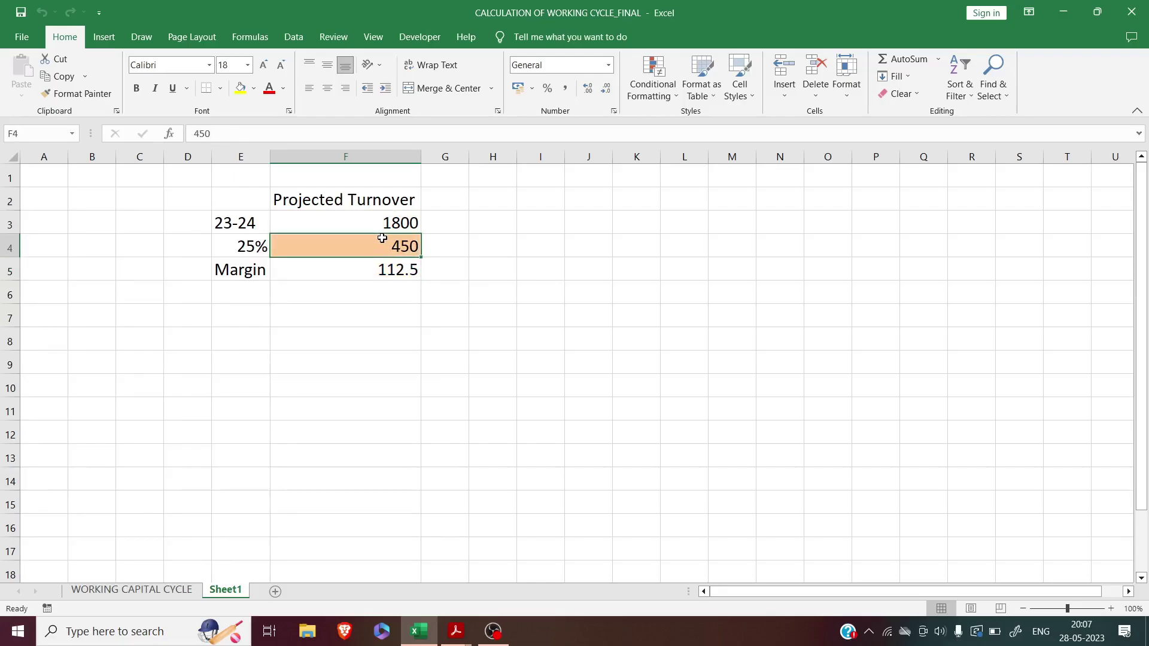
{"action": "left_click", "coordinate": [335, 314]}
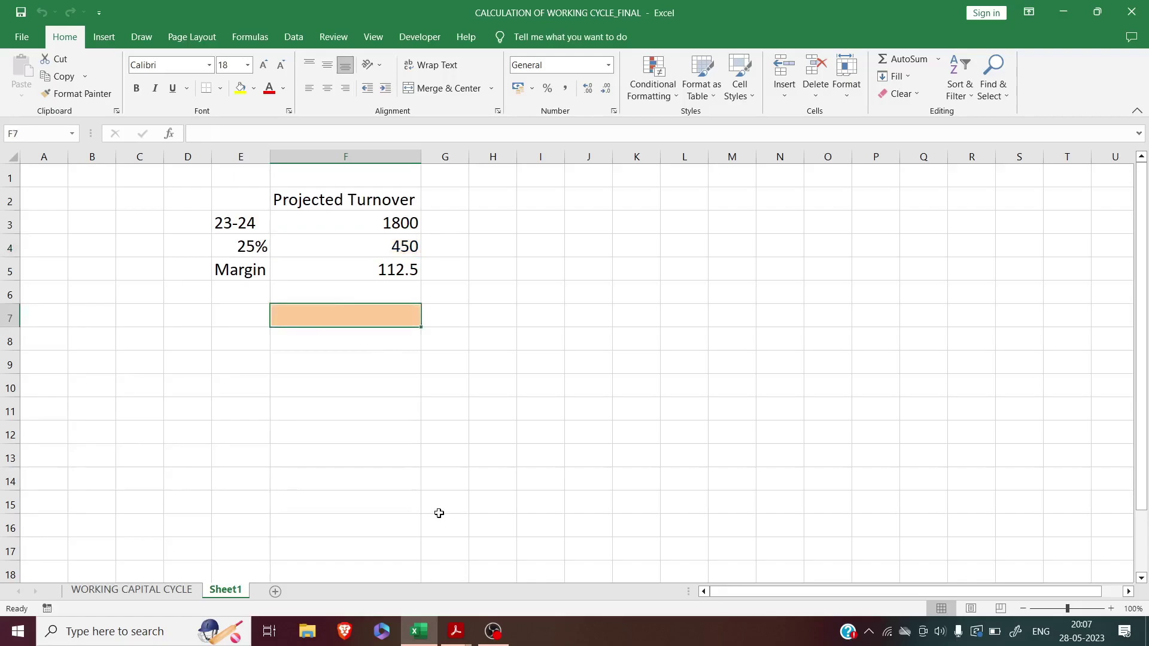
Enter the label '90 days working cycle' in F7 and recheck the surrounding figures
{"action": "type", "text": "90 da"}
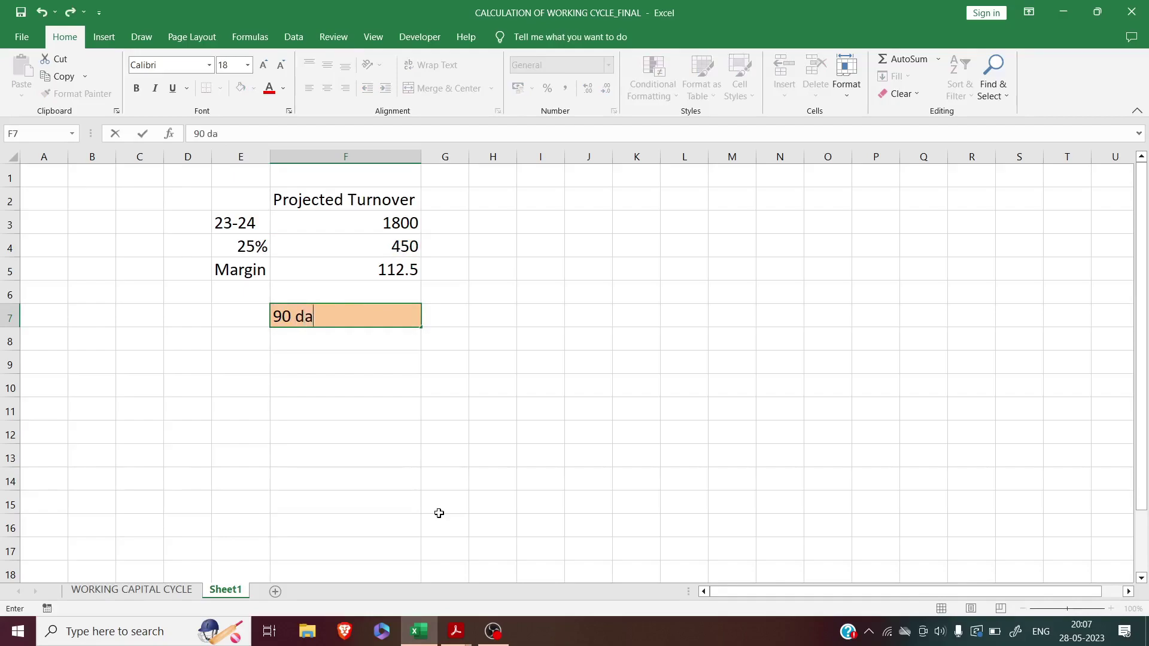
{"action": "type", "text": "ys working c"}
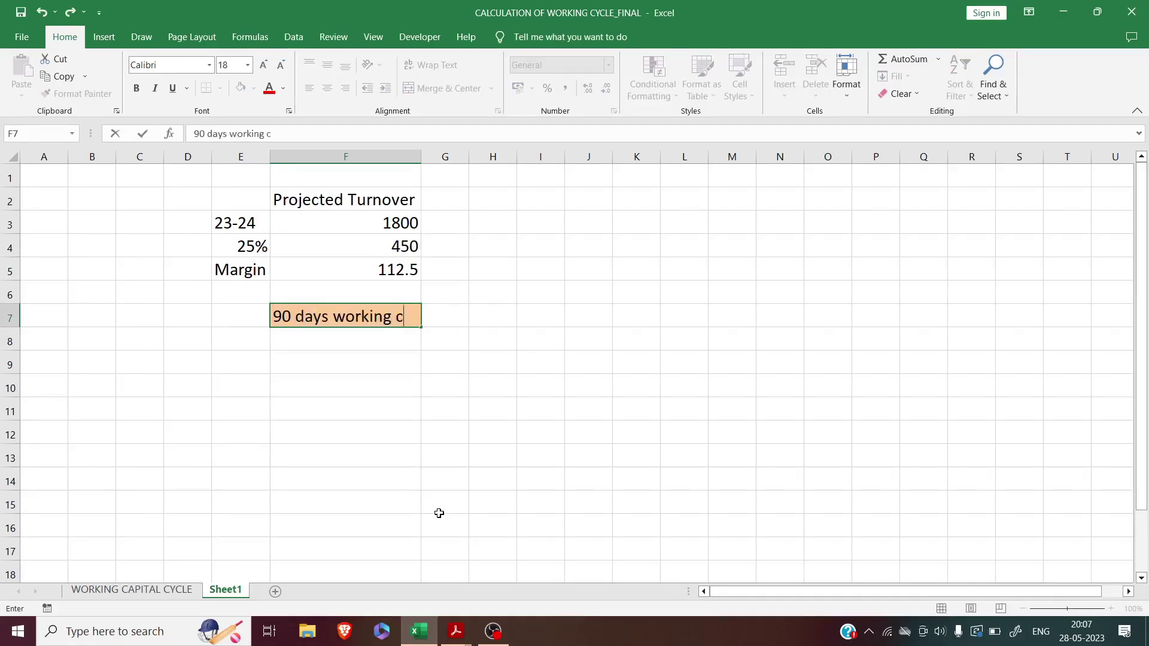
{"action": "type", "text": "ycle"}
{"action": "key", "text": "Return"}
{"action": "key", "text": "Up"}
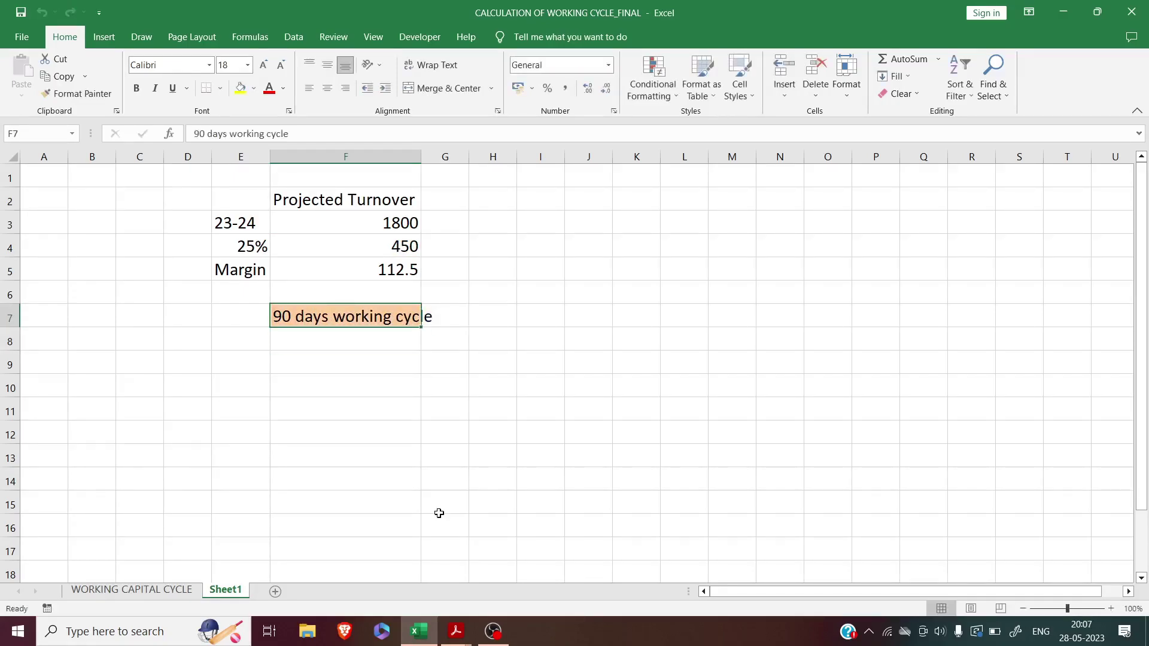
{"action": "key", "text": "Down"}
{"action": "key", "text": "Up"}
{"action": "key", "text": "Down"}
{"action": "key", "text": "Up"}
{"action": "key", "text": "Down"}
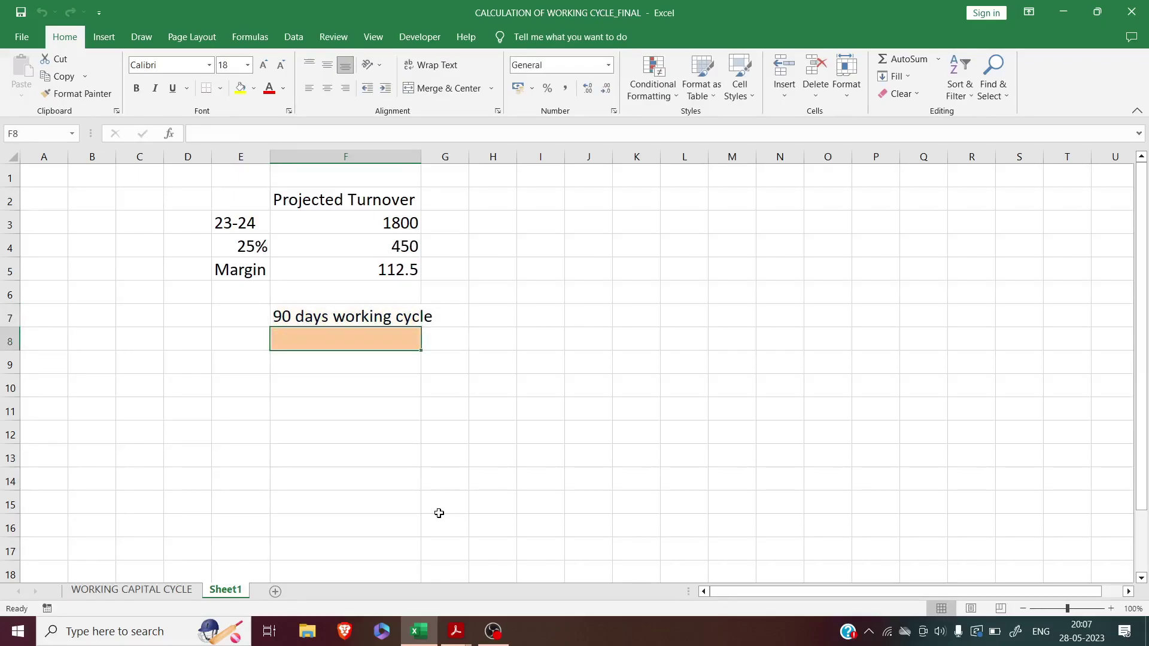
{"action": "key", "text": "Up"}
{"action": "key", "text": "Up"}
{"action": "key", "text": "Up"}
{"action": "key", "text": "Up"}
{"action": "key", "text": "Left"}
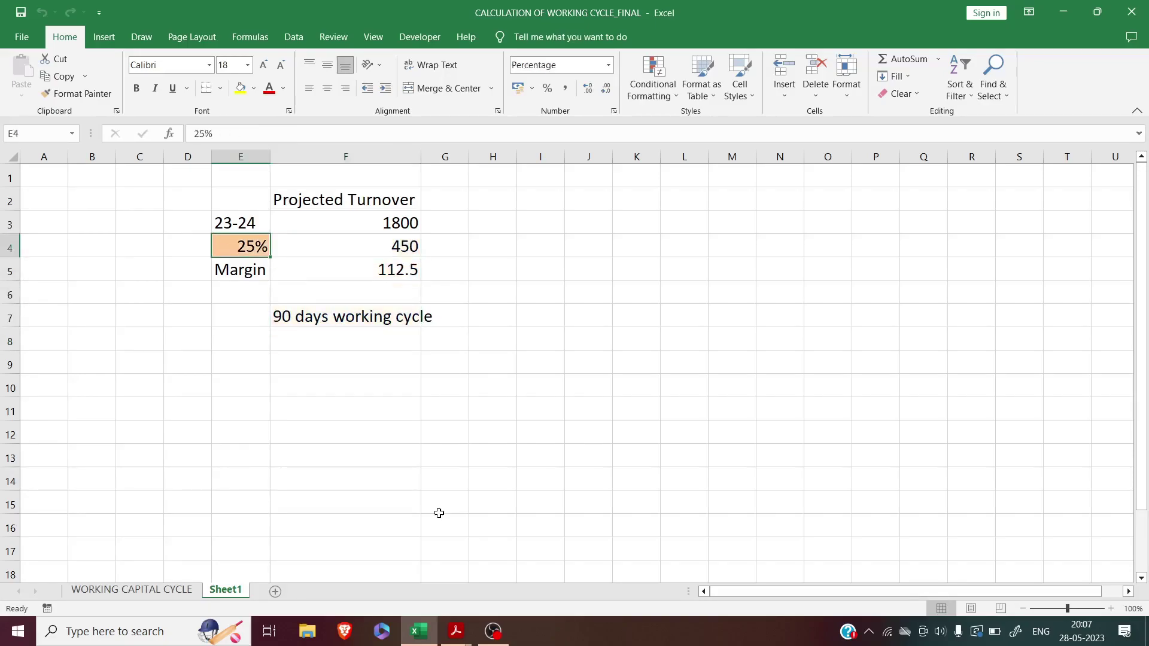
{"action": "key", "text": "Right"}
{"action": "key", "text": "Right"}
{"action": "key", "text": "Left"}
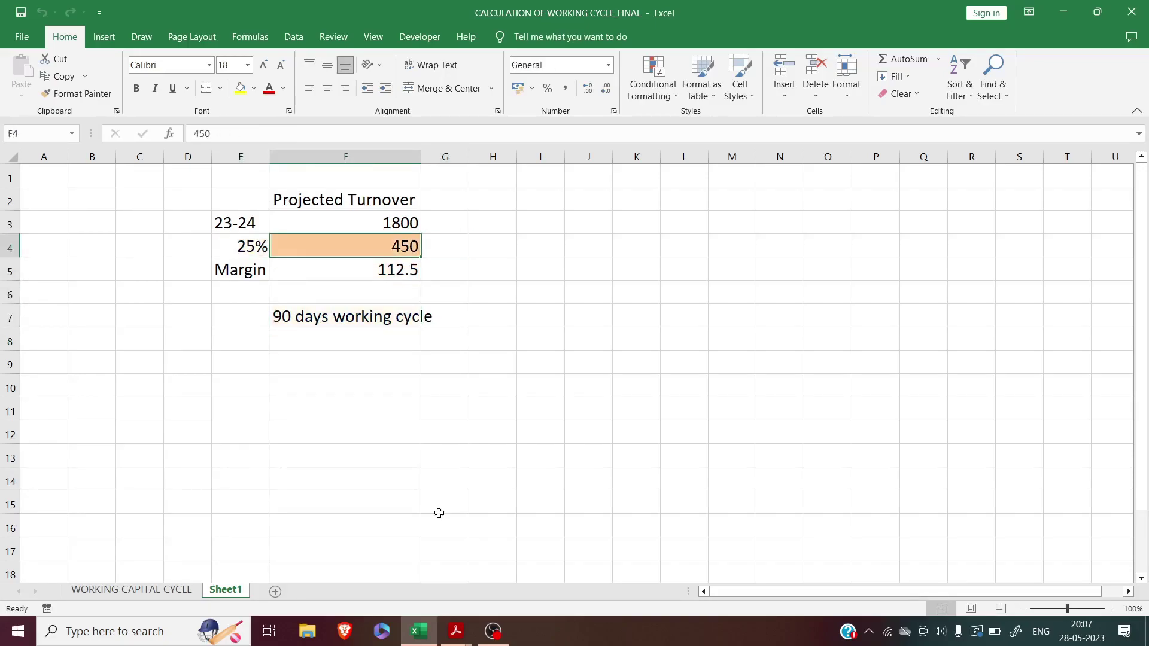
{"action": "key", "text": "Up"}
{"action": "key", "text": "Down"}
{"action": "key", "text": "Down"}
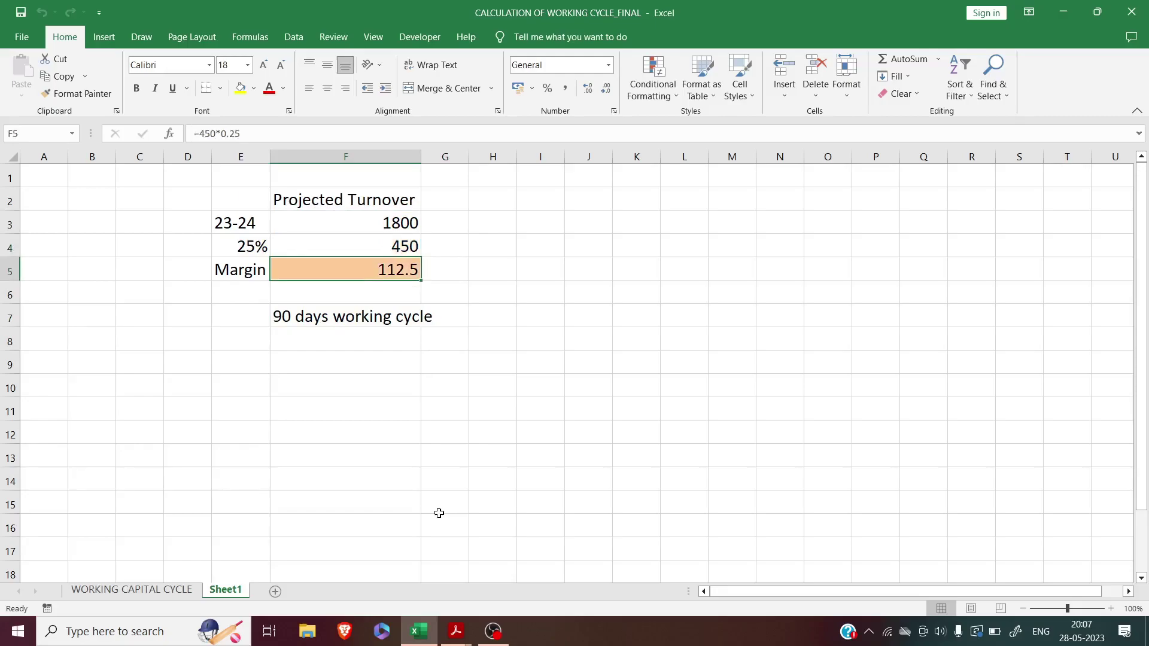
{"action": "key", "text": "Down"}
{"action": "key", "text": "Down"}
{"action": "key", "text": "Down"}
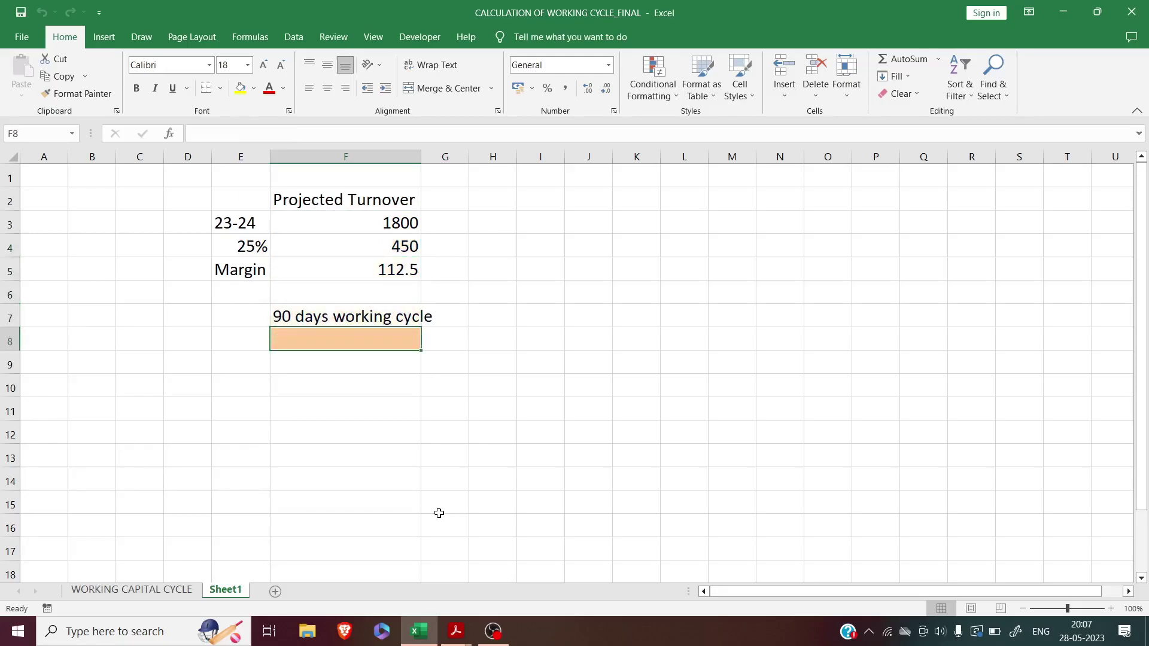
{"action": "key", "text": "Left"}
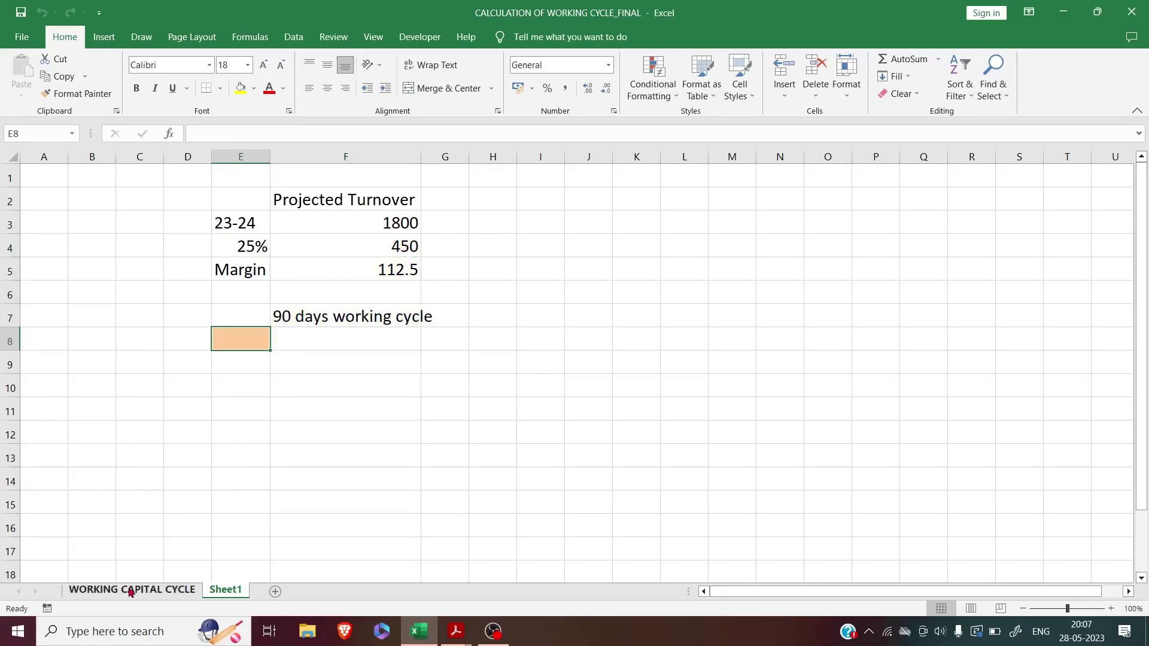
Check both years' working capital cycle results on the WORKING CAPITAL CYCLE sheet, then return to Sheet1
{"action": "left_click", "coordinate": [130, 591]}
{"action": "left_click", "coordinate": [480, 488]}
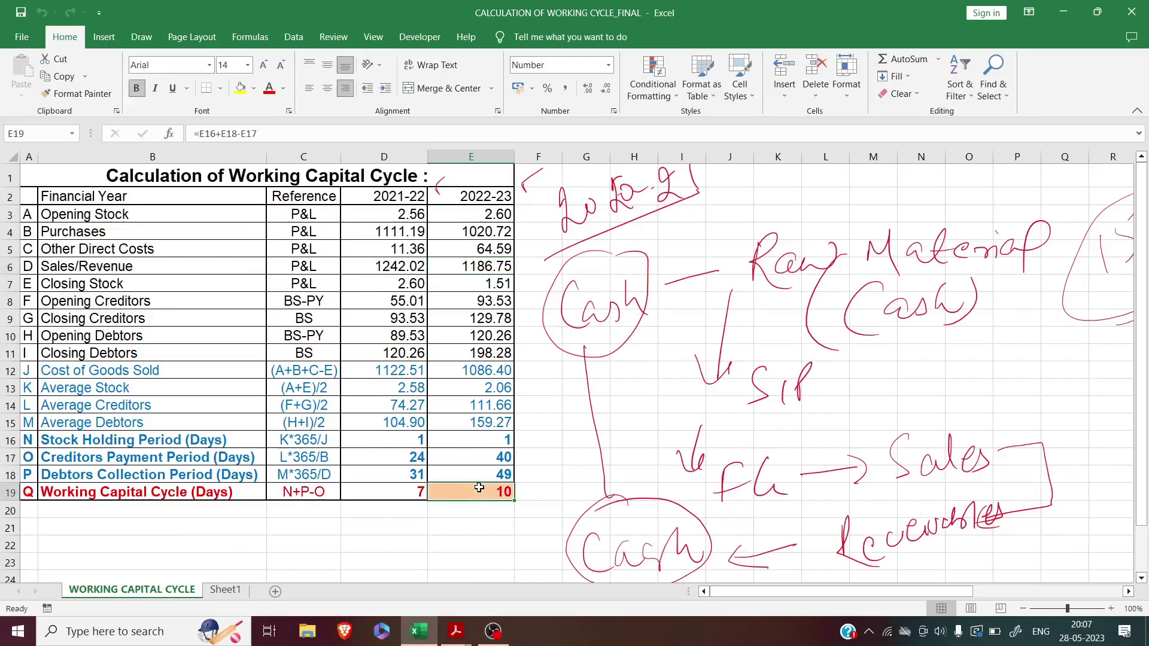
{"action": "left_click", "coordinate": [408, 493]}
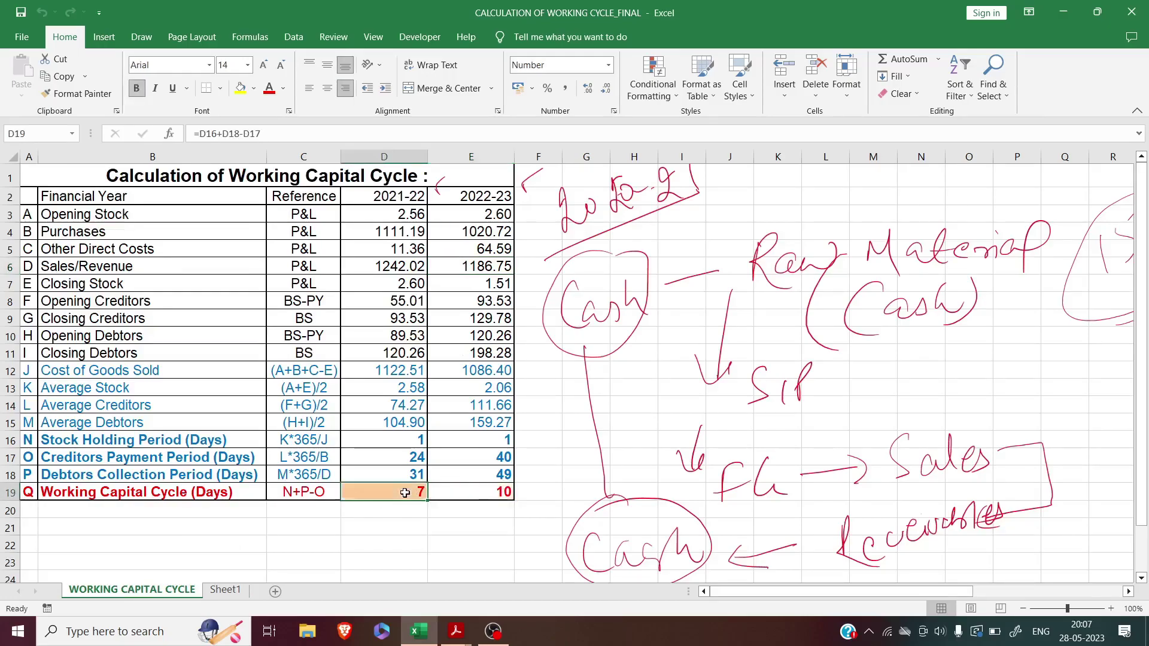
{"action": "left_click", "coordinate": [224, 591]}
{"action": "left_click", "coordinate": [354, 313]}
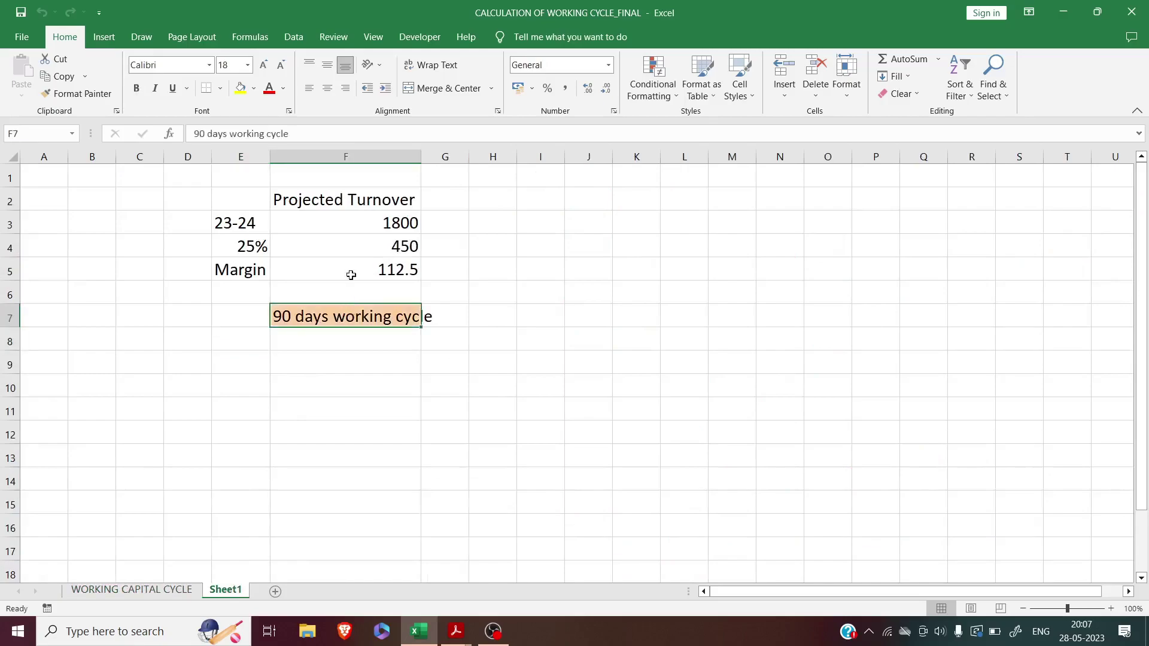
Check the 25% rate in E4 and the 450 value in F4
{"action": "left_click", "coordinate": [233, 240]}
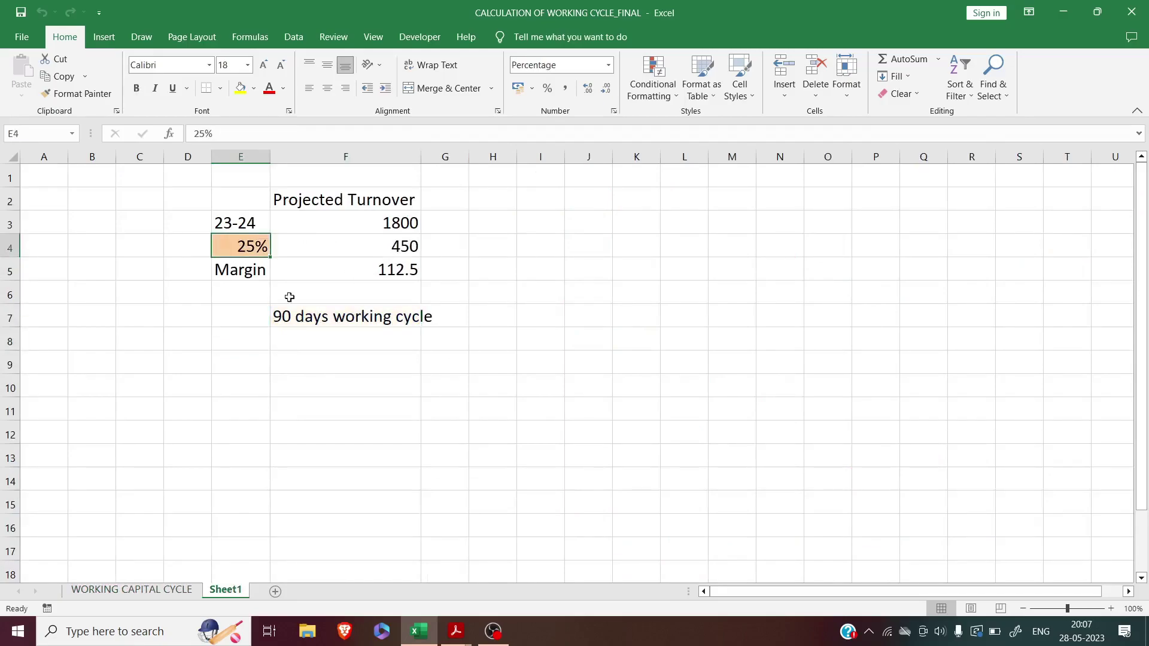
{"action": "left_click", "coordinate": [349, 314]}
{"action": "left_click", "coordinate": [372, 247]}
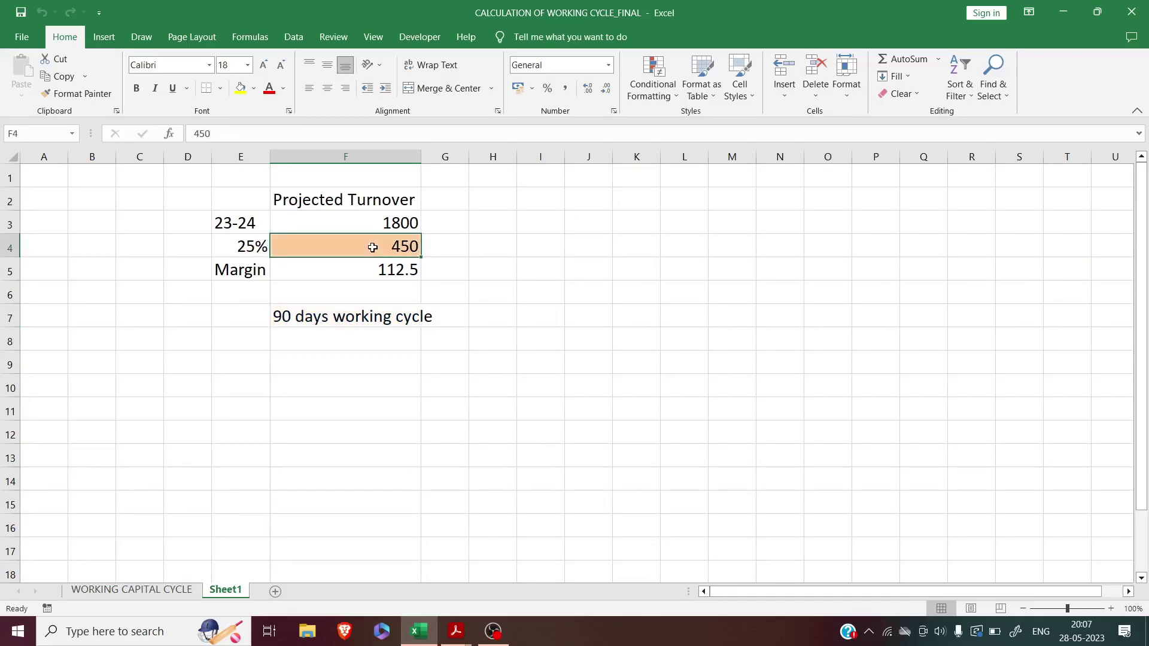
Enter the label '10 days working cycle' in F8, beneath the 90-day label
{"action": "left_click", "coordinate": [314, 338]}
{"action": "type", "text": "10 days working"}
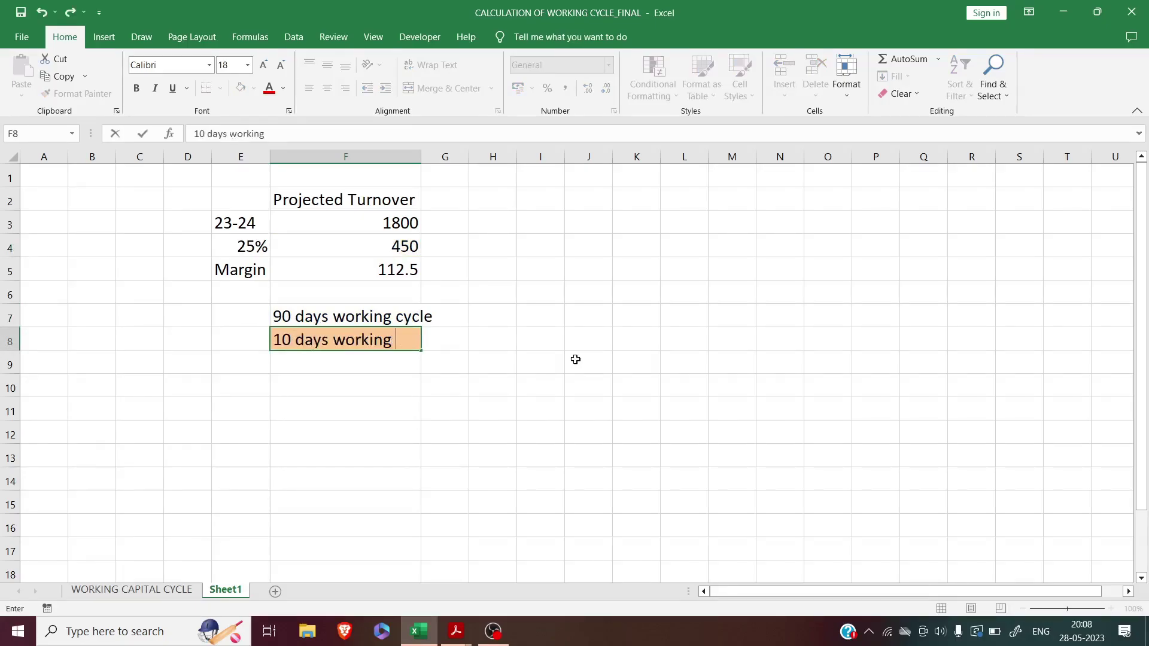
{"action": "type", "text": " cycle"}
{"action": "key", "text": "Return"}
{"action": "key", "text": "Up"}
Review the 450 value in F4 and the working-cycle labels in F7 and F8
{"action": "key", "text": "Up"}
{"action": "key", "text": "Up"}
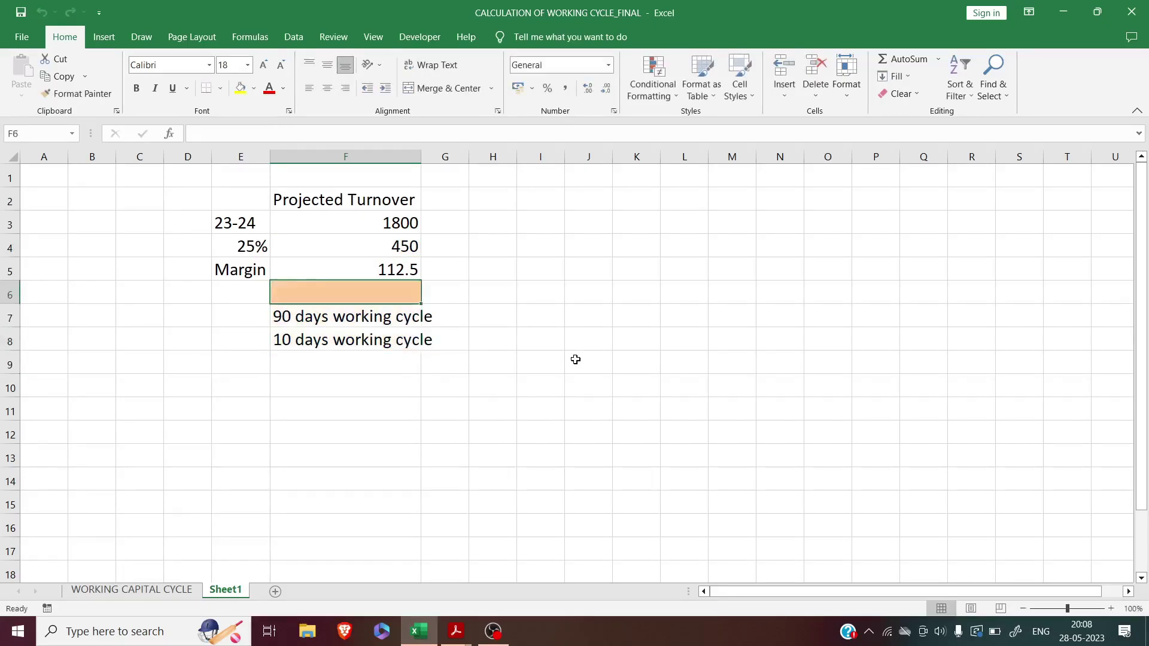
{"action": "key", "text": "Up"}
{"action": "key", "text": "Up"}
{"action": "key", "text": "Right"}
{"action": "key", "text": "Left"}
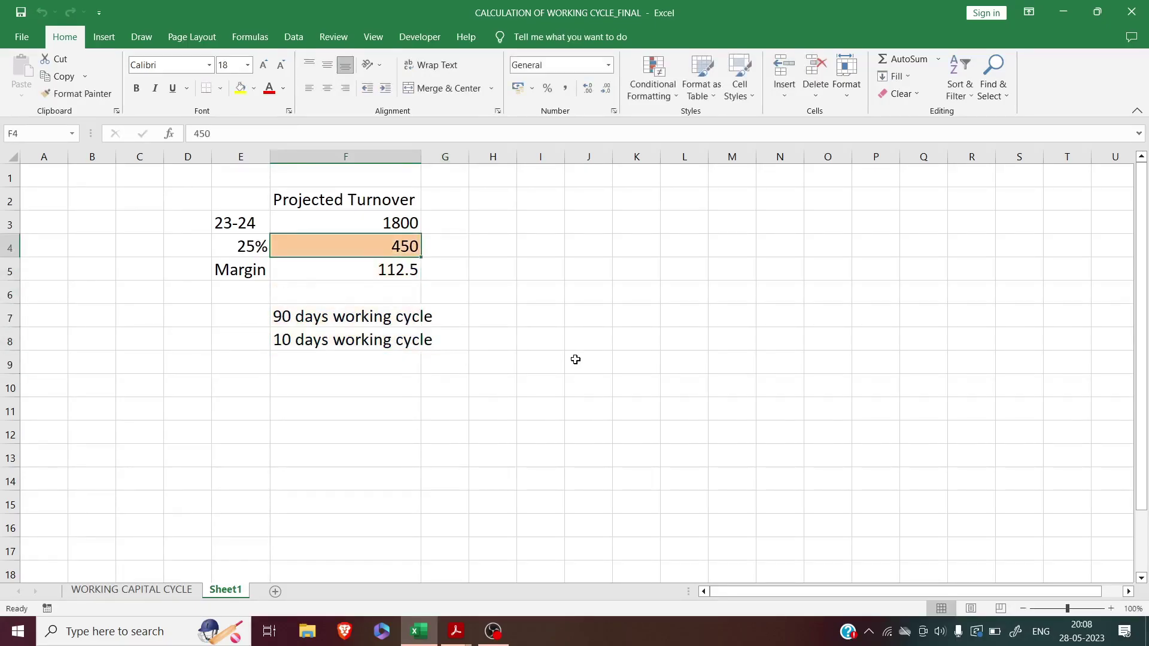
{"action": "key", "text": "Down"}
{"action": "key", "text": "Down"}
{"action": "key", "text": "Down"}
{"action": "key", "text": "Down"}
{"action": "key", "text": "Up"}
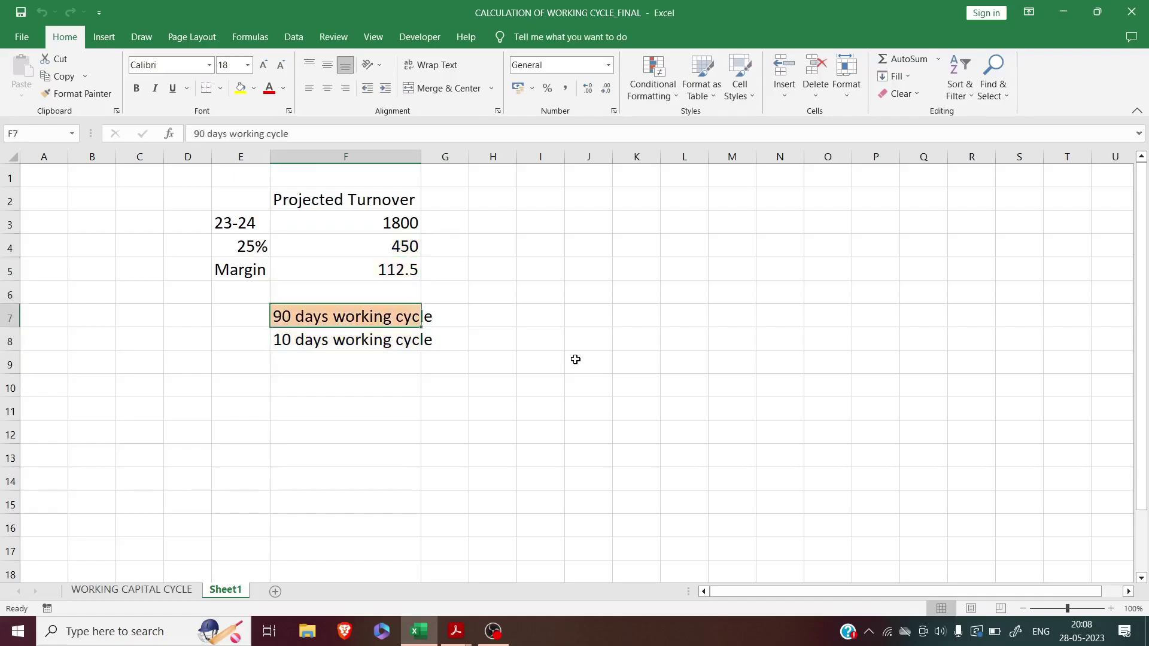
{"action": "key", "text": "Down"}
{"action": "key", "text": "Up"}
{"action": "key", "text": "Down"}
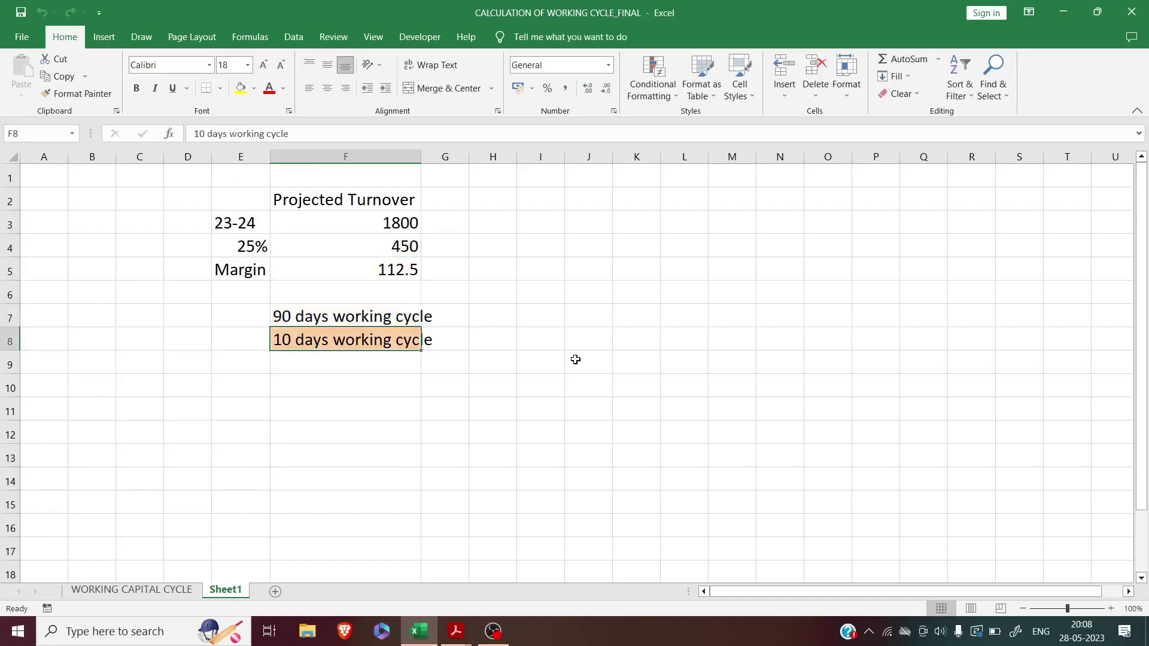
{"action": "key", "text": "Up"}
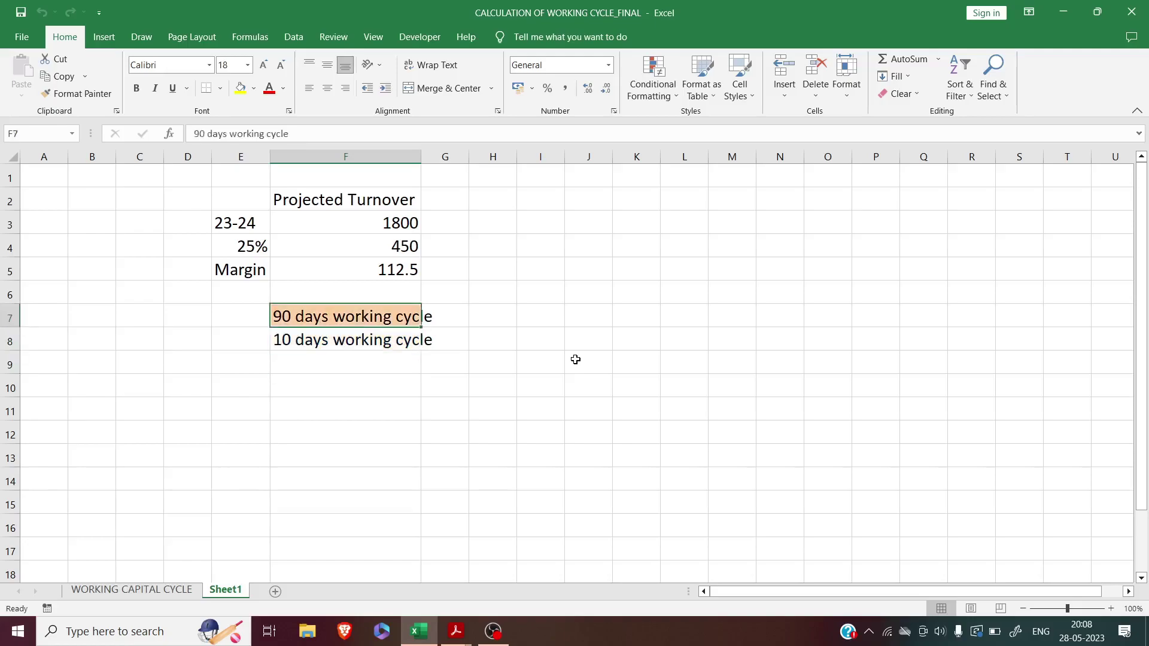
{"action": "key", "text": "Up"}
{"action": "key", "text": "Up"}
{"action": "key", "text": "Up"}
Enter +450/9 in F9 to get 50, then recheck it against the figures above
{"action": "key", "text": "Down"}
{"action": "key", "text": "Down"}
{"action": "key", "text": "Down"}
{"action": "key", "text": "Down"}
{"action": "key", "text": "Down"}
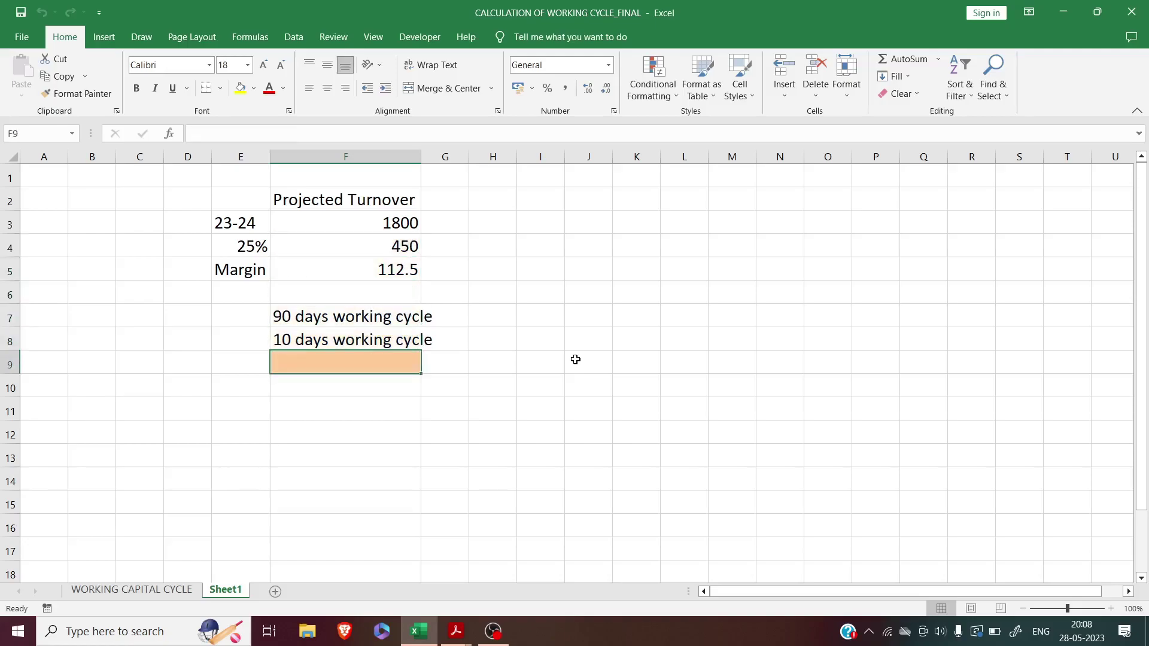
{"action": "type", "text": "+450"}
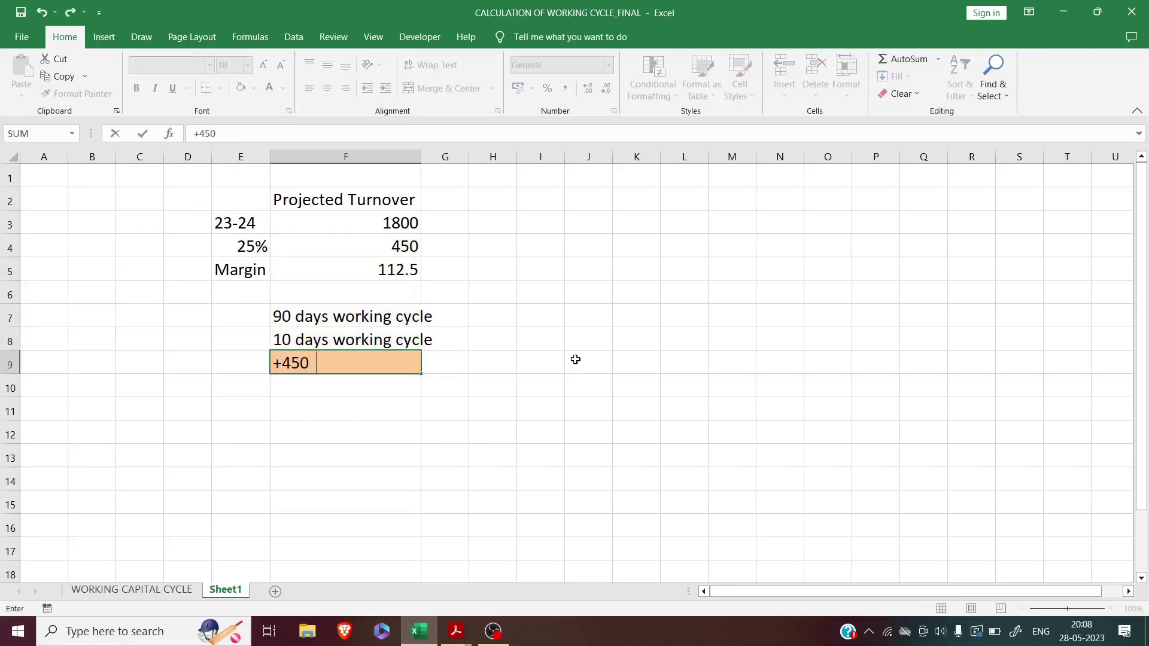
{"action": "type", "text": "/9"}
{"action": "key", "text": "Return"}
{"action": "key", "text": "Up"}
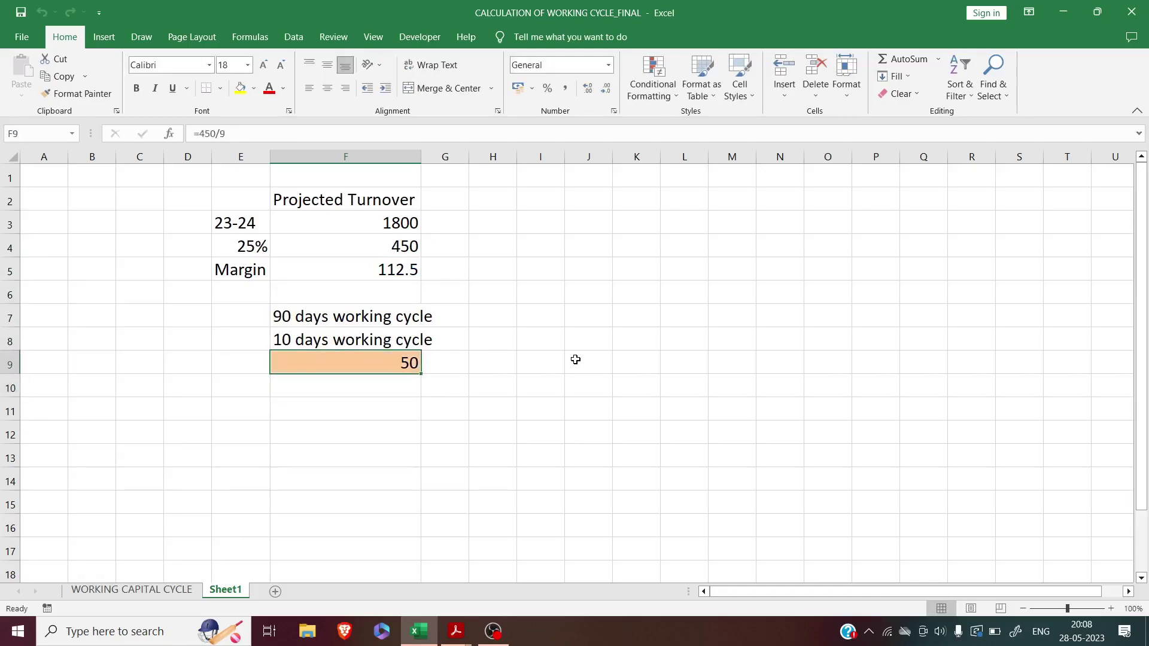
{"action": "key", "text": "Up"}
{"action": "key", "text": "Up"}
{"action": "key", "text": "Up"}
{"action": "key", "text": "Up"}
{"action": "key", "text": "Up"}
{"action": "key", "text": "Down"}
{"action": "key", "text": "Down"}
{"action": "key", "text": "Down"}
{"action": "key", "text": "Down"}
{"action": "key", "text": "Up"}
{"action": "key", "text": "Up"}
{"action": "key", "text": "Up"}
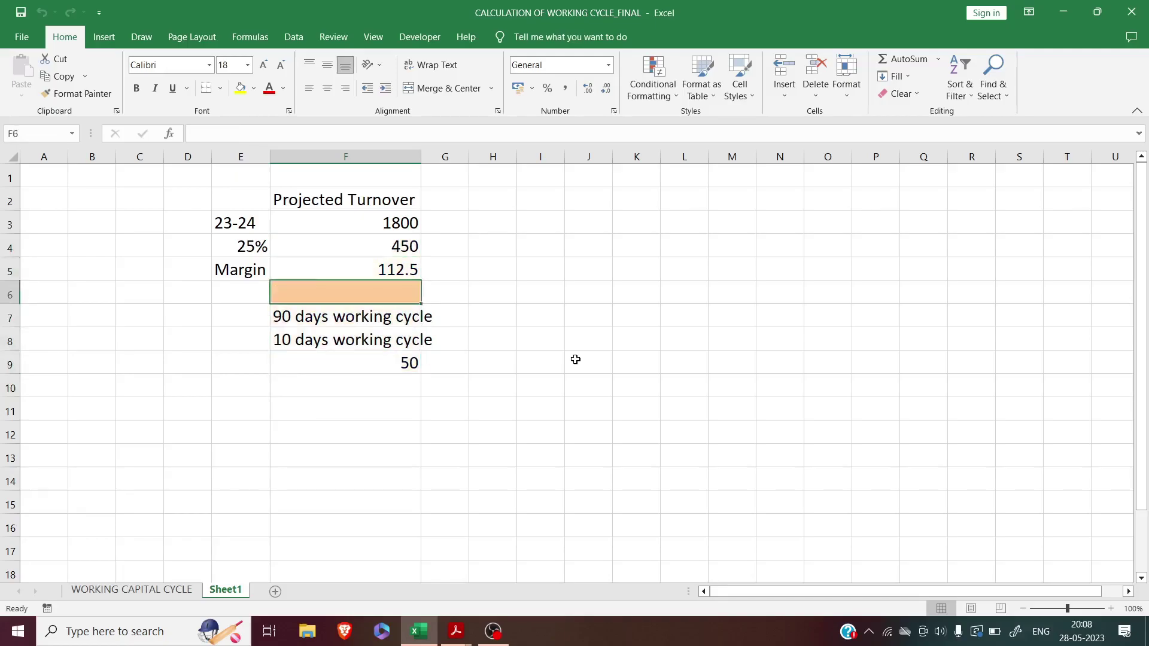
{"action": "key", "text": "Up"}
{"action": "key", "text": "Up"}
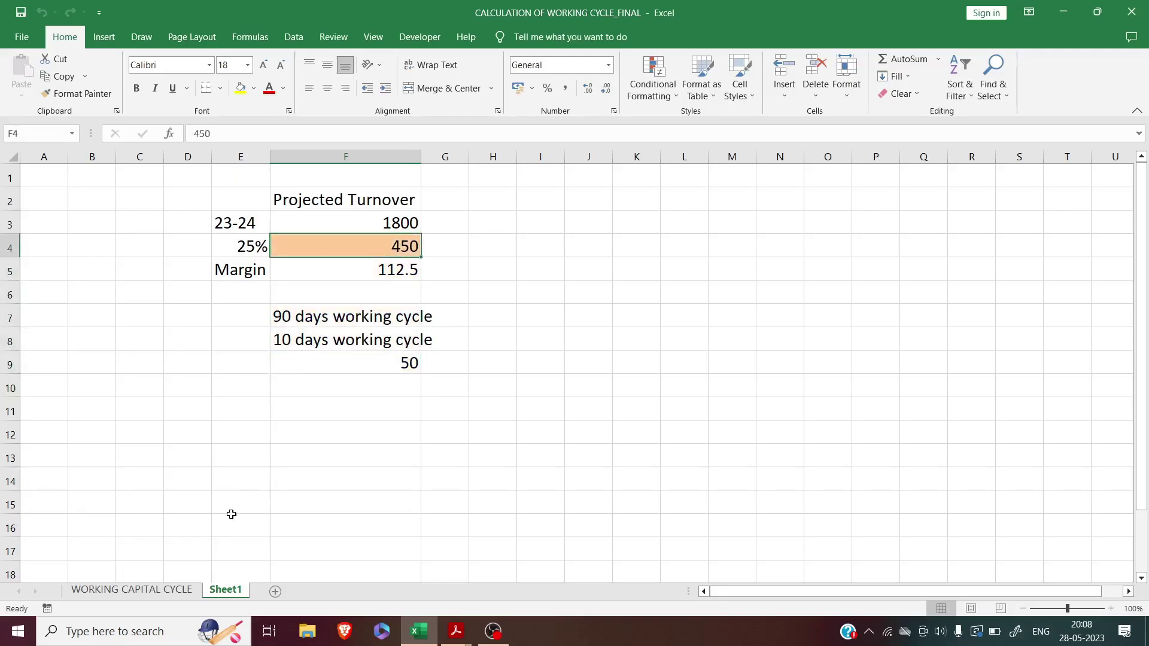
On the WORKING CAPITAL CYCLE sheet, inspect the 2021-22 and 2022-23 cycle formulas
{"action": "left_click", "coordinate": [160, 597]}
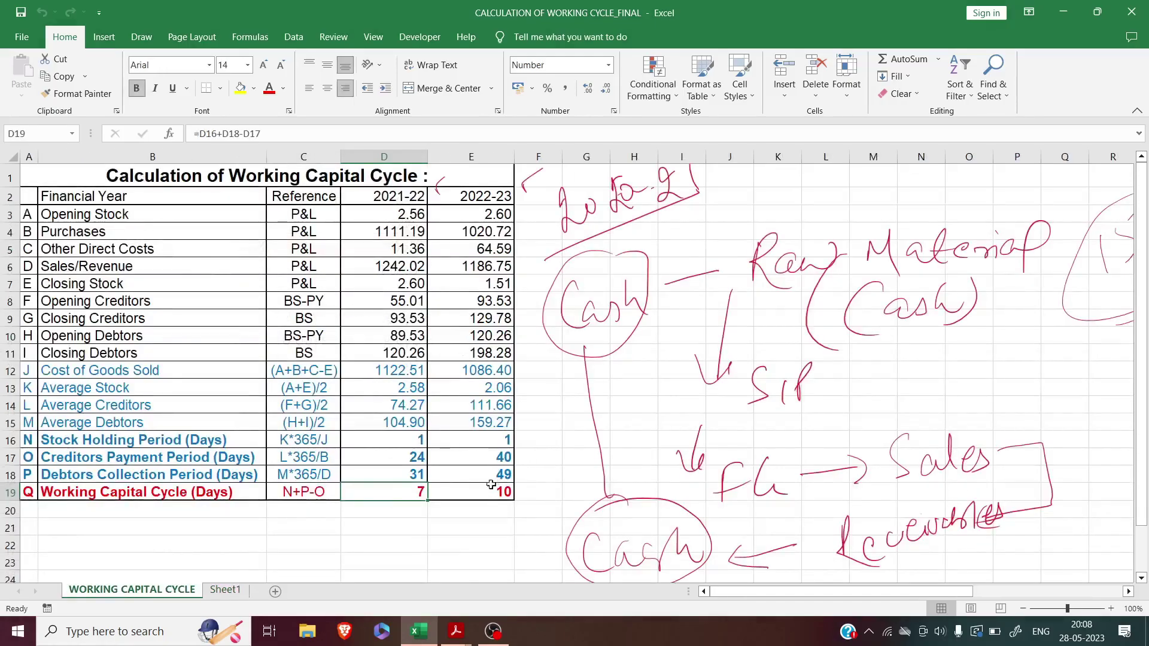
{"action": "left_click", "coordinate": [481, 489]}
{"action": "left_click", "coordinate": [412, 495]}
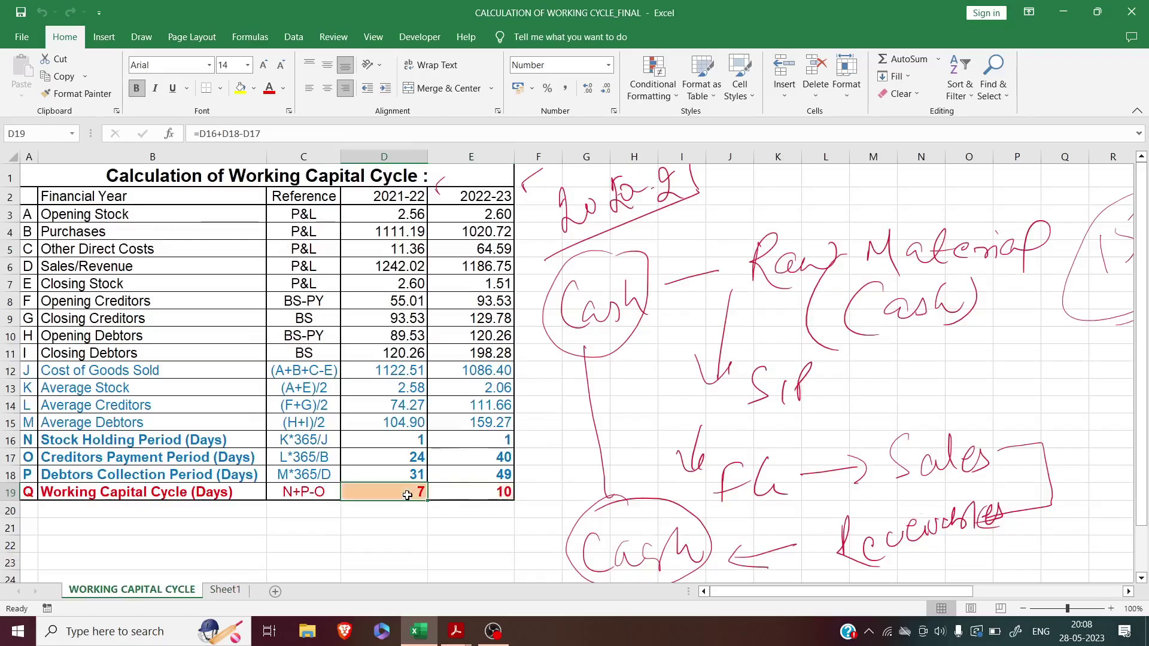
{"action": "left_click", "coordinate": [496, 489]}
{"action": "left_click", "coordinate": [534, 491]}
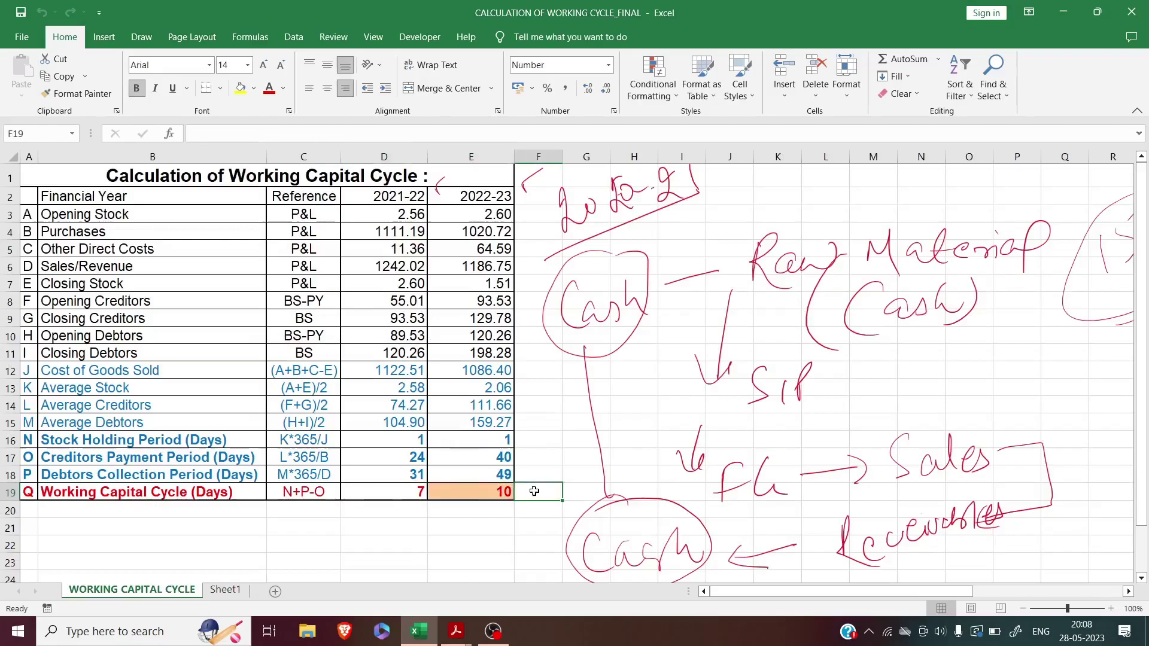
{"action": "left_click", "coordinate": [475, 492]}
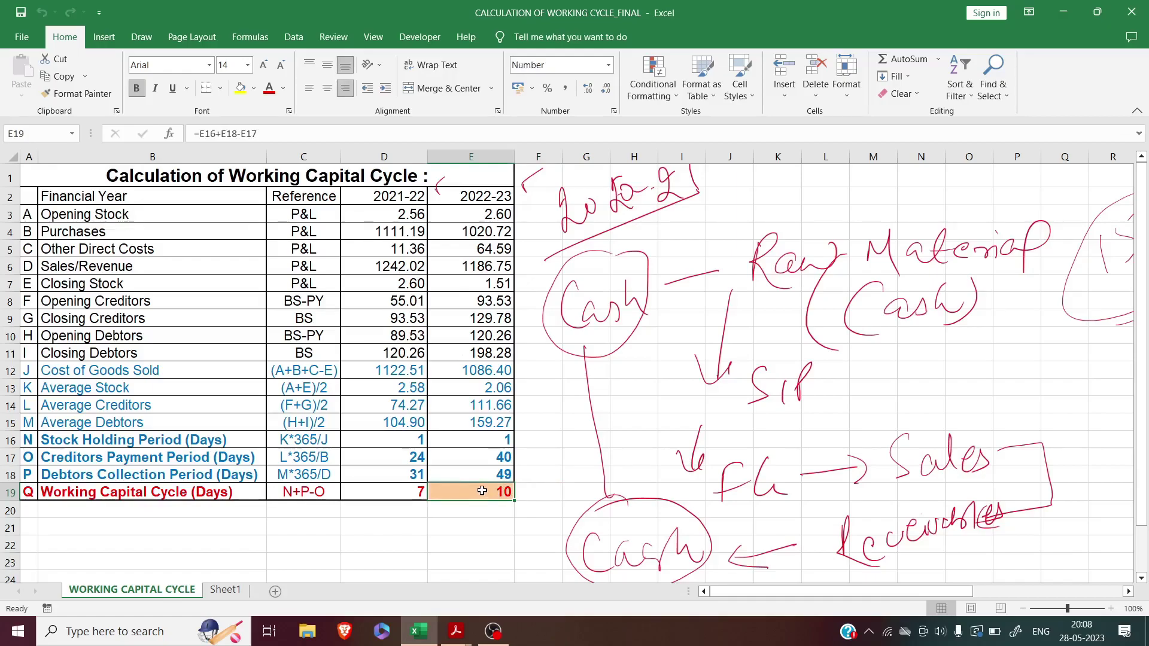
{"action": "left_click", "coordinate": [537, 490]}
{"action": "left_click", "coordinate": [490, 494]}
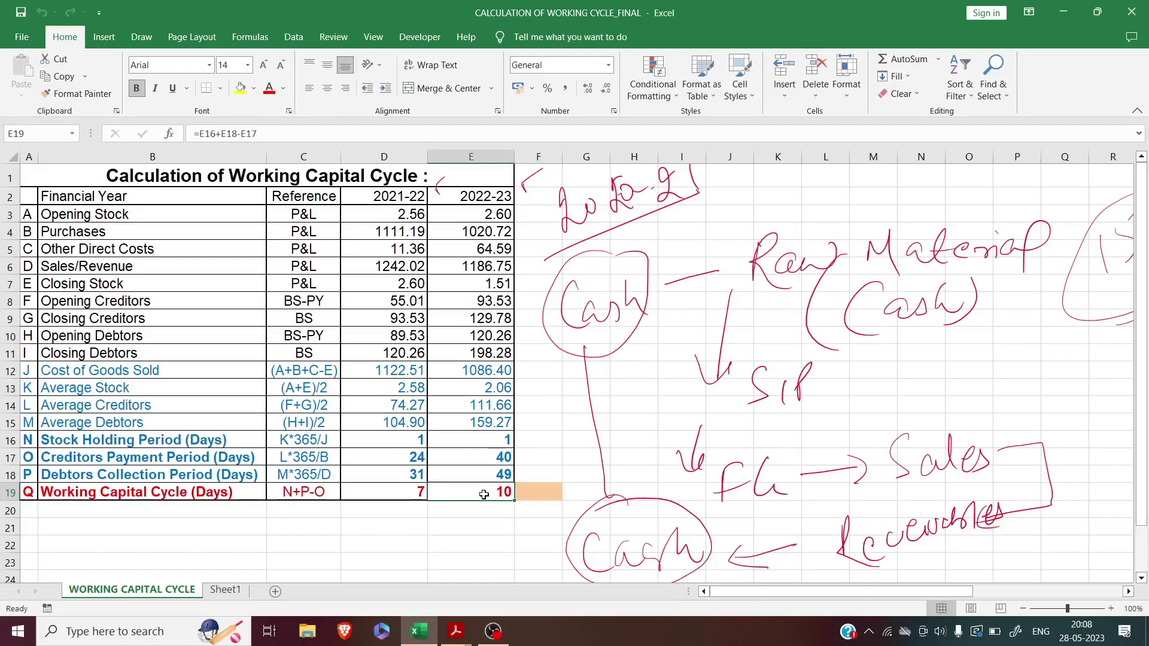
Review the 2022-23 stock holding, creditors payment and debtors collection period formulas
{"action": "left_click", "coordinate": [467, 444]}
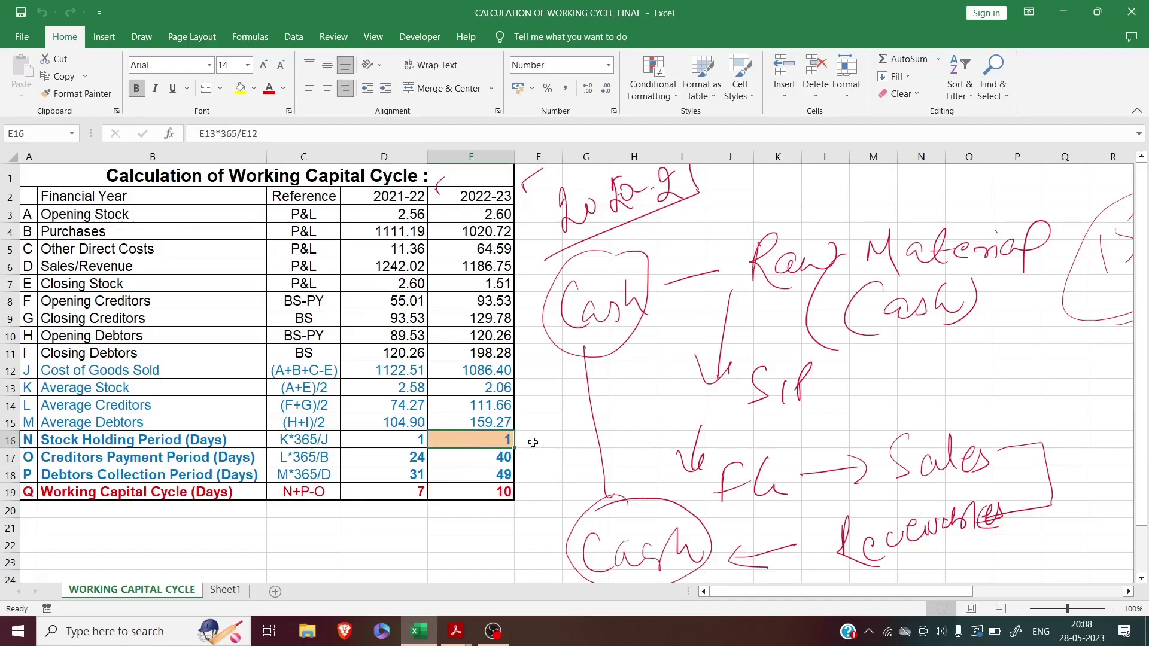
{"action": "left_click", "coordinate": [478, 457]}
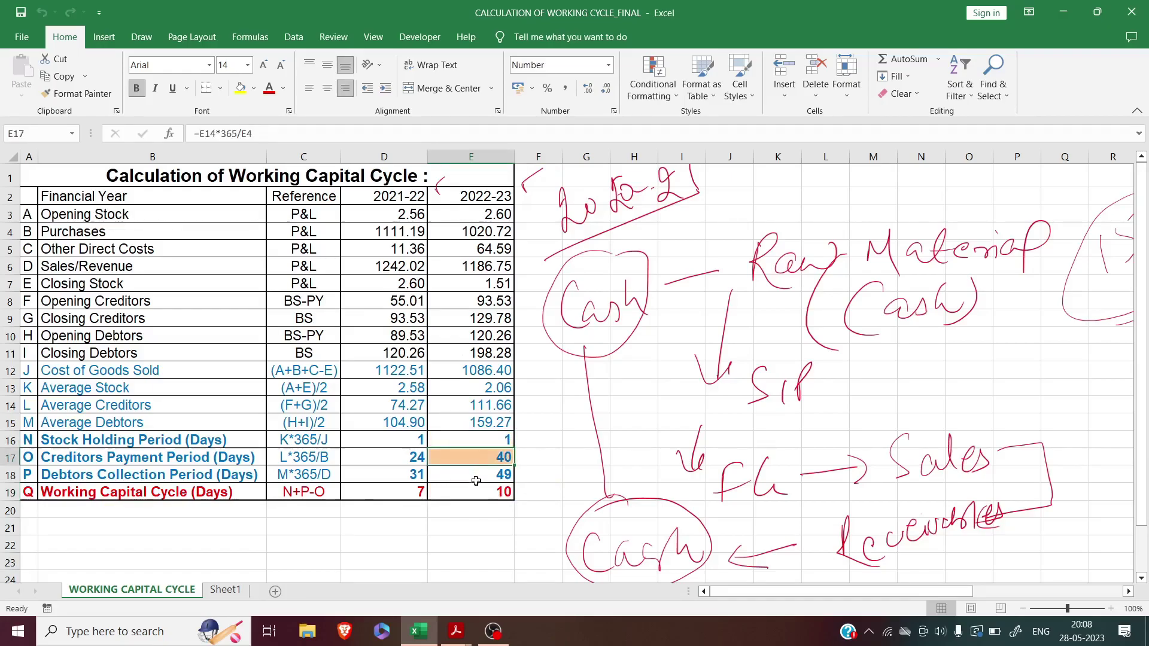
{"action": "left_click", "coordinate": [471, 476]}
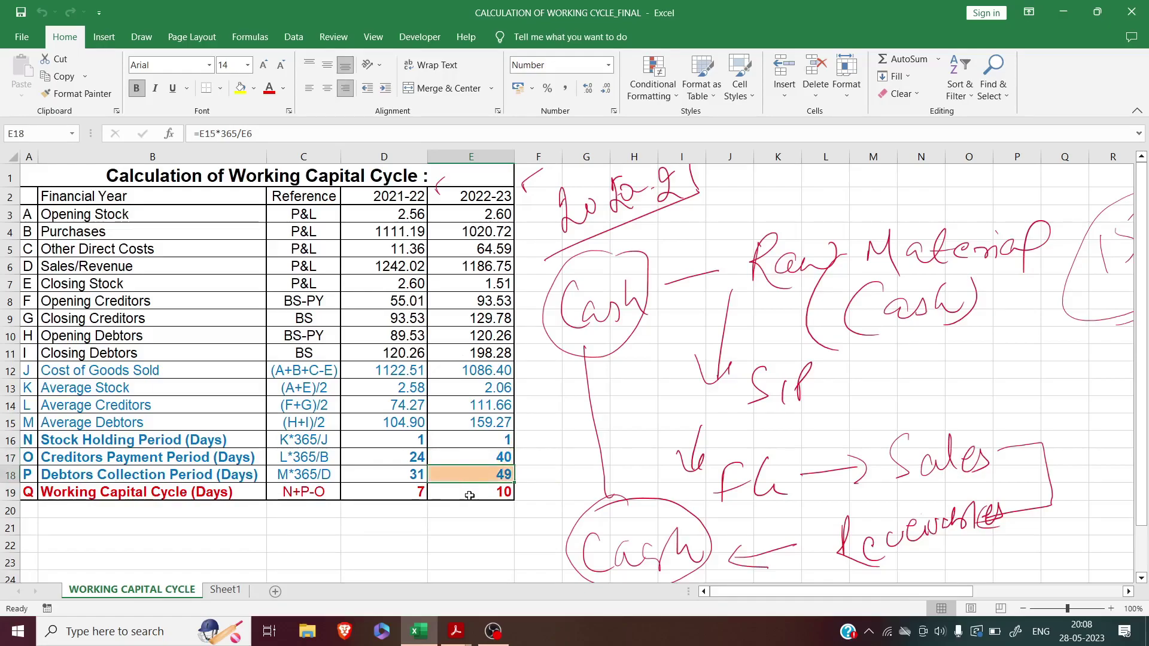
{"action": "left_click", "coordinate": [470, 494]}
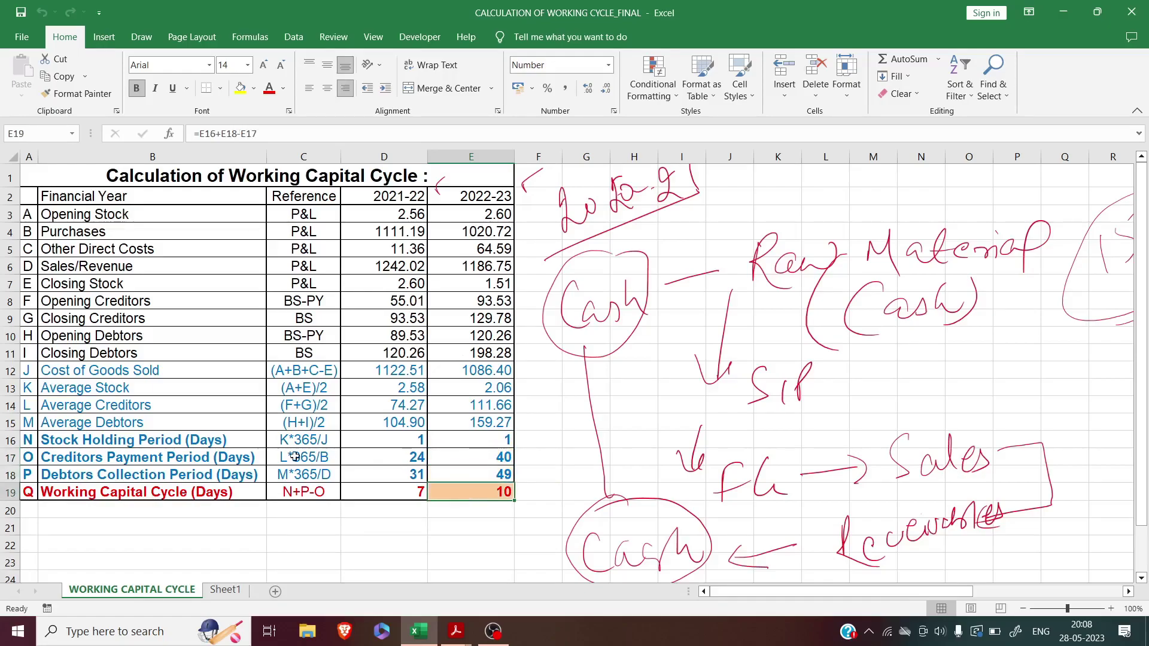
{"action": "left_click", "coordinate": [235, 439]}
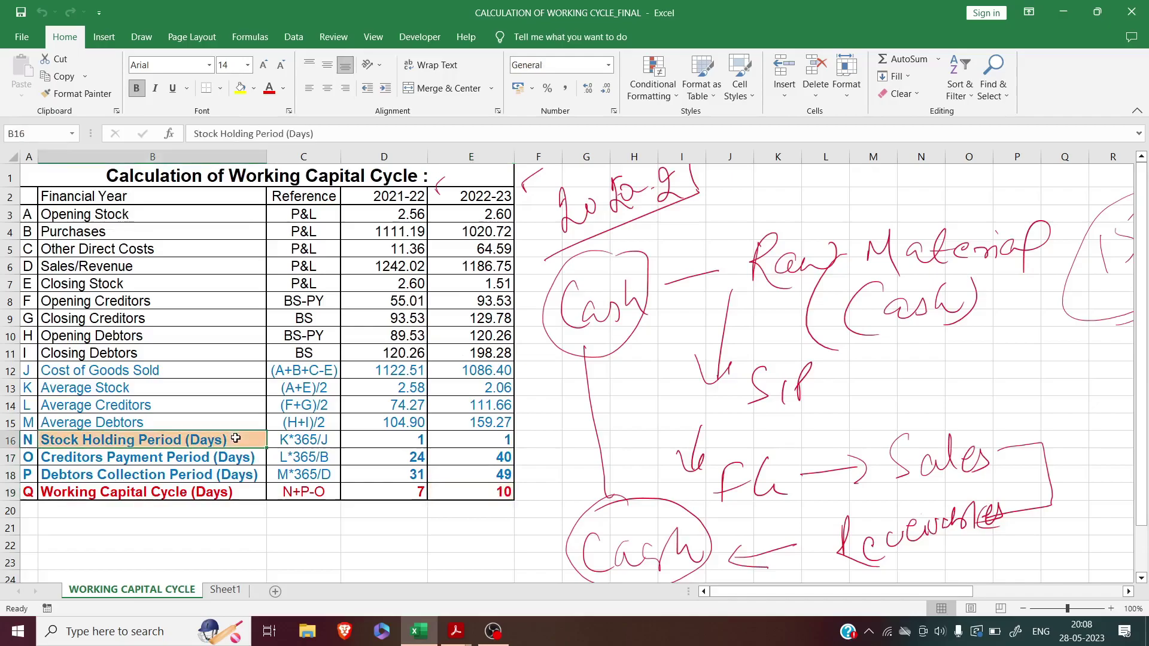
{"action": "left_click", "coordinate": [492, 439]}
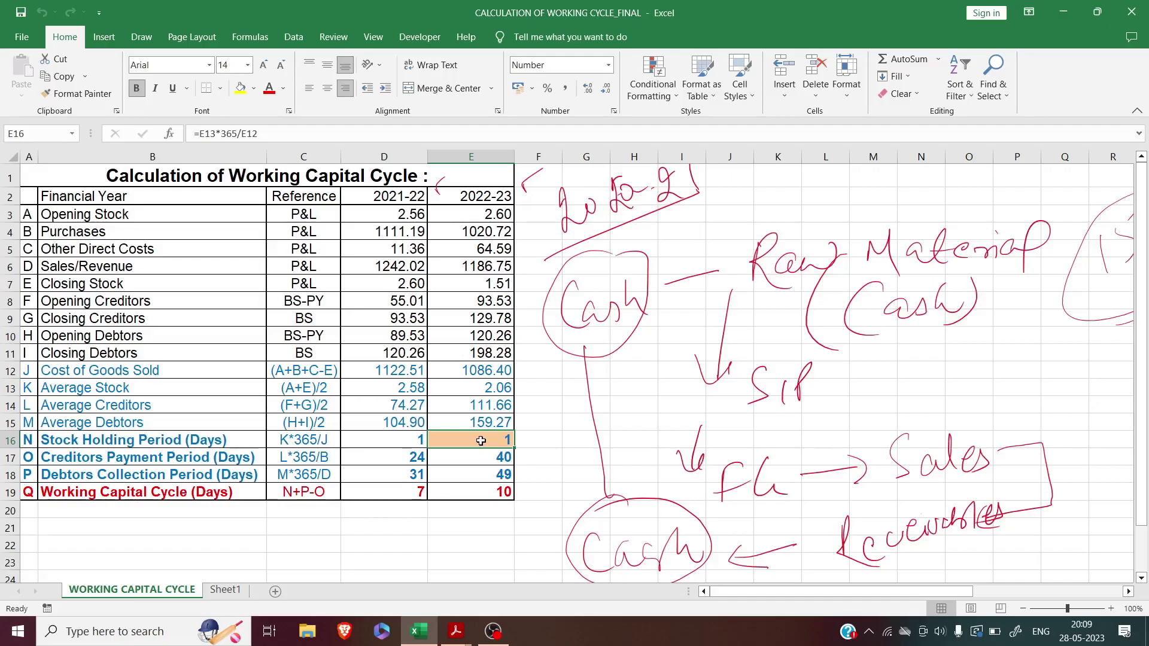
{"action": "left_click", "coordinate": [477, 460]}
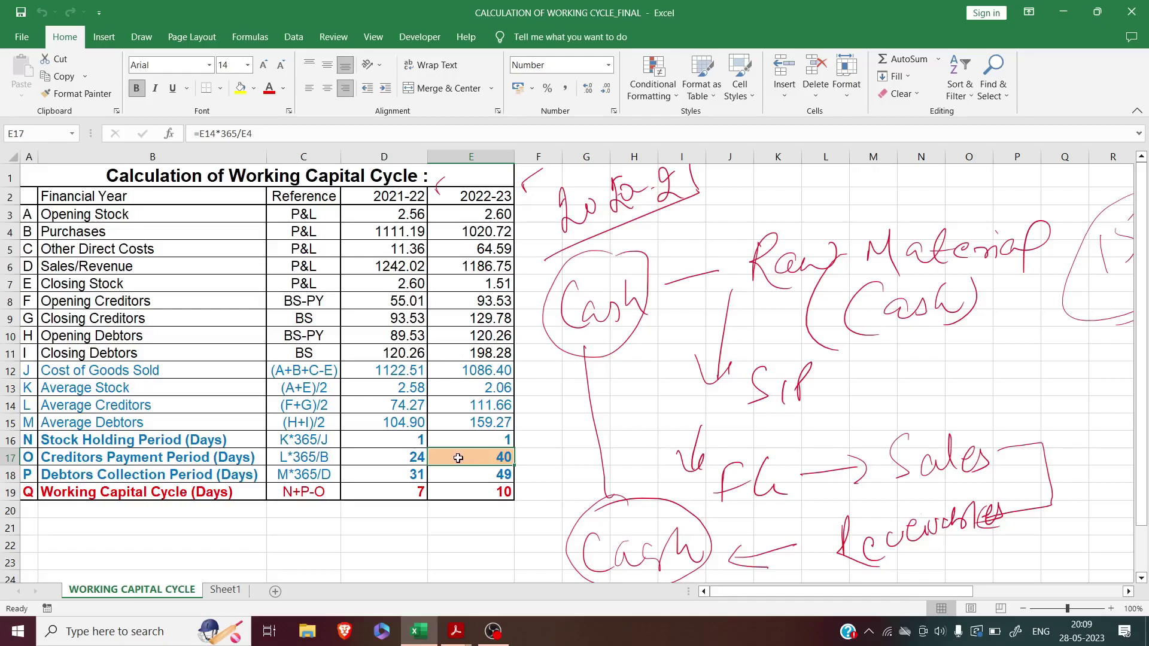
{"action": "left_click", "coordinate": [465, 477]}
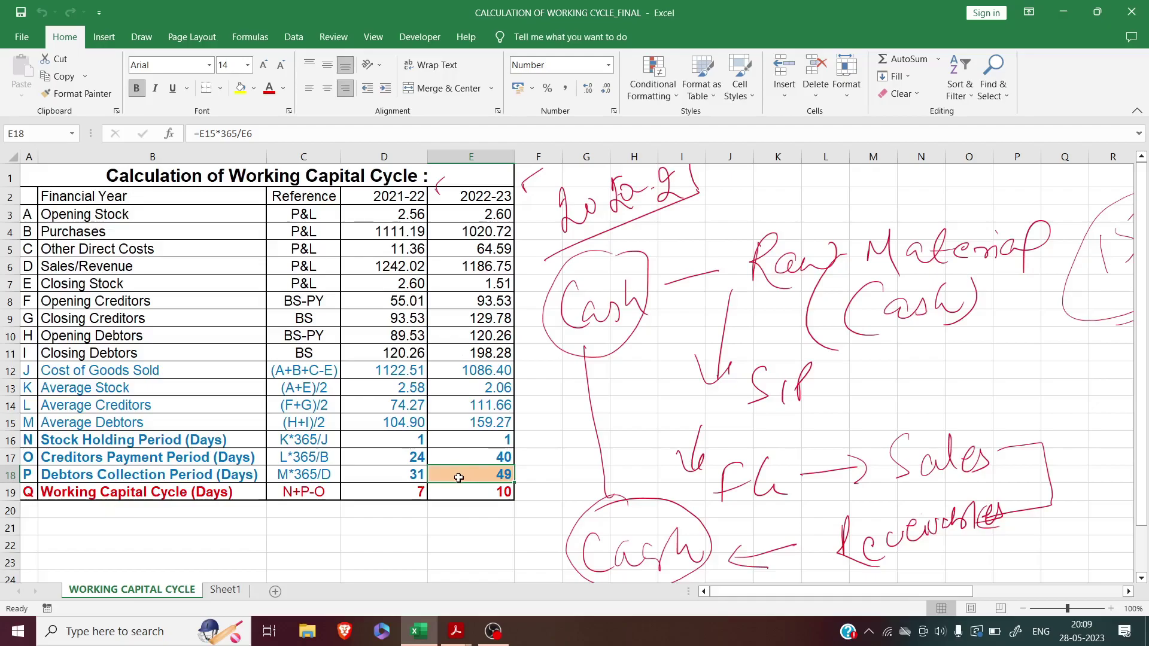
{"action": "left_click", "coordinate": [452, 443]}
{"action": "left_click", "coordinate": [474, 475]}
{"action": "left_click", "coordinate": [473, 490]}
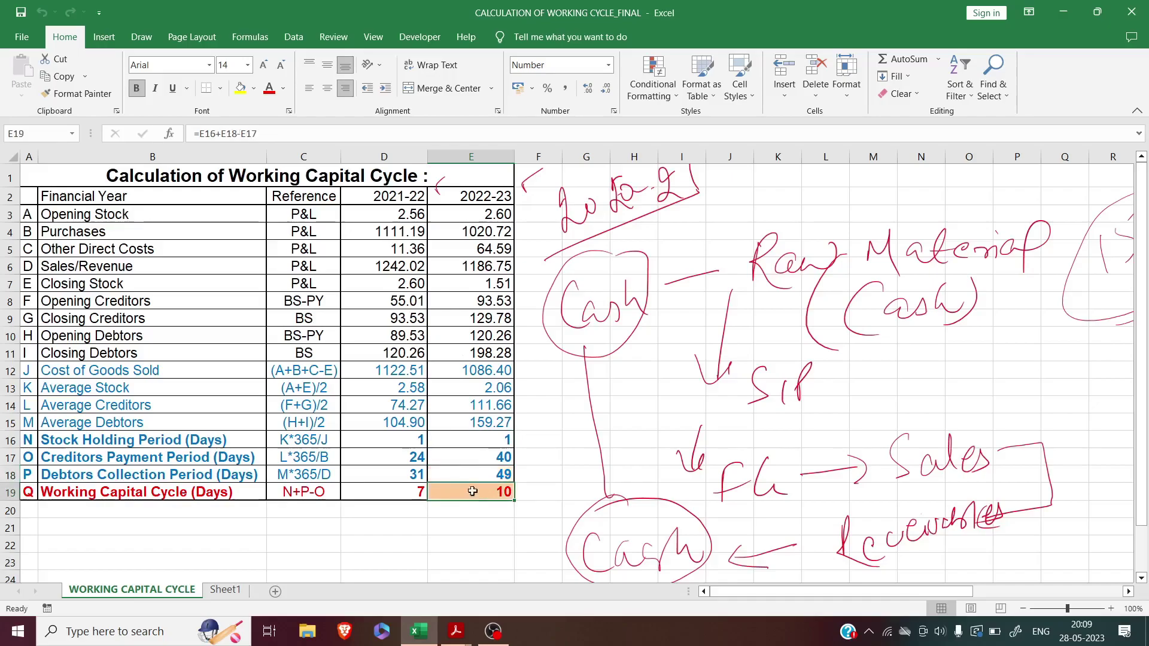
{"action": "left_click", "coordinate": [468, 455]}
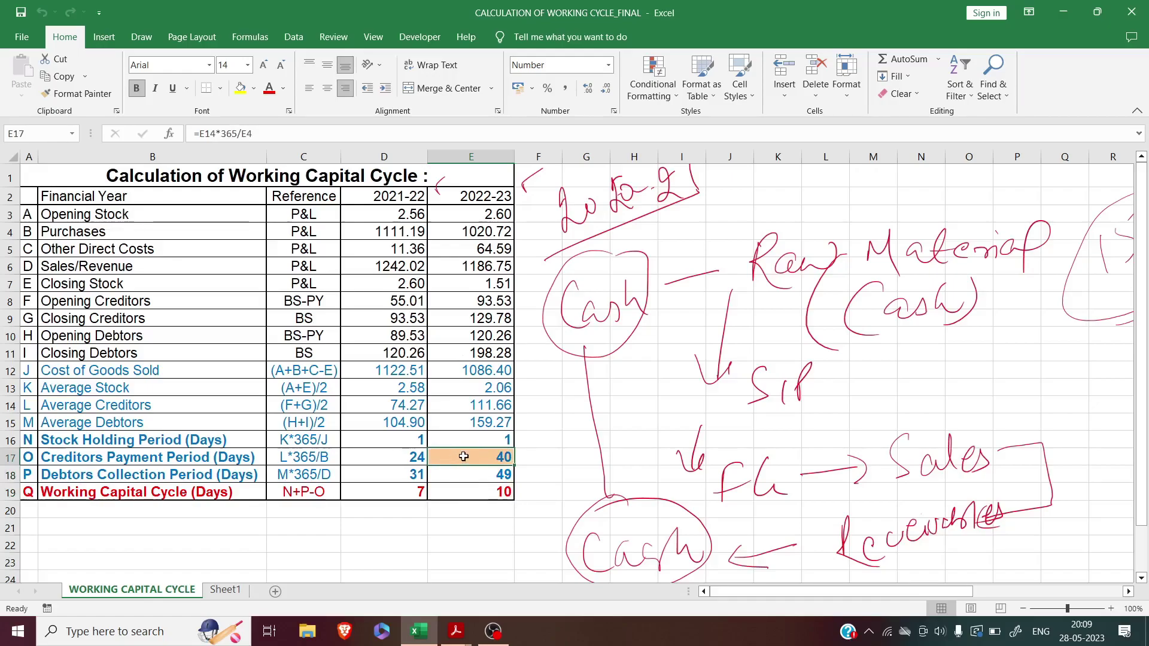
{"action": "left_click", "coordinate": [474, 497]}
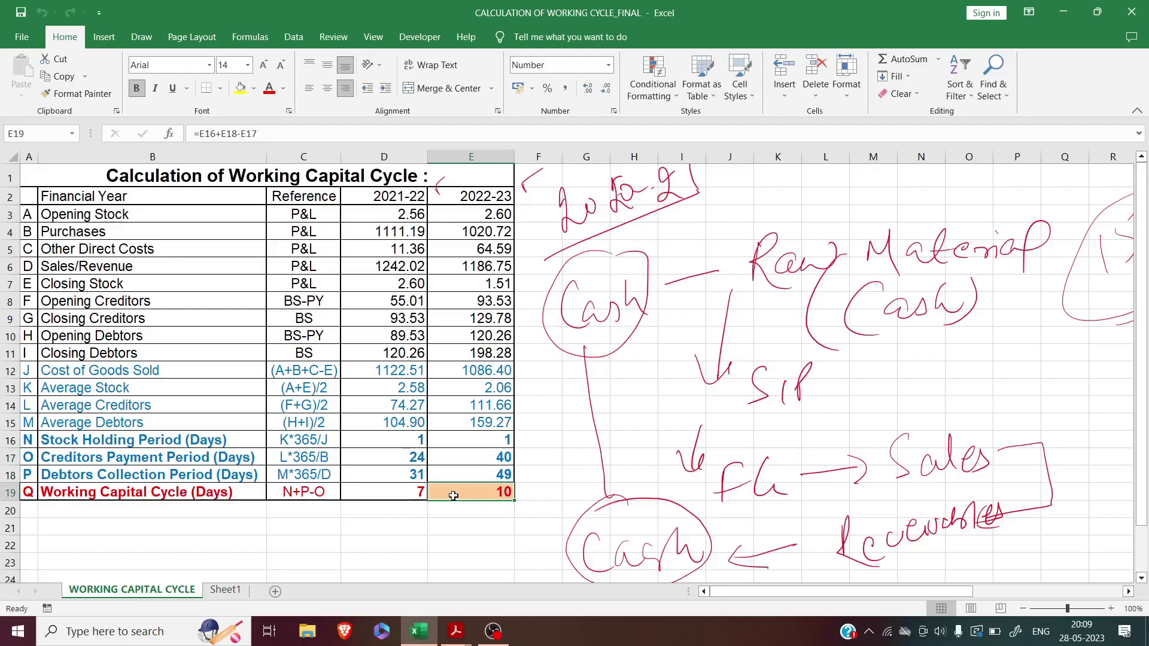
{"action": "left_click", "coordinate": [549, 491]}
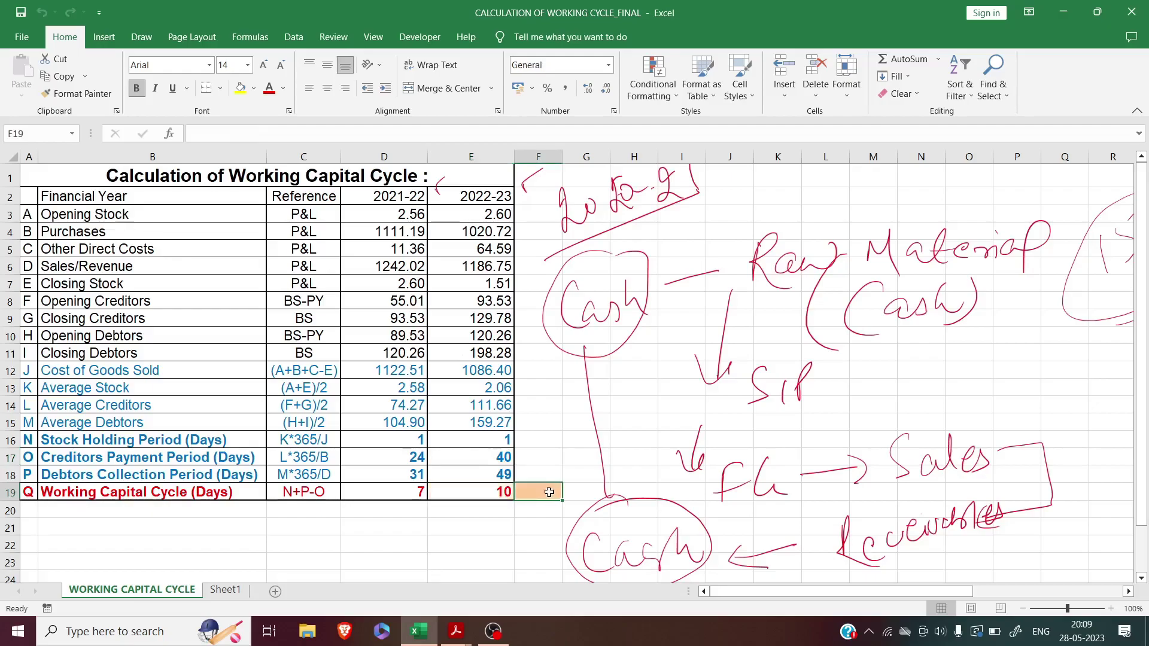
{"action": "left_click", "coordinate": [474, 494]}
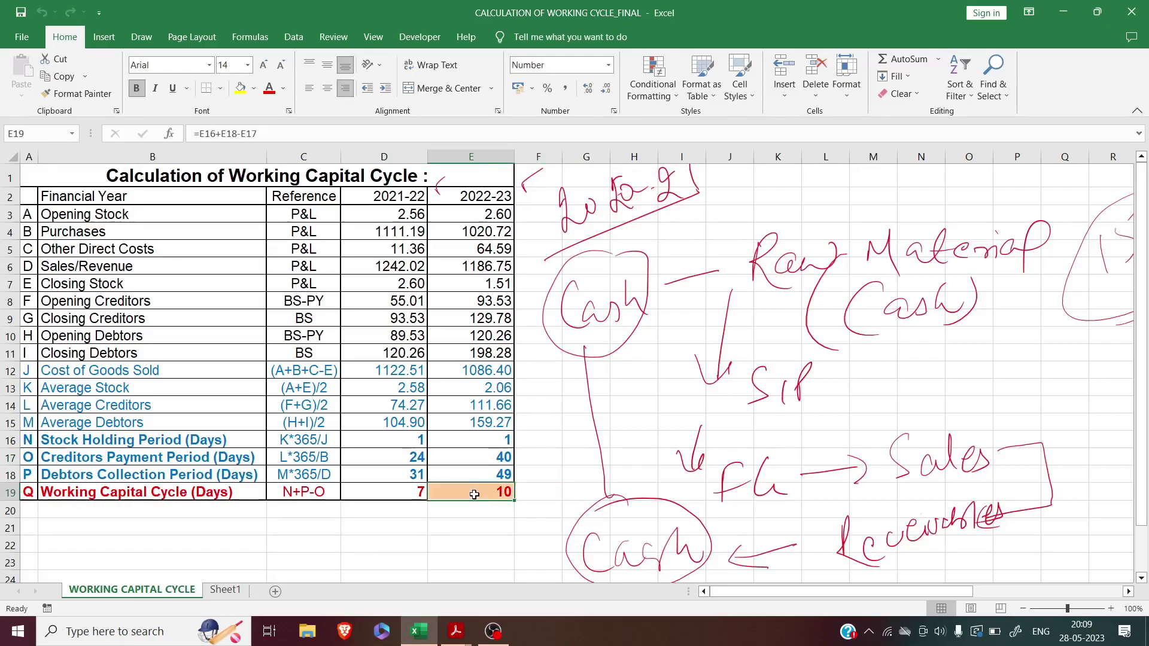
{"action": "left_click", "coordinate": [542, 491]}
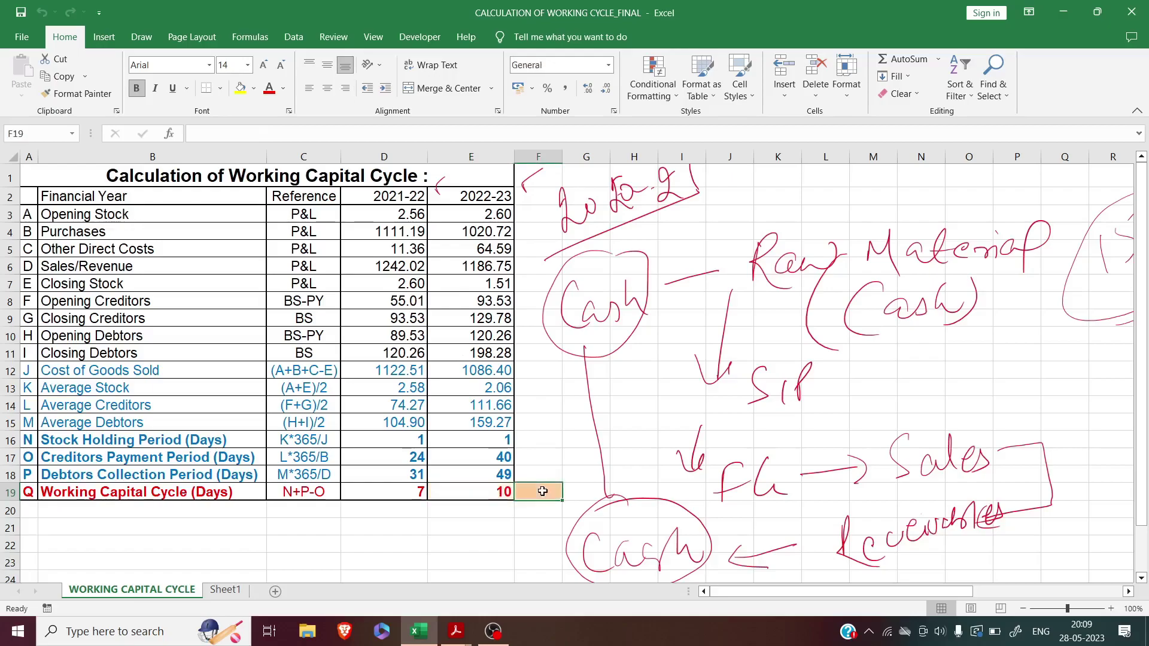
{"action": "left_click", "coordinate": [474, 494]}
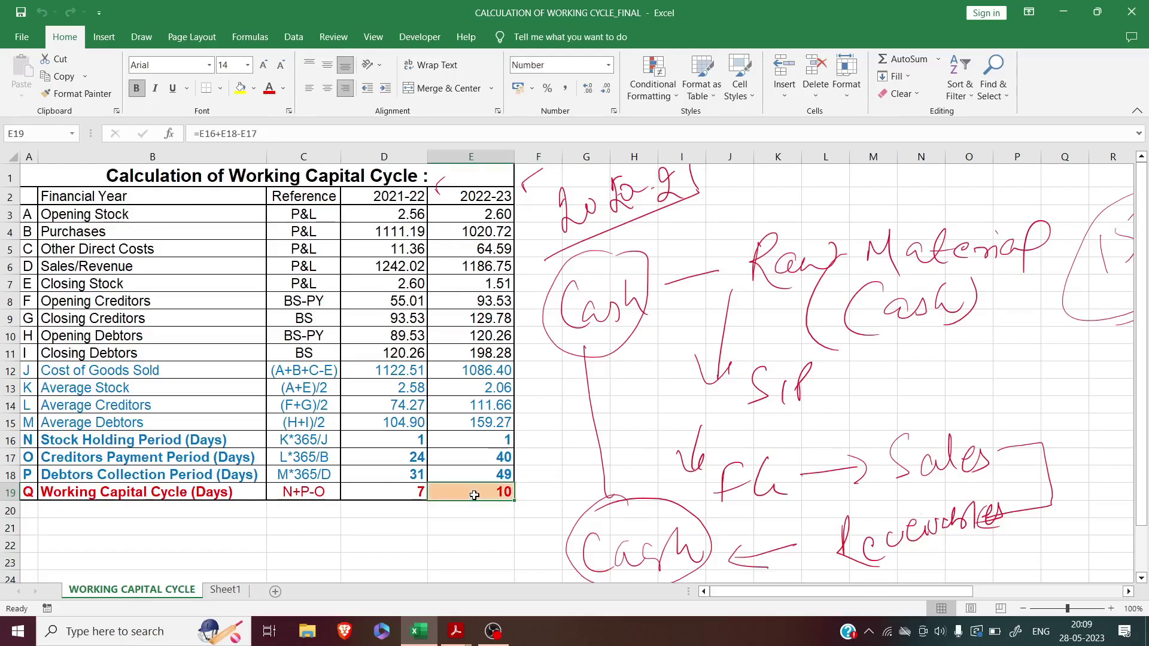
{"action": "left_click", "coordinate": [533, 490]}
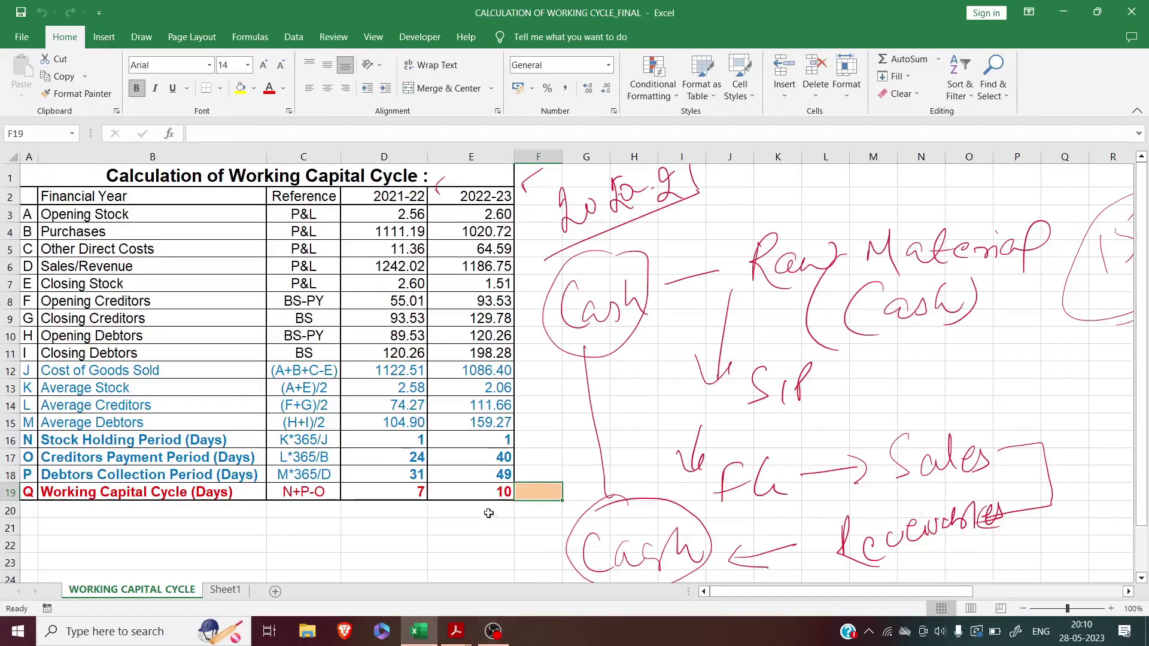
{"action": "left_click", "coordinate": [470, 494]}
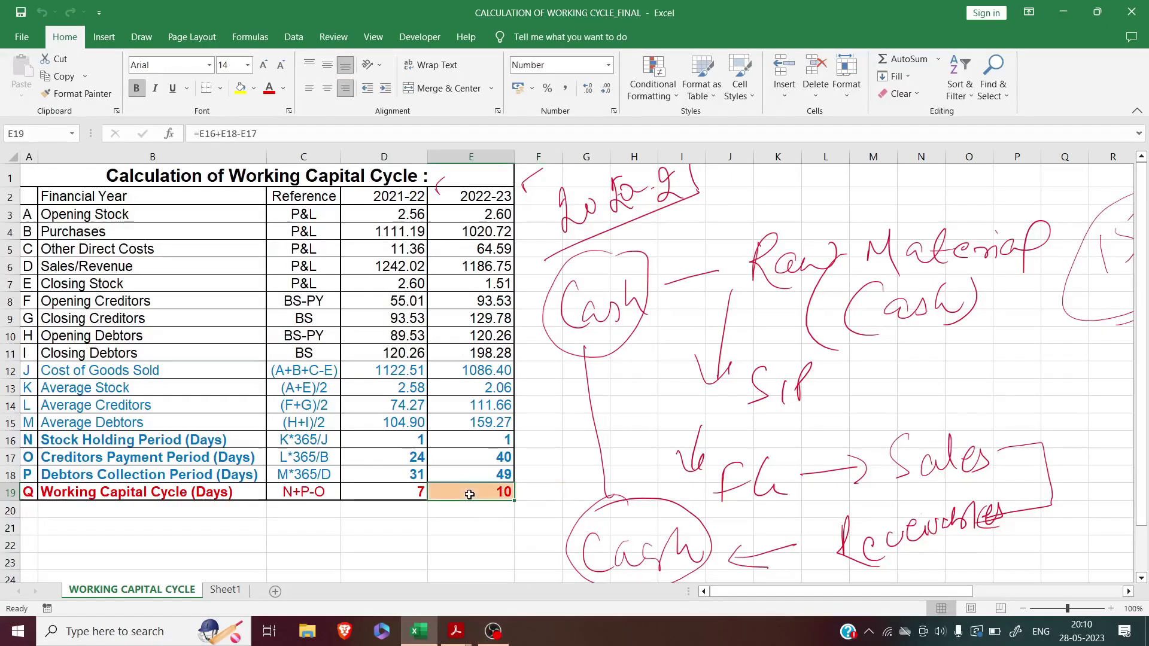
{"action": "left_click", "coordinate": [391, 488]}
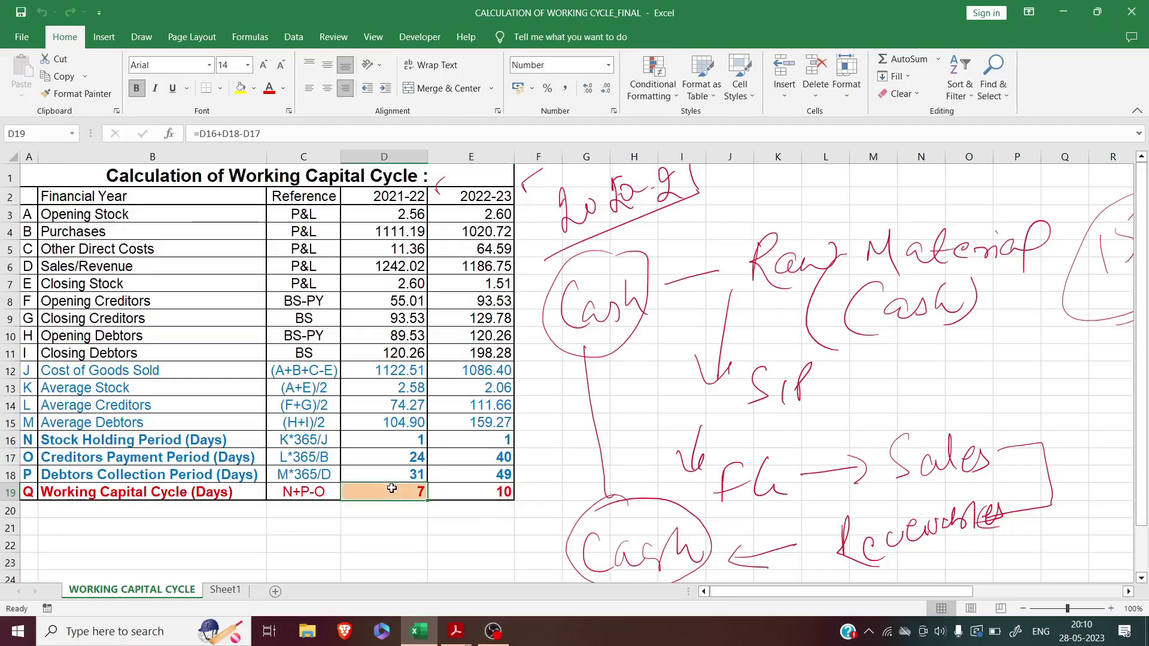
{"action": "left_click", "coordinate": [310, 494]}
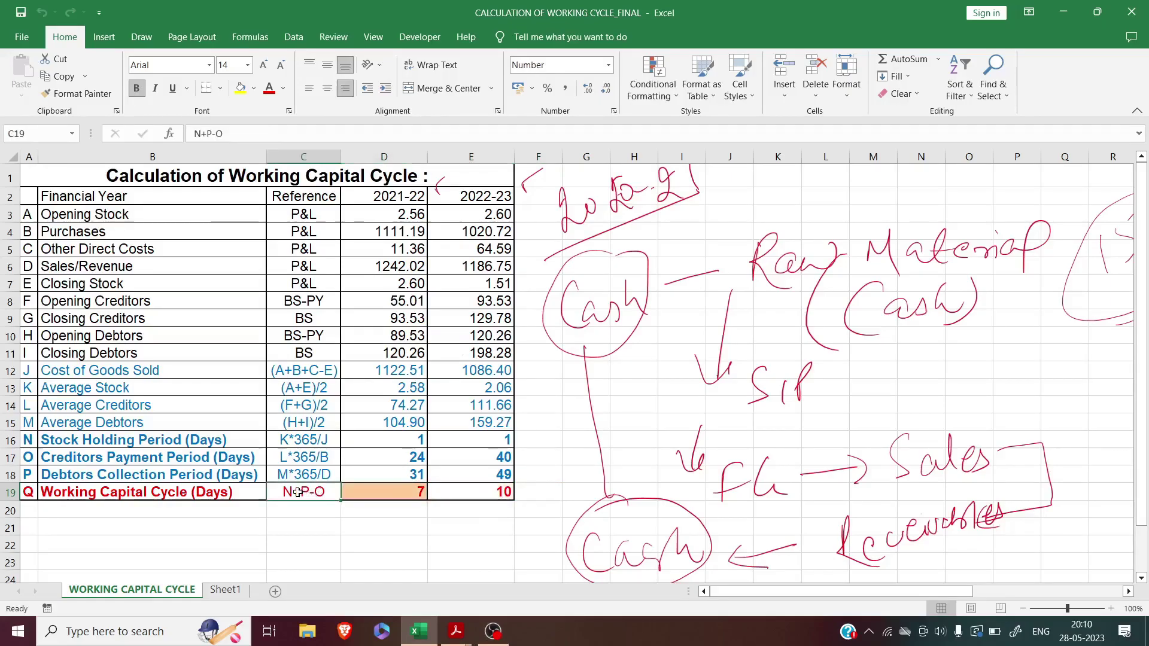
{"action": "left_click", "coordinate": [226, 494]}
{"action": "left_click", "coordinate": [346, 542]}
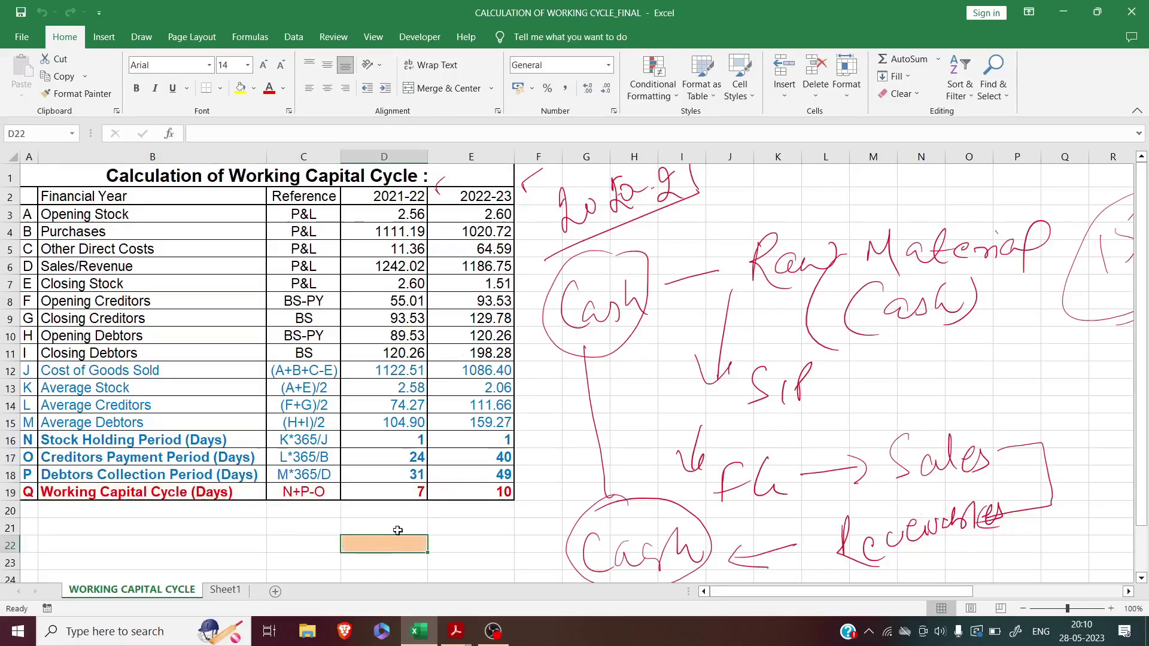
Type the contact e-mail address into B22 under the cycle table and confirm it
{"action": "left_click", "coordinate": [272, 537]}
{"action": "left_click", "coordinate": [225, 538]}
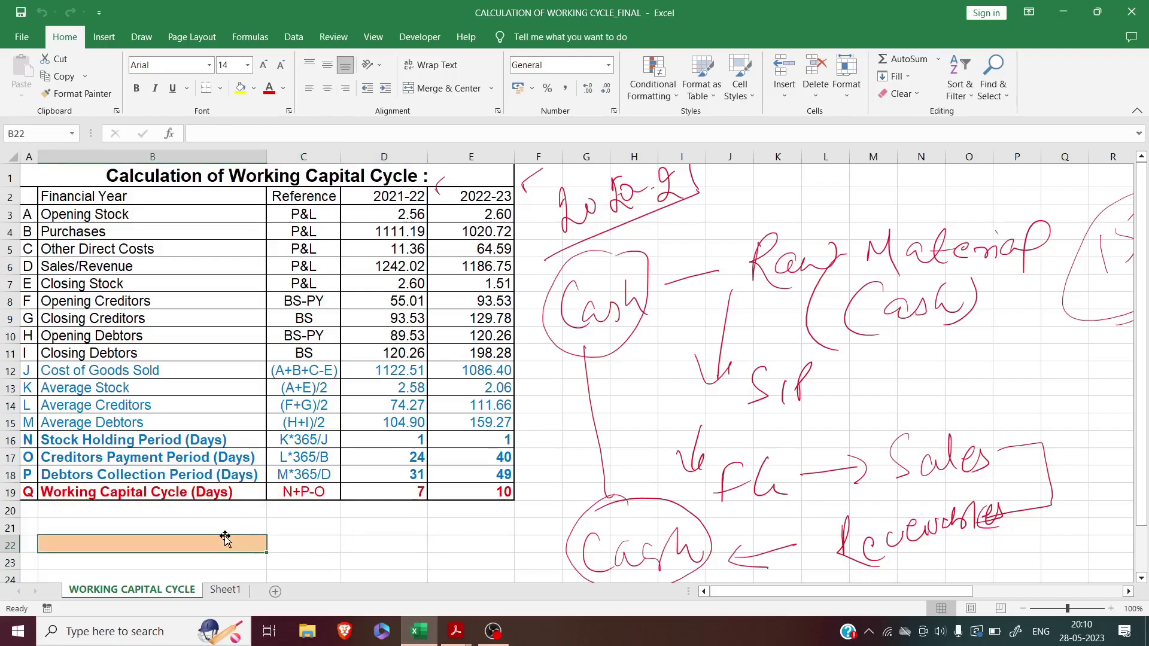
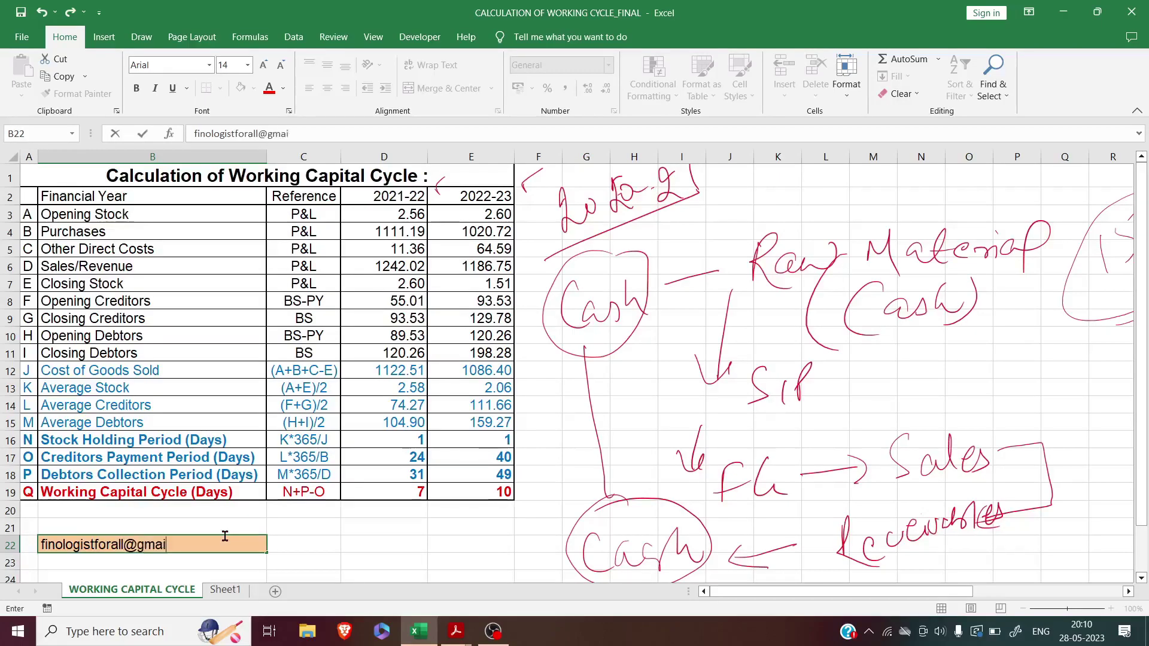
{"action": "key", "text": "Return"}
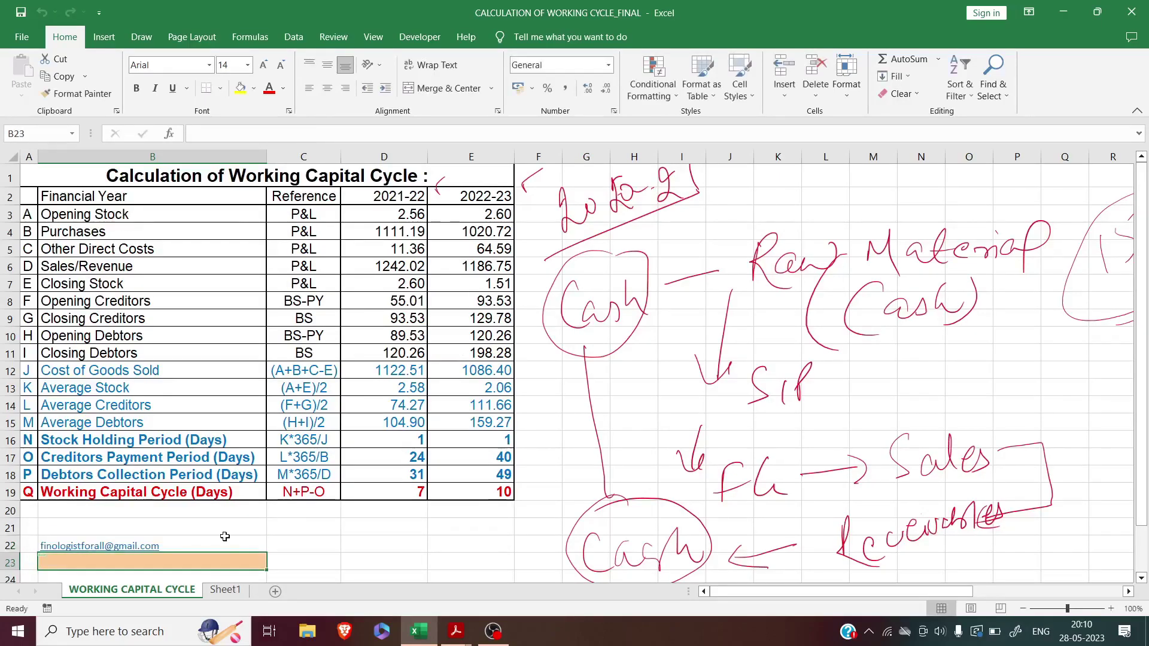
{"action": "left_click", "coordinate": [226, 541]}
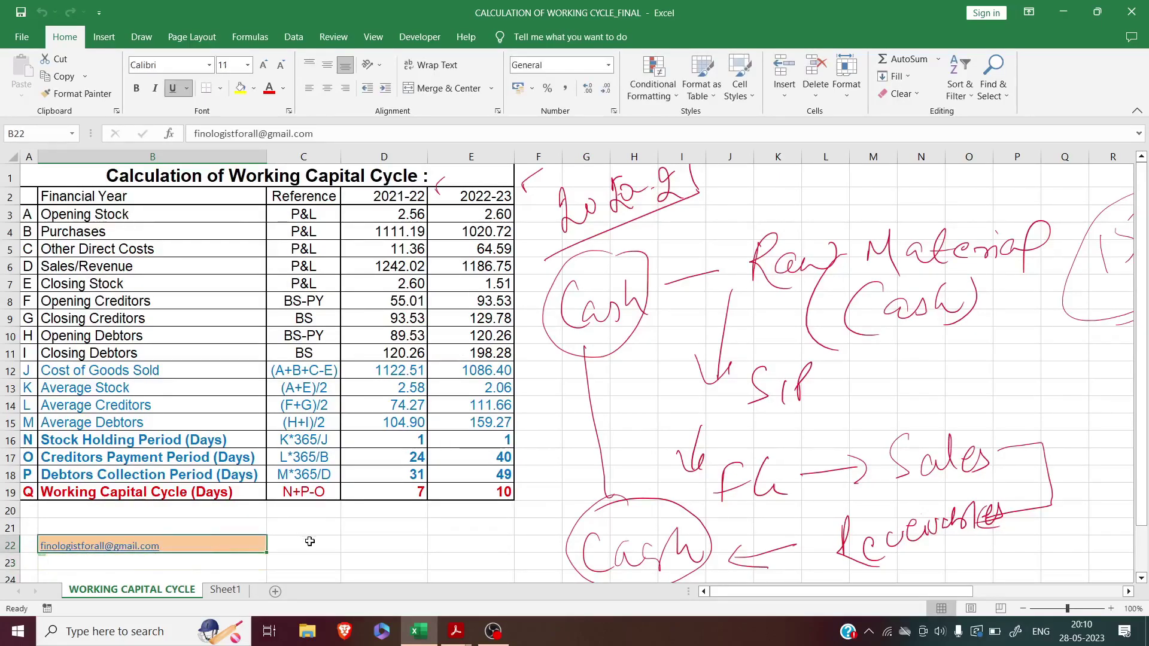